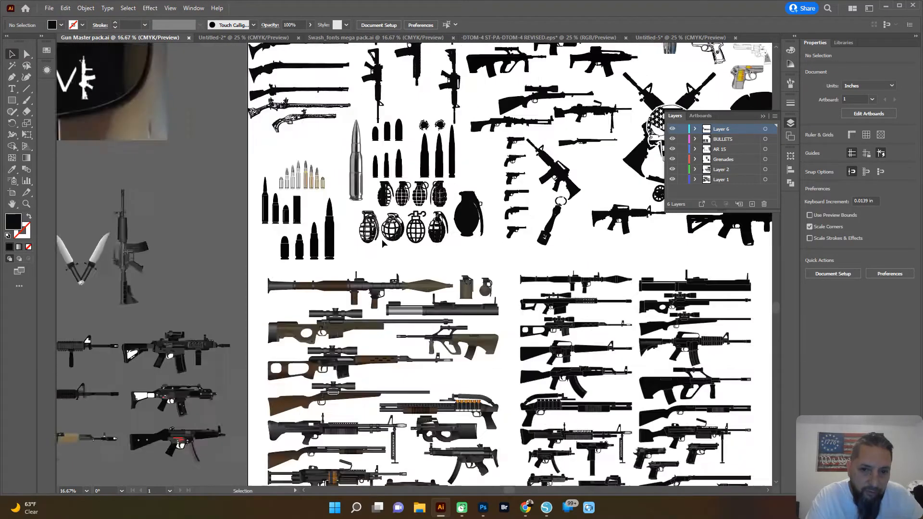
Step: Look over the rifle, grenade and bullet artwork in the Gun Master pack document
scroll(382, 238, "up", 1)
left_click_drag(512, 284, 267, 292)
scroll(269, 295, "up", 3)
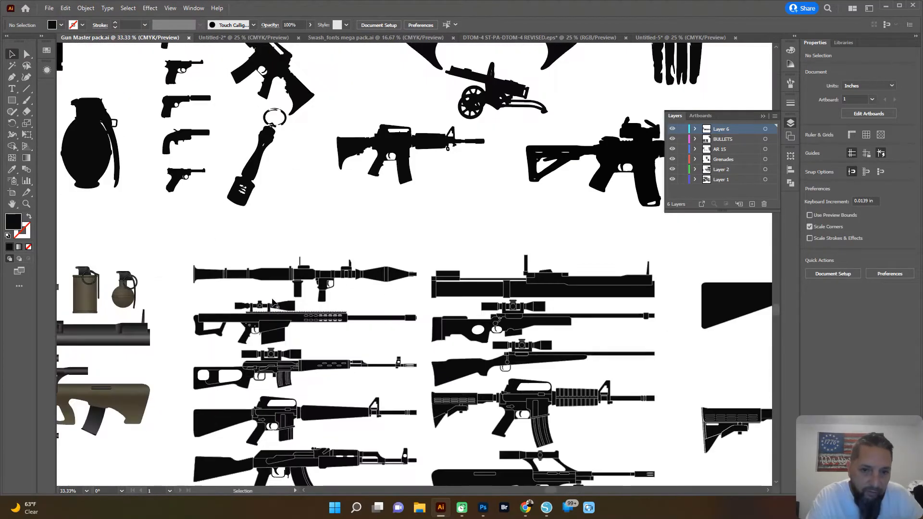
left_click_drag(187, 101, 598, 215)
scroll(473, 217, "down", 2)
scroll(317, 207, "up", 6)
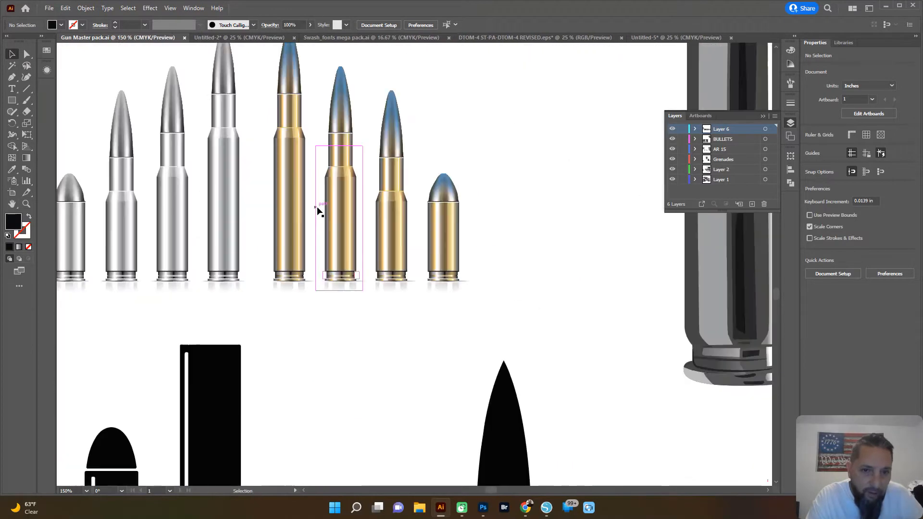
scroll(399, 221, "down", 8)
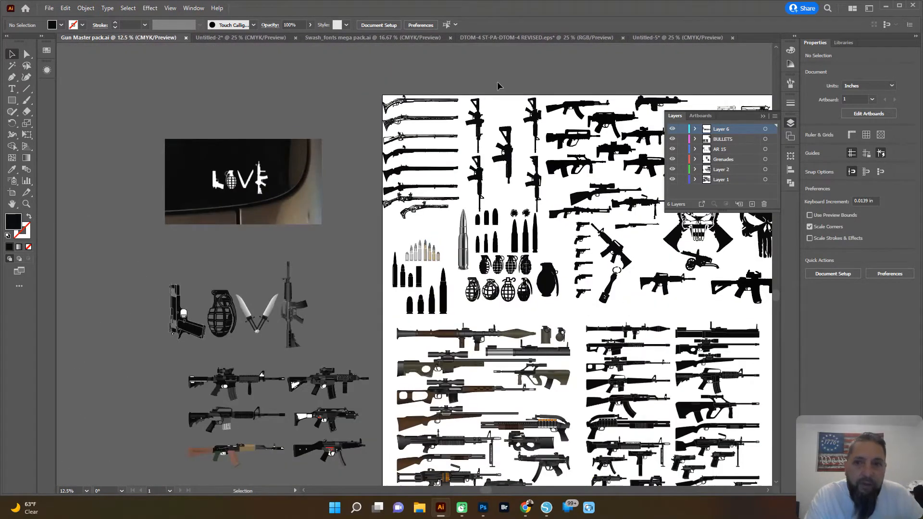
Step: Switch to the Untitled-5 document and move both crossed rifles together until they sit completely off the artboard
left_click(632, 39)
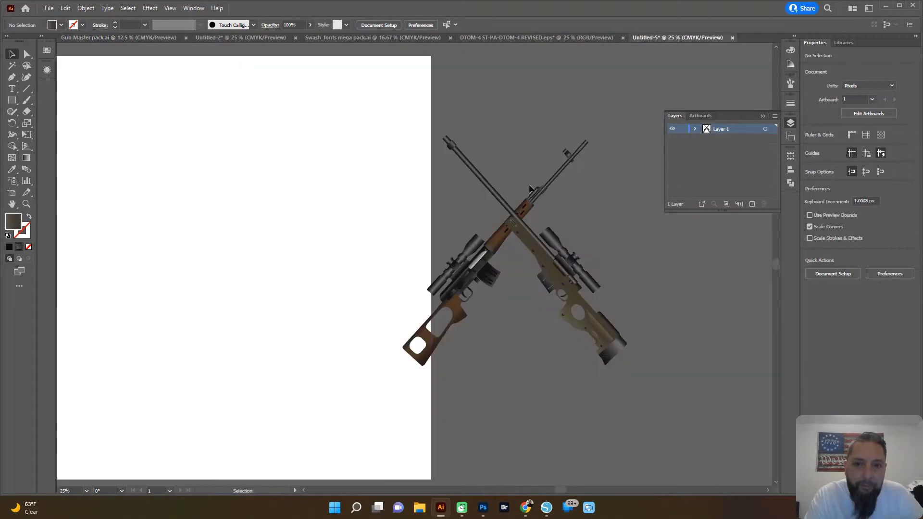
left_click_drag(380, 186, 553, 282)
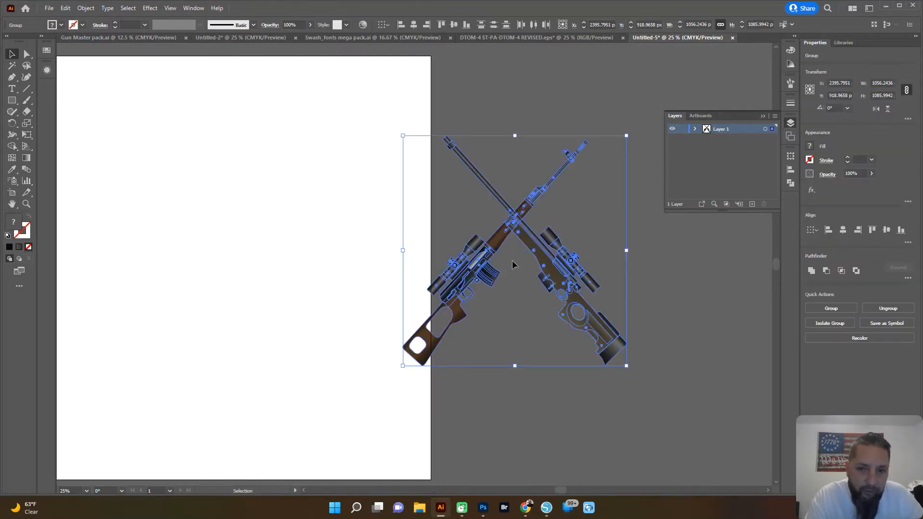
scroll(497, 265, "down", 2)
left_click_drag(431, 258, 319, 268)
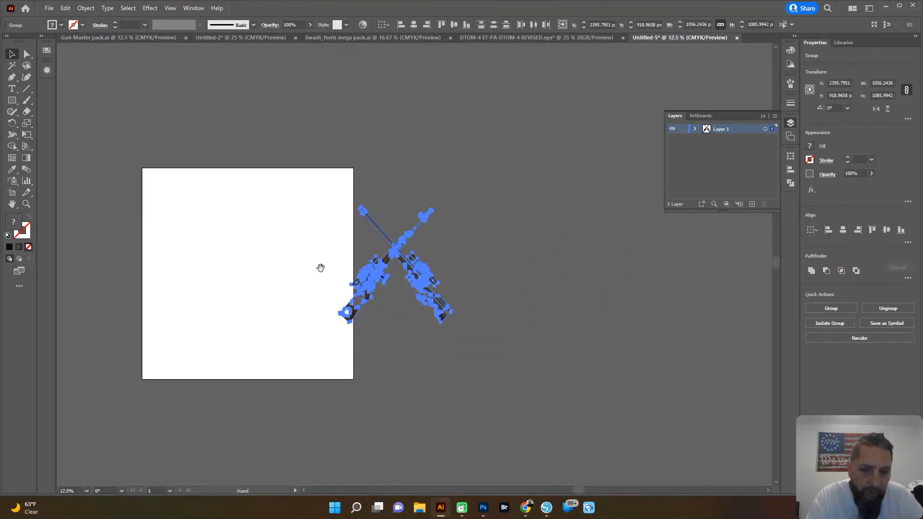
scroll(346, 262, "up", 2)
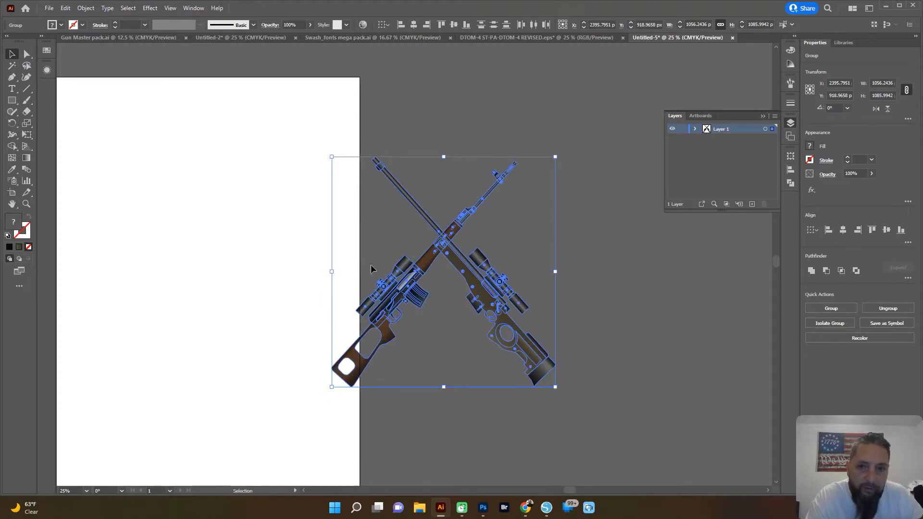
left_click_drag(410, 278, 448, 267)
left_click_drag(276, 202, 183, 190)
left_click(225, 218)
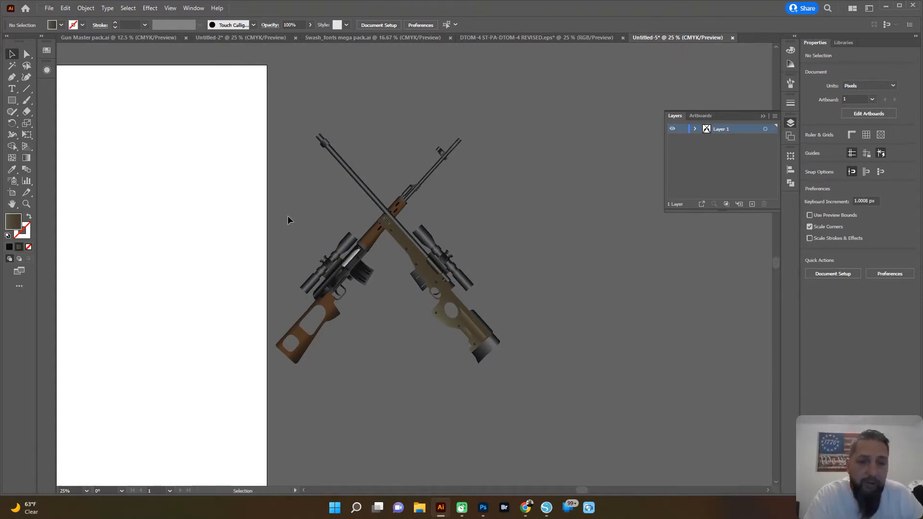
Step: Move only the rifle with the brown stock upward, out of level with the other rifle
scroll(284, 221, "down", 1)
left_click_drag(251, 188, 394, 299)
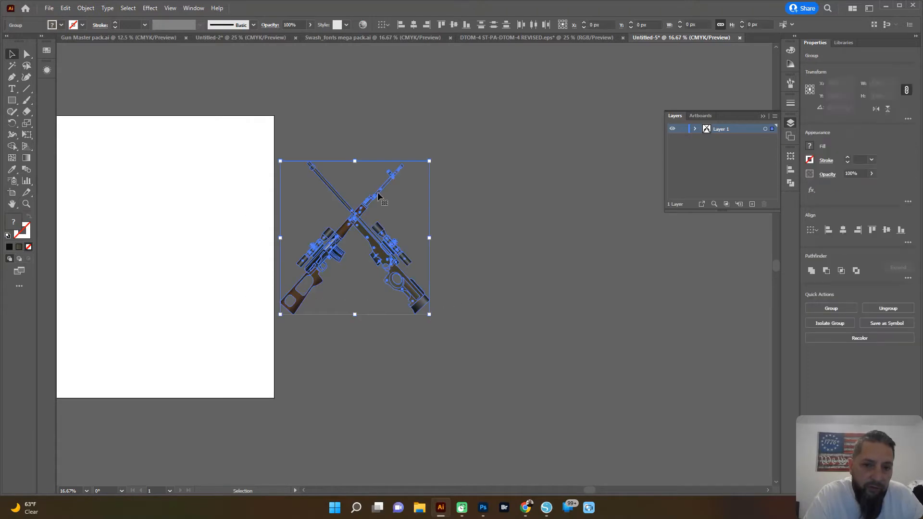
left_click(468, 191)
scroll(286, 255, "up", 2)
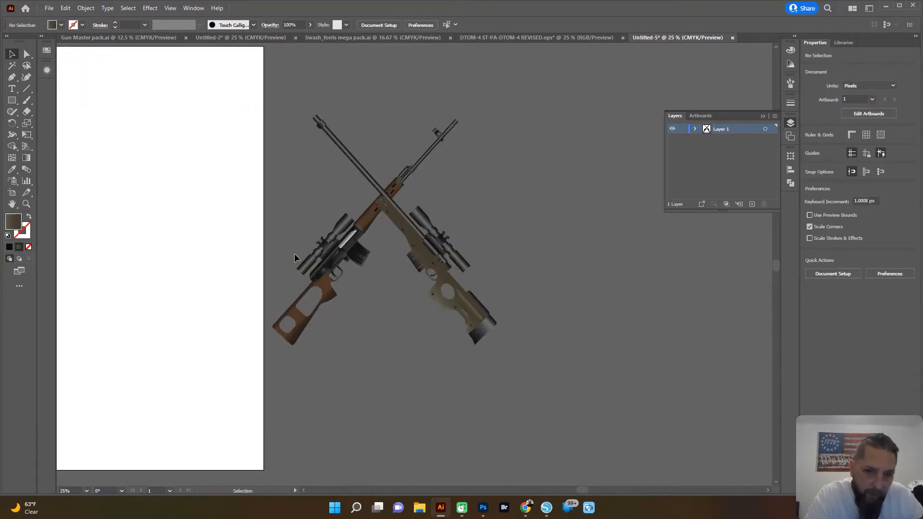
left_click(353, 253)
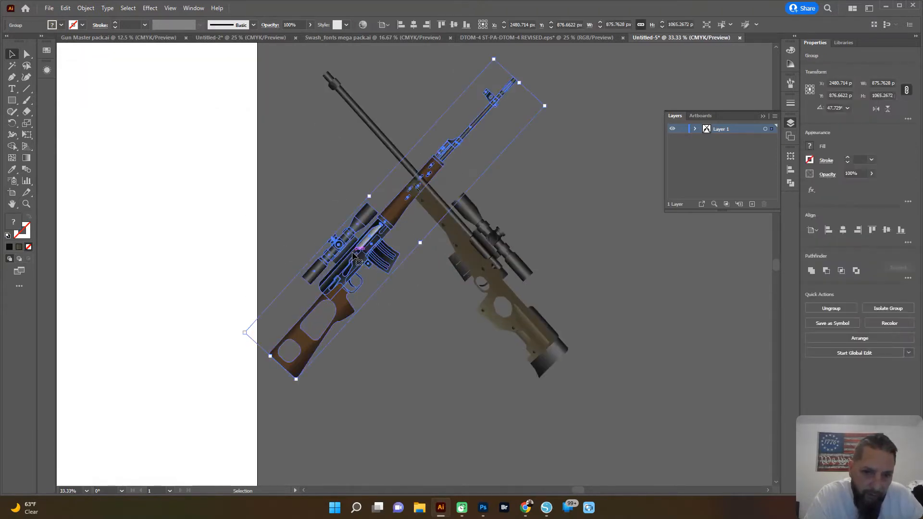
left_click(475, 268)
left_click(227, 213)
left_click(343, 273)
left_click_drag(343, 273, 351, 225)
left_click(232, 150)
Step: Align the two crossed rifles vertically by their bottom edges
scroll(233, 150, "down", 1)
left_click_drag(200, 105, 419, 249)
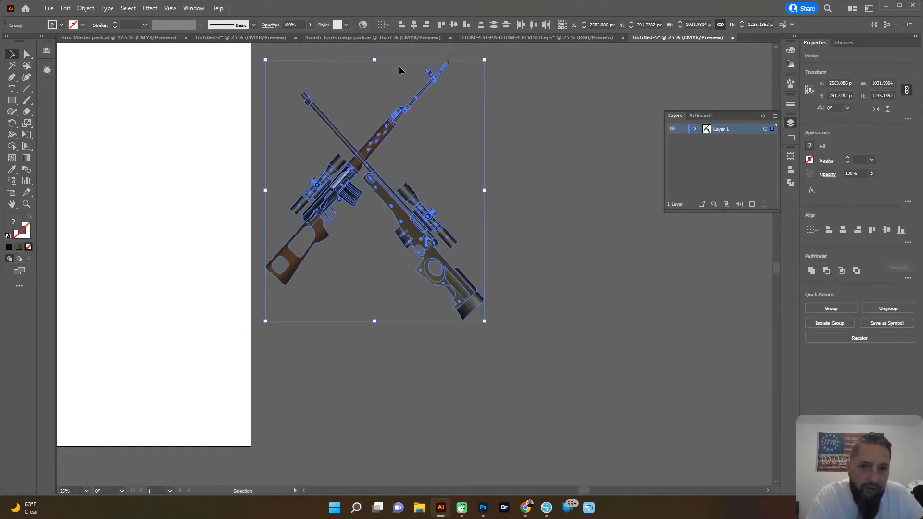
left_click(466, 25)
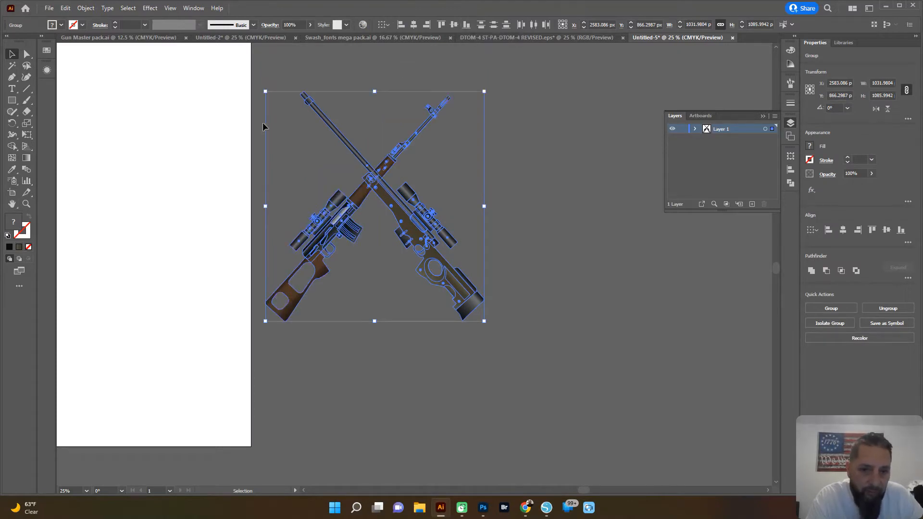
left_click(192, 164)
Step: Group the two crossed rifles and move the group farther away from the artboard
scroll(357, 193, "down", 1)
left_click_drag(247, 182, 282, 225)
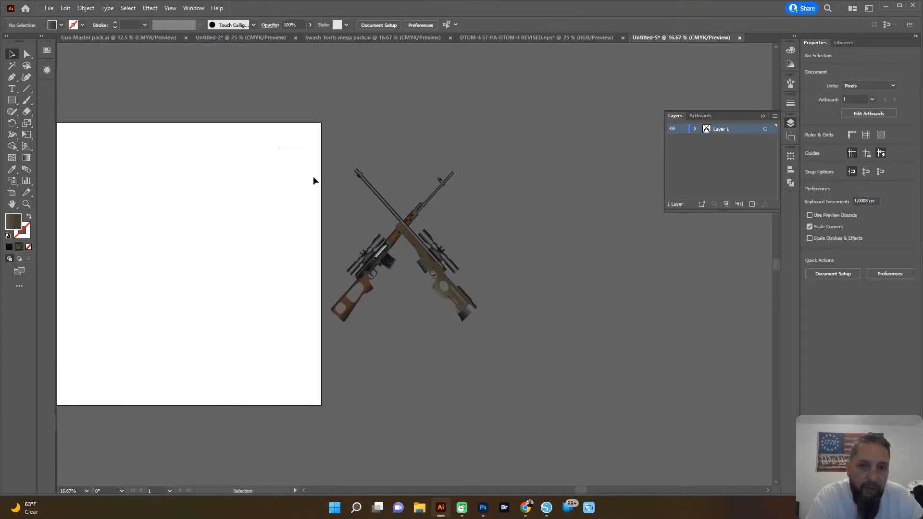
left_click_drag(279, 151, 590, 366)
key("ctrl+g")
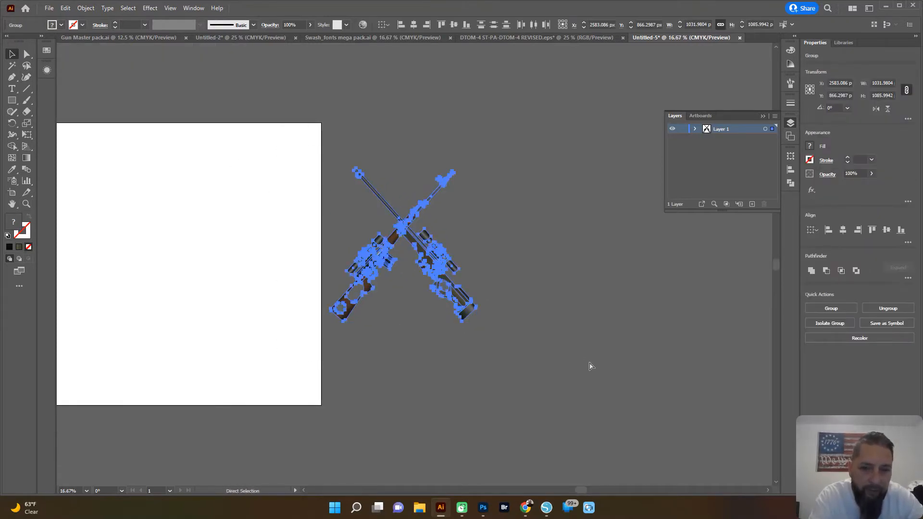
left_click_drag(380, 264, 401, 269)
left_click_drag(309, 257, 227, 245)
scroll(273, 237, "up", 1)
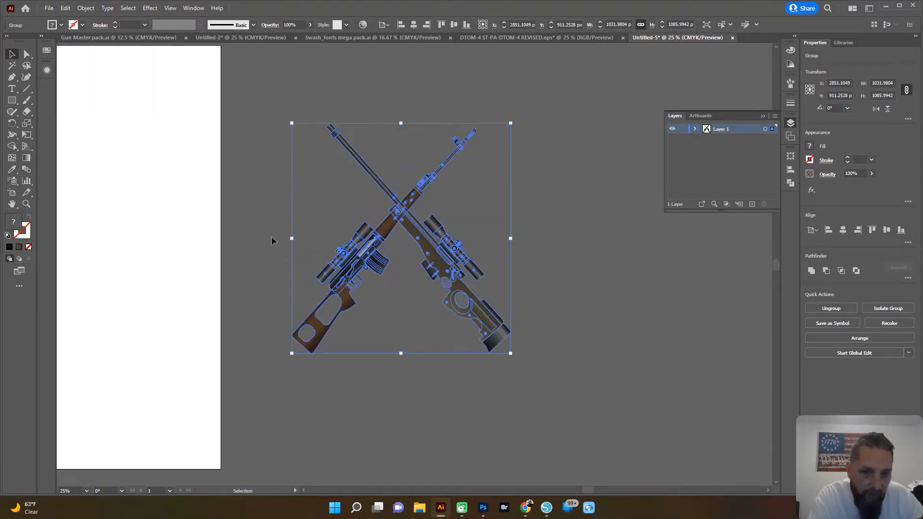
left_click_drag(358, 261, 412, 278)
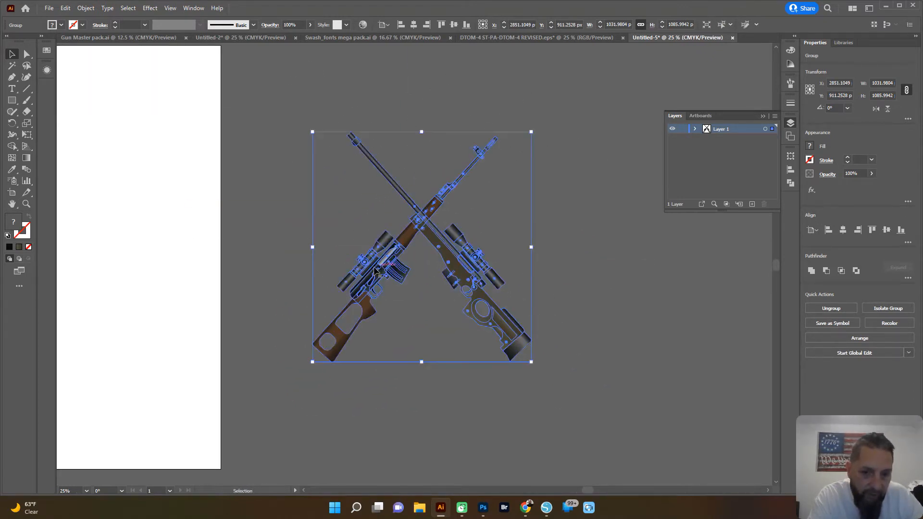
Step: Deselect the rifle group and expand Layer 1 to inspect its contents
scroll(245, 226, "down", 2)
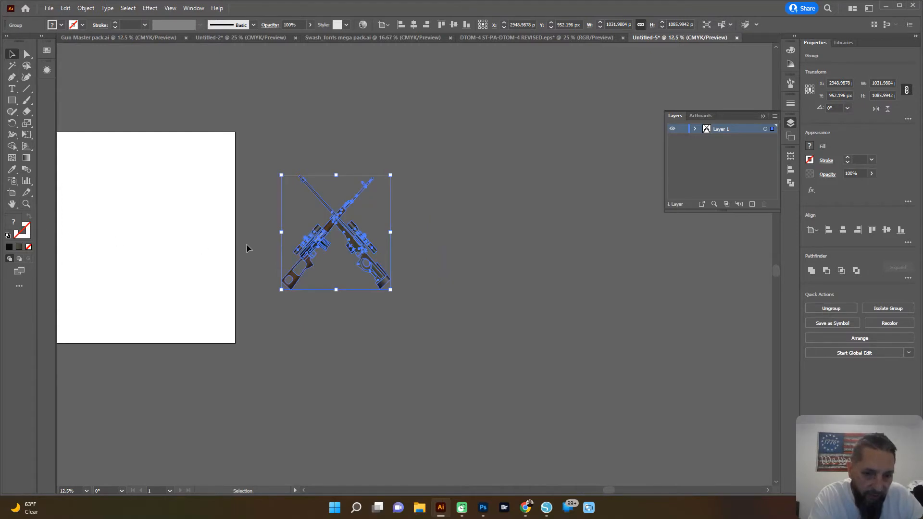
scroll(246, 245, "up", 1)
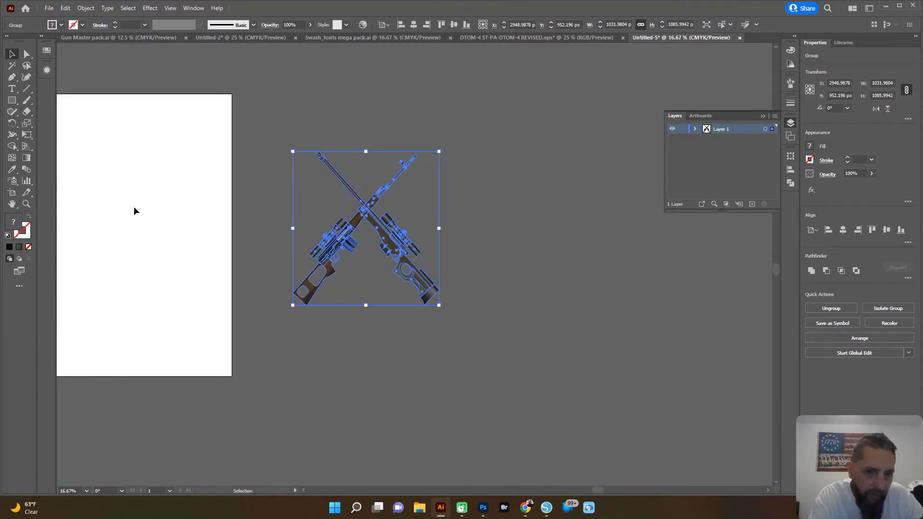
left_click_drag(262, 229, 212, 237)
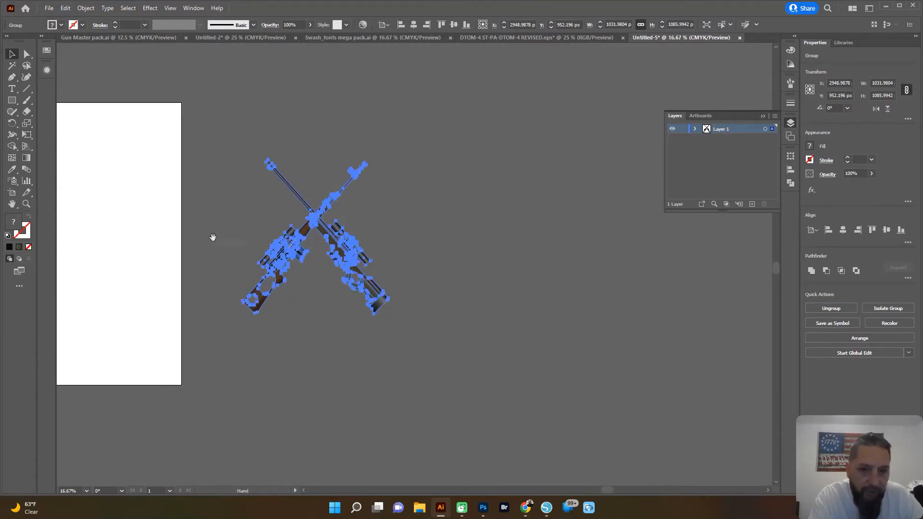
left_click(247, 206)
scroll(250, 212, "up", 2)
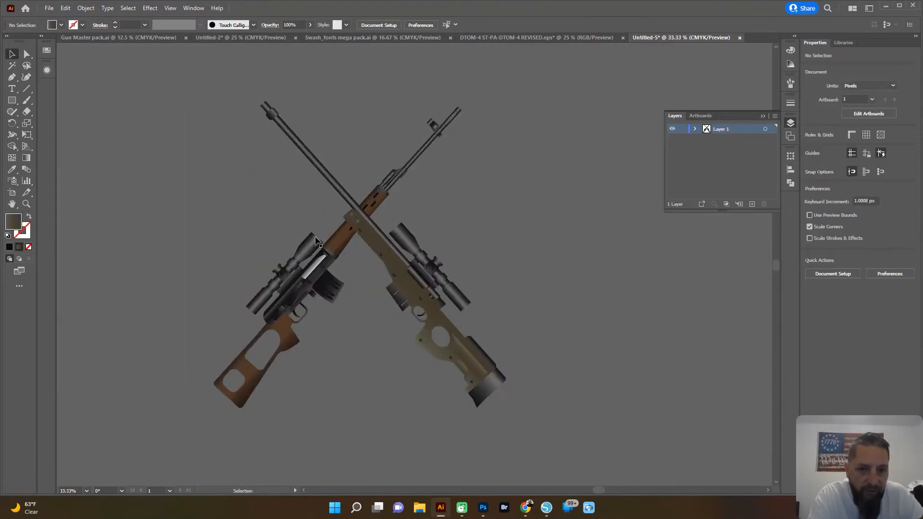
scroll(321, 281, "down", 3)
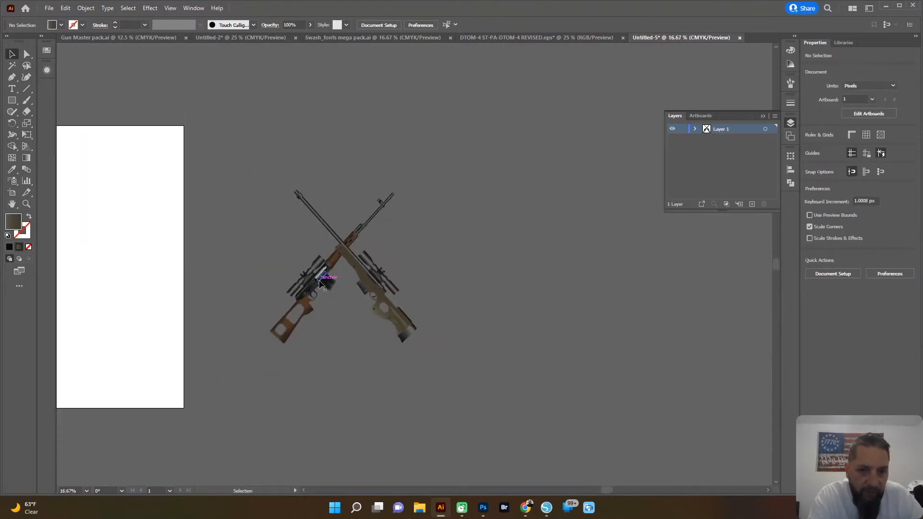
scroll(311, 300, "down", 2)
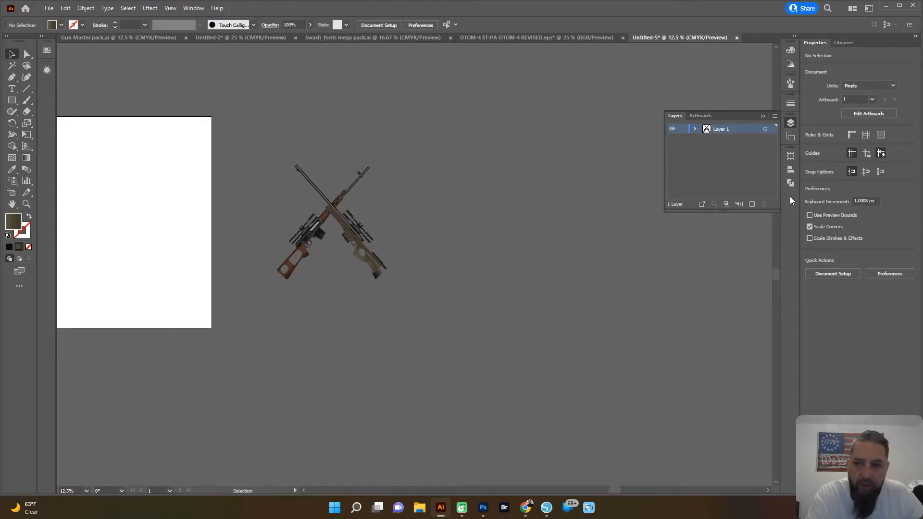
left_click(694, 129)
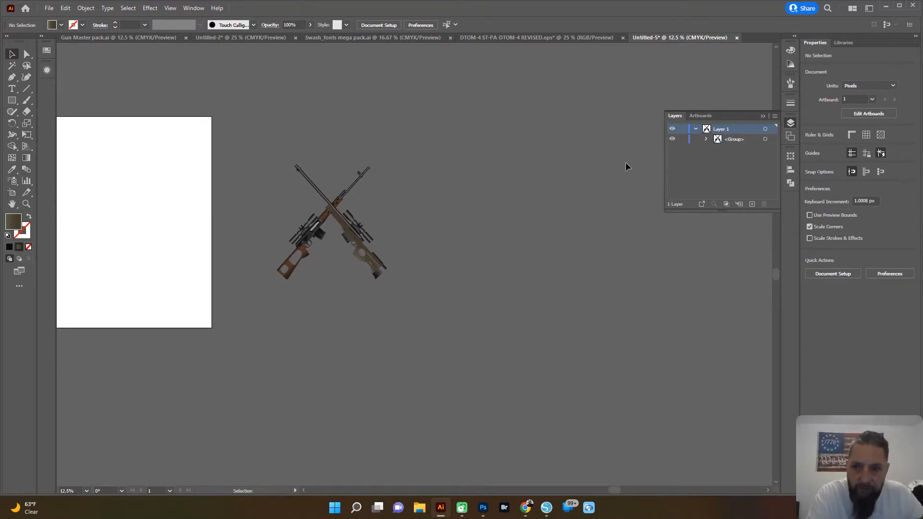
Step: Draw a circle about 1556 px wide over the rifles with the Ellipse tool and swap its fill and stroke
left_click(13, 103)
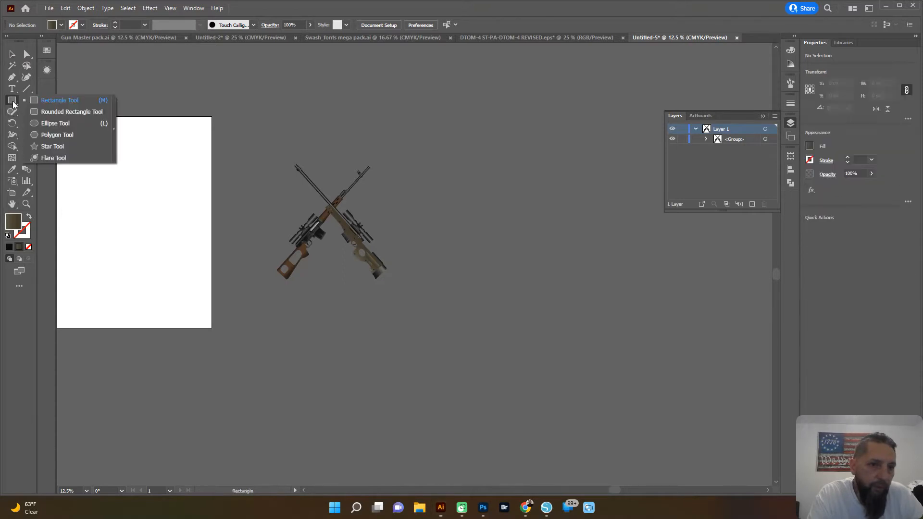
left_click(54, 124)
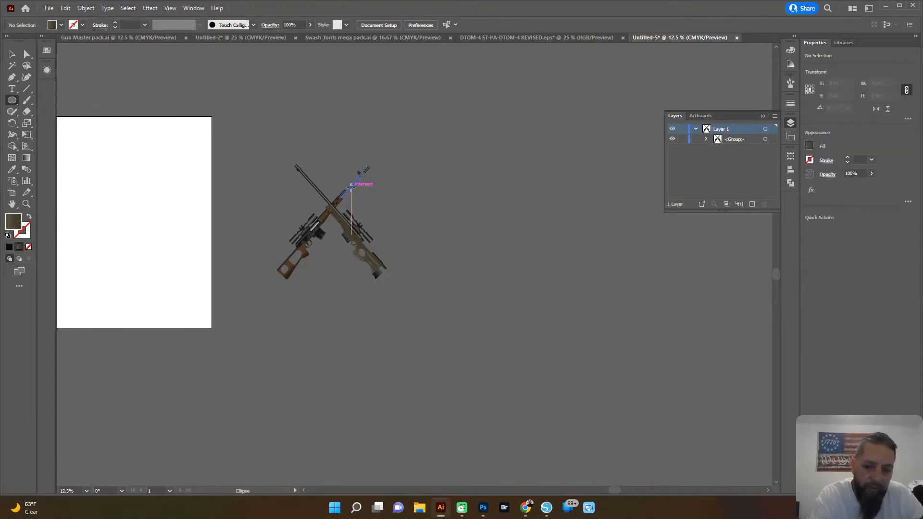
left_click_drag(256, 153, 421, 318)
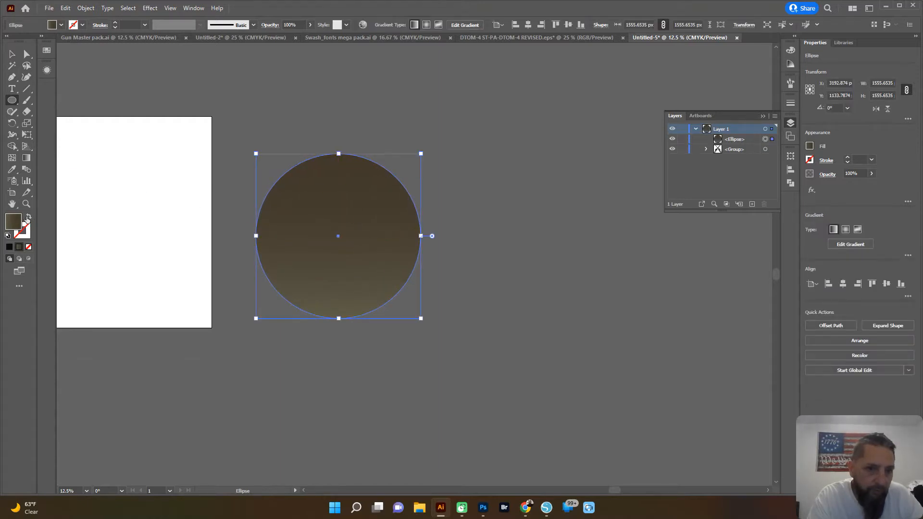
left_click(29, 218)
Step: Move the outlined circle so that it surrounds the crossed rifles evenly
left_click(6, 54)
scroll(318, 163, "up", 1)
left_click_drag(325, 151, 315, 139)
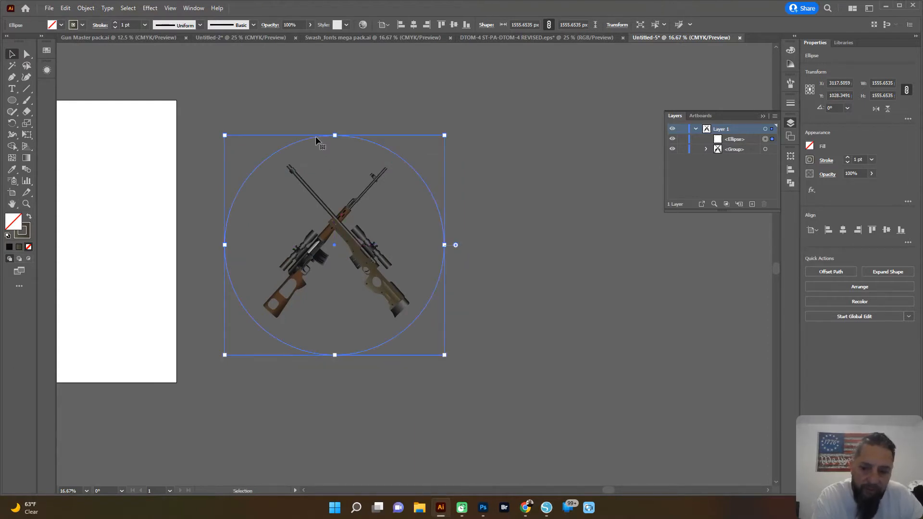
left_click_drag(315, 138, 315, 136)
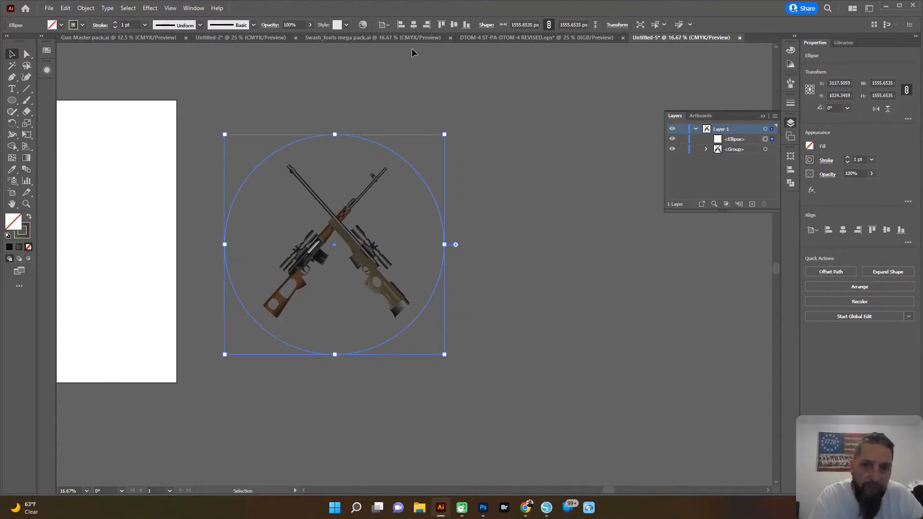
Step: Change the document units to millimeters in Document Setup with nothing selected
left_click(540, 93)
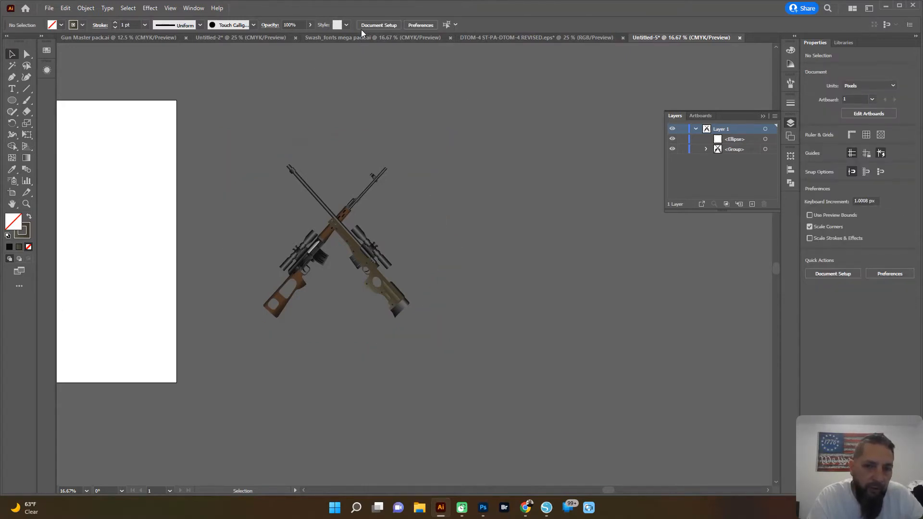
left_click(364, 25)
left_click(393, 173)
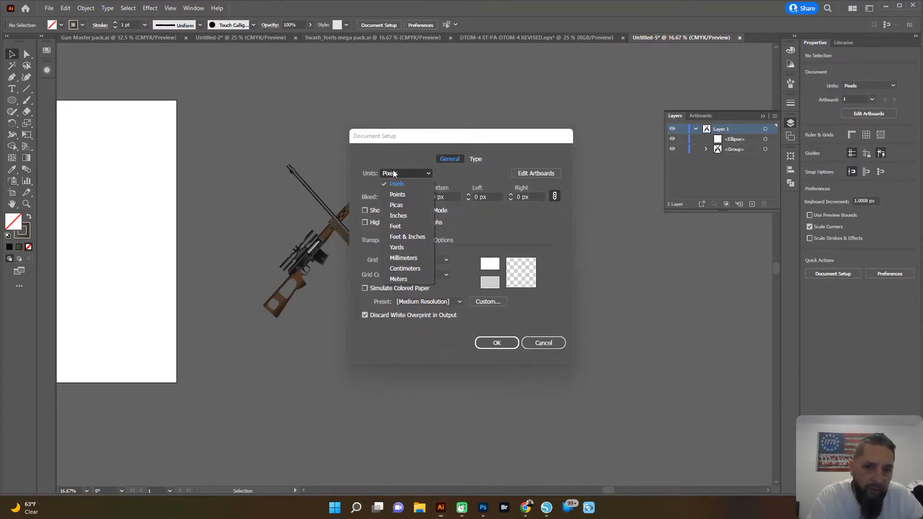
left_click(411, 258)
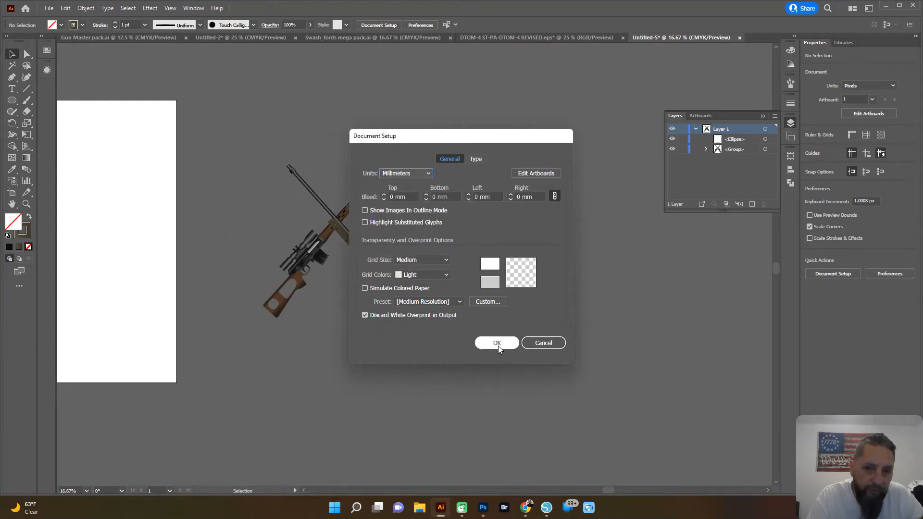
left_click(497, 345)
Step: Reduce the circle around the rifles proportionally to a width of 505 mm
left_click(347, 135)
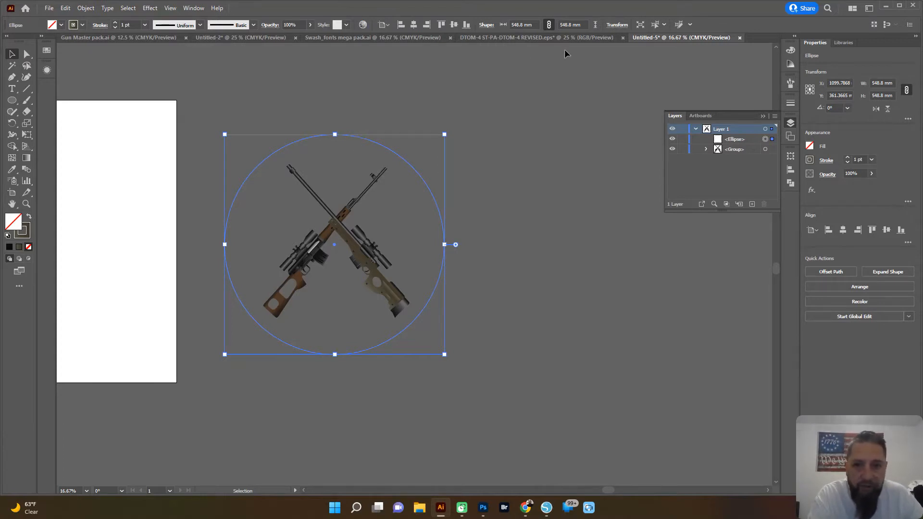
left_click(617, 24)
left_click(588, 40)
type("544")
key("Return")
scroll(588, 40, "down", 20)
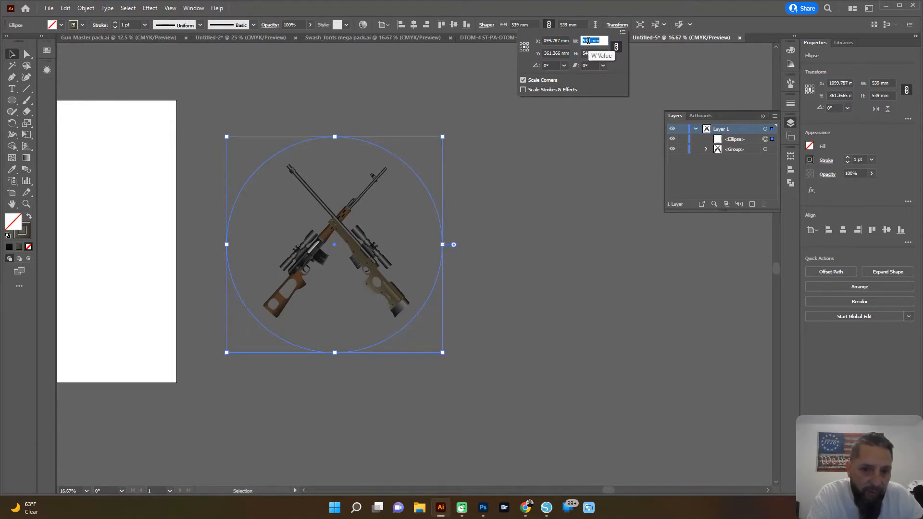
scroll(588, 40, "down", 10)
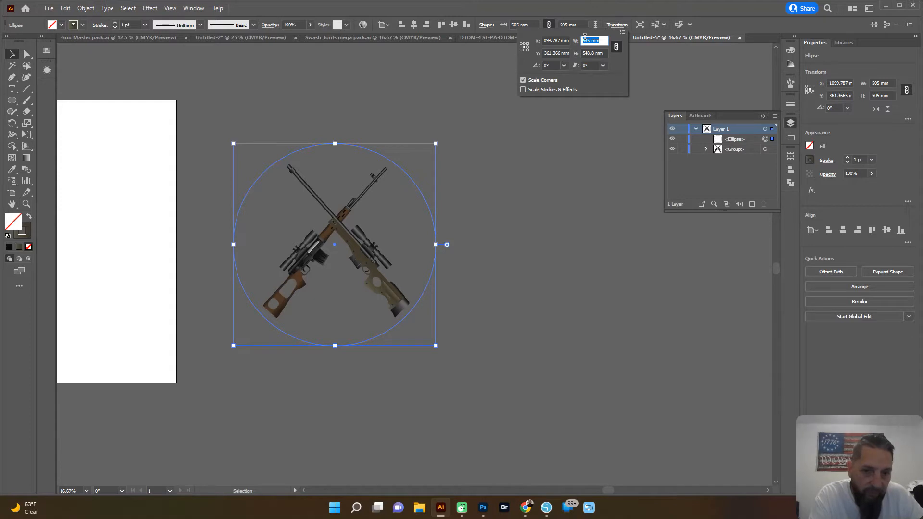
Step: Reduce the circle to a width of 487 mm and centre it and the rifle group on each other horizontally and vertically
scroll(592, 40, "down", 18)
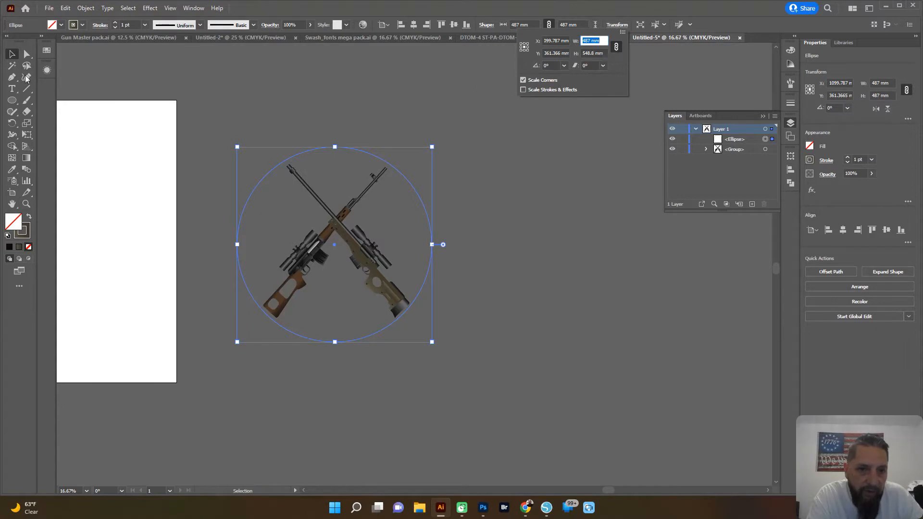
left_click(11, 55)
left_click_drag(237, 112, 404, 313)
left_click(412, 25)
left_click(453, 25)
left_click(253, 287)
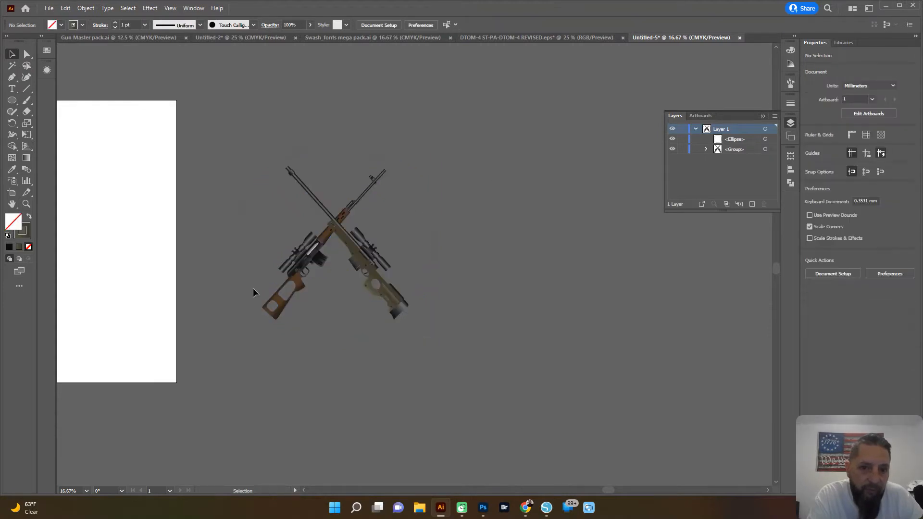
Step: Nudge the rifle group upward inside the circle to a Y position of 347.39 mm
scroll(279, 275, "up", 1)
left_click(357, 374)
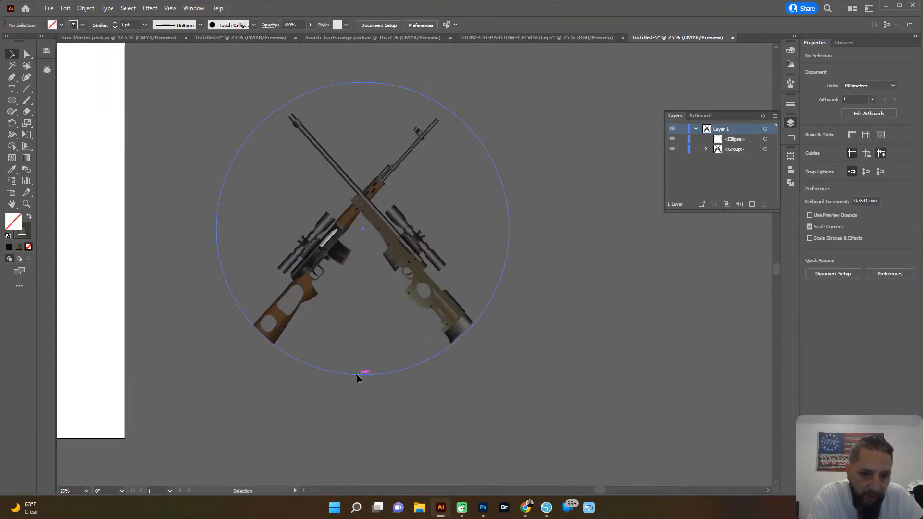
scroll(357, 374, "up", 3)
scroll(490, 254, "down", 4)
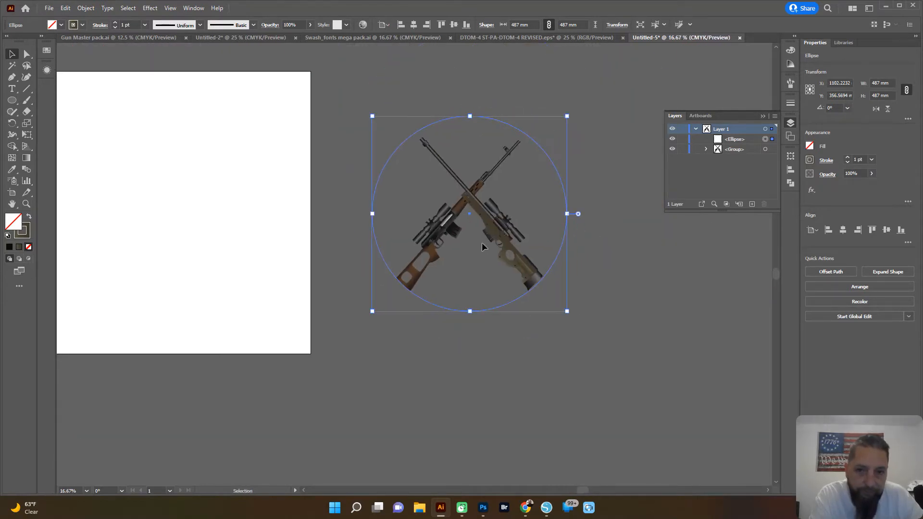
left_click(466, 205)
scroll(441, 154, "up", 3)
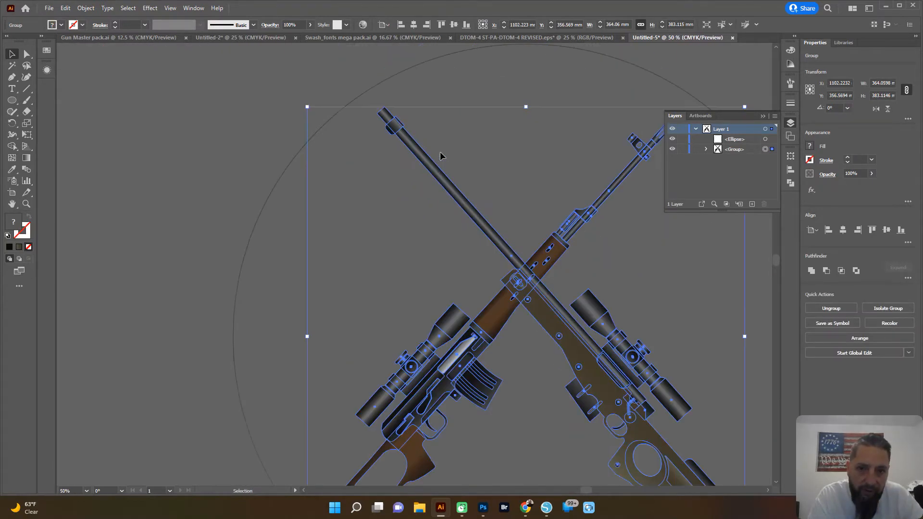
key("Up")
key("Up")
key("Up")
key("Up")
key("Up")
key("Up")
key("Up")
key("Up")
key("Up")
key("Up")
key("Up")
key("Up")
key("Up")
key("Up")
key("Up")
key("Up")
key("Up")
key("Up")
key("Up")
key("Up")
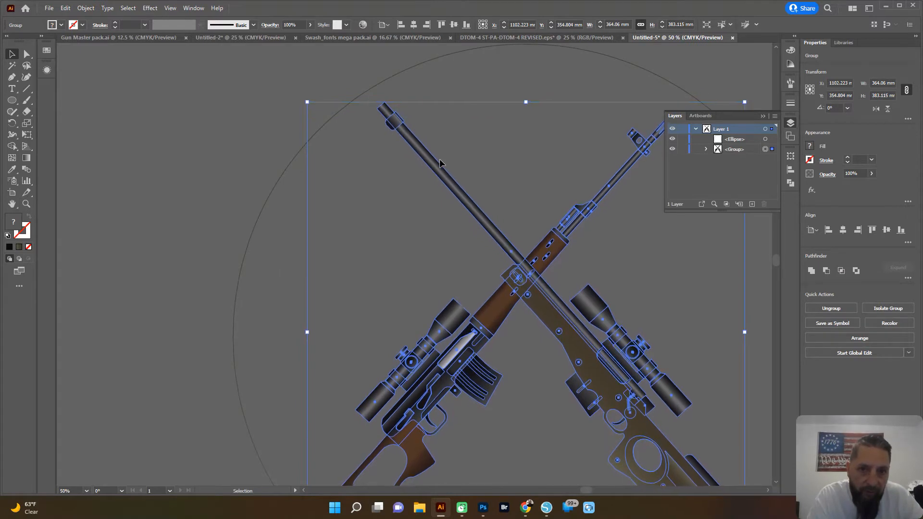
scroll(199, 183, "down", 3)
scroll(240, 247, "up", 1)
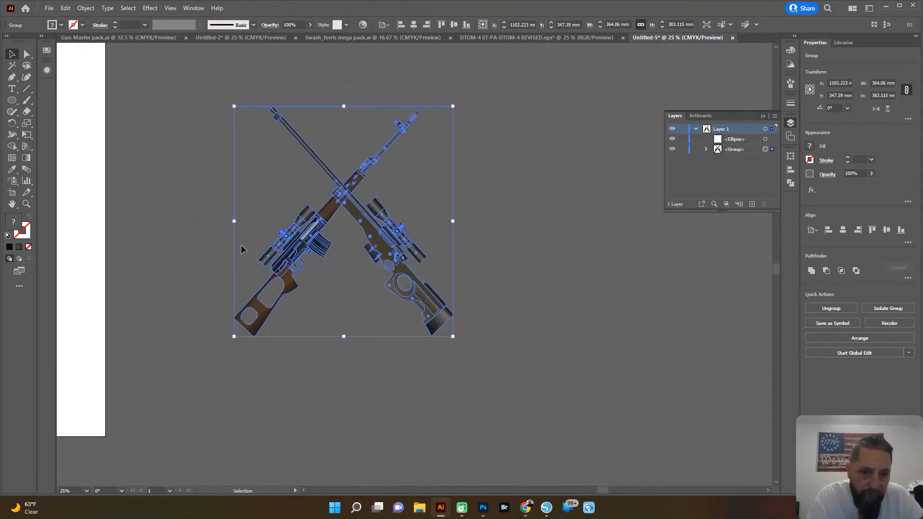
Step: Examine how closely the rifle stocks fit against the lower part of the circle
left_click(196, 284)
scroll(235, 318, "up", 3)
left_click(235, 327)
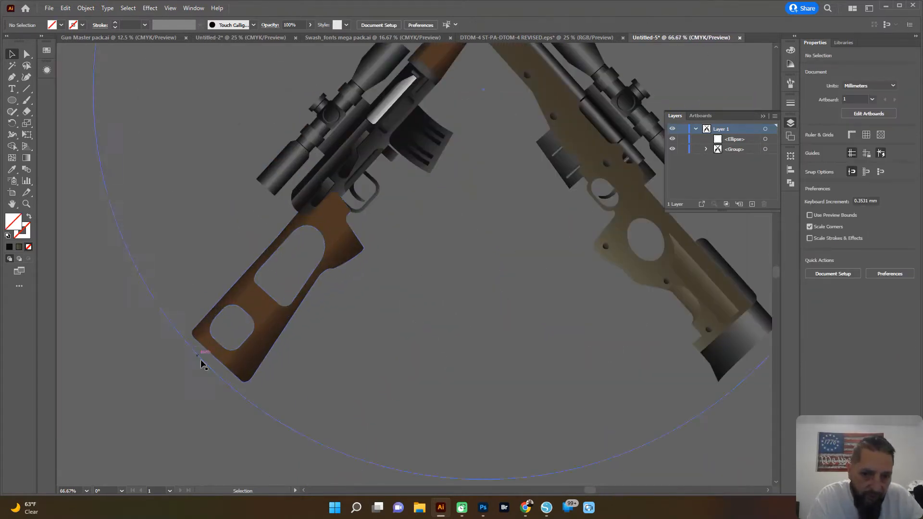
scroll(500, 296, "down", 3)
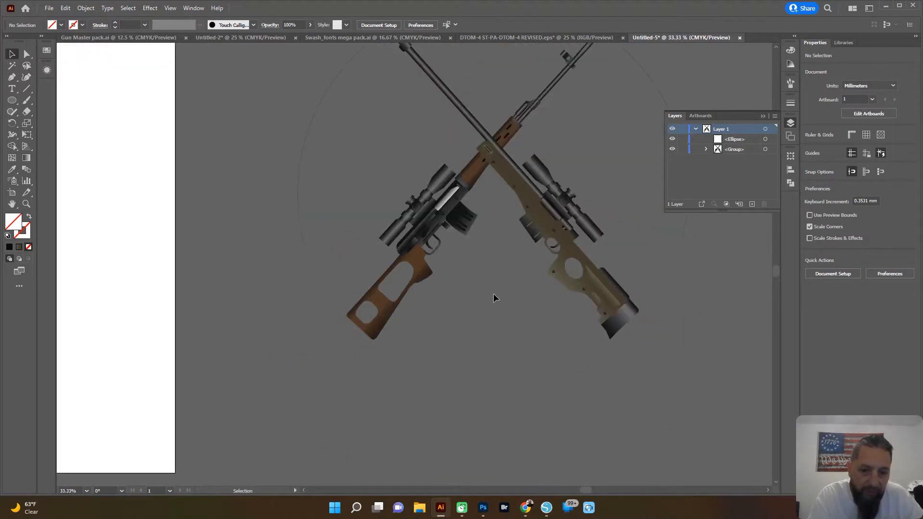
scroll(454, 271, "down", 1)
scroll(464, 269, "up", 1)
left_click_drag(463, 269, 439, 269)
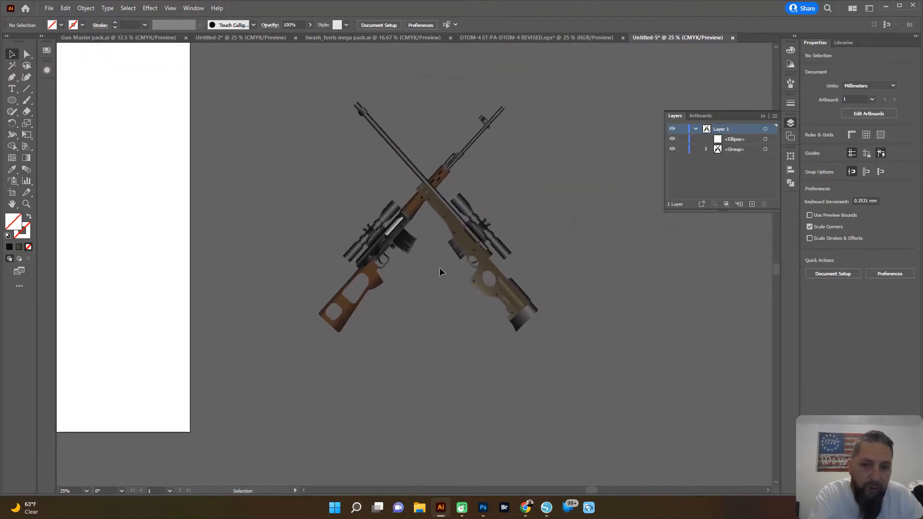
scroll(392, 224, "down", 1)
left_click_drag(418, 249, 383, 245)
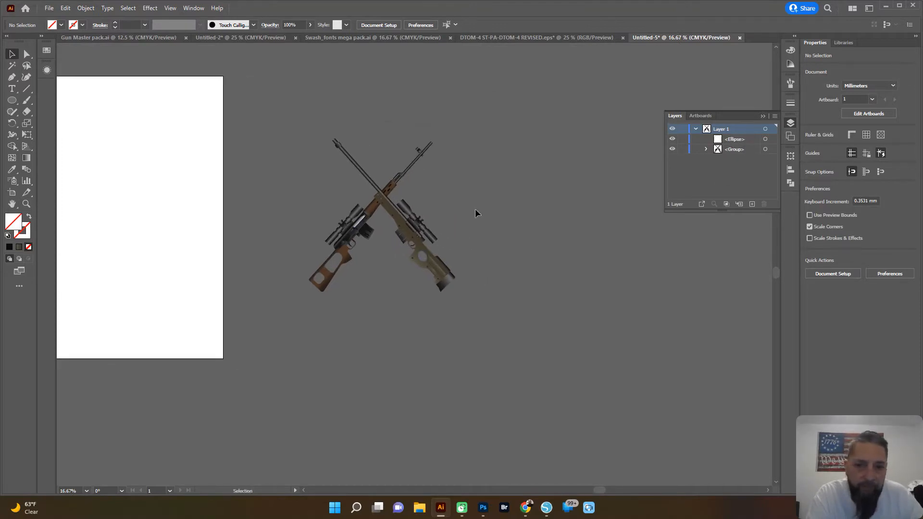
Step: Copy the circle onto the white artboard and give the copy a solid black fill without a stroke
left_click(299, 164)
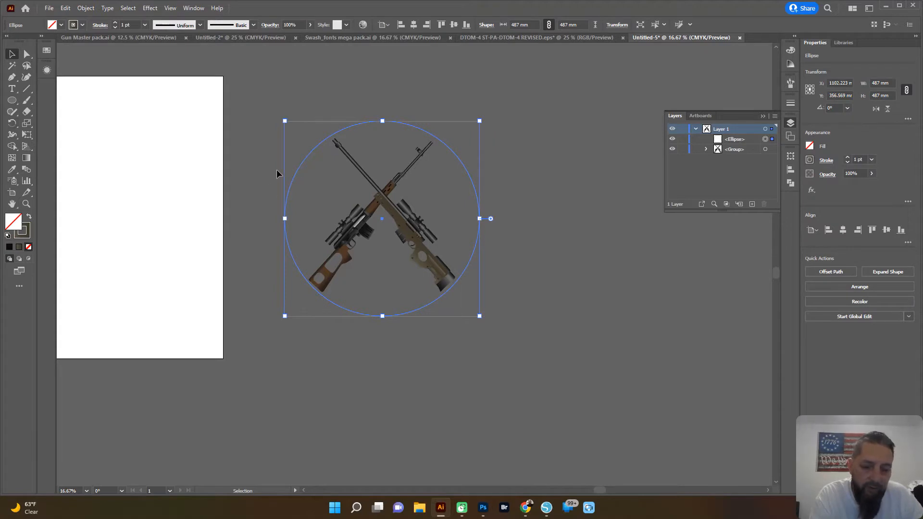
left_click_drag(352, 316, 65, 322)
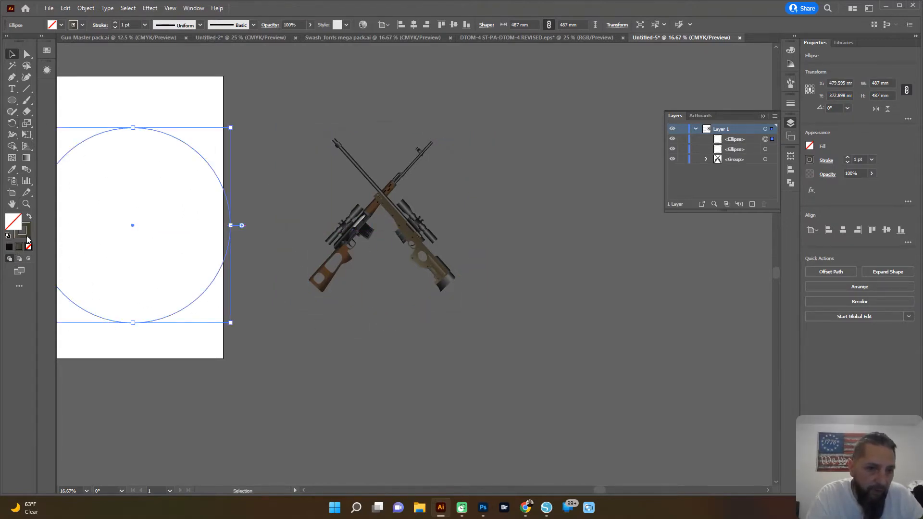
left_click(29, 217)
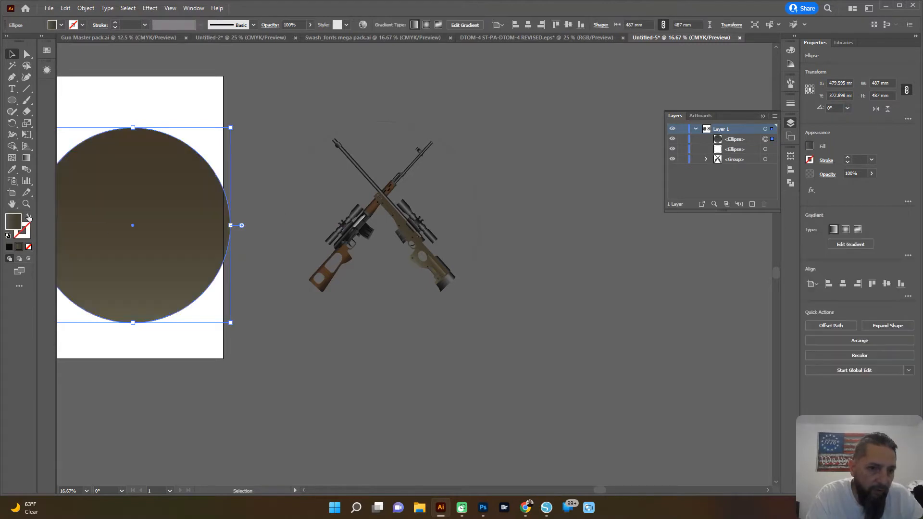
left_click(9, 246)
left_click(302, 390)
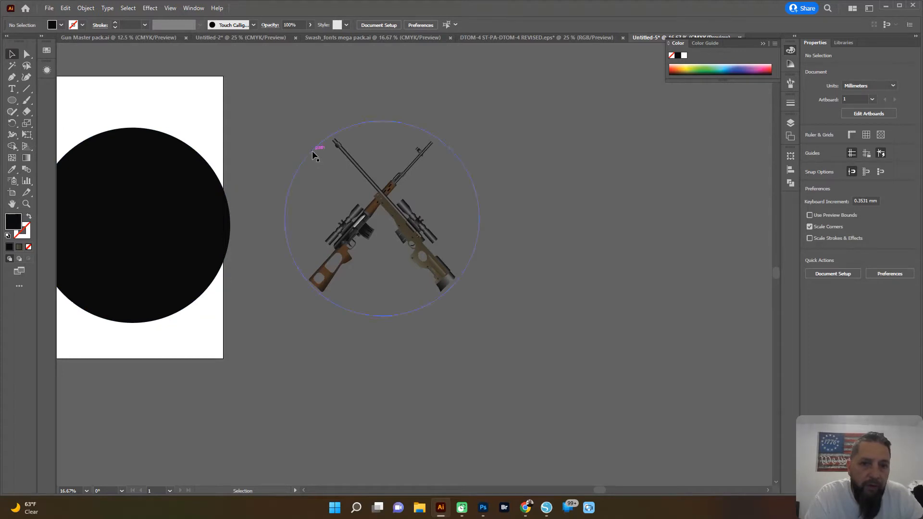
Step: Add the text AMERICAN PATRIOT along the circle around the rifles with the Type on a Path tool
left_click(312, 151)
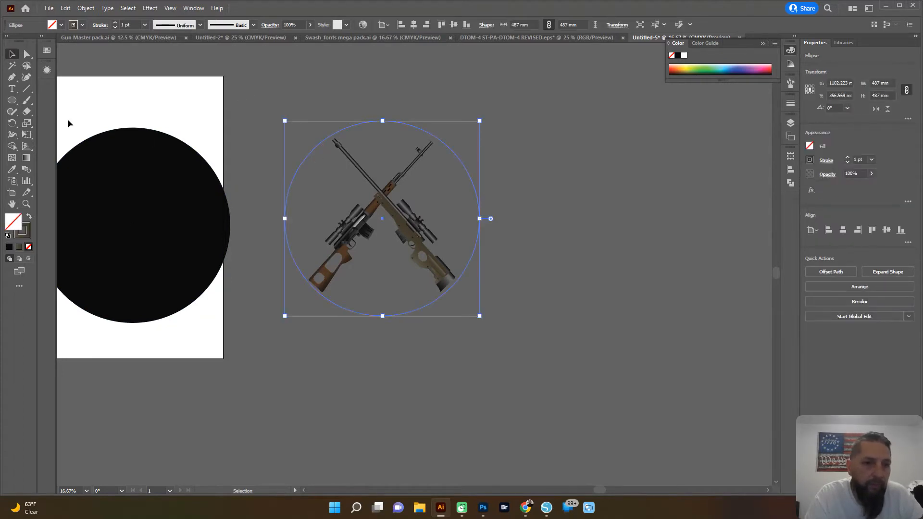
left_click(10, 90)
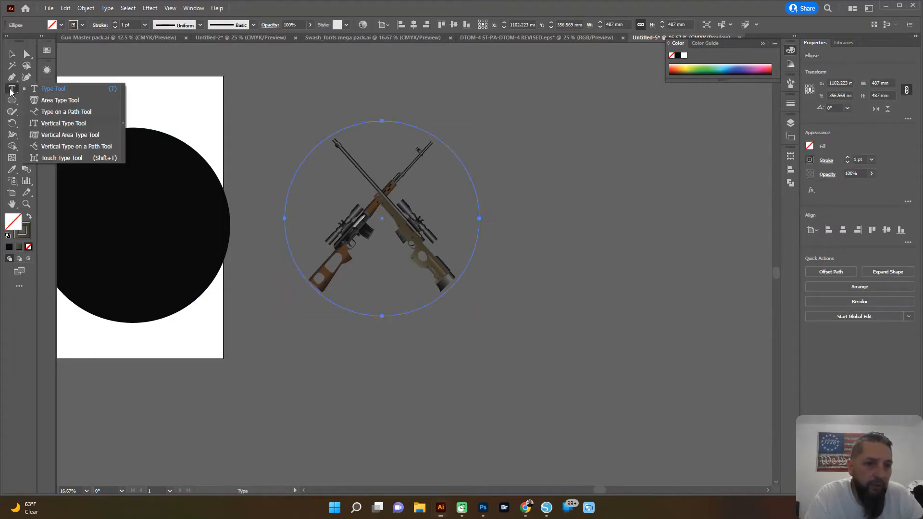
left_click(60, 111)
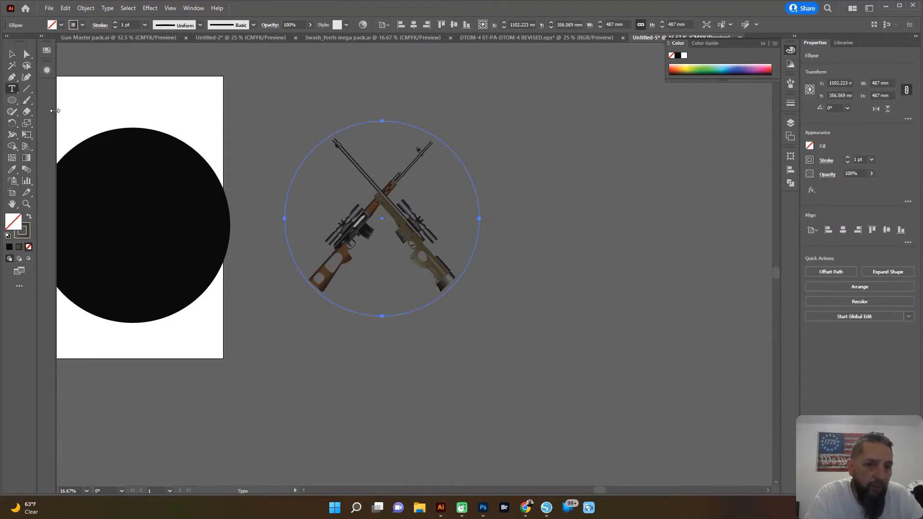
left_click(320, 141)
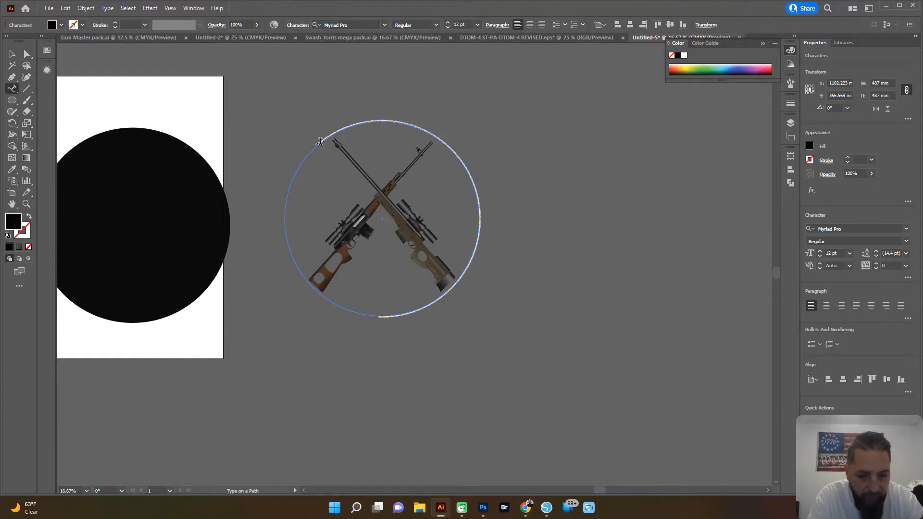
key("Caps_Lock")
key("Caps_Lock")
key("Caps_Lock")
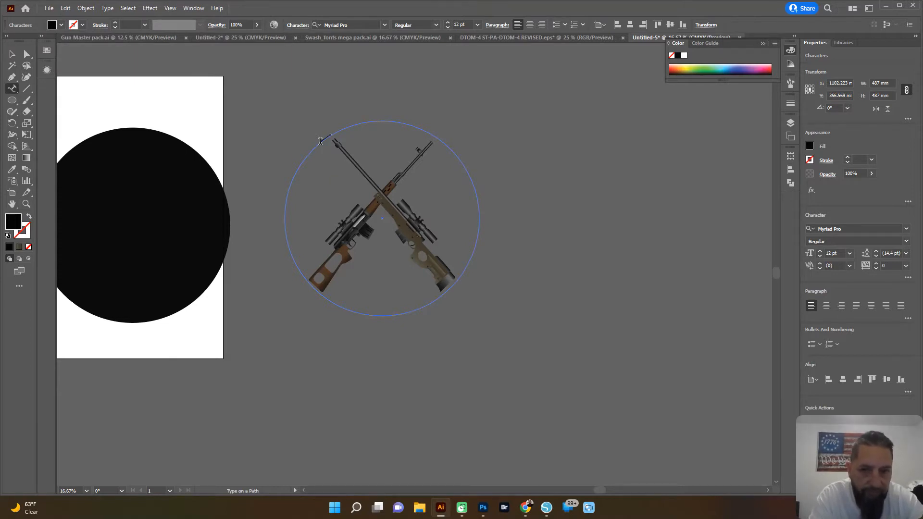
Step: Select the whole path text and enlarge its font size to 178 pt
left_click(320, 141)
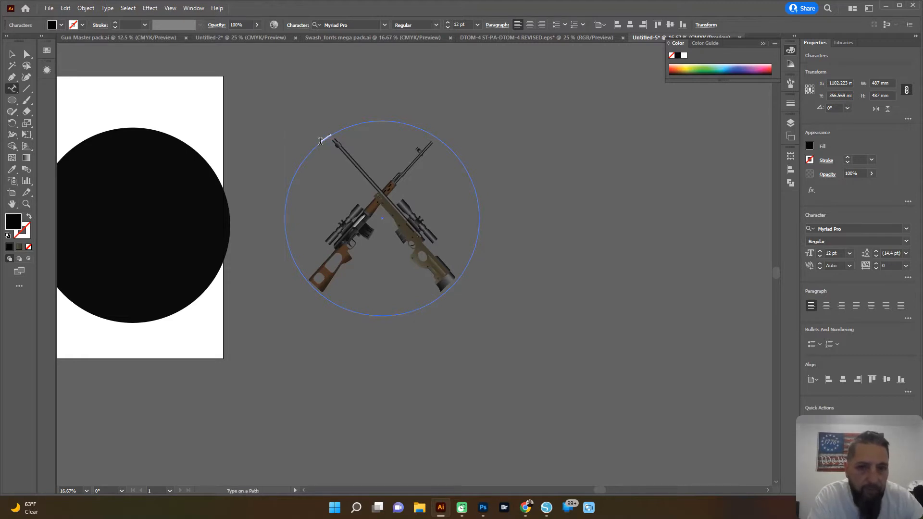
left_click(448, 28)
left_click(477, 25)
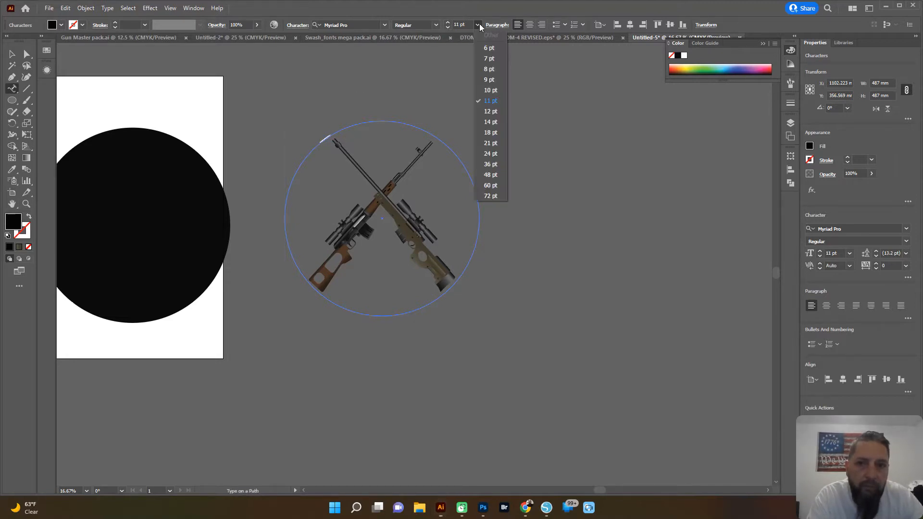
left_click(491, 195)
left_click(447, 23)
left_click(447, 23)
left_click(447, 23)
left_click(447, 22)
left_click(447, 22)
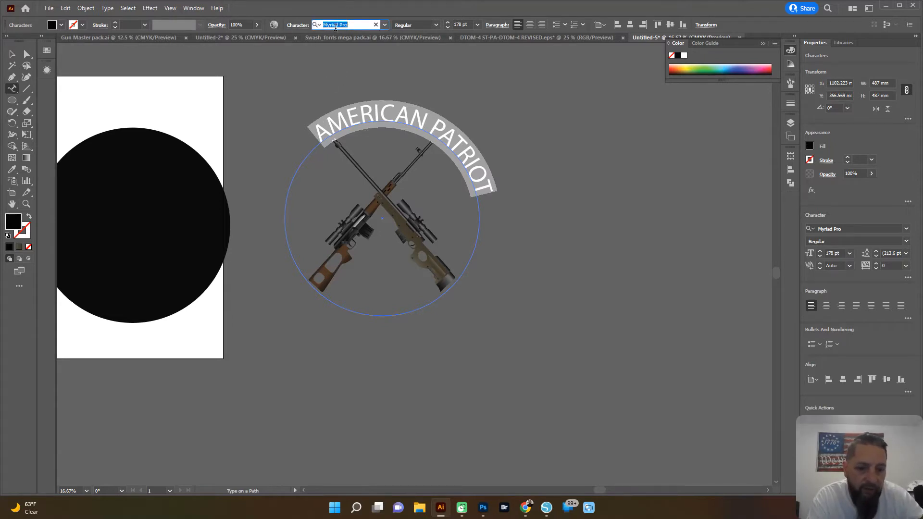
Step: Search the fonts for ARMY and apply XXII DIRTY-ARMY to the path text
type("ARM")
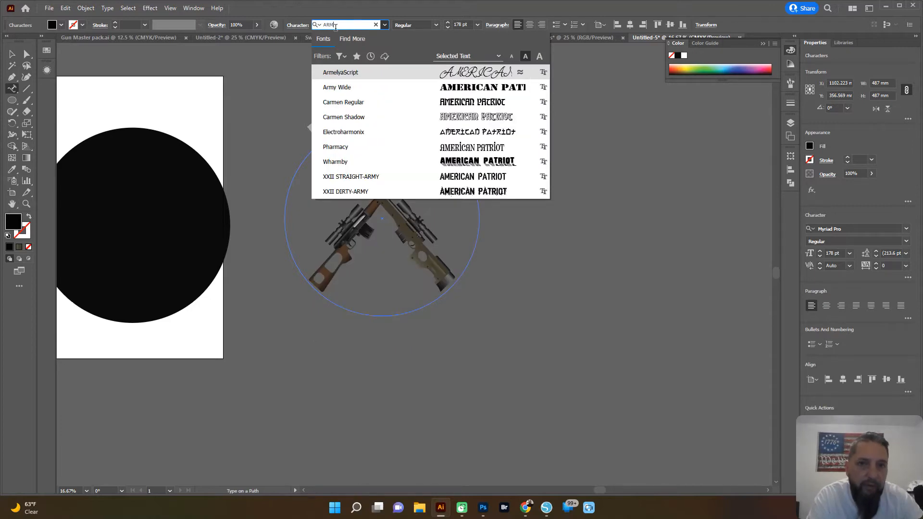
type("Y")
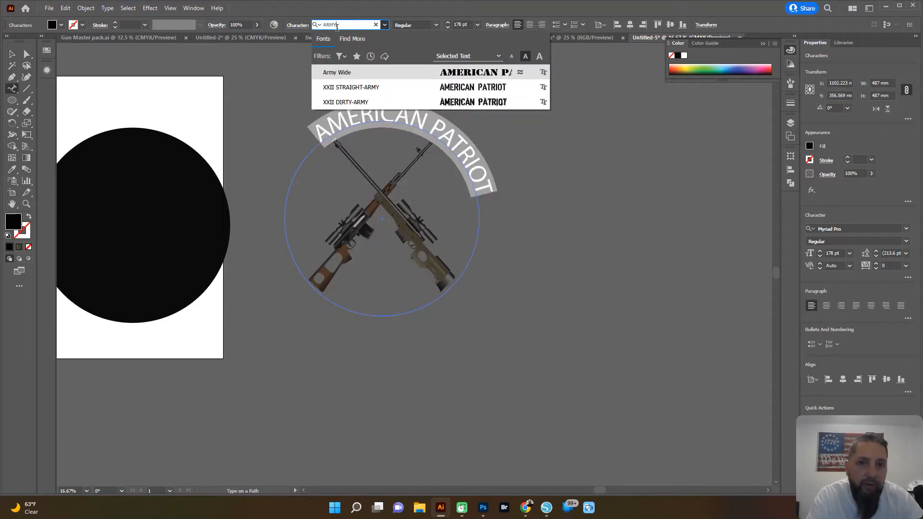
left_click(452, 103)
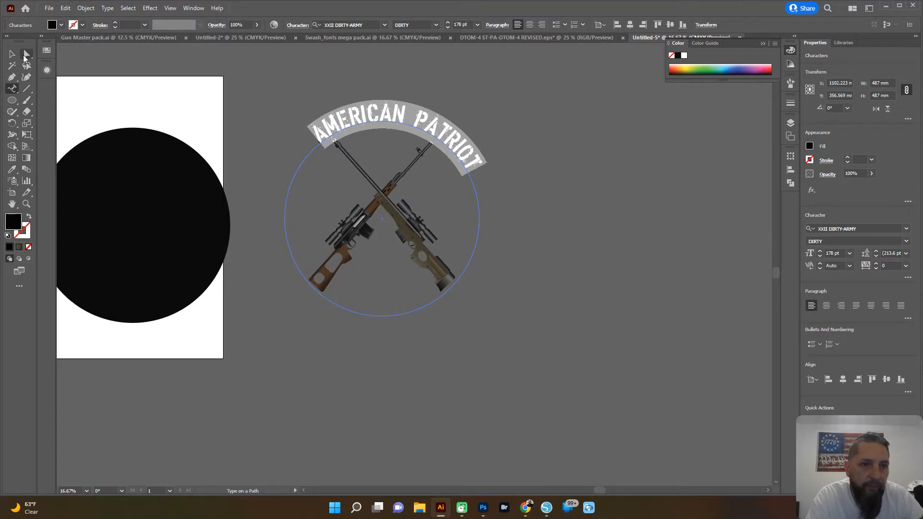
Step: Slide the AMERICAN PATRIOT text along the circle with the Direct Selection tool until it is roughly centred above the rifles
left_click(25, 57)
scroll(515, 210, "up", 1)
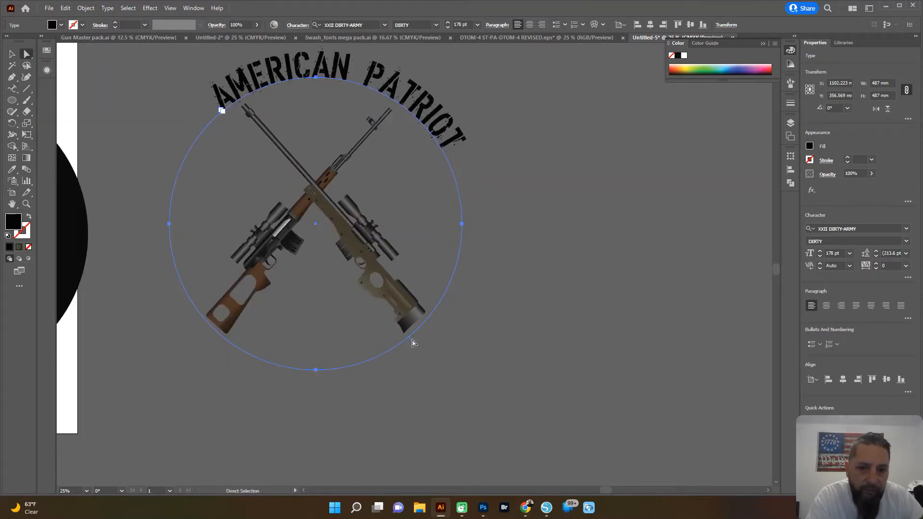
left_click_drag(412, 342, 337, 204)
key("ctrl+z")
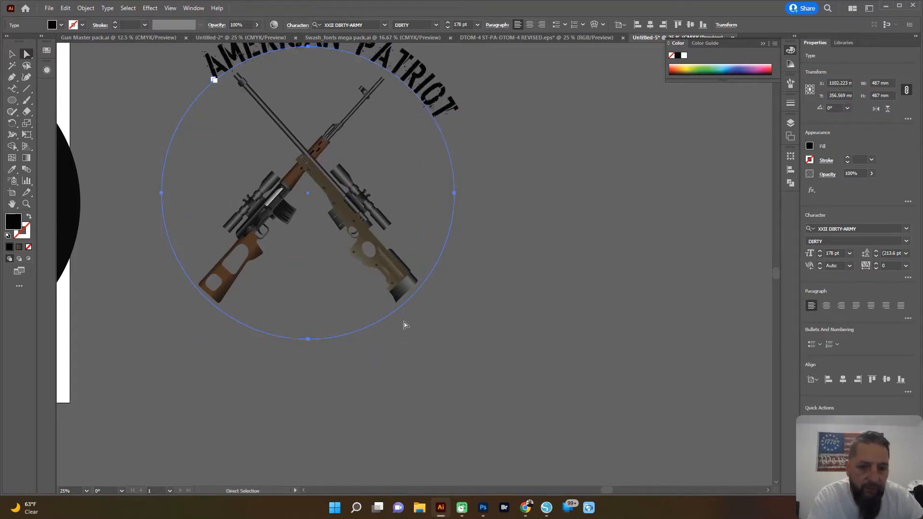
scroll(361, 255, "down", 4)
scroll(338, 232, "up", 4)
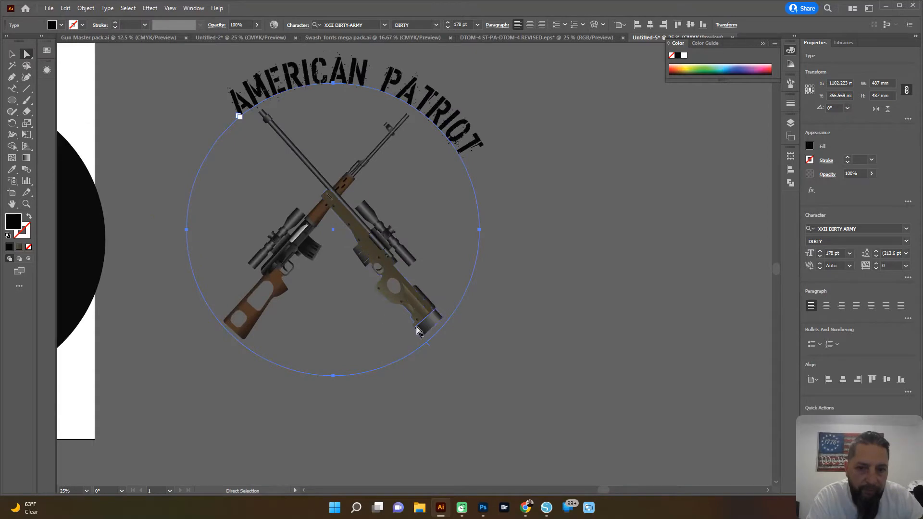
left_click_drag(431, 349, 457, 360)
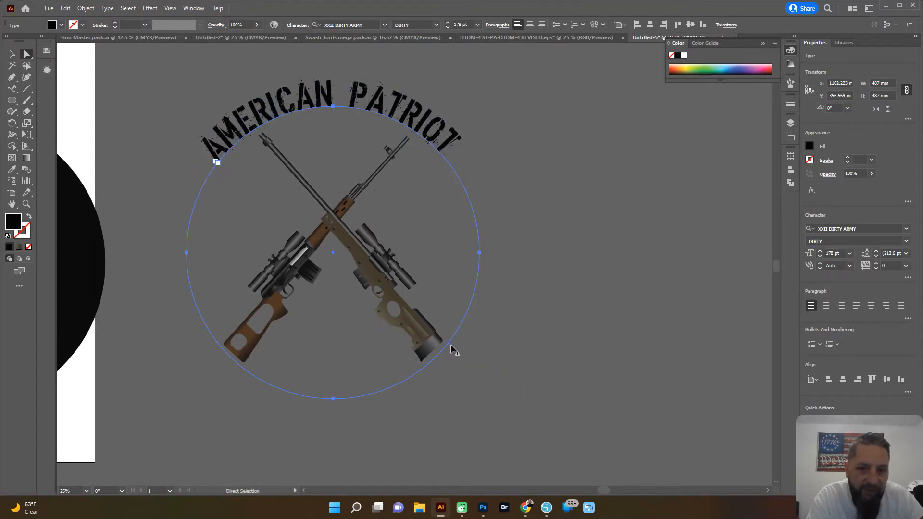
left_click_drag(452, 348, 449, 356)
left_click(526, 221)
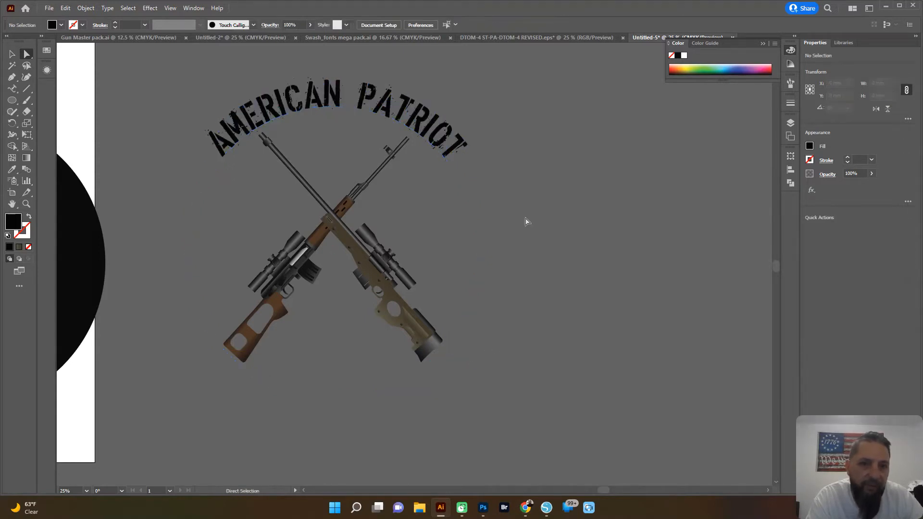
Step: Show the rulers and place a horizontal guide at Y 201.575 mm, just below the ends of the curved text
scroll(329, 117, "down", 1)
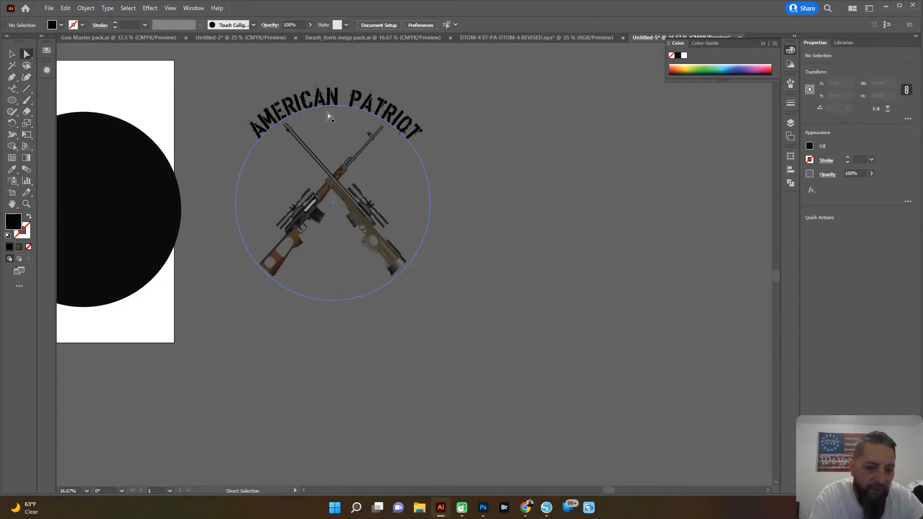
key("ctrl+r")
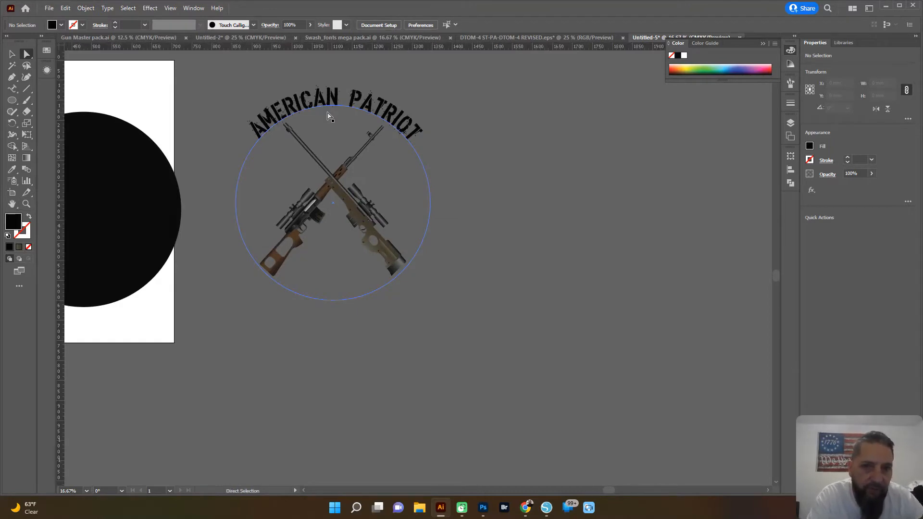
left_click_drag(342, 51, 350, 141)
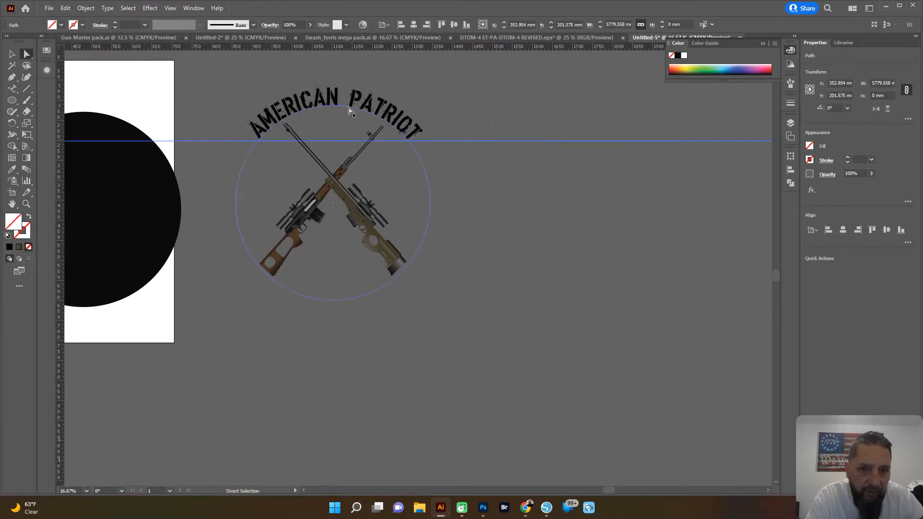
scroll(350, 141, "up", 3)
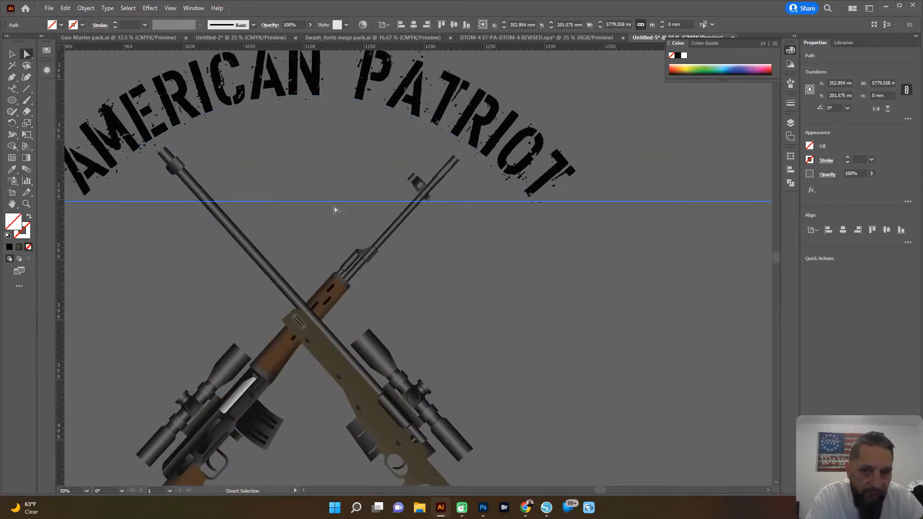
Step: Clear the horizontal guide from the document
scroll(397, 190, "down", 2)
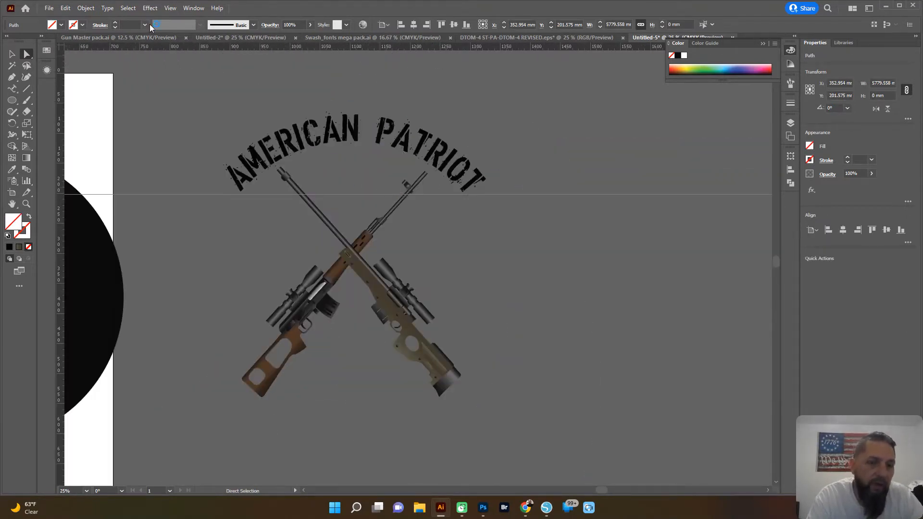
left_click(171, 8)
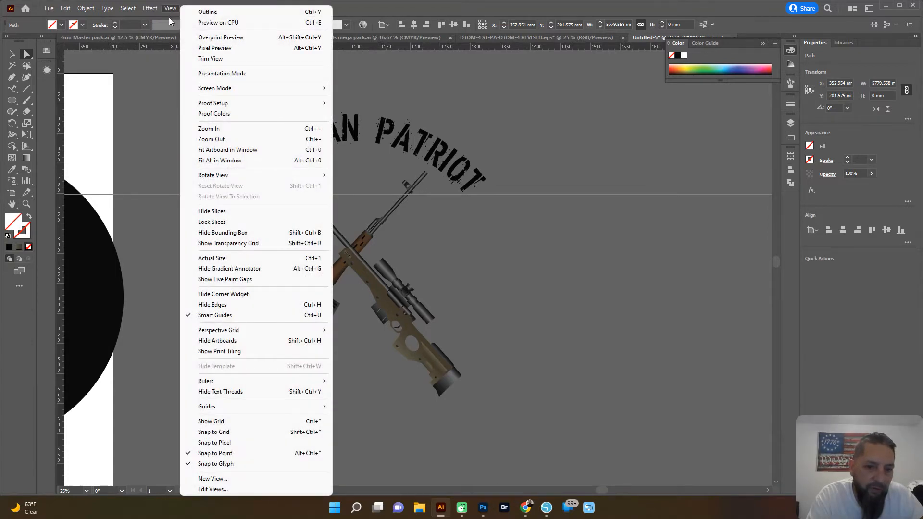
mouse_move(330, 408)
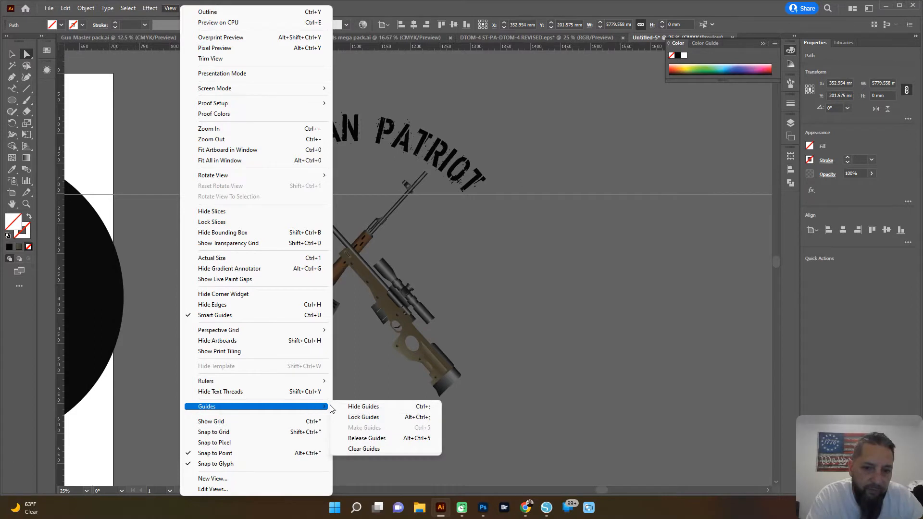
left_click(363, 449)
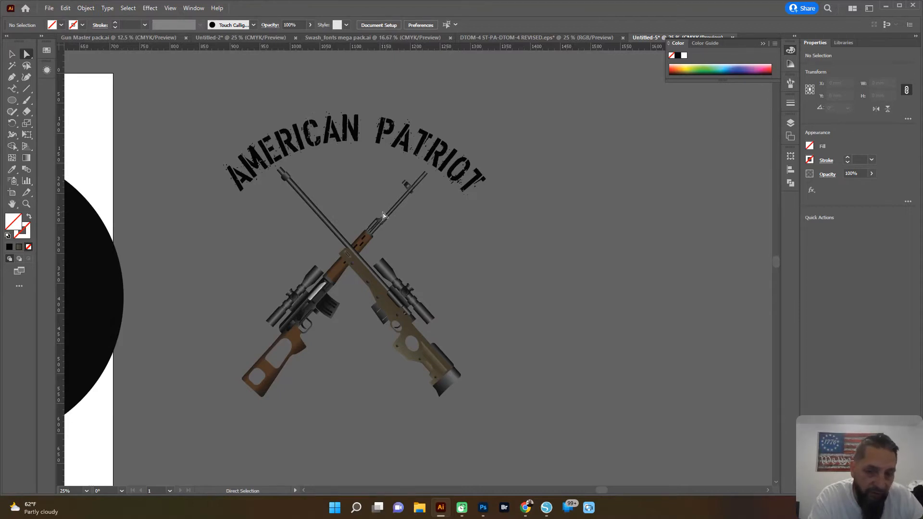
Step: Duplicate the AMERICAN PATRIOT path text together with its circle and place the copy in the empty space beside the rifles
scroll(376, 214, "down", 1)
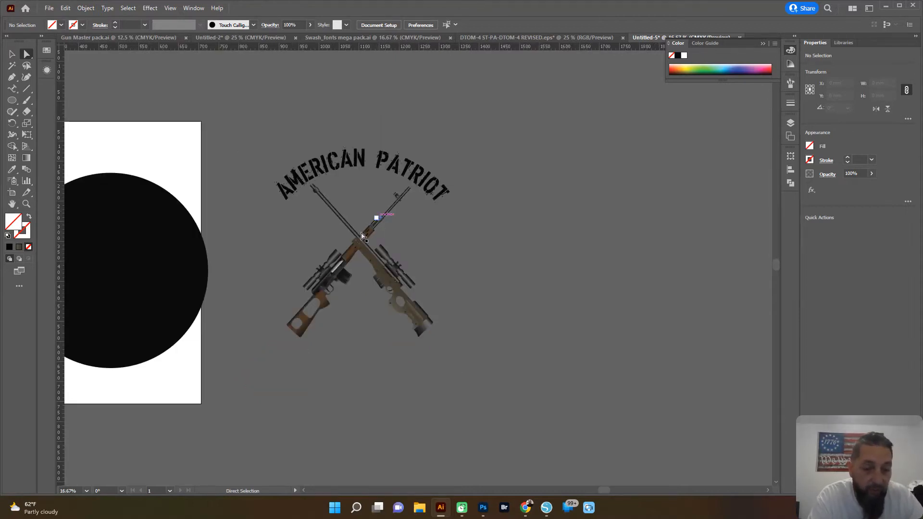
left_click_drag(288, 259, 297, 239)
scroll(317, 203, "up", 1)
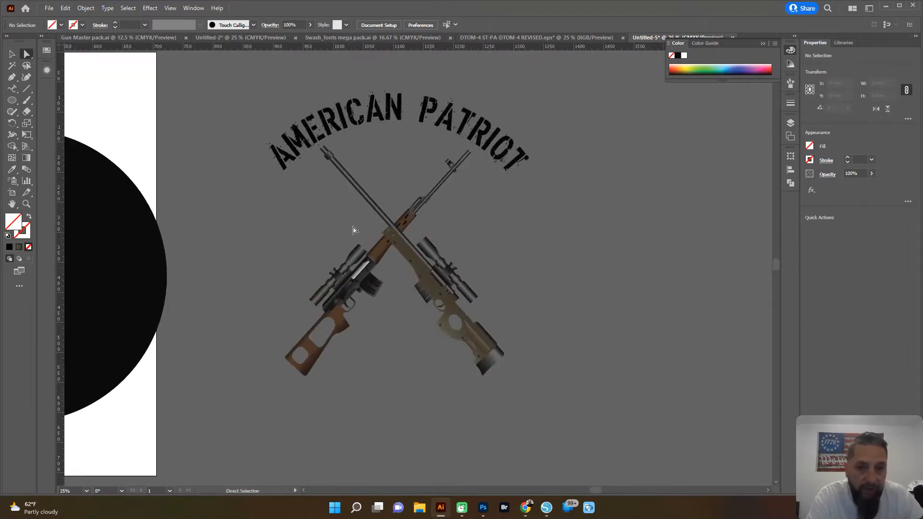
scroll(351, 236, "down", 1)
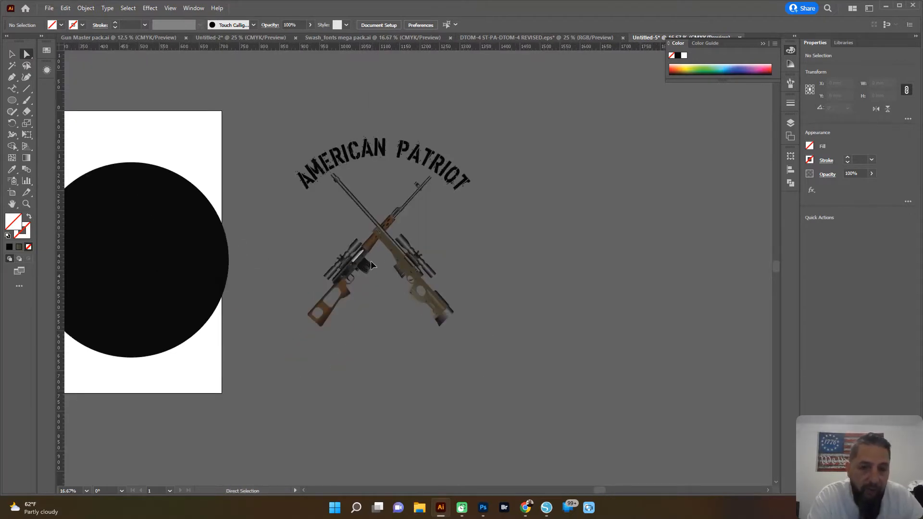
key("v")
left_click(374, 161)
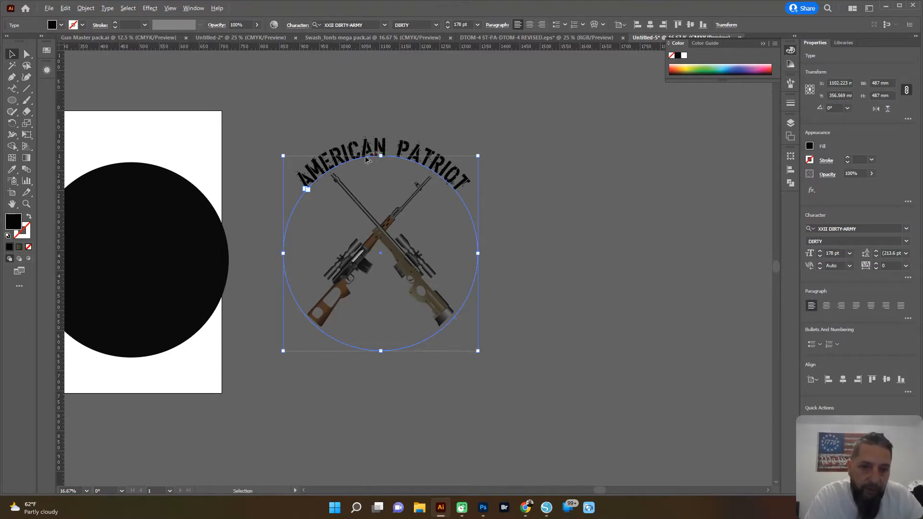
left_click_drag(366, 156, 586, 160)
Step: Replace the copied path text's wording with DON'T TREAD ON ME
left_click(12, 89)
triple_click(580, 150)
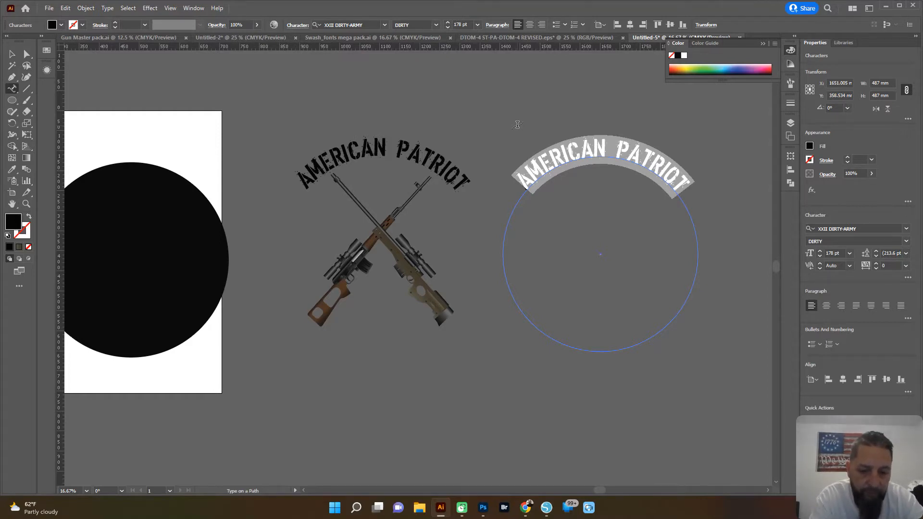
type("DON")
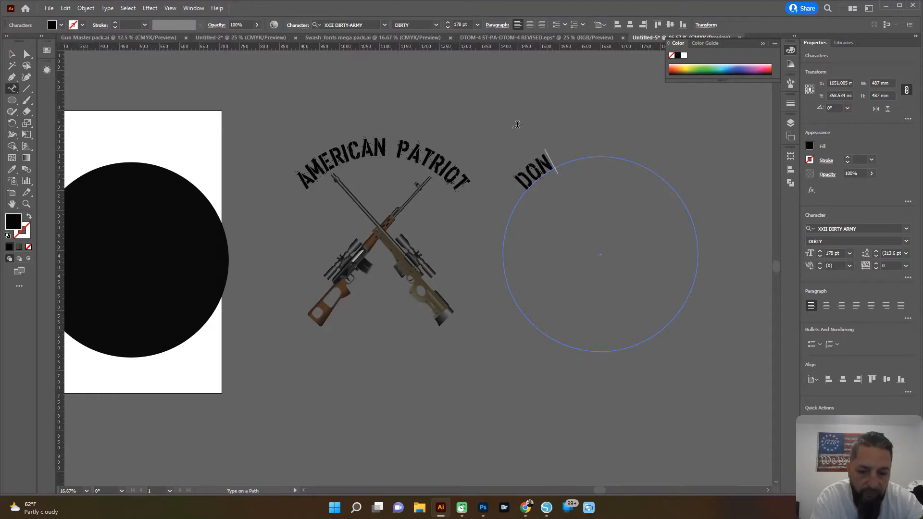
type("'T TRE")
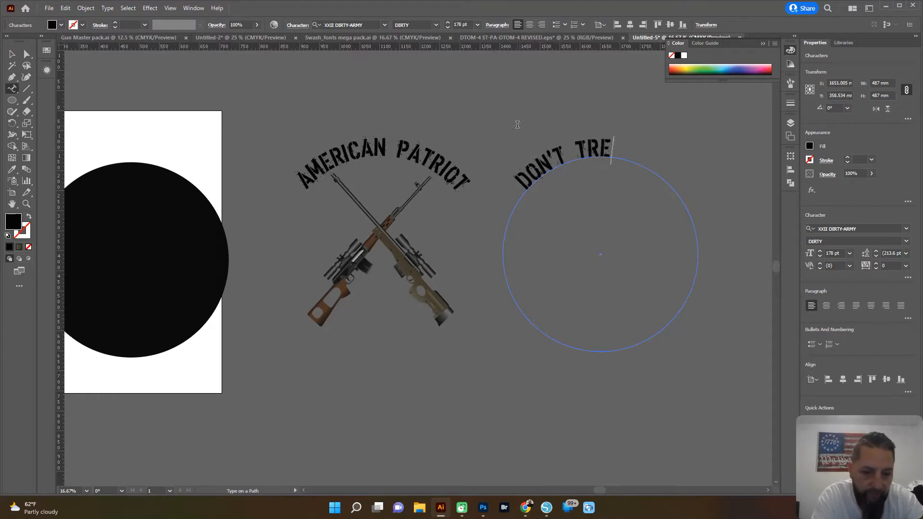
type("AD ON ME")
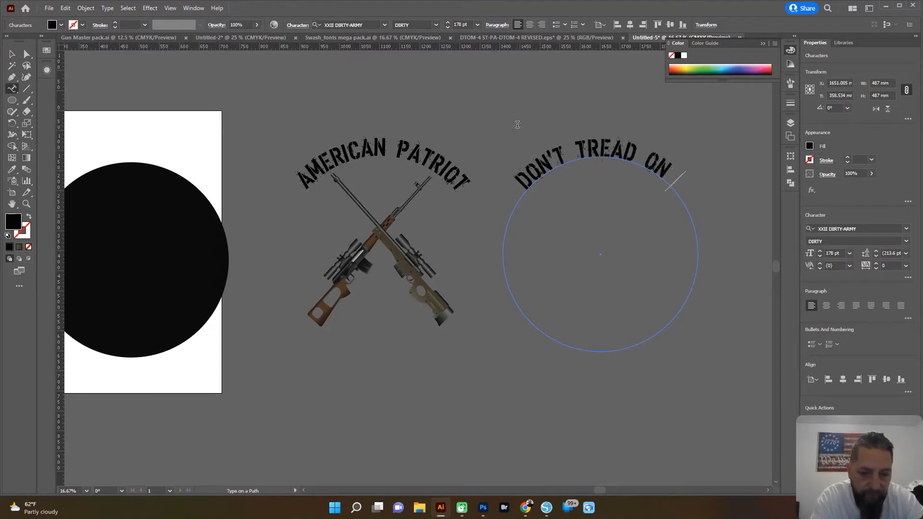
Step: Flip DON'T TREAD ON ME to the inside of its circle with the Direct Selection tool and centre it along the lower arc
triple_click(596, 145)
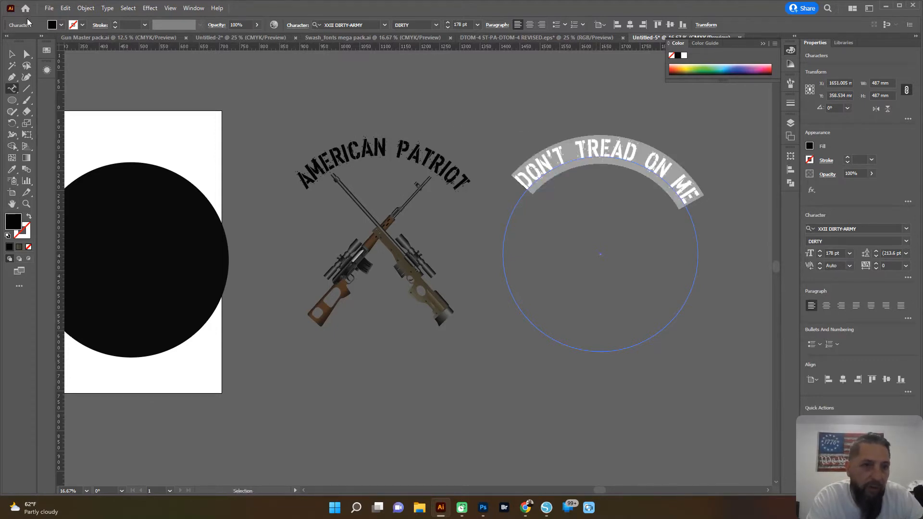
left_click(27, 54)
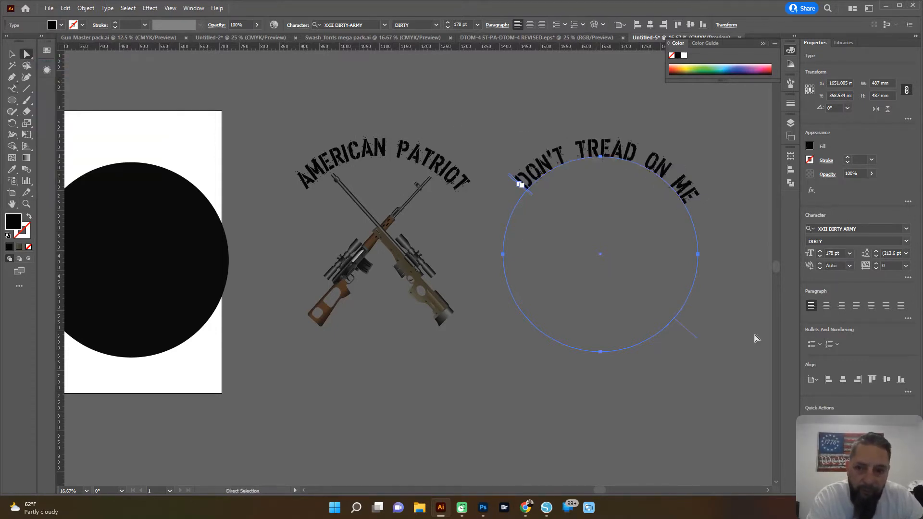
left_click_drag(680, 322, 682, 218)
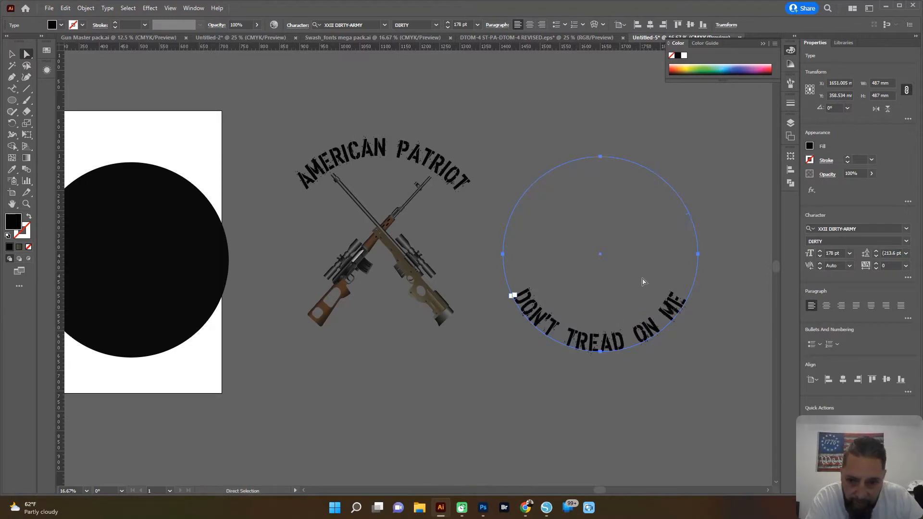
mouse_move(562, 50)
left_mouse_down()
mouse_move(621, 278)
mouse_move(610, 266)
mouse_move(545, 47)
left_mouse_up()
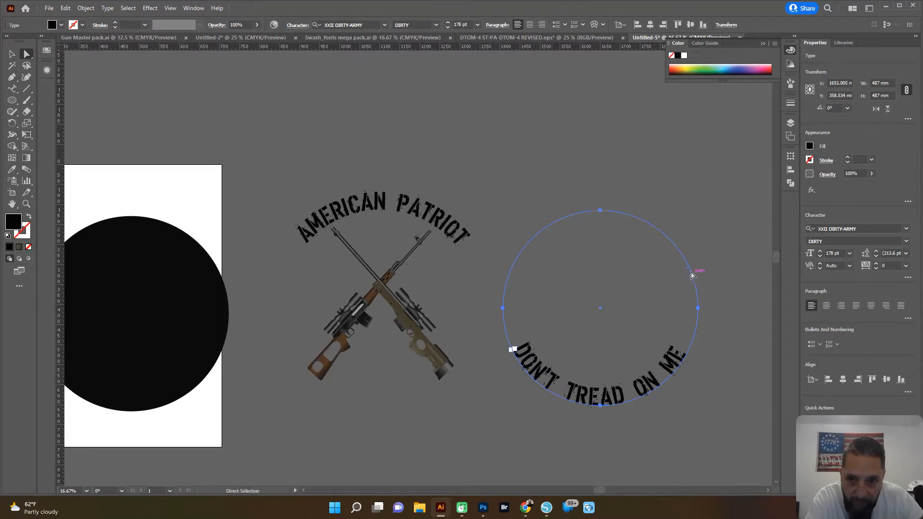
left_click_drag(685, 272, 683, 266)
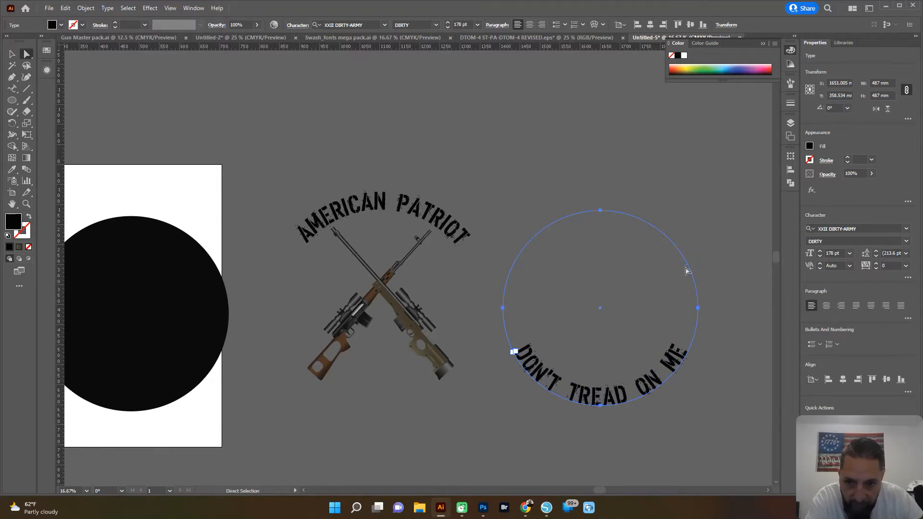
scroll(685, 279, "up", 1)
left_click_drag(686, 258, 686, 263)
scroll(495, 259, "down", 3)
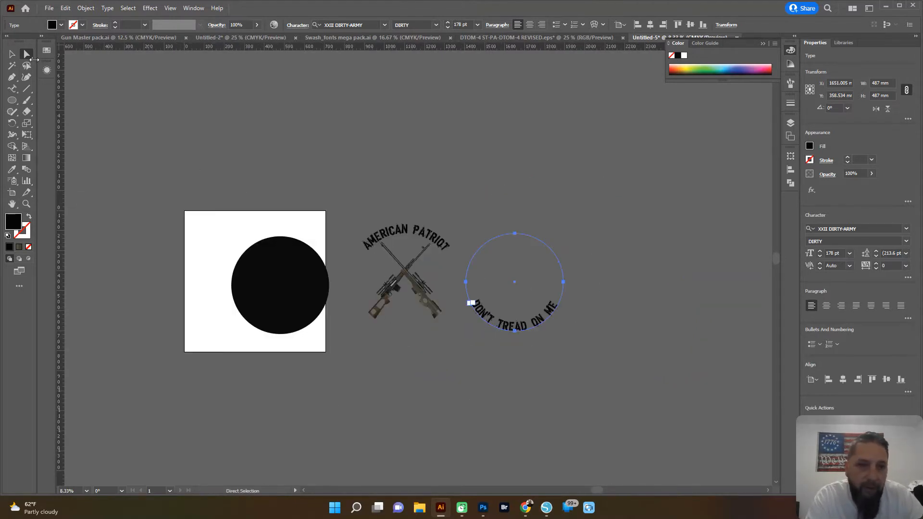
Step: Move the DON'T TREAD ON ME path text over the emblem so that it curves below the rifles
key("v")
left_click(518, 221)
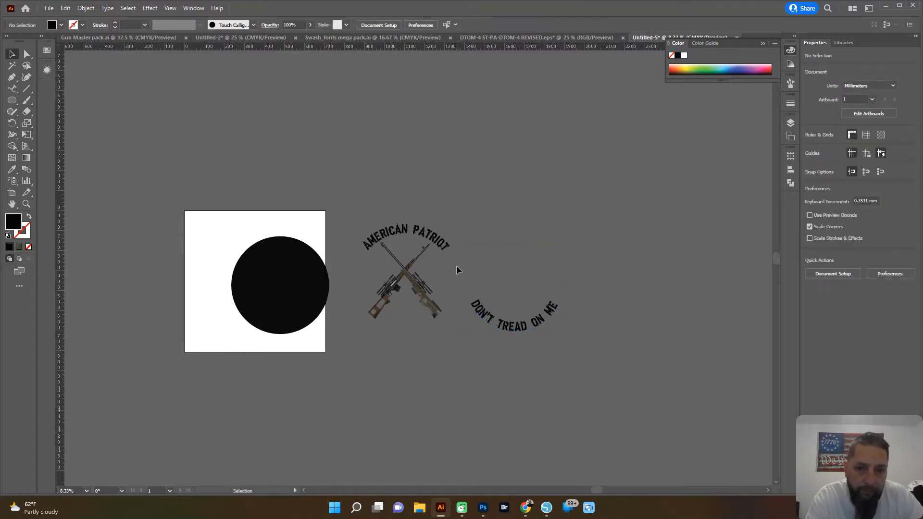
left_click(507, 327)
left_click_drag(513, 332, 419, 342)
scroll(387, 349, "up", 1)
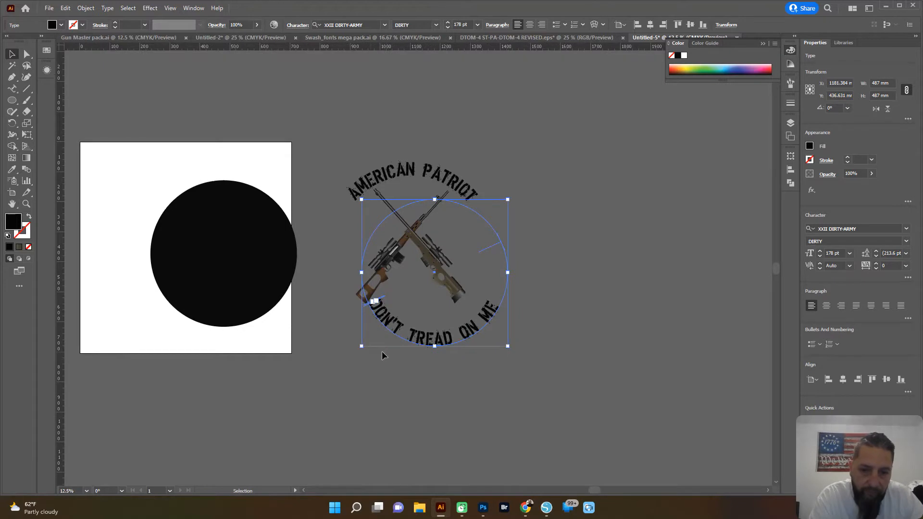
Step: Align both path texts on their horizontal and vertical centres and move them together until they surround the crossed rifles
left_click(415, 170, "shift")
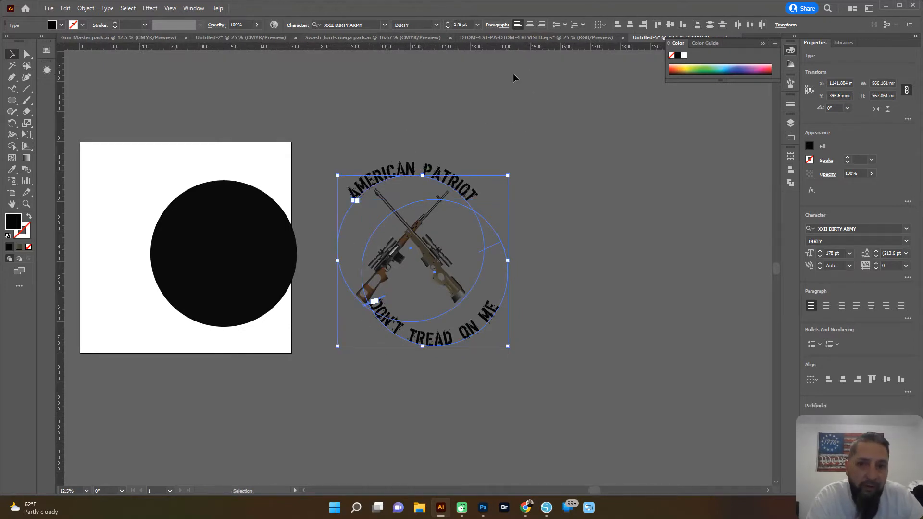
left_click(628, 27)
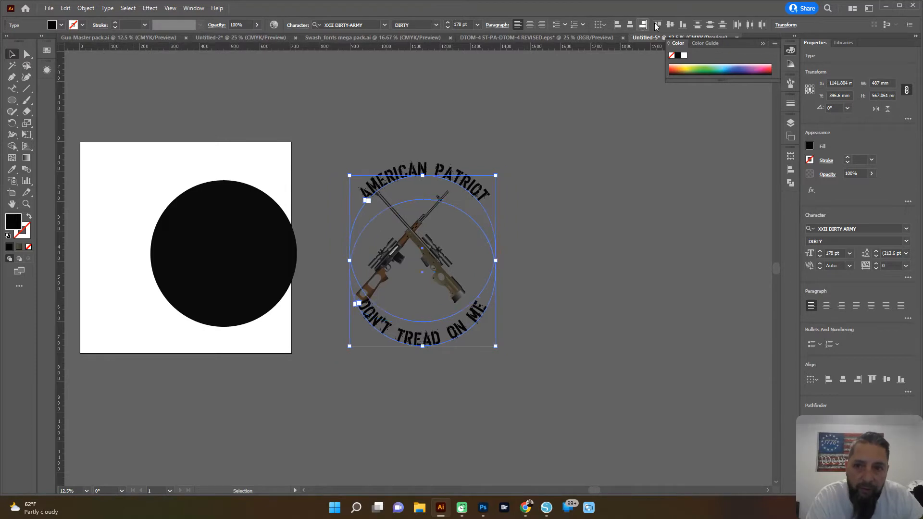
left_click(670, 26)
scroll(534, 192, "up", 1)
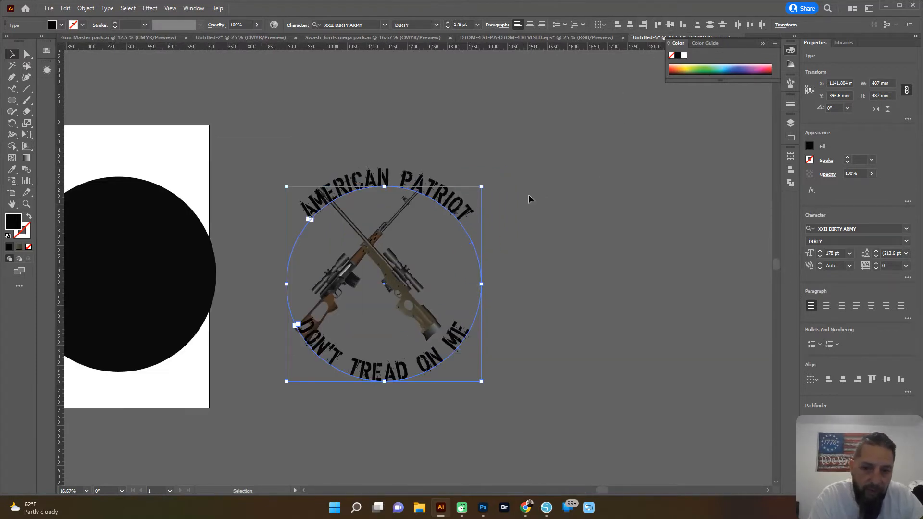
left_click_drag(358, 365, 340, 353)
left_click(509, 307)
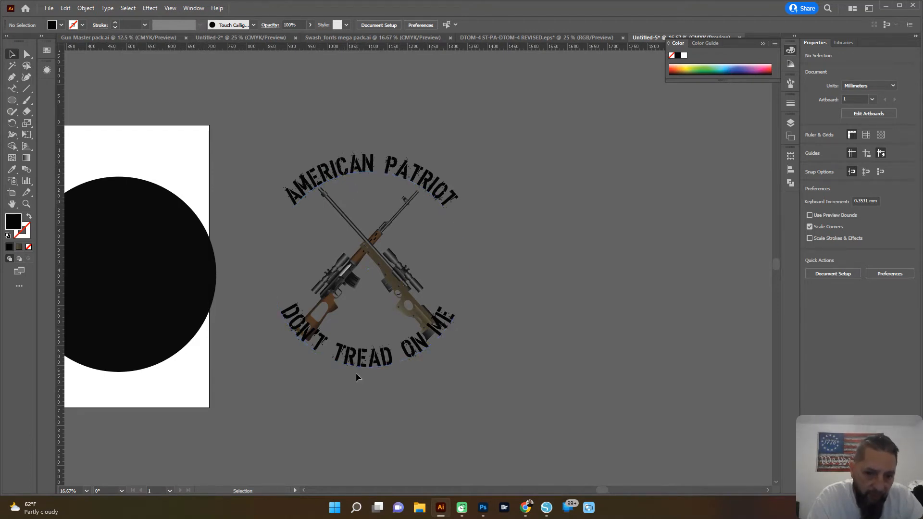
Step: Lock the DON'T TREAD ON ME path text in the layer list
left_click(364, 359)
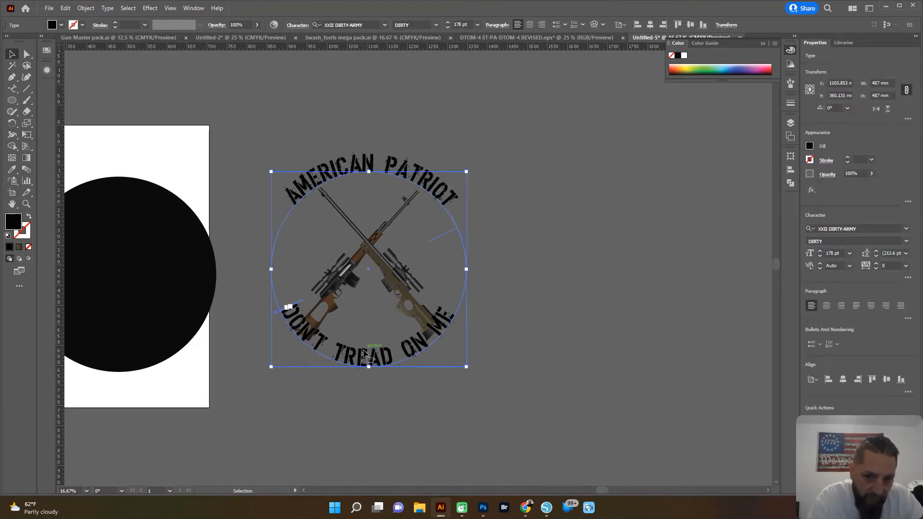
left_click(351, 390)
scroll(351, 388, "up", 3)
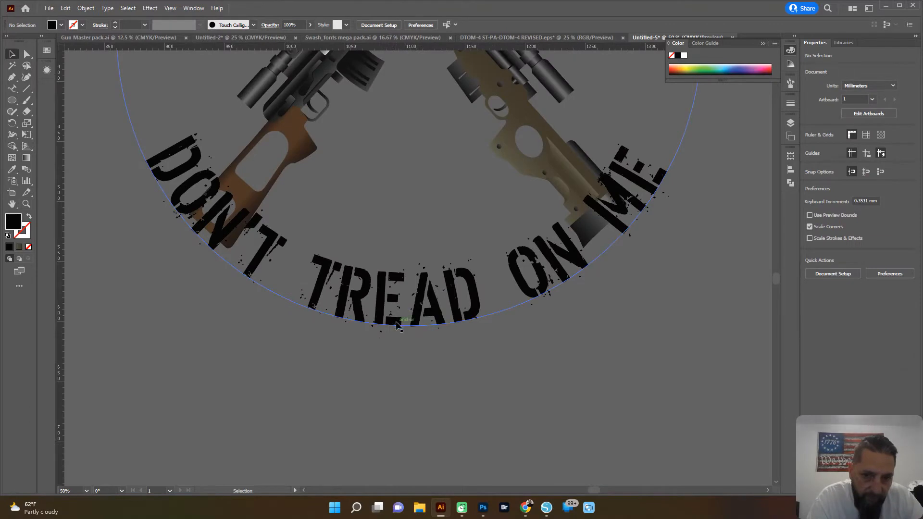
left_click(12, 88)
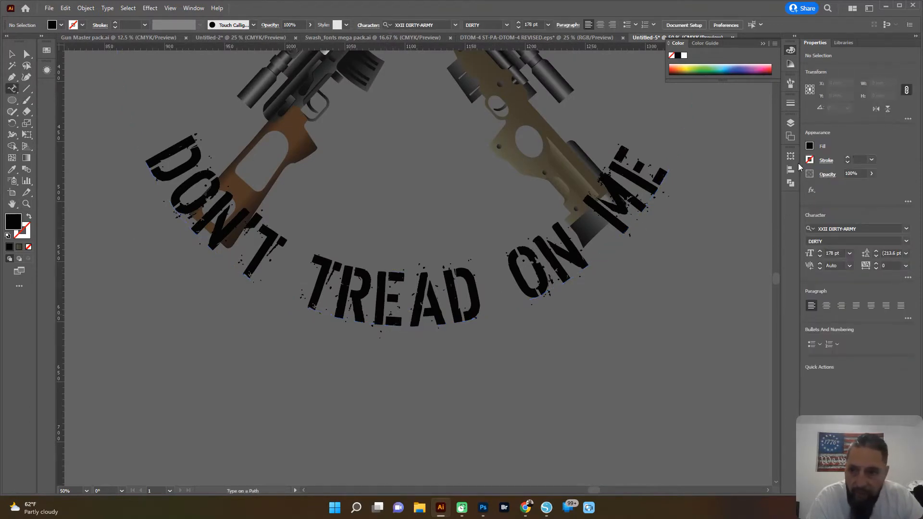
left_click(785, 124)
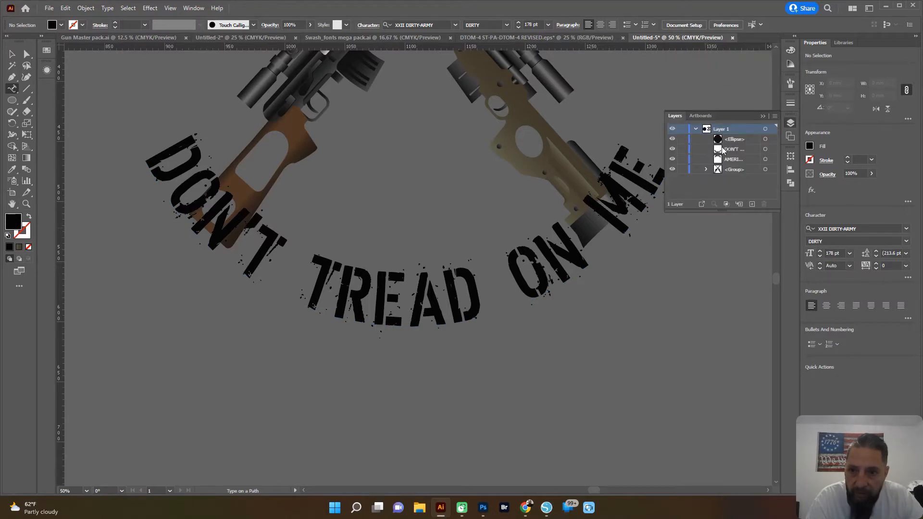
left_click(683, 149)
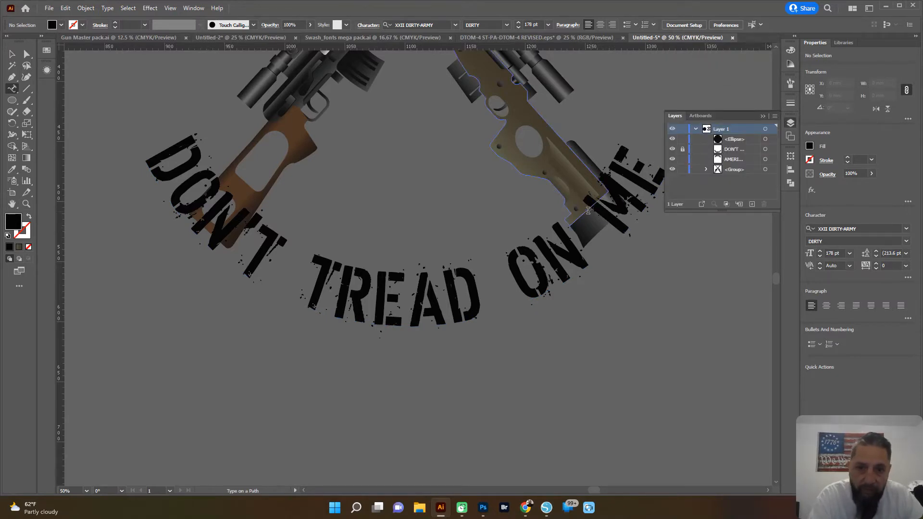
key("v")
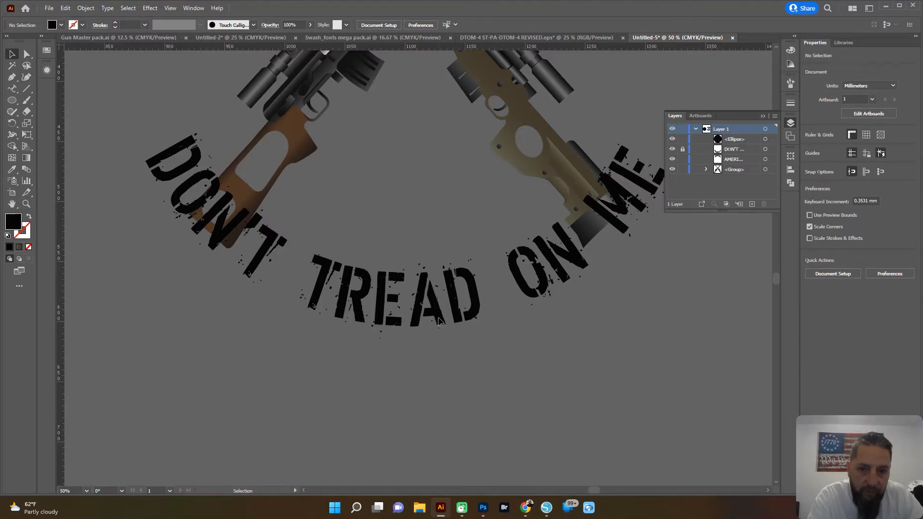
Step: Unlock the DON'T TREAD ON ME path text and lock the AMERICAN PATRIOT path text in the layer list
scroll(659, 168, "down", 1, "alt")
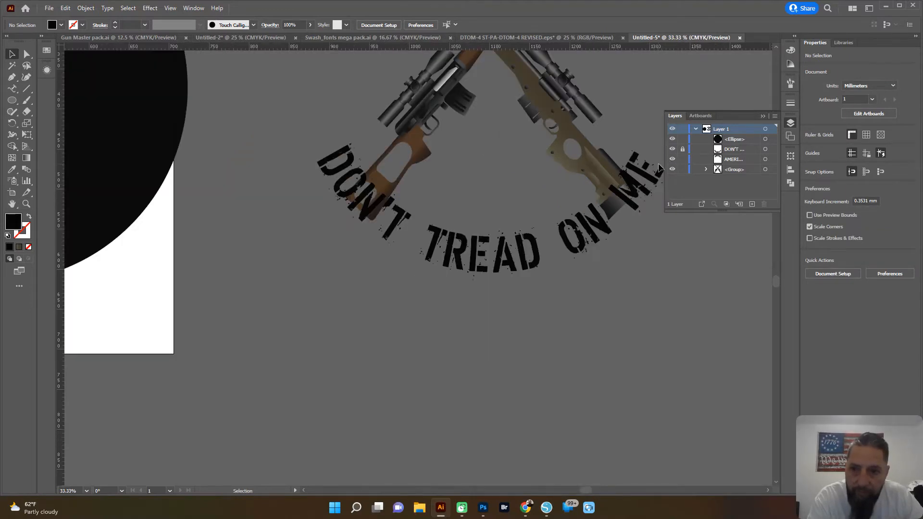
left_click(682, 159)
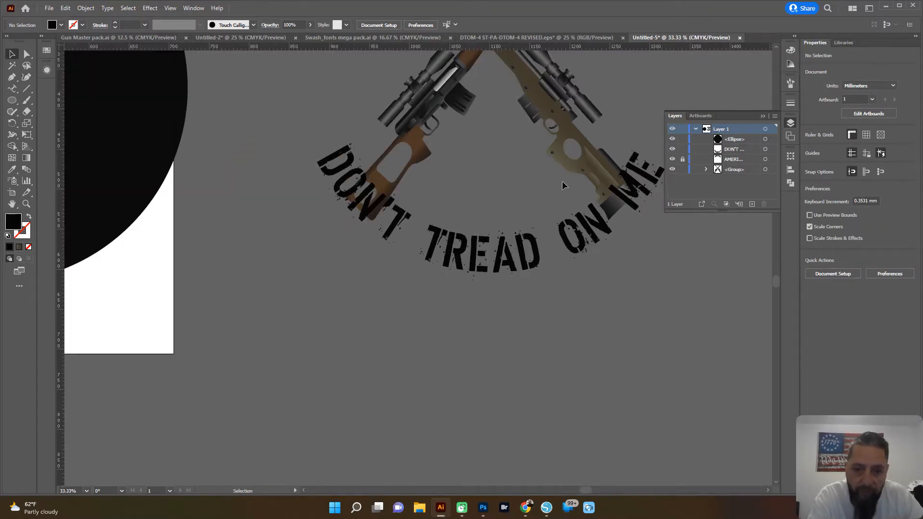
scroll(564, 186, "down", 1, "alt")
left_click_drag(564, 186, 467, 299)
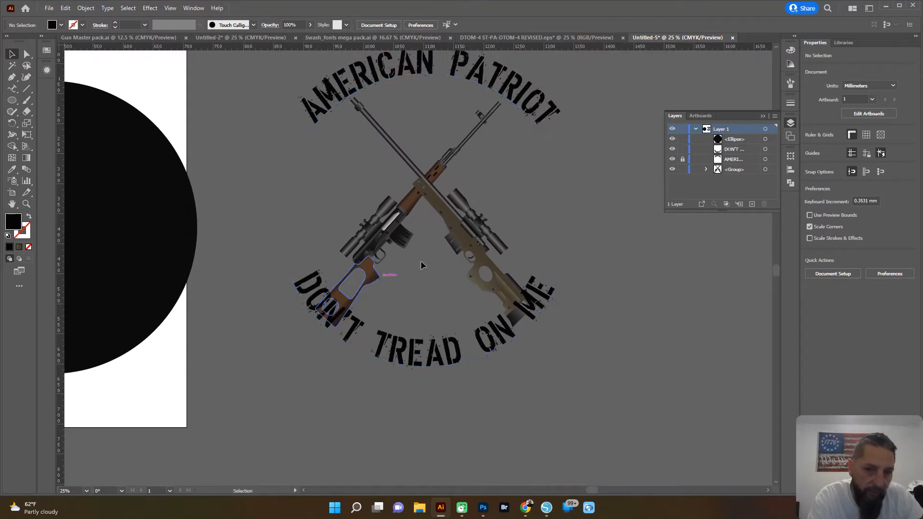
Step: Align the DON'T TREAD ON ME text to its path by Ascender in Type on a Path Options, with the preview on
left_click(12, 88)
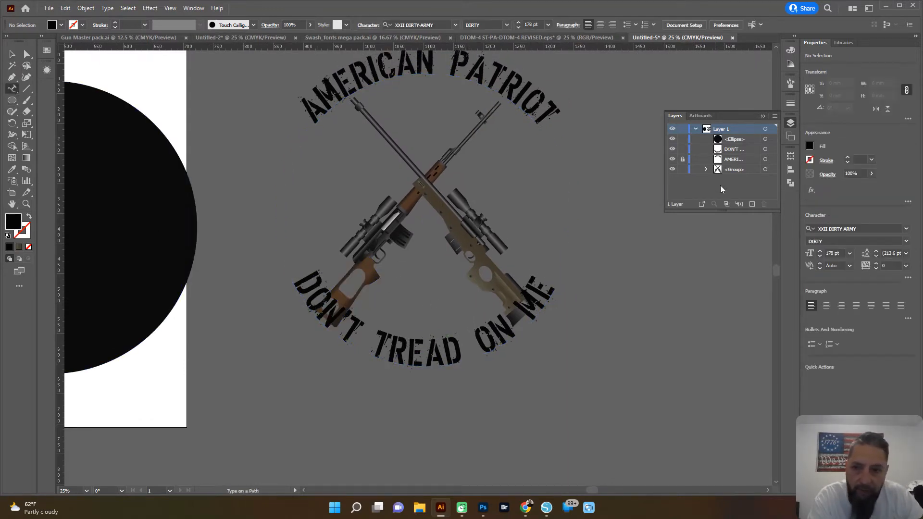
triple_click(406, 350)
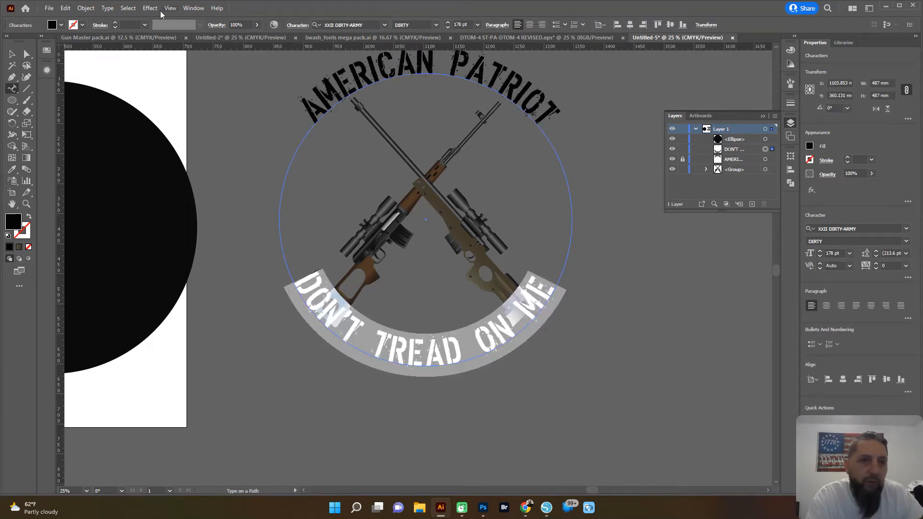
left_click(109, 9)
mouse_move(207, 102)
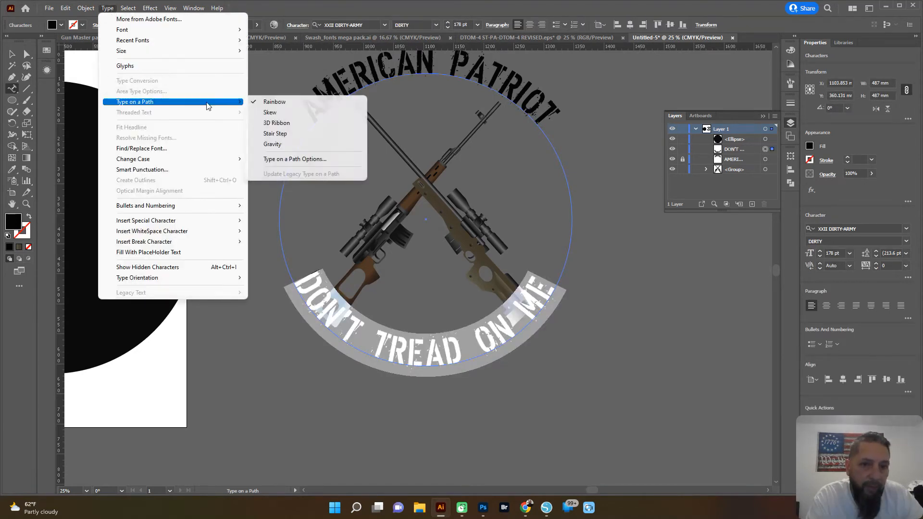
left_click(294, 160)
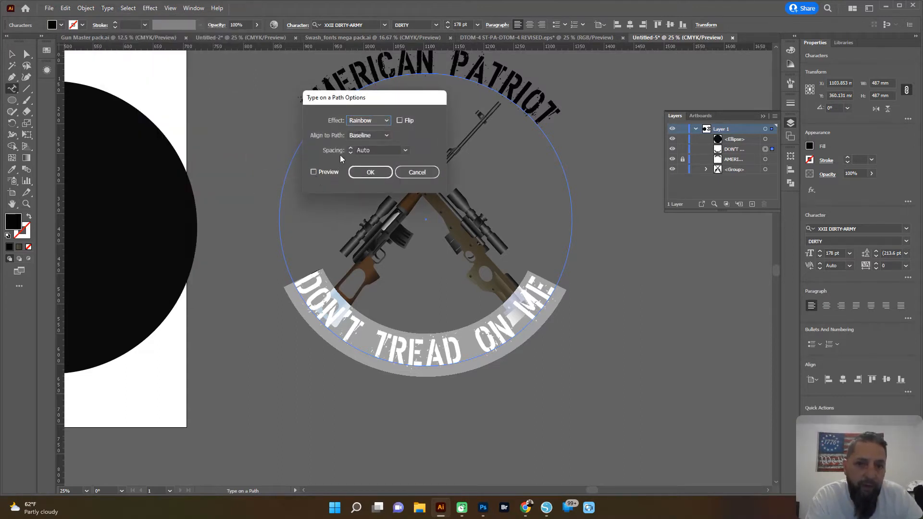
left_click(374, 135)
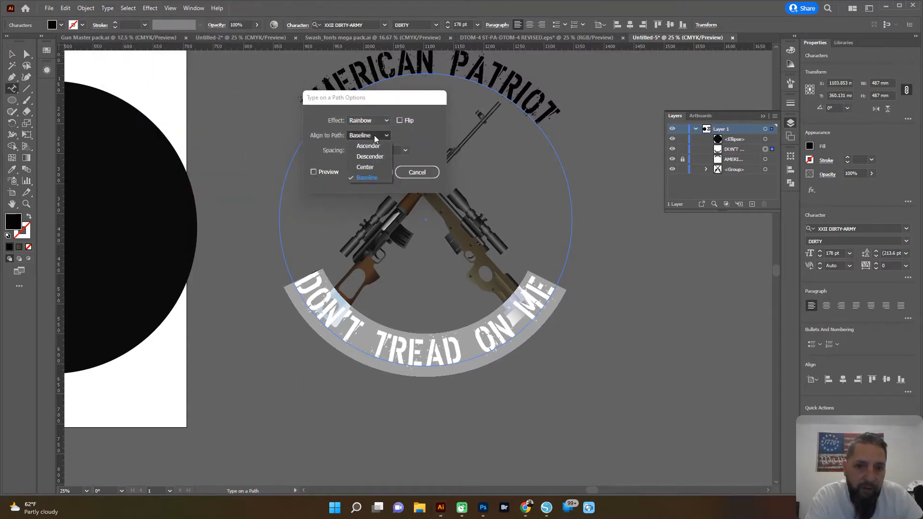
left_click(373, 143)
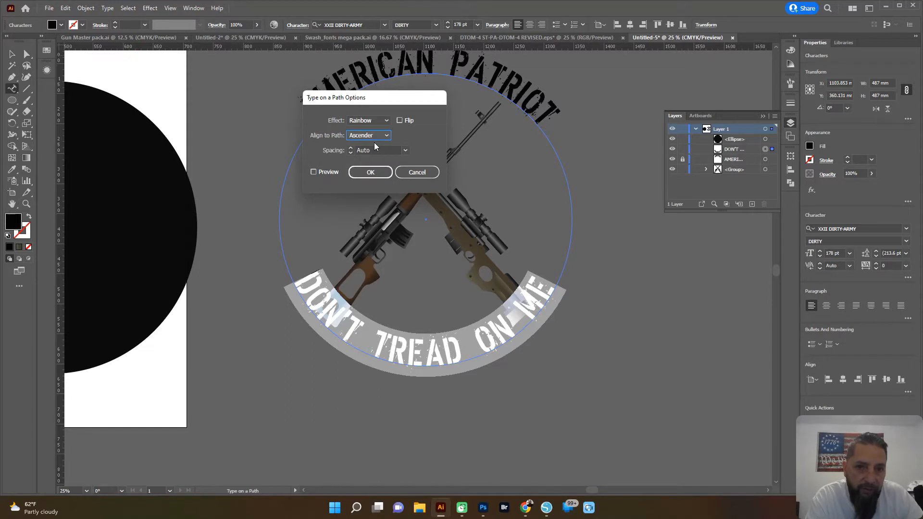
left_click(312, 172)
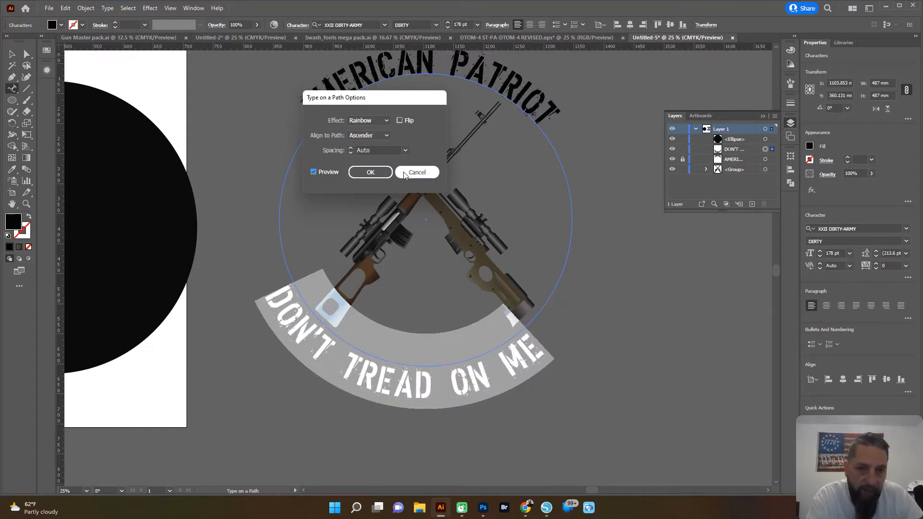
left_click(373, 172)
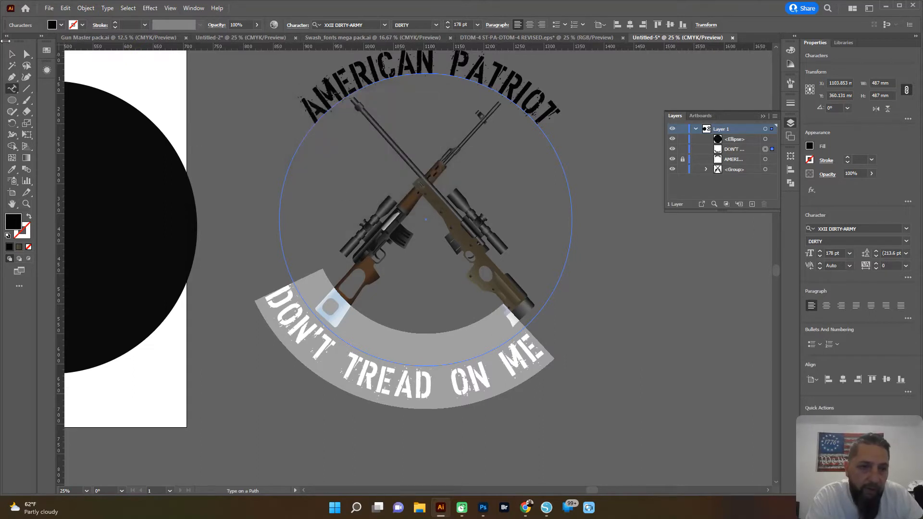
Step: Slide DON'T TREAD ON ME along its circle with the Direct Selection tool until it is centred below the rifles
left_click(26, 56)
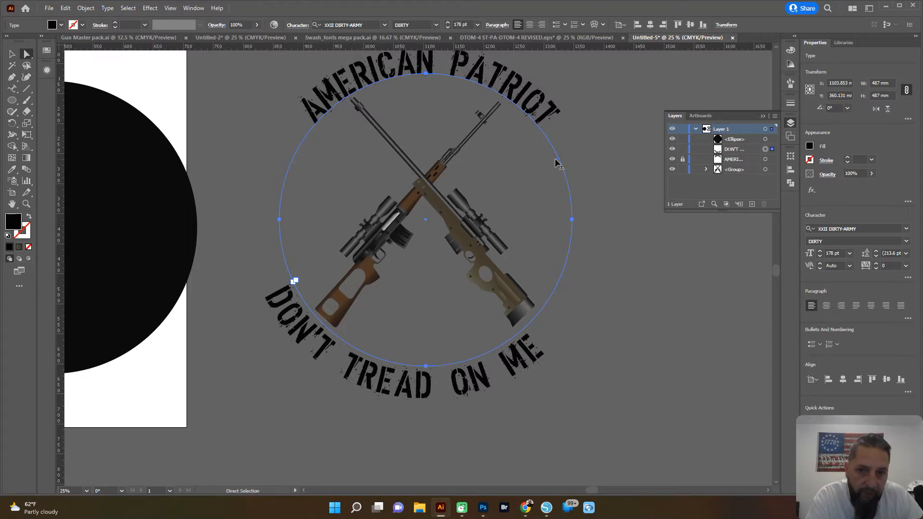
mouse_move(555, 161)
left_mouse_down()
mouse_move(552, 145)
mouse_move(560, 149)
mouse_move(546, 146)
left_mouse_up()
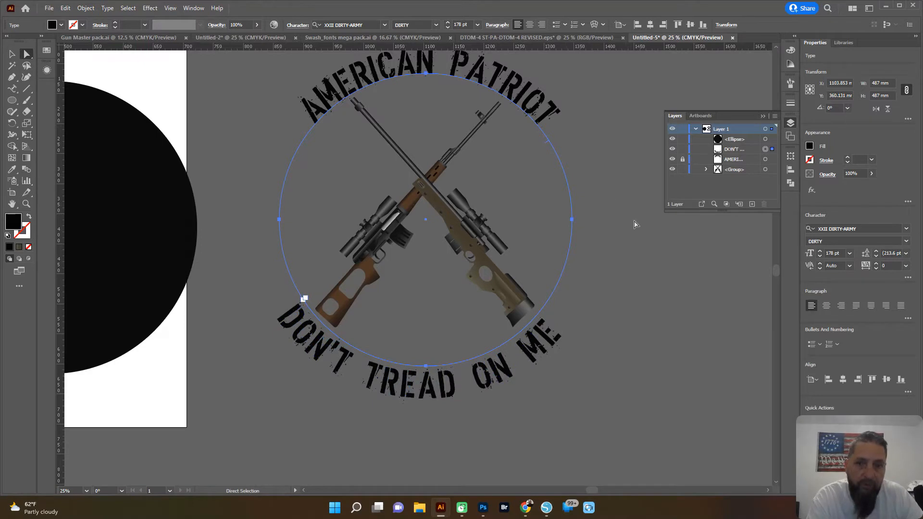
left_click(617, 230)
key("ctrl+minus")
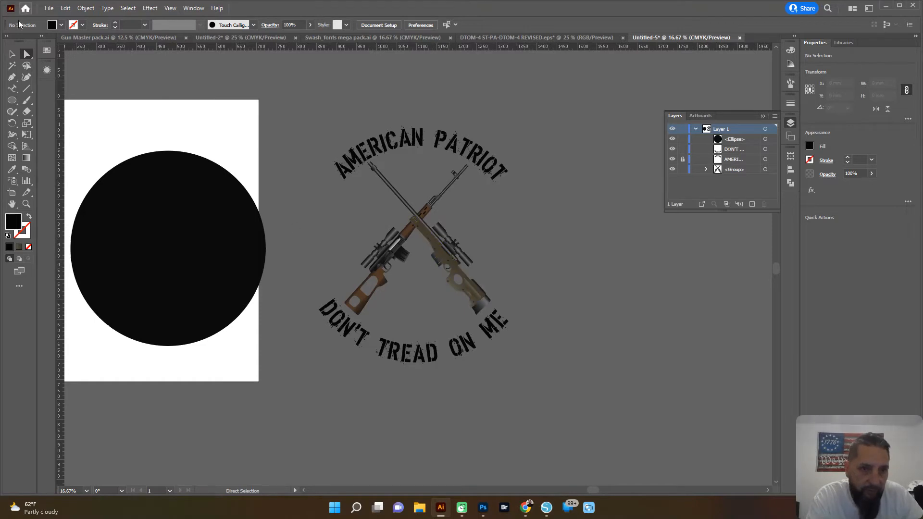
Step: Unlock the AMERICAN PATRIOT path text and align both path texts on their horizontal centres, leaving out the rifle group
left_click(8, 53)
scroll(520, 267, "up", 1)
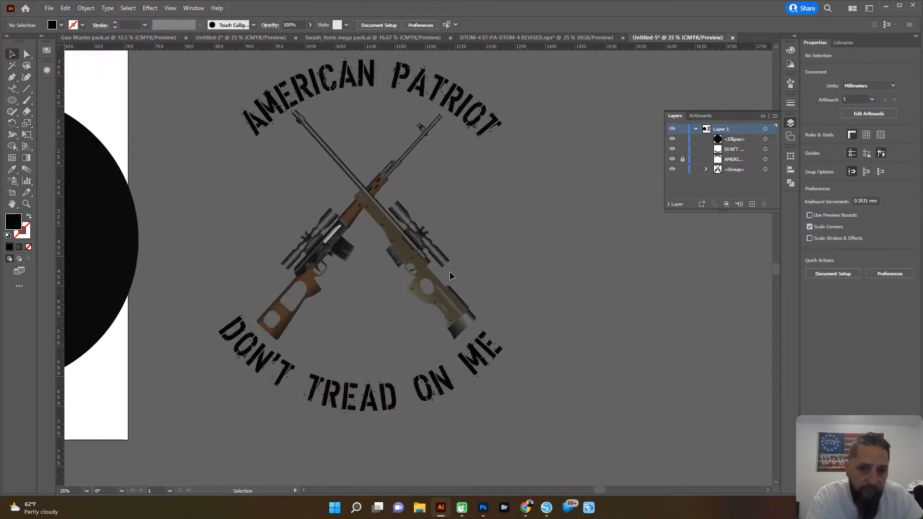
left_click(430, 278)
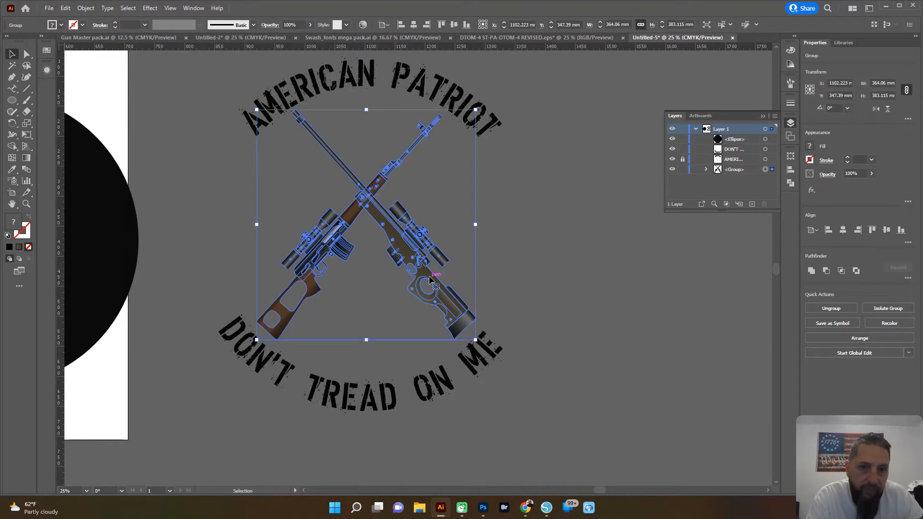
left_click(557, 243)
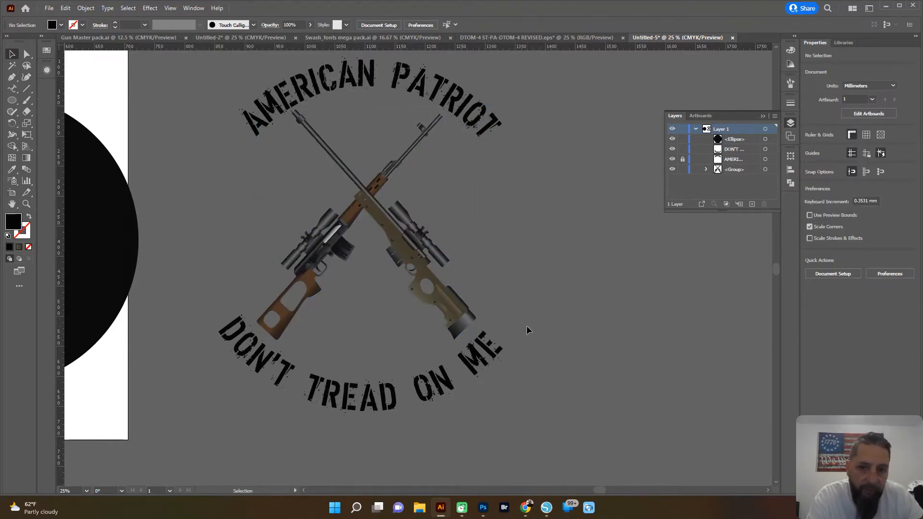
left_click(344, 91)
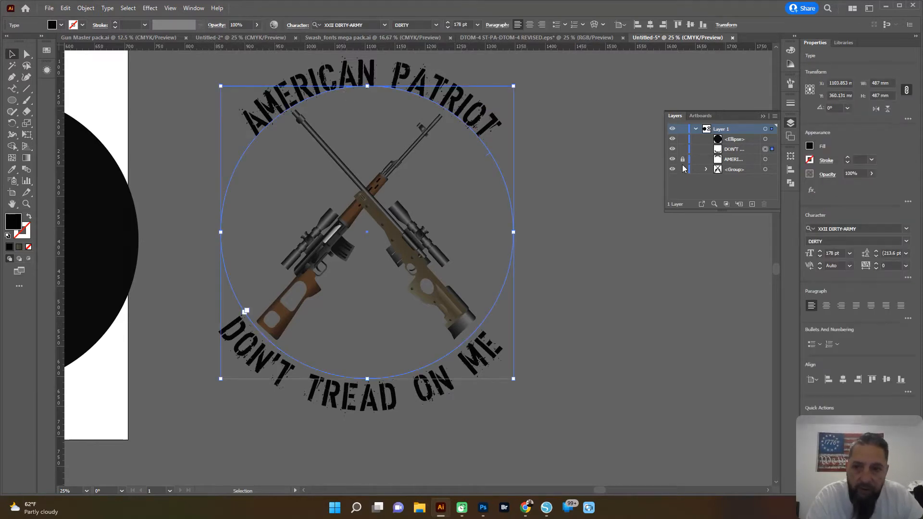
left_click(435, 428)
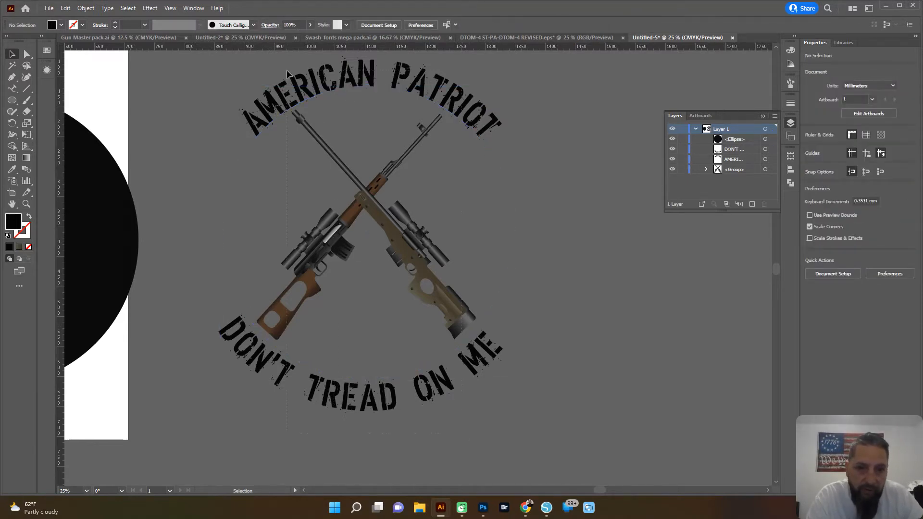
key("ctrl+a")
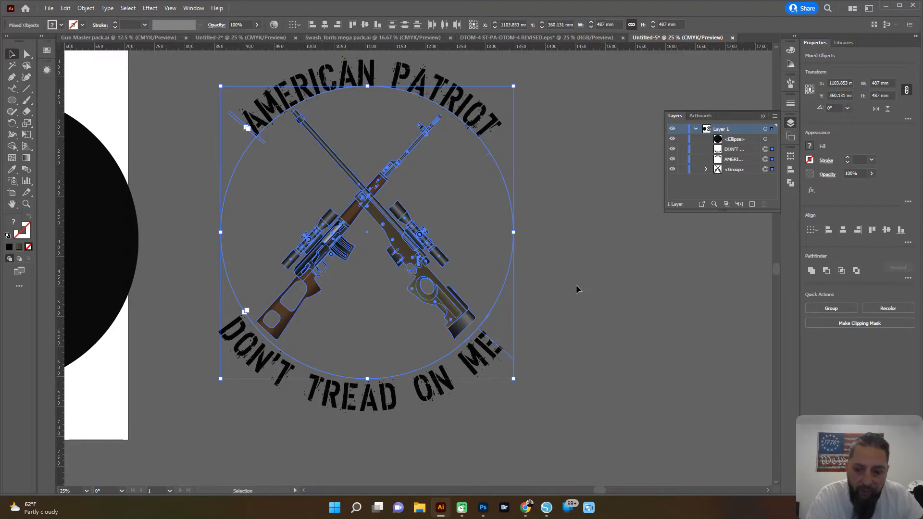
left_click(361, 210, "shift")
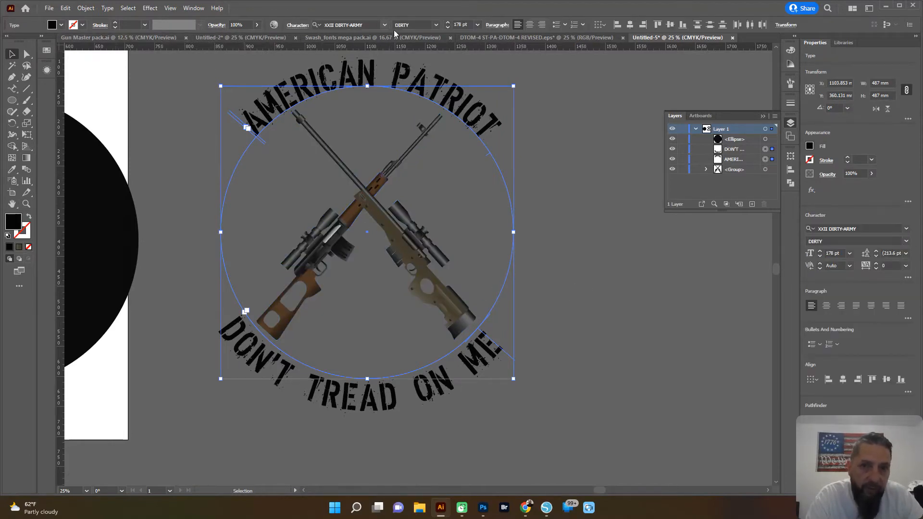
left_click(630, 27)
left_click(579, 217)
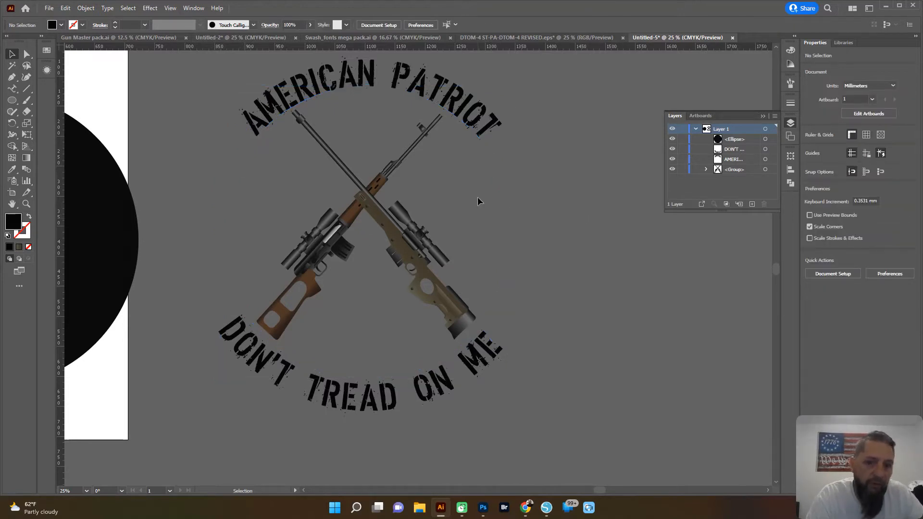
Step: Set the font size of the AMERICAN PATRIOT path text to 200 pt
scroll(477, 197, "down", 1)
scroll(477, 197, "up", 1)
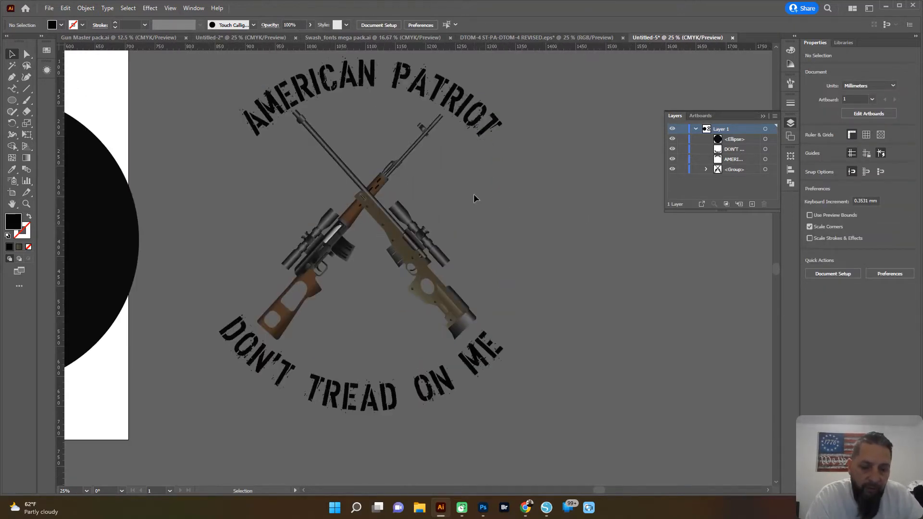
left_click_drag(457, 178, 464, 199)
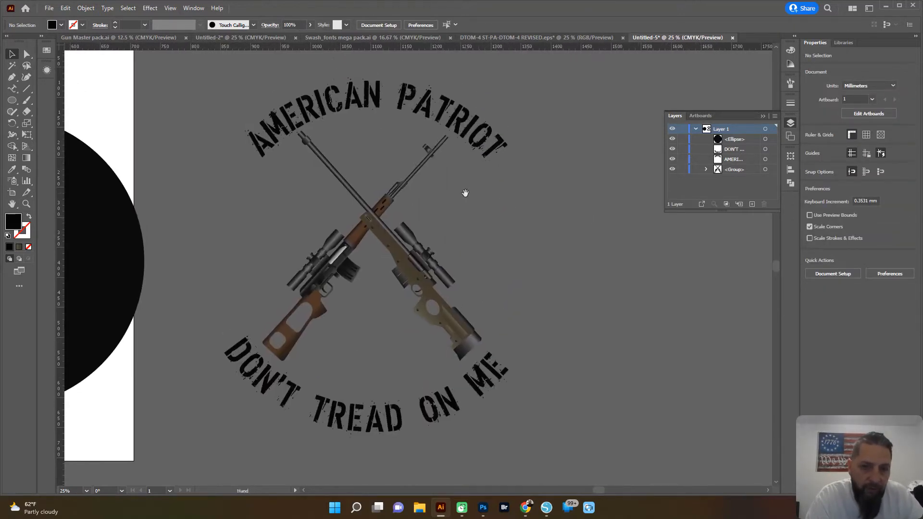
left_click(11, 89)
triple_click(384, 89)
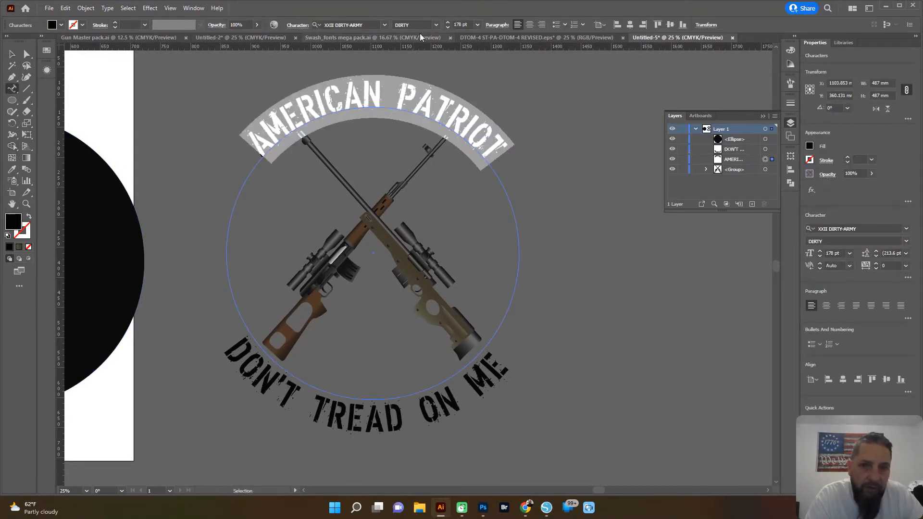
left_click(447, 23)
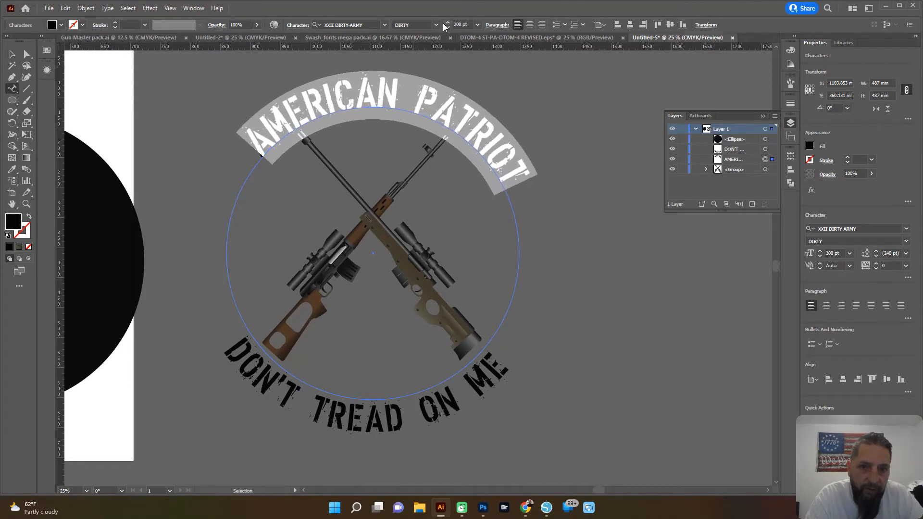
Step: Slide AMERICAN PATRIOT along its circle with the Direct Selection tool until it is centred above the rifles
left_click(27, 54)
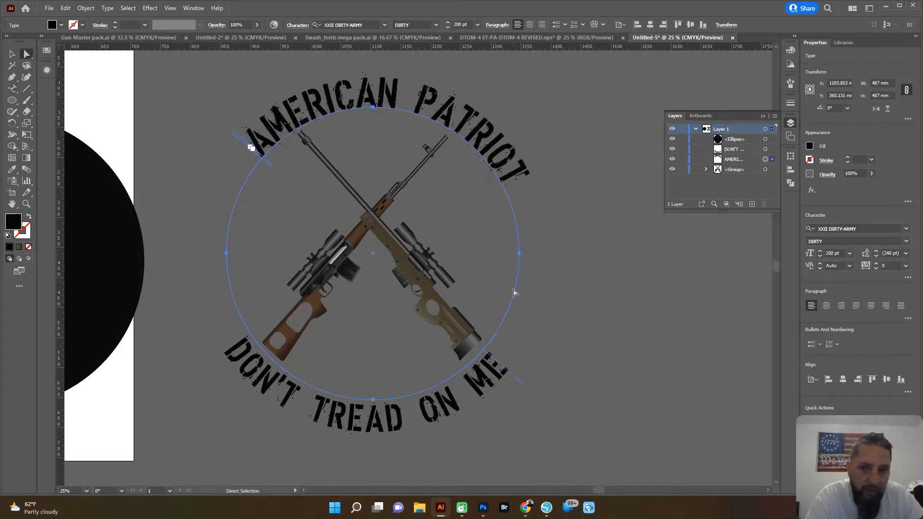
left_click_drag(515, 379, 525, 360)
left_click(12, 55)
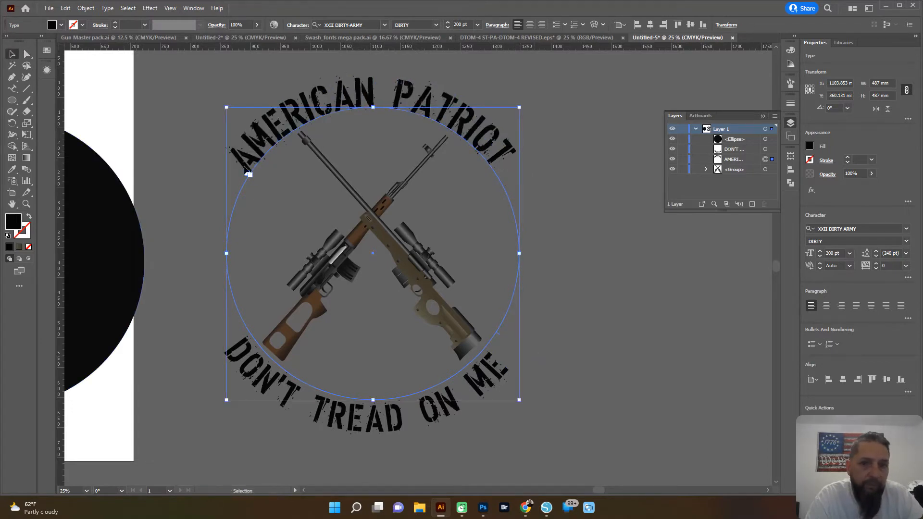
left_click(633, 261)
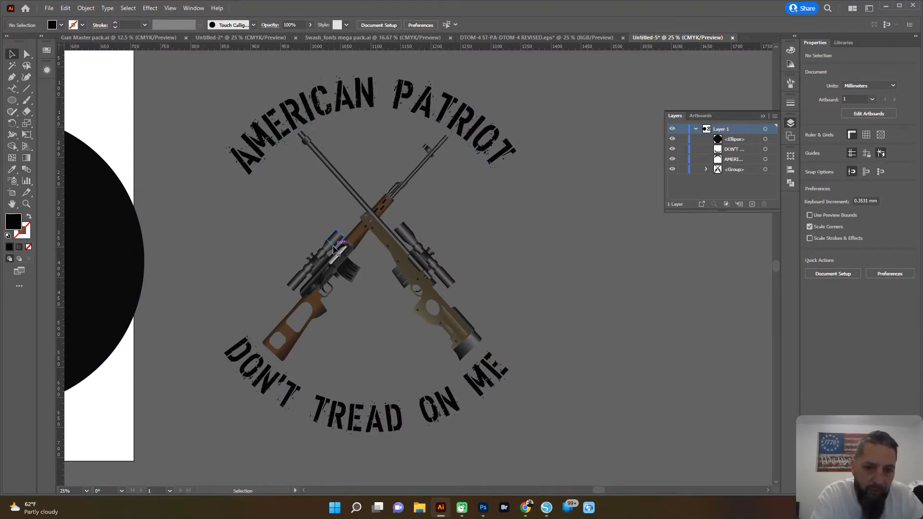
Step: Add the point text 1776 in the gap to the right of the crossed rifle barrels
key("t")
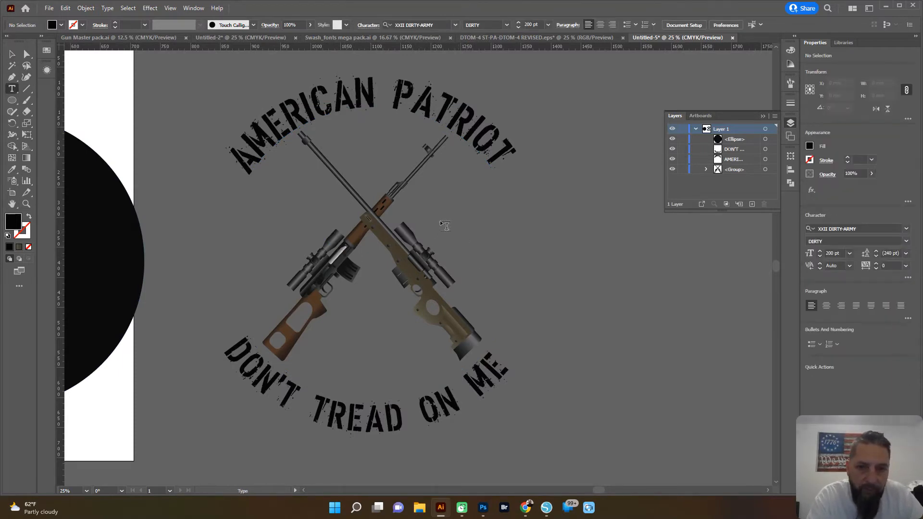
left_click(425, 219)
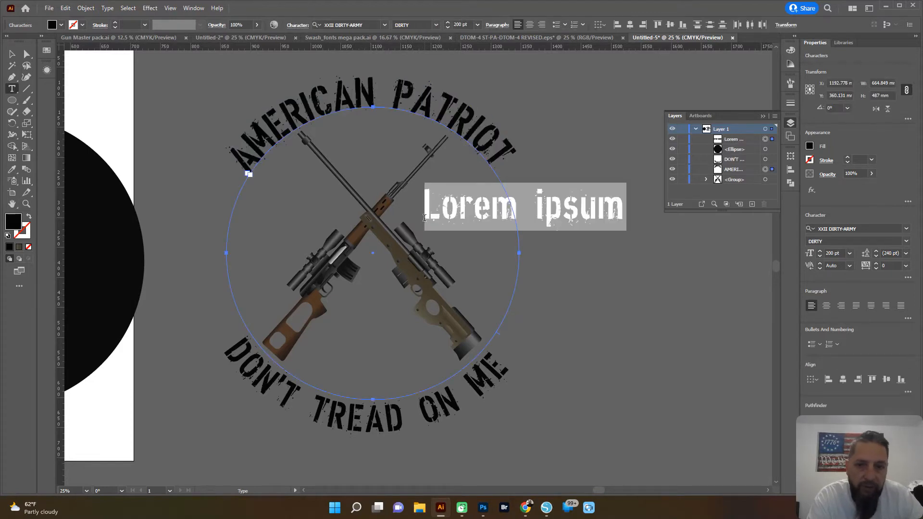
type("1776")
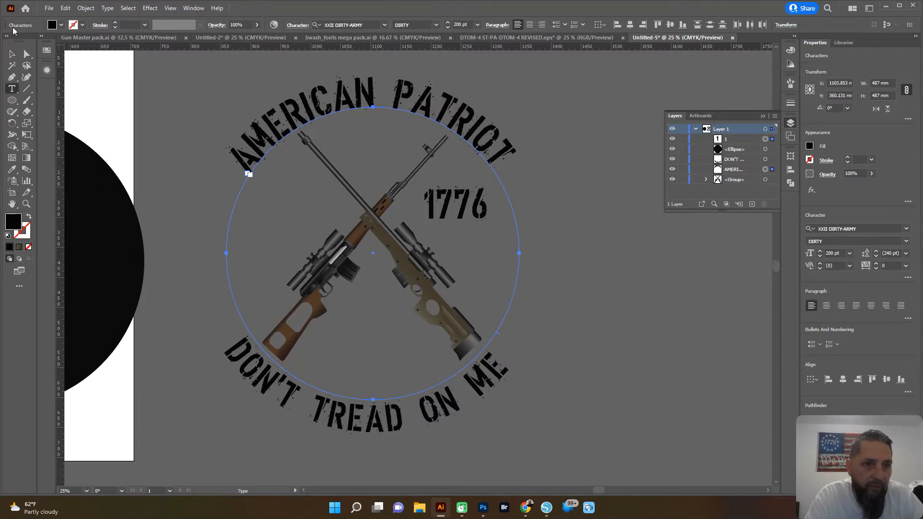
key("Escape")
left_click(568, 233)
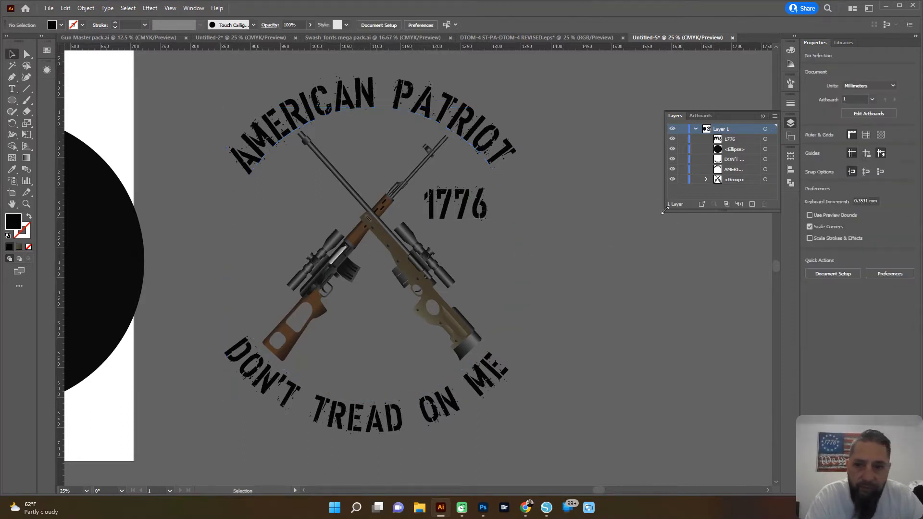
Step: Lock the ellipse, both path texts and the rifle group, and copy 1776 level to the left side of the rifles
left_click(681, 149)
left_click(681, 159)
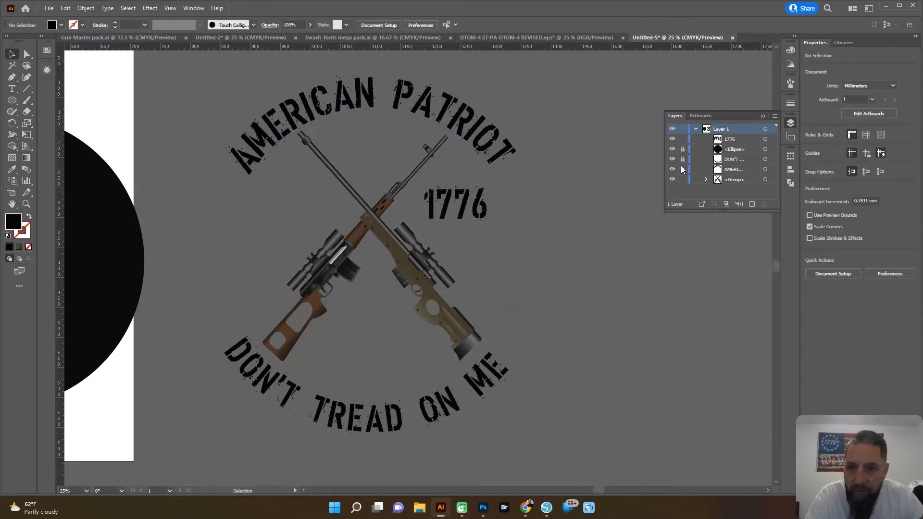
left_click(476, 217)
left_click_drag(466, 224, 299, 215)
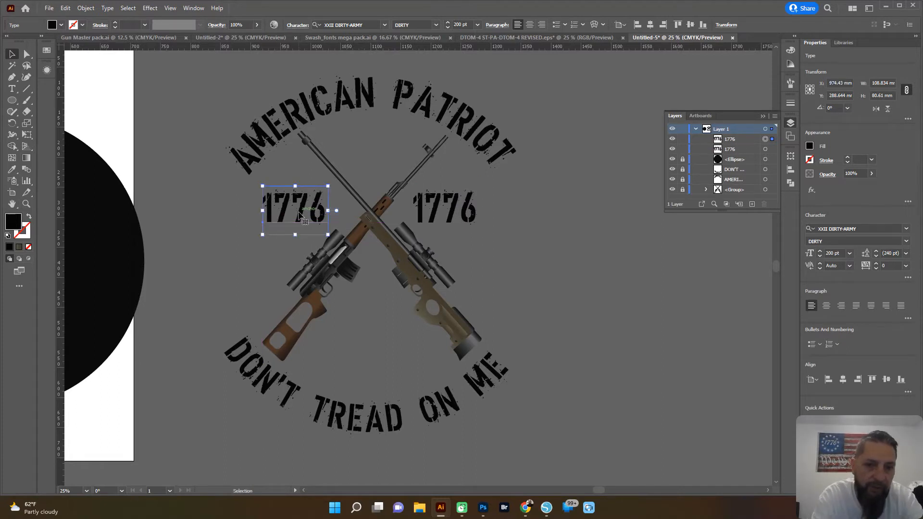
Step: Replace the 1776 text to the left of the rifles with LAND OF THE fREE
key("shift+l")
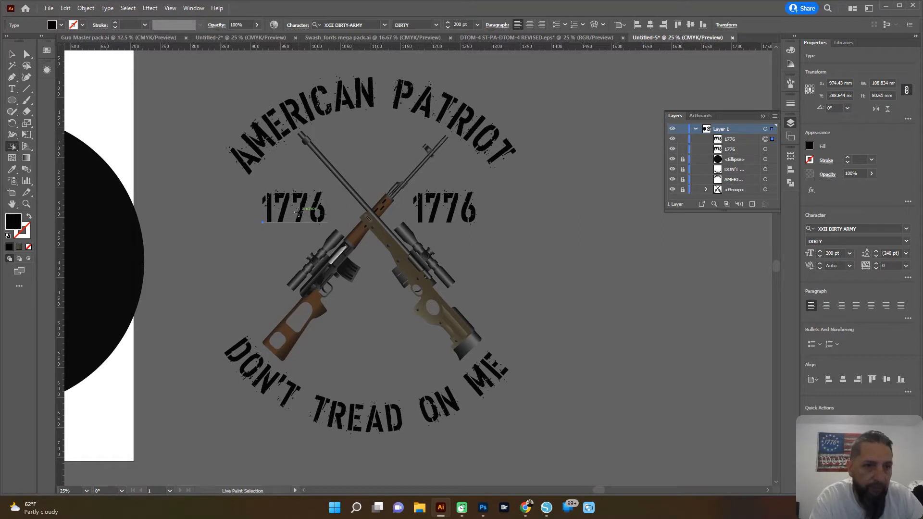
left_click(12, 88)
double_click(289, 212)
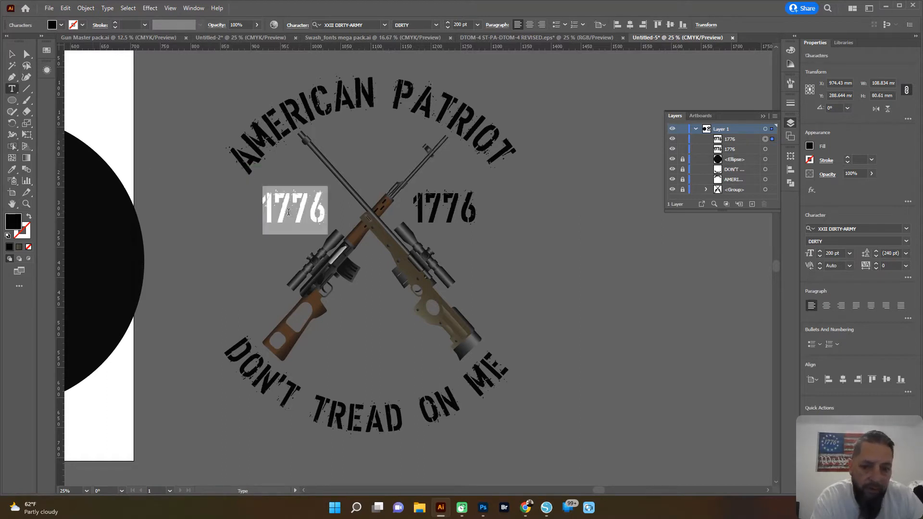
type("LAND")
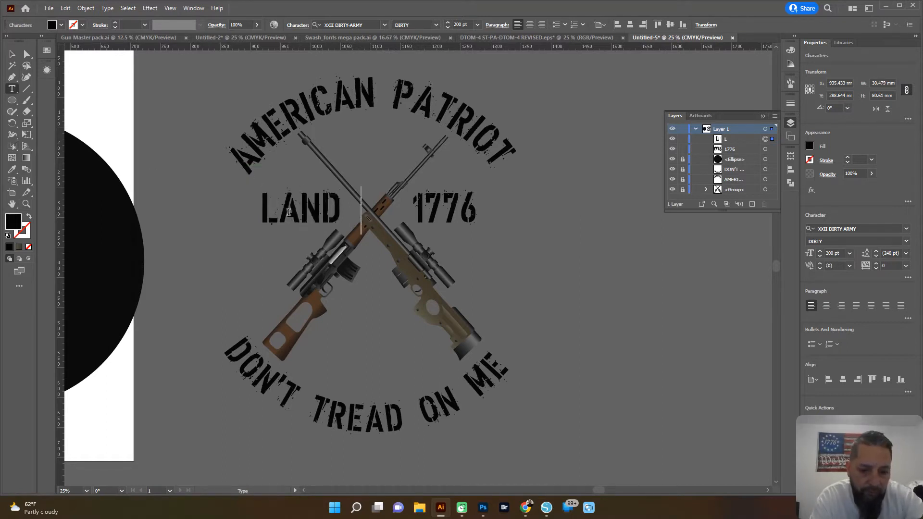
type(" OF THE ")
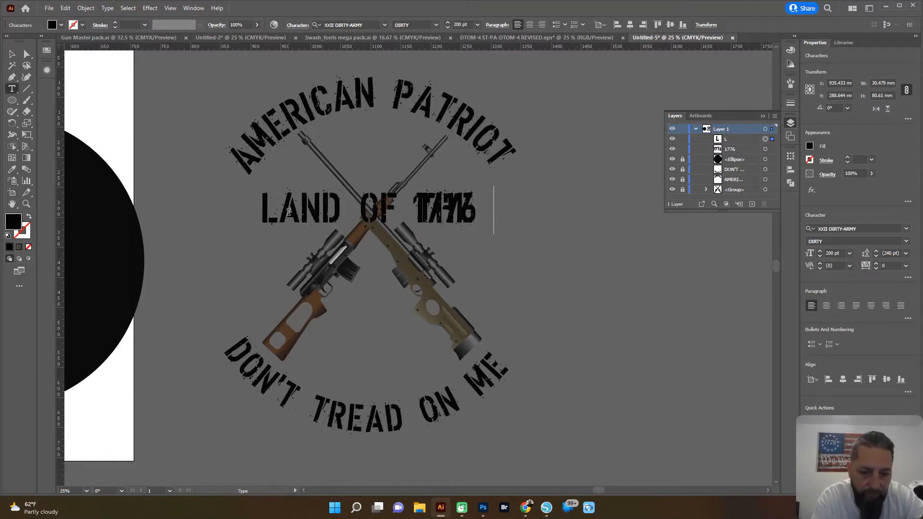
type("fREE")
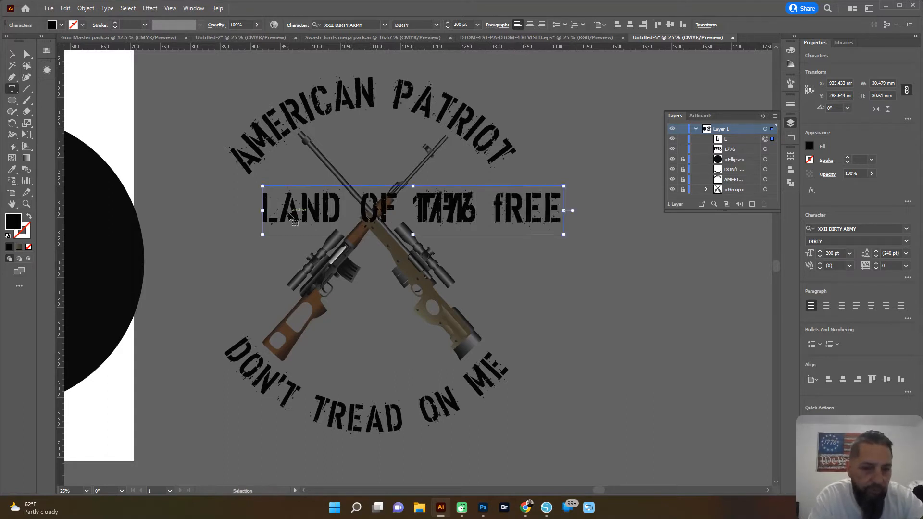
Step: Change the font of the whole LAND OF THE fREE text to US Declaration
triple_click(289, 212)
left_click(345, 25)
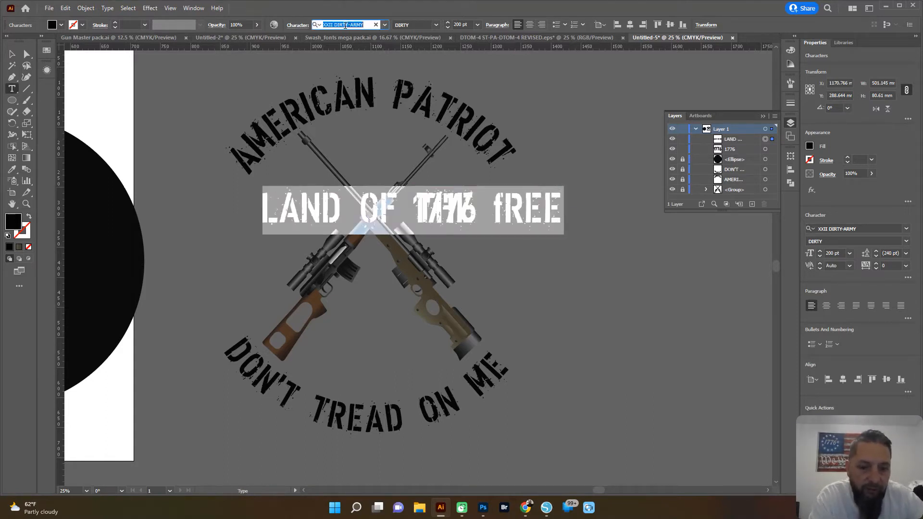
type("DEC")
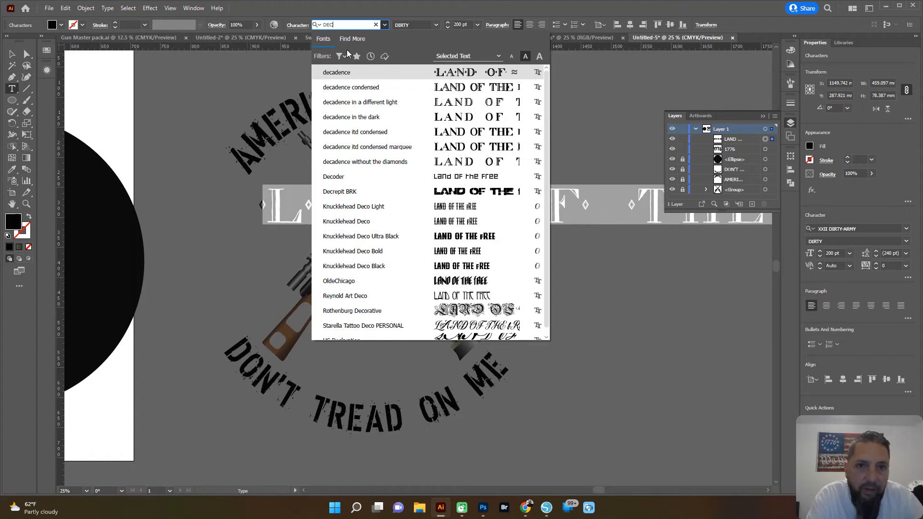
scroll(391, 237, "down", 1)
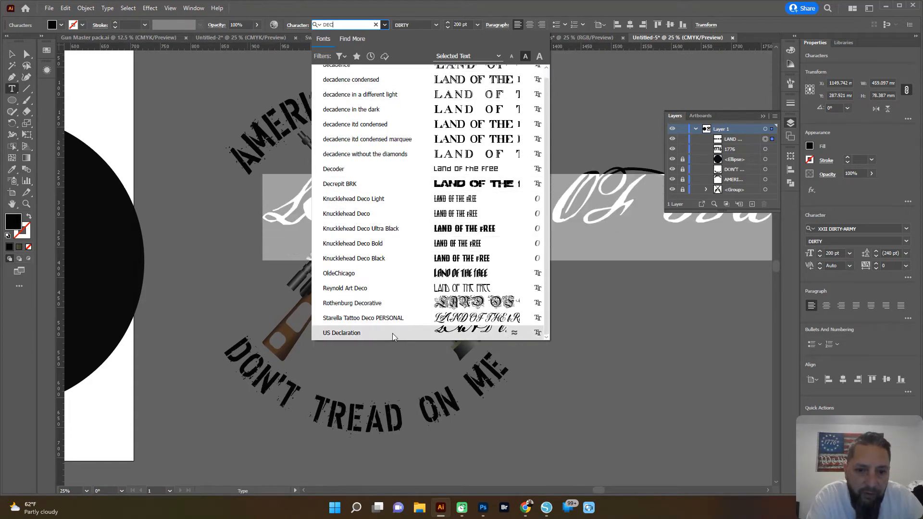
left_click(433, 333)
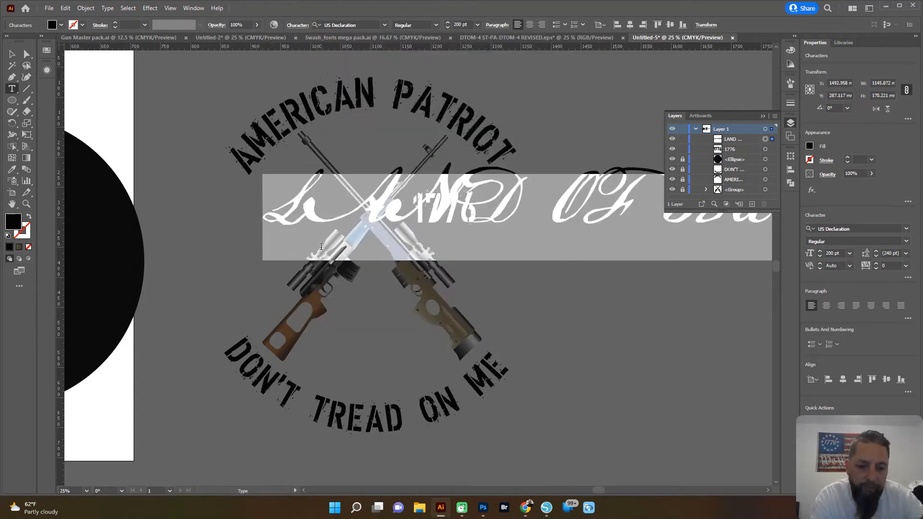
Step: Retype the script text in mixed case as Land of the Free, broken into two lines after "of"
key("Caps_Lock")
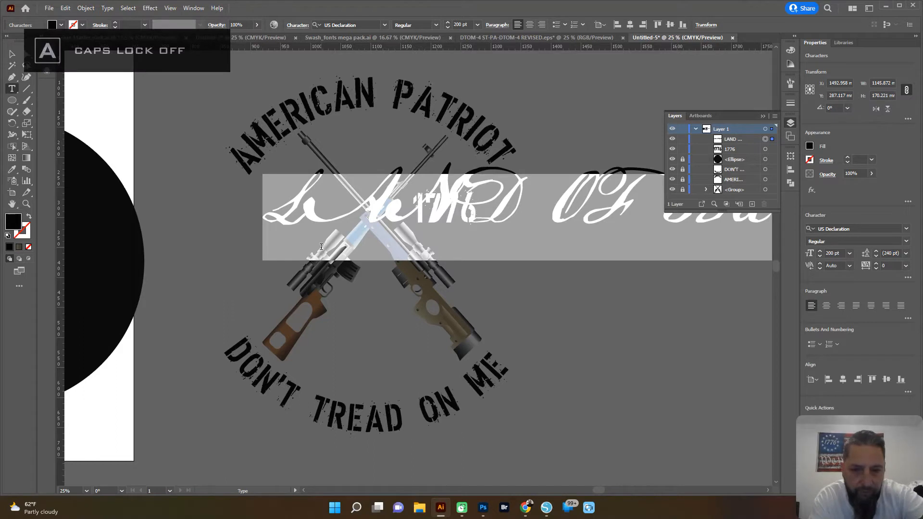
type("Land")
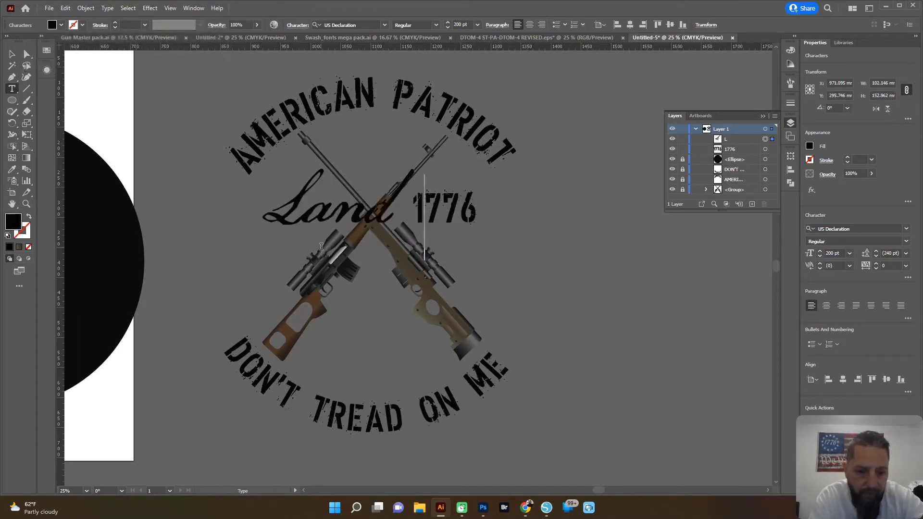
type(" of the ")
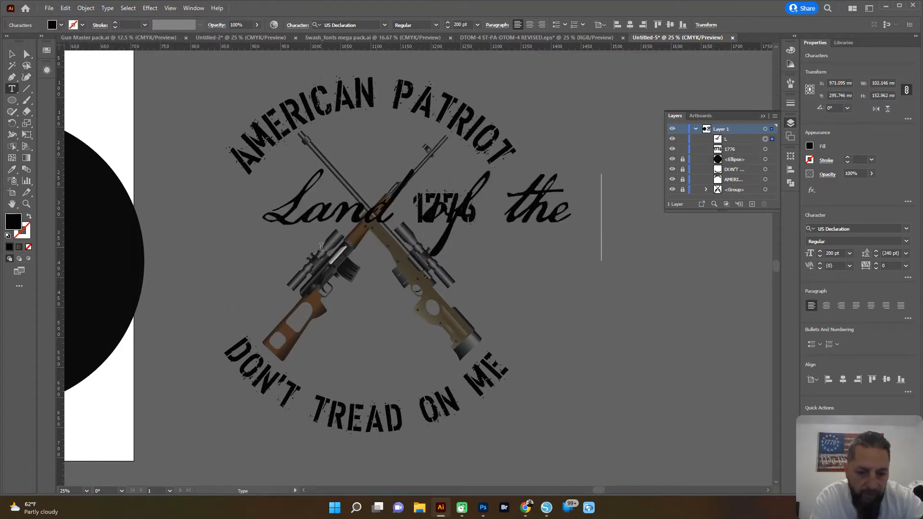
type("Free")
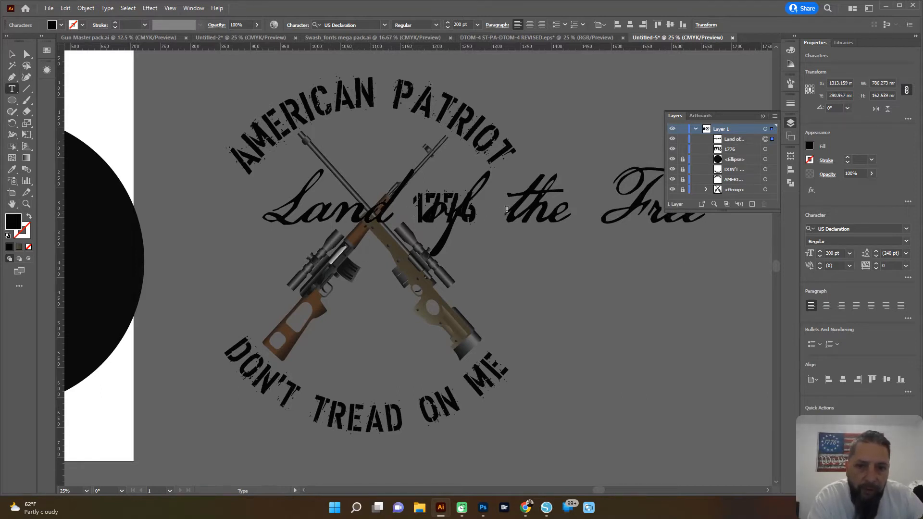
key("Return")
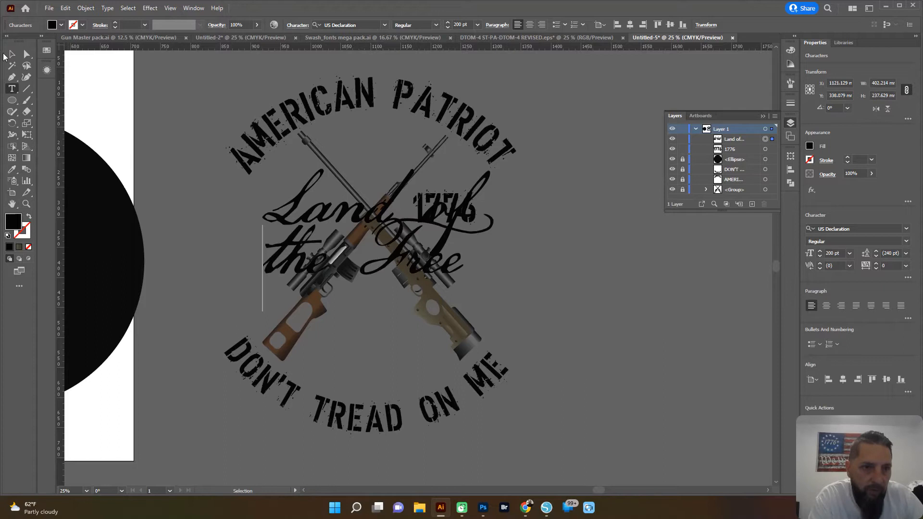
Step: Scale the Land of the Free text down to about 77 pt and place it left of the crossed barrels
left_click(12, 55)
left_click_drag(304, 233, 236, 223)
left_click_drag(194, 159, 266, 207)
key("ctrl+plus")
key("ctrl+plus")
key("ctrl+plus")
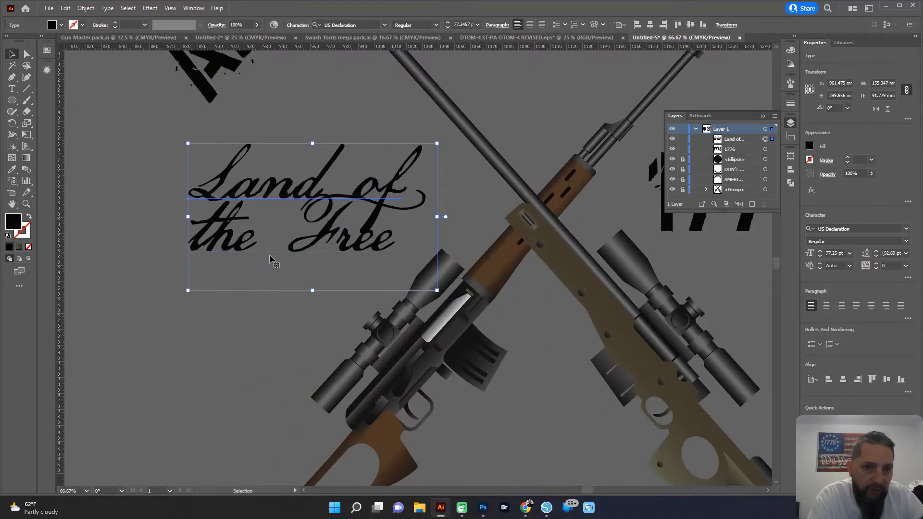
scroll(247, 222, "down", 1)
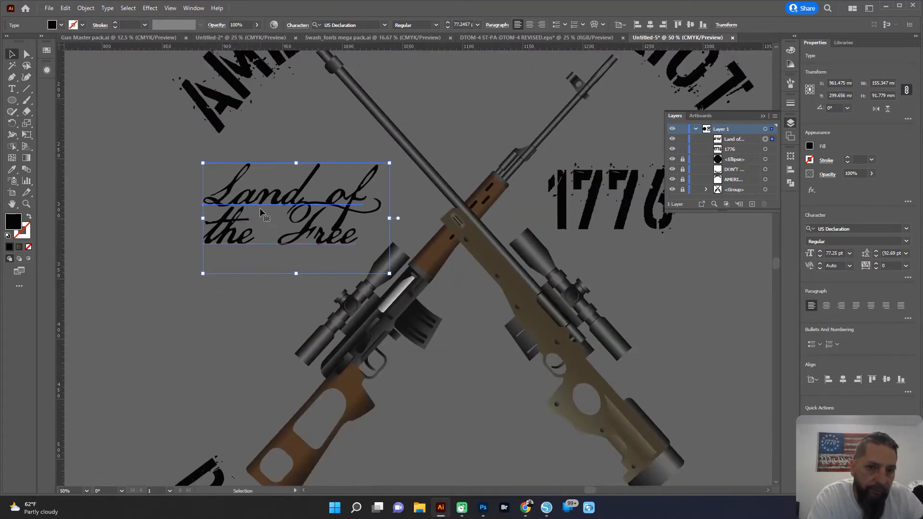
Step: Convert the Land of the Free text to outlines and ungroup the letters
right_click(254, 200)
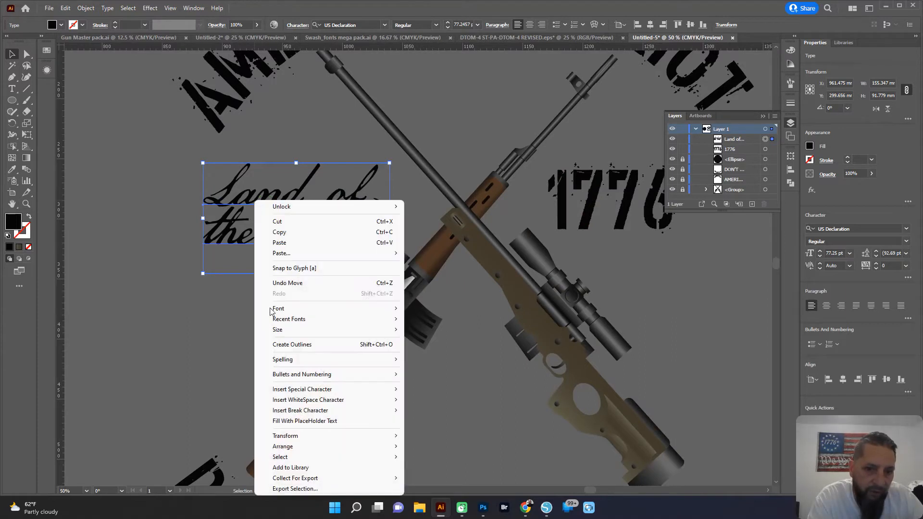
left_click(278, 344)
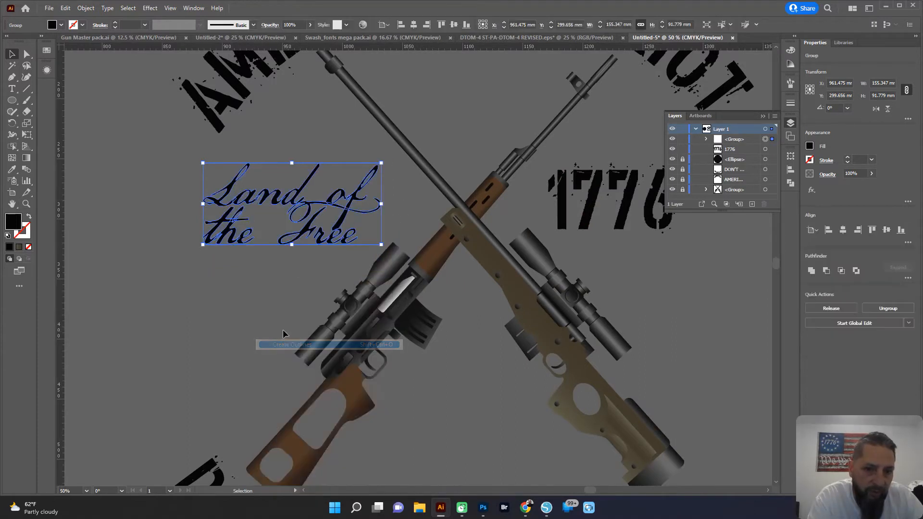
left_click(261, 291)
left_click(374, 188)
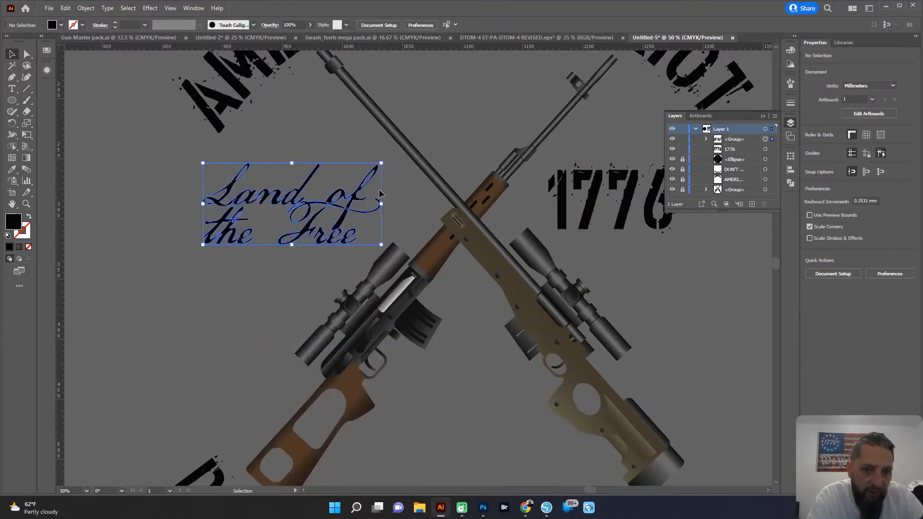
key("a")
key("ctrl+shift+g")
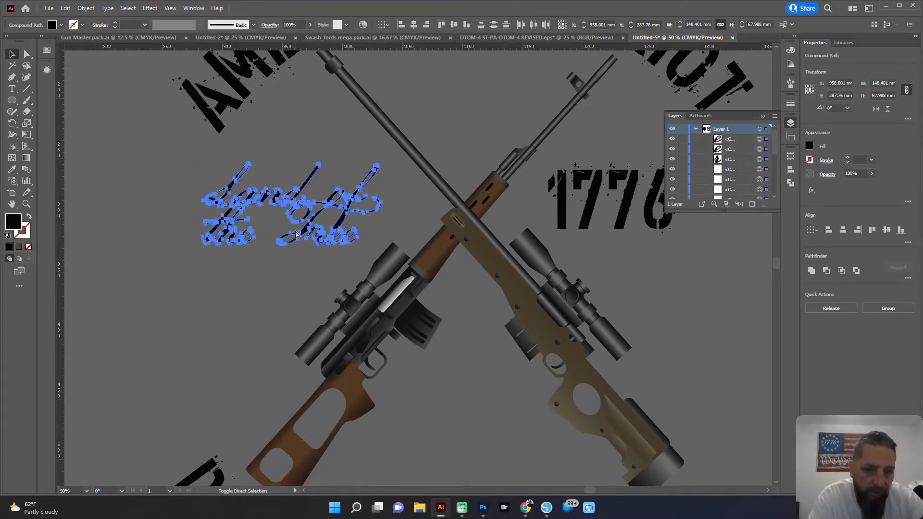
key("v")
left_click(151, 186)
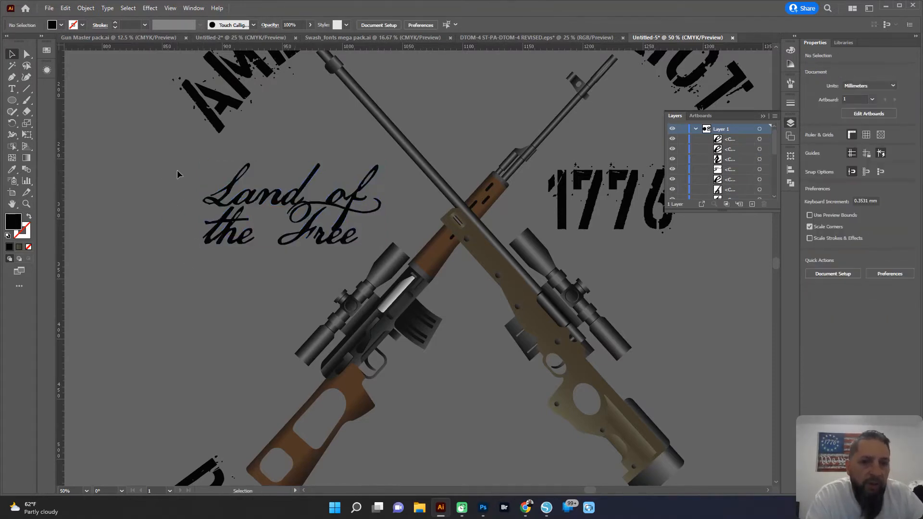
Step: Unite the "Land of" letters into one shape and offset it up and to the left of "the Free"
left_click(377, 188)
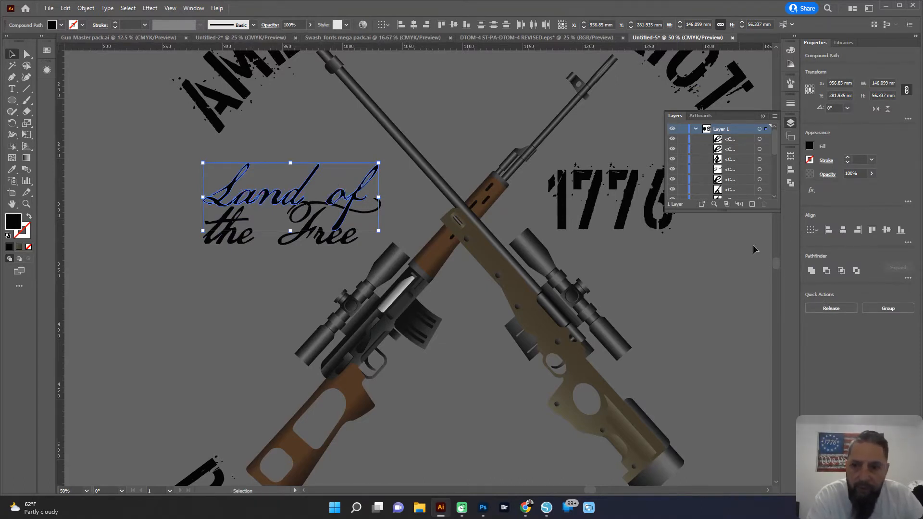
left_click(811, 270)
left_click_drag(268, 199, 207, 183)
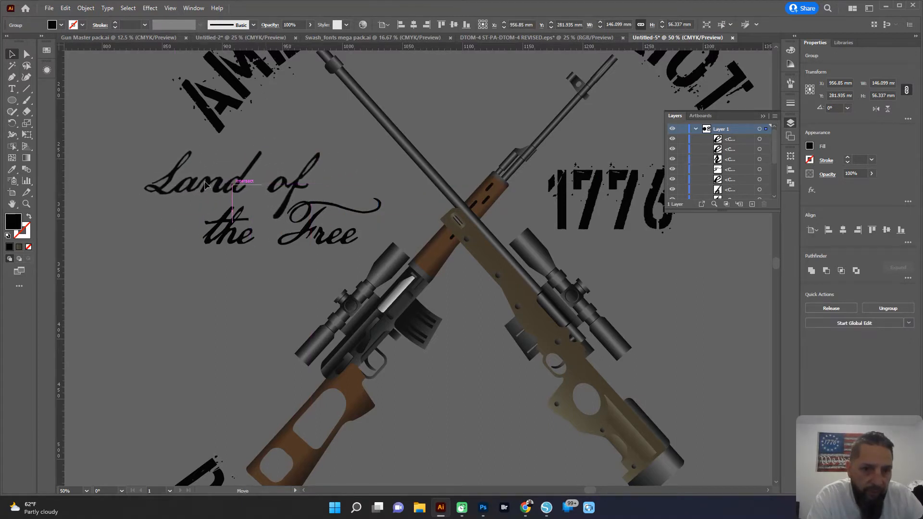
Step: Select all the letters of "the Free" and unite them into one shape
left_click(204, 285)
left_click_drag(240, 260, 210, 220)
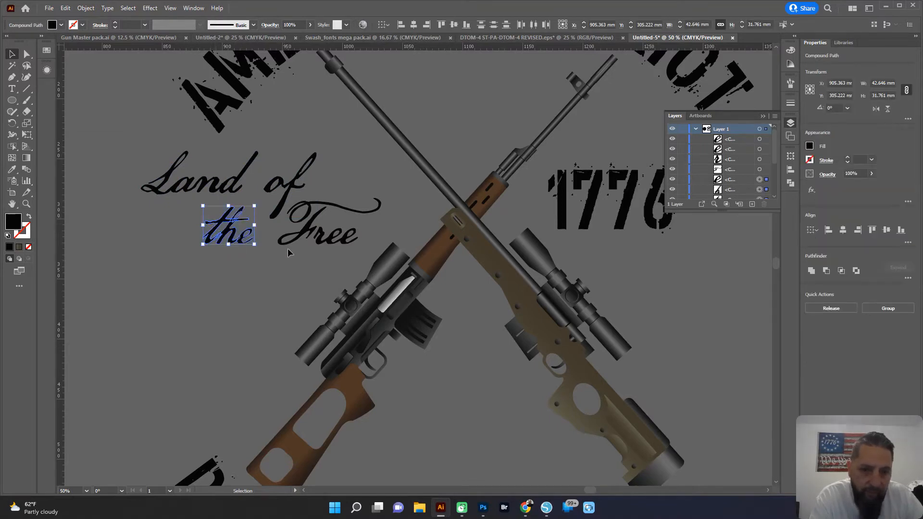
left_click(305, 208, "shift")
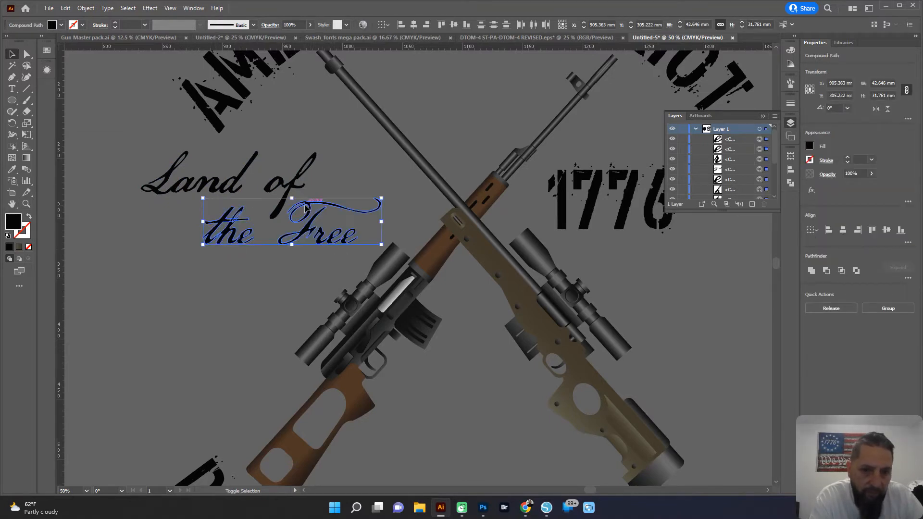
left_click(812, 270)
scroll(157, 250, "down", 1)
left_click(128, 217)
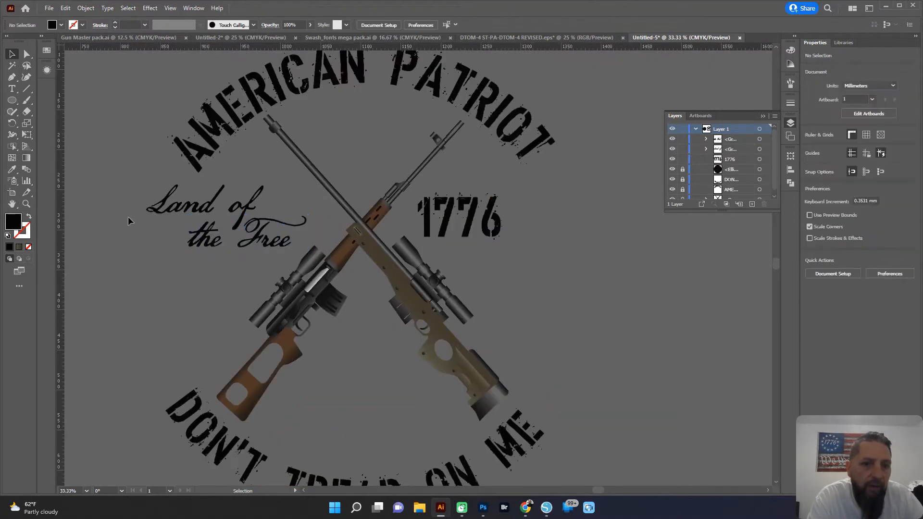
Step: Move both Land of the Free lines closer to the rifles and scale them down to about 166 mm wide
left_click_drag(218, 241, 237, 231)
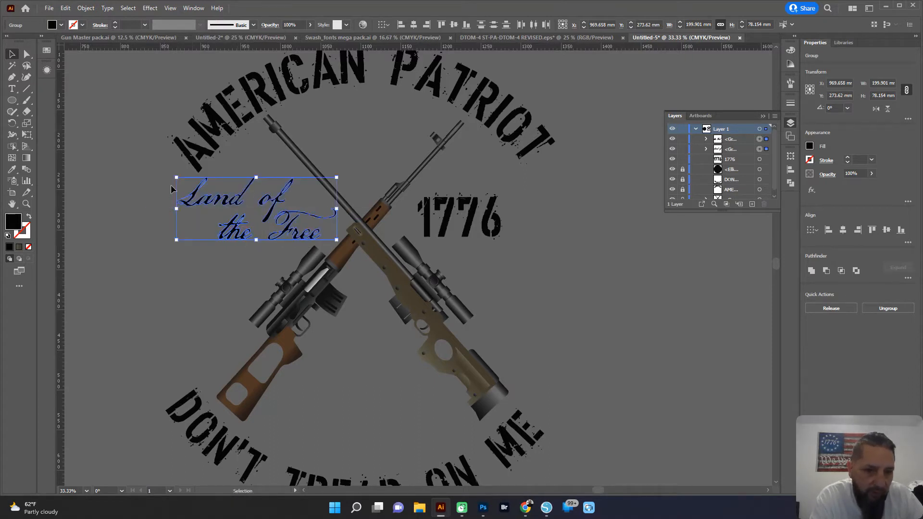
left_click_drag(178, 177, 202, 186)
left_click(195, 231)
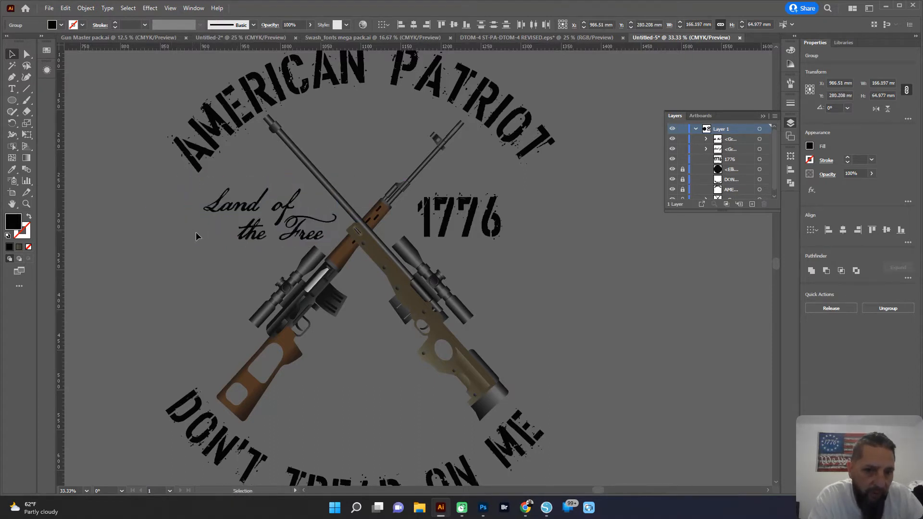
scroll(208, 232, "down", 1)
scroll(204, 265, "down", 1)
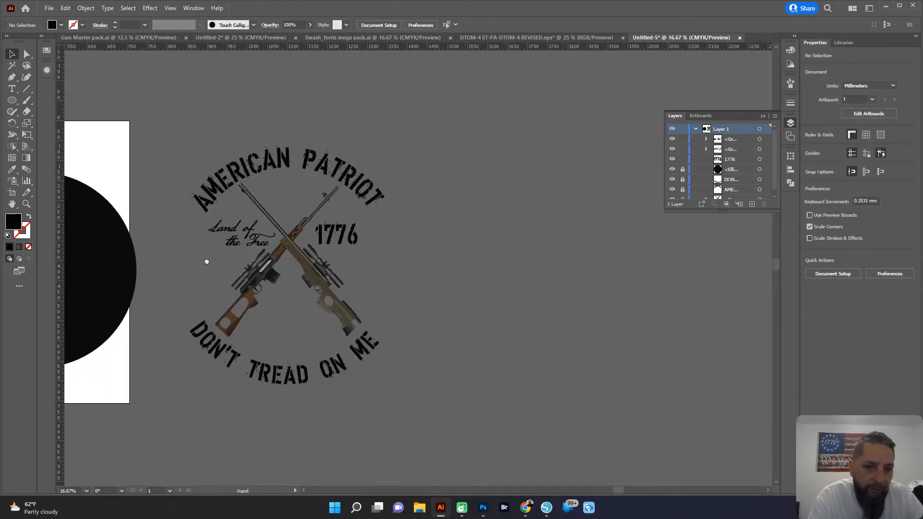
scroll(285, 301, "up", 2)
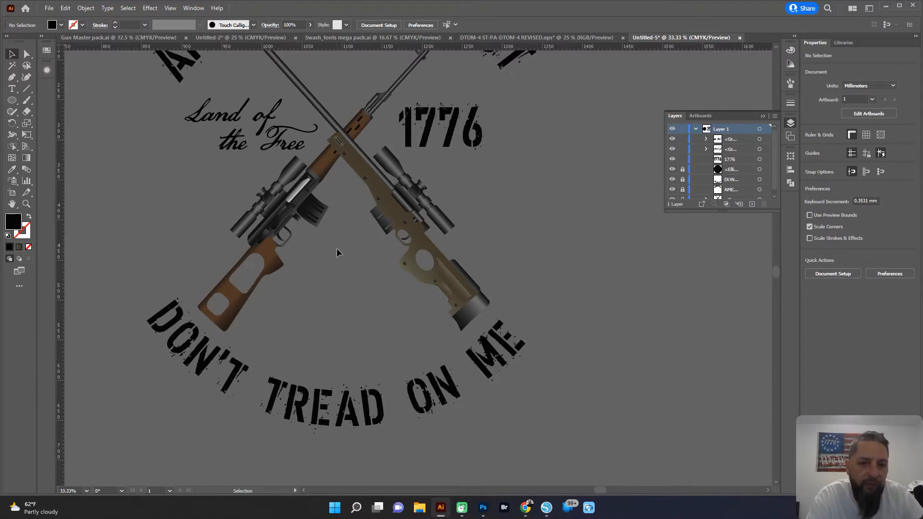
scroll(337, 248, "down", 1)
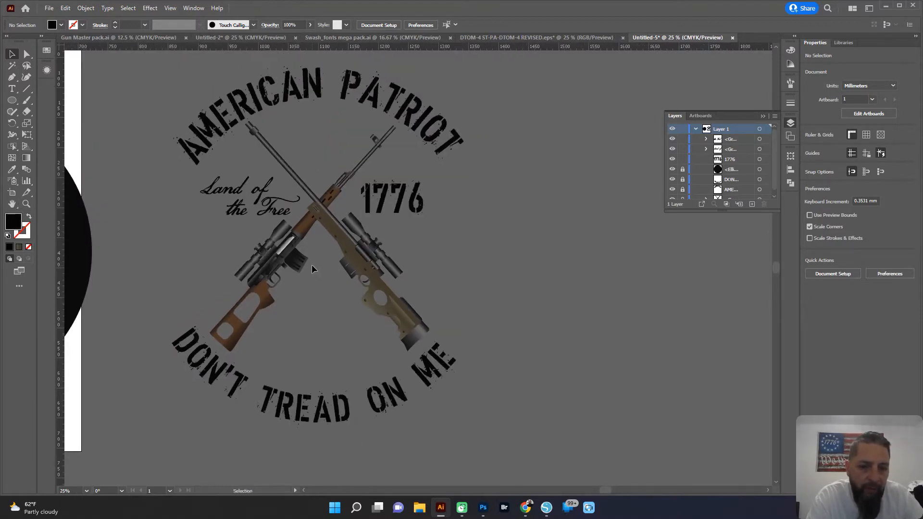
Step: Open the Illustrator file "00 dont tread on me ALL" from the Don't Tread on Me All folder inside Packs
left_click(49, 9)
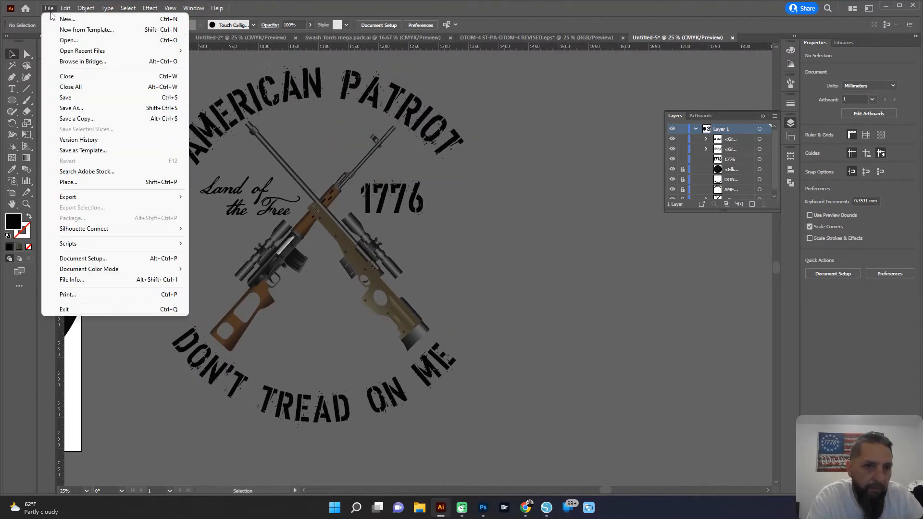
left_click(67, 40)
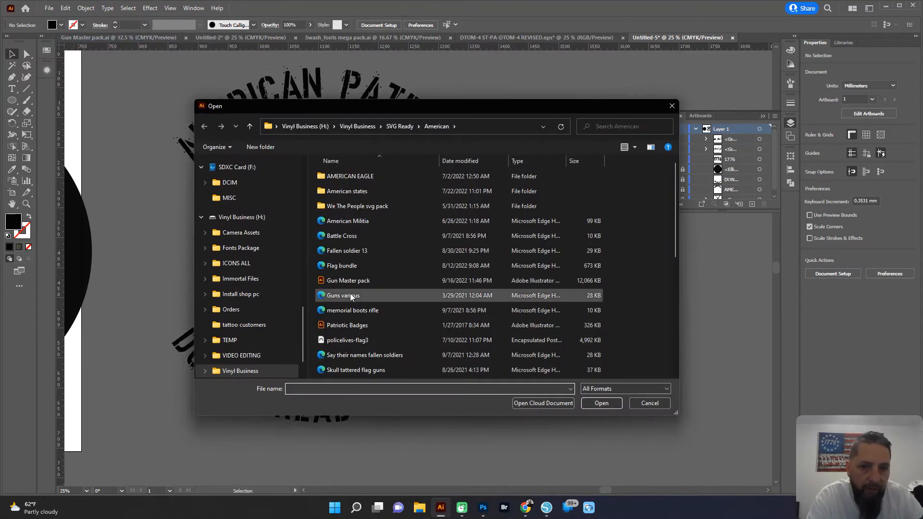
left_click(250, 126)
double_click(332, 268)
scroll(354, 282, "down", 3)
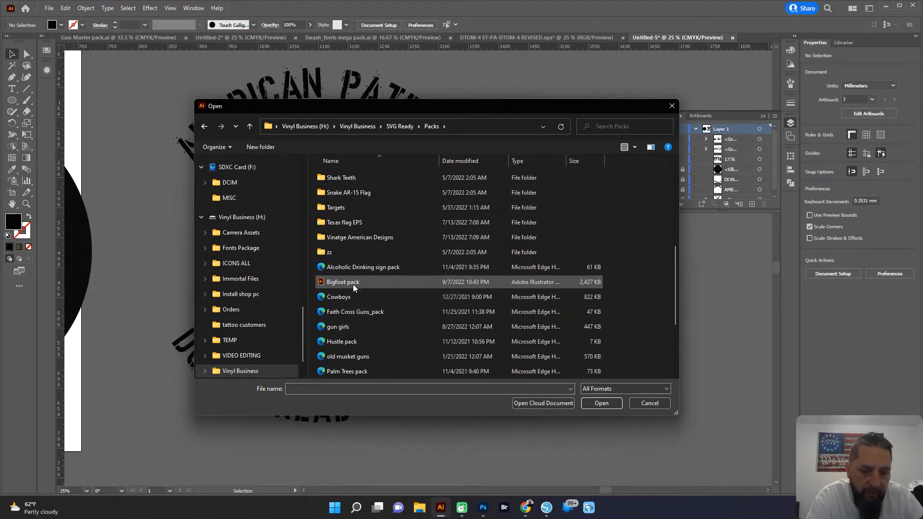
scroll(357, 283, "up", 5)
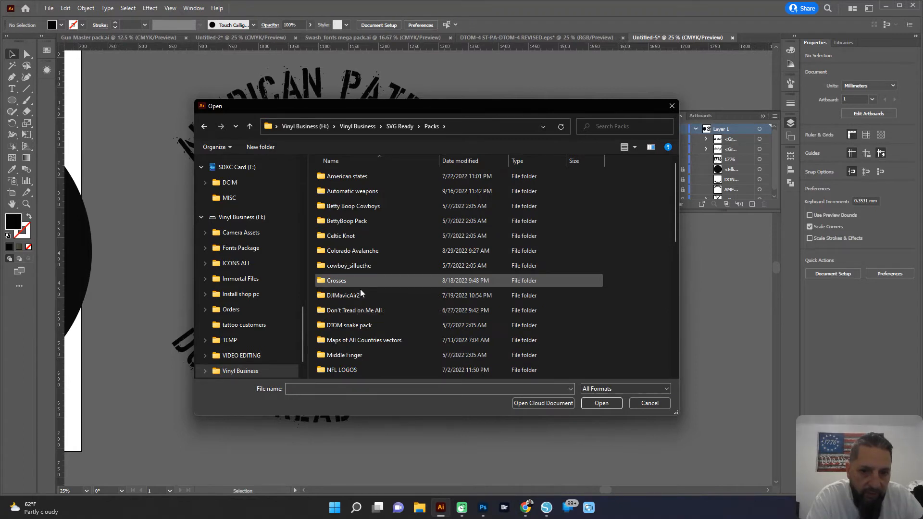
double_click(378, 310)
left_click(352, 176)
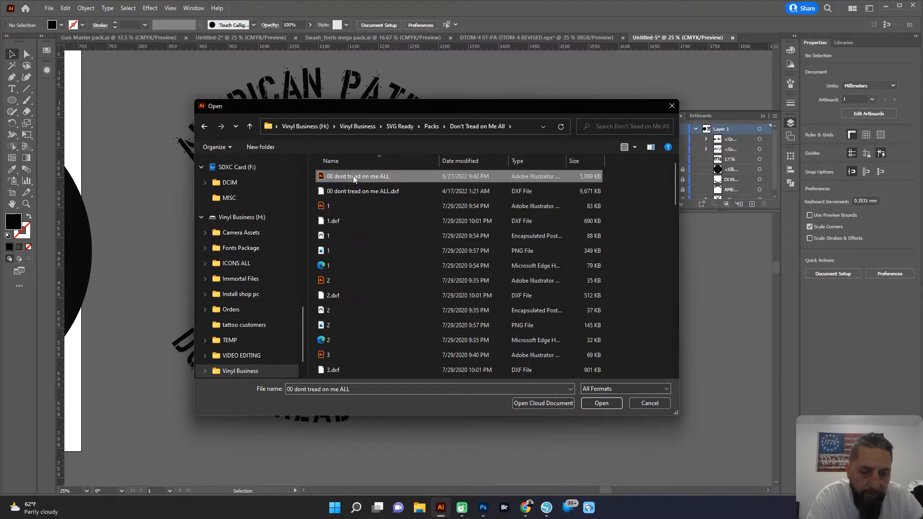
double_click(350, 177)
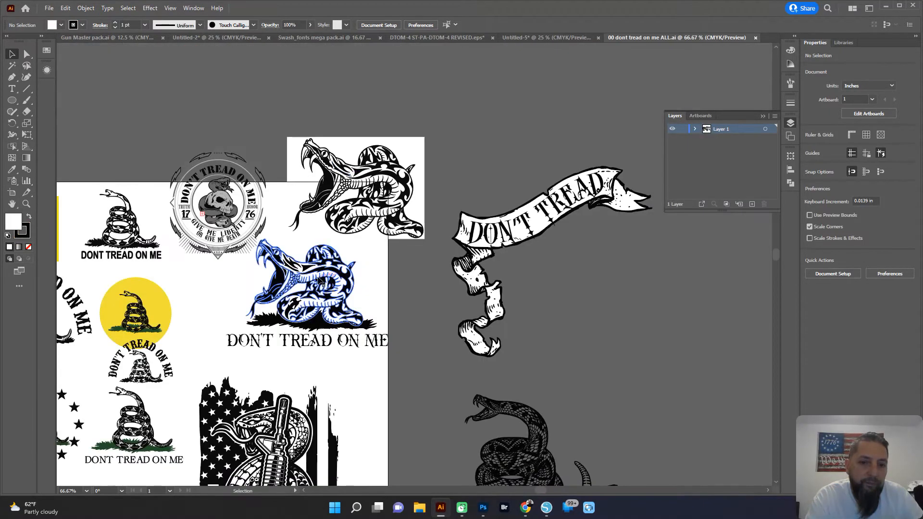
Step: Copy the coiled rattlesnake below the small black flag and paste it into the Untitled-5 emblem document
scroll(318, 279, "down", 1)
left_click_drag(270, 349, 340, 202)
left_click_drag(220, 279, 406, 298)
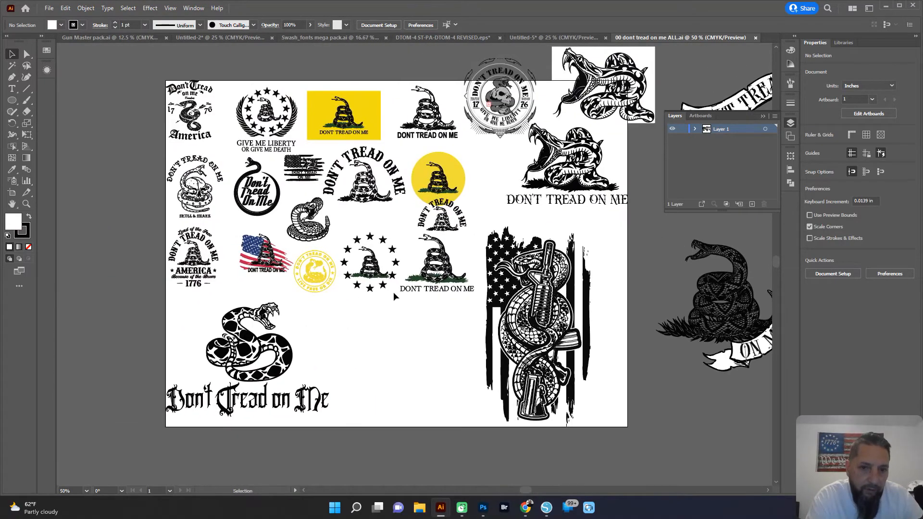
scroll(295, 195, "up", 1)
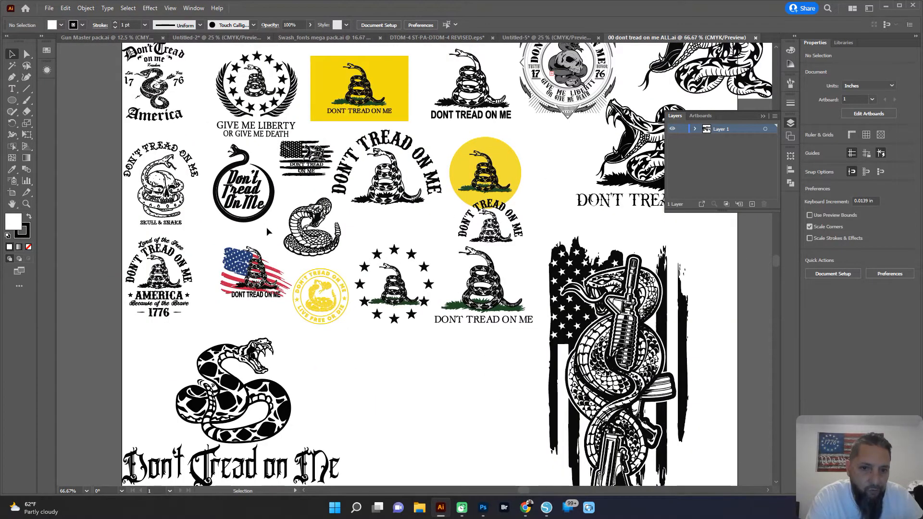
left_click(307, 244)
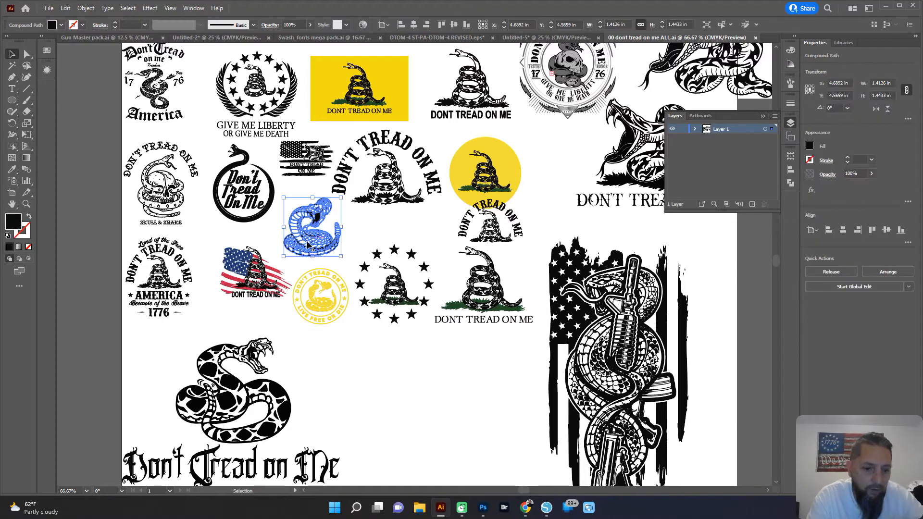
key("a")
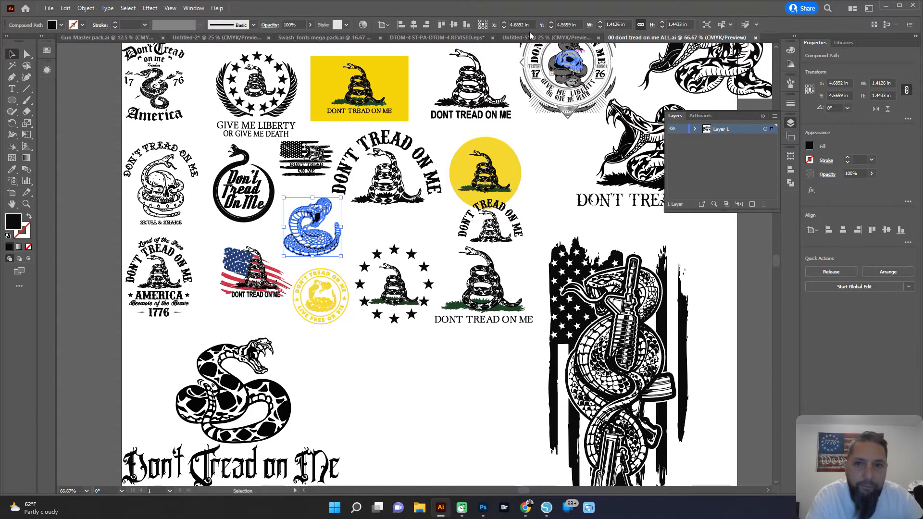
left_click(511, 37)
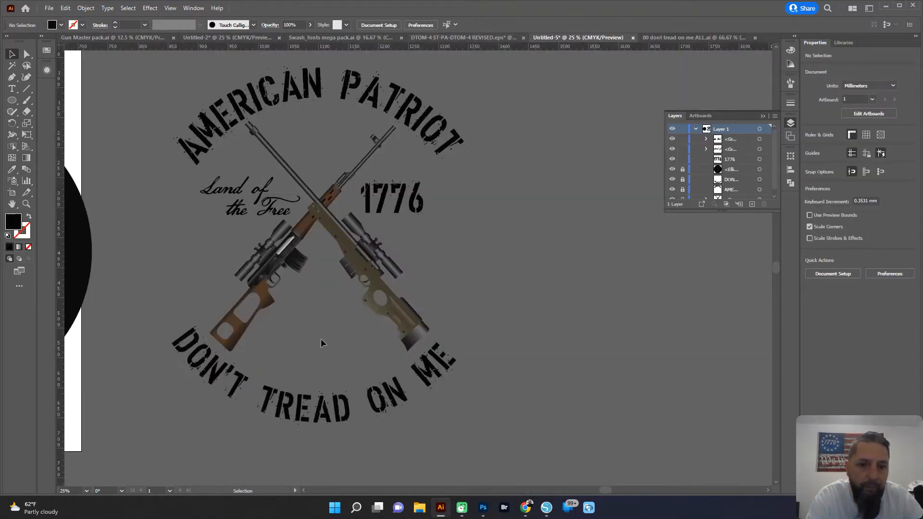
key("ctrl+v")
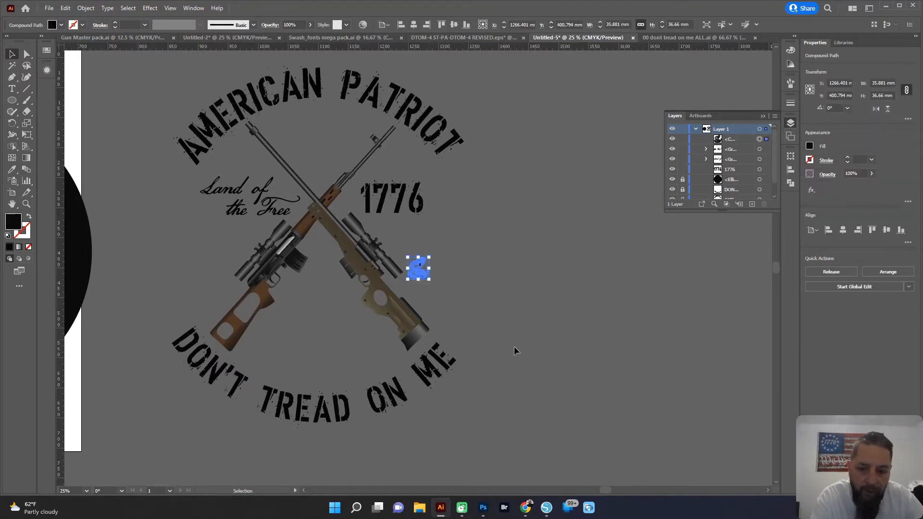
Step: Enlarge the snake and center it between the rifle stocks, just above DON'T TREAD ON ME
left_click_drag(431, 281, 376, 375)
left_click_drag(332, 348, 322, 355)
left_click(469, 279)
scroll(451, 278, "down", 1, "alt")
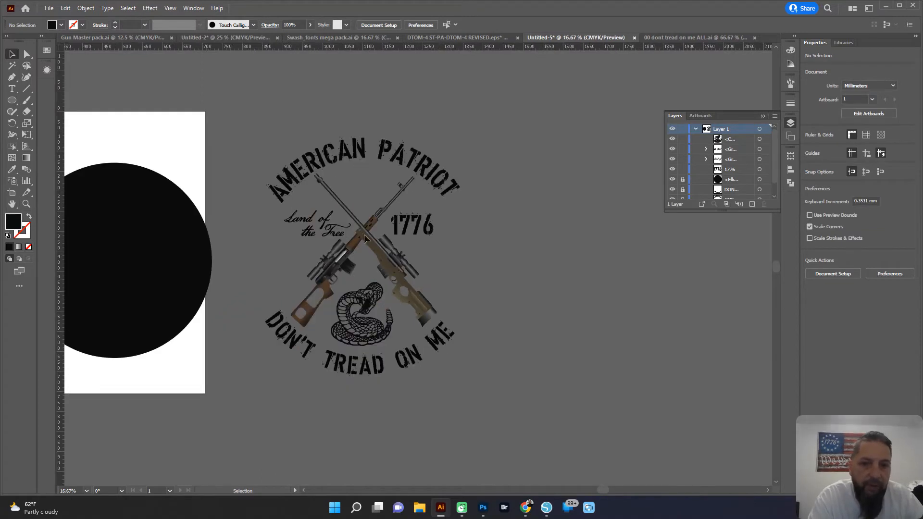
scroll(410, 219, "up", 1, "alt")
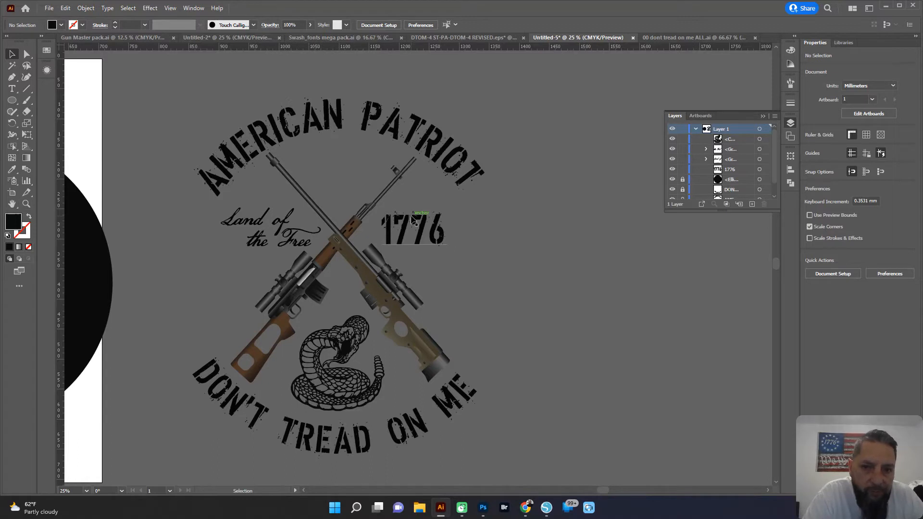
scroll(412, 218, "down", 1, "alt")
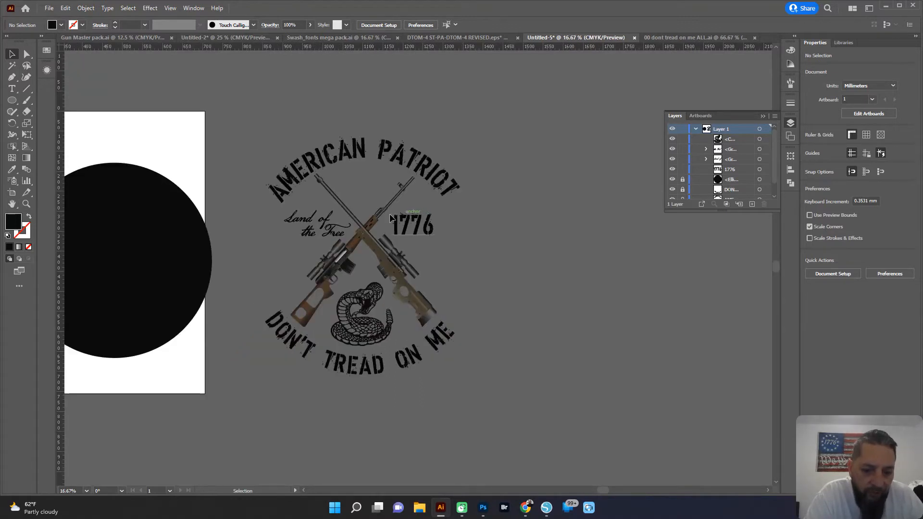
scroll(406, 222, "down", 1, "alt")
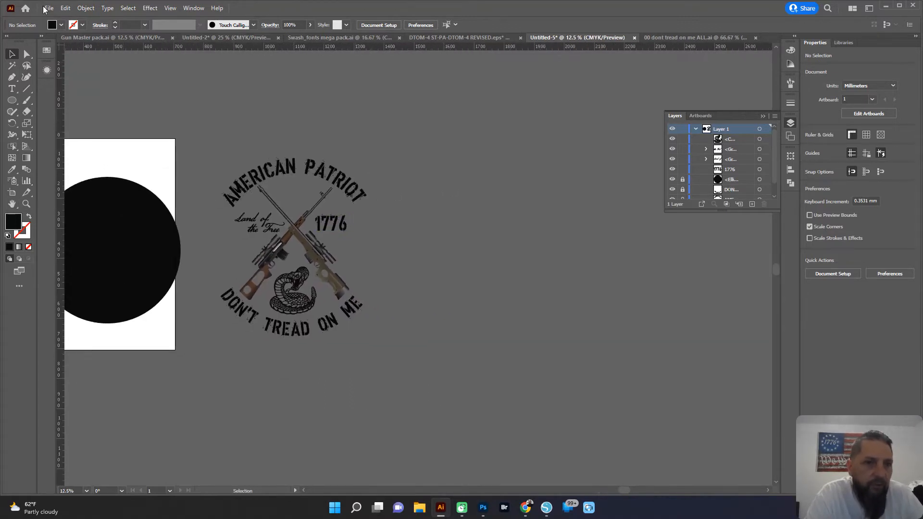
Step: Place the "star" file from the SVG Ready folder on the empty canvas beside the emblem, right of 1776
left_click(49, 8)
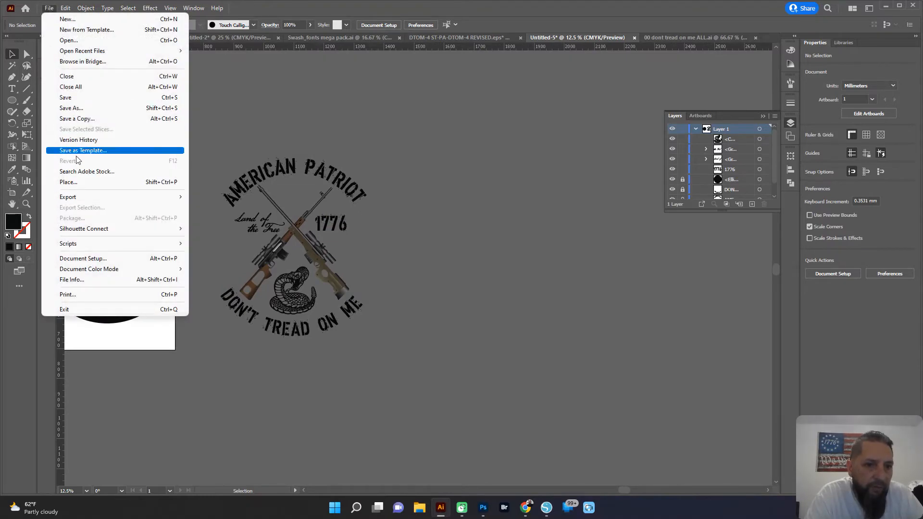
left_click(75, 183)
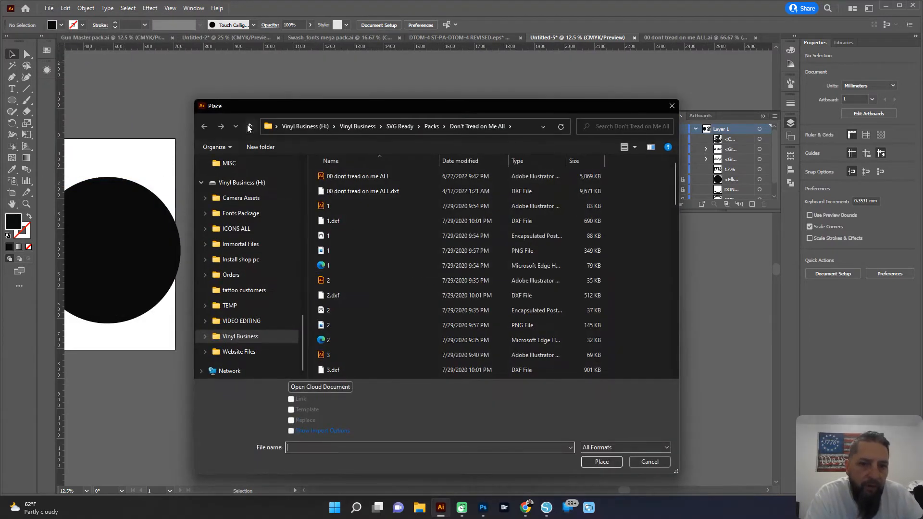
left_click(249, 127)
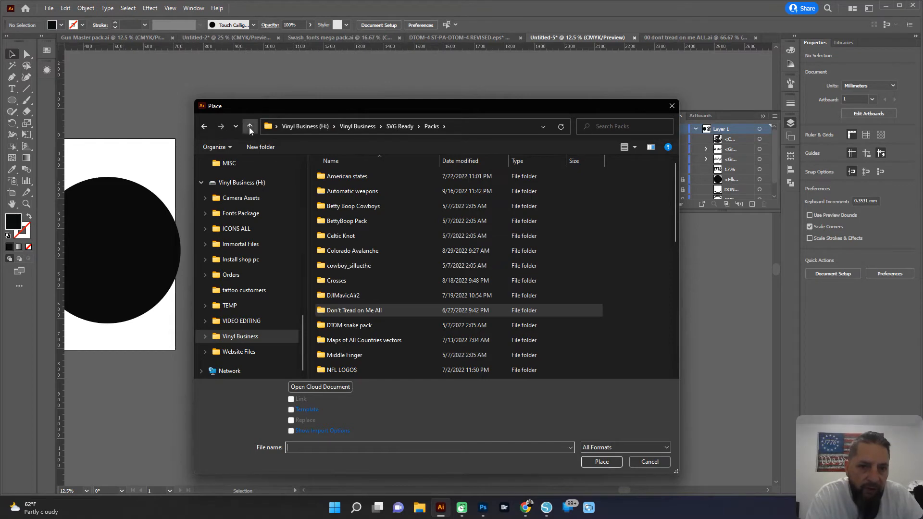
left_click(249, 127)
left_click(322, 295)
key("s")
key("s")
key("s")
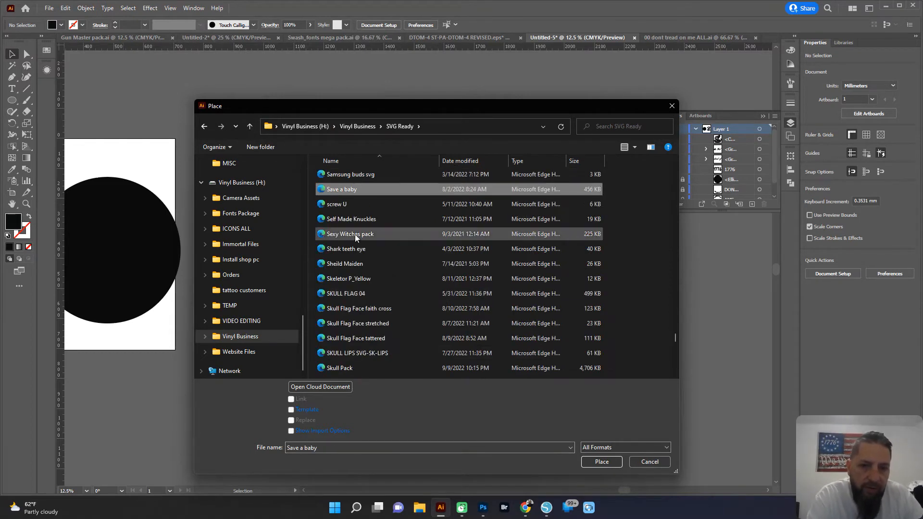
scroll(356, 235, "down", 4)
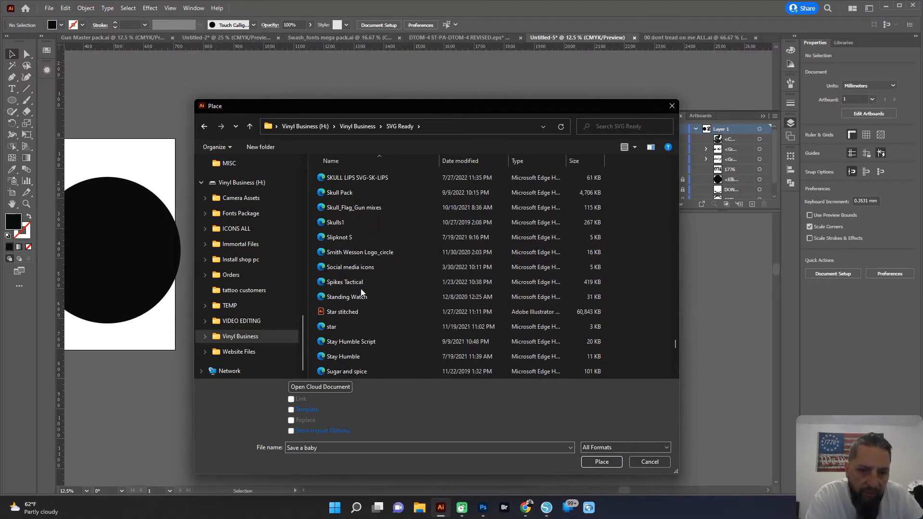
double_click(345, 323)
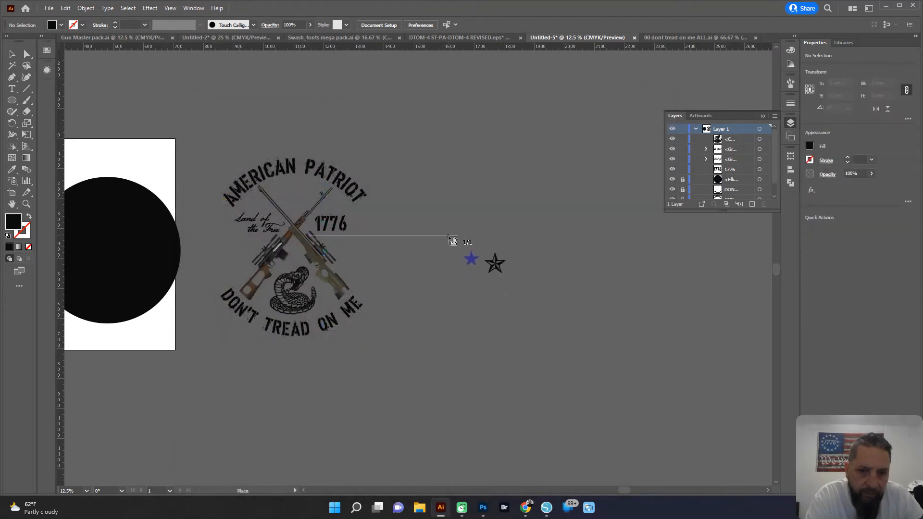
left_click(453, 241)
Step: Ungroup the two placed stars and change the blue star's fill to black, 000000
scroll(481, 247, "up", 1)
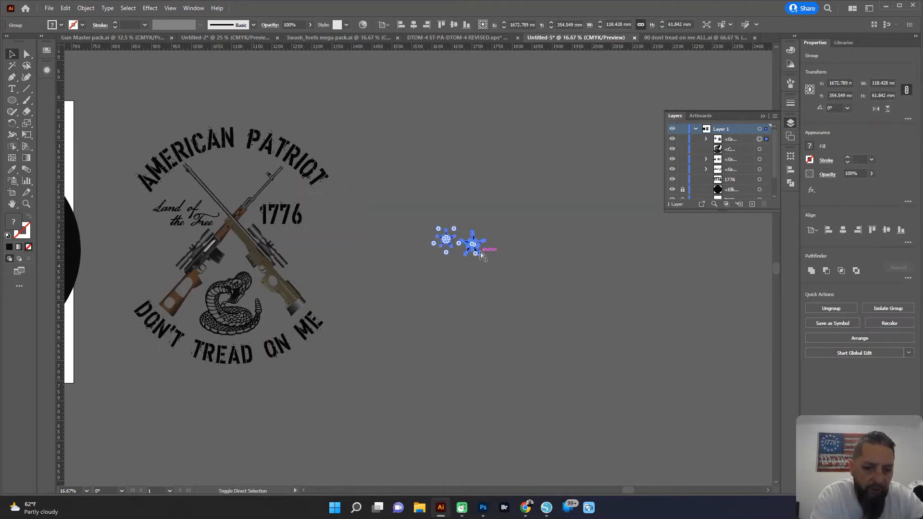
key("ctrl+shift+g")
left_click(465, 289)
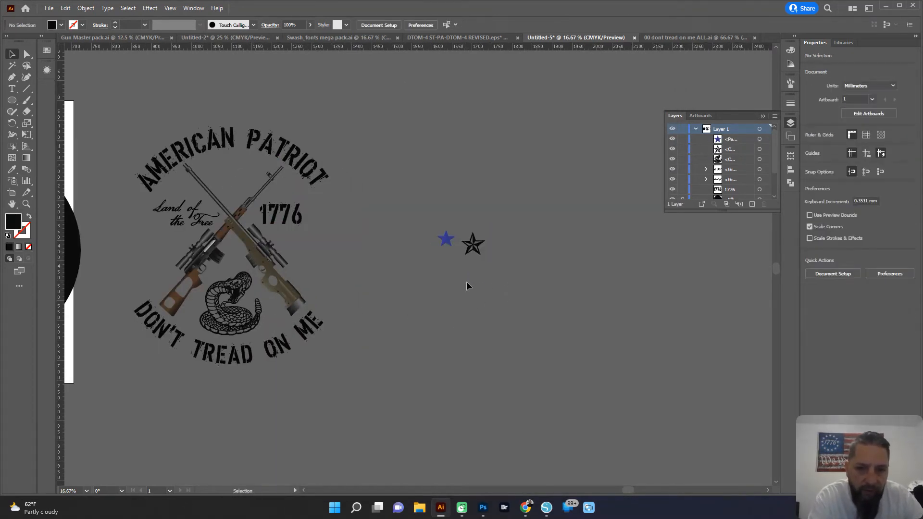
scroll(456, 269, "up", 2)
left_click(441, 220)
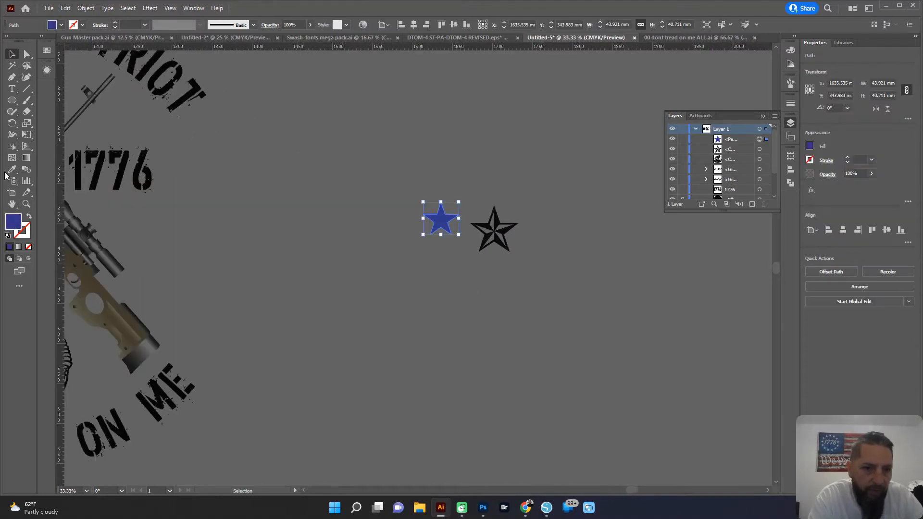
double_click(14, 221)
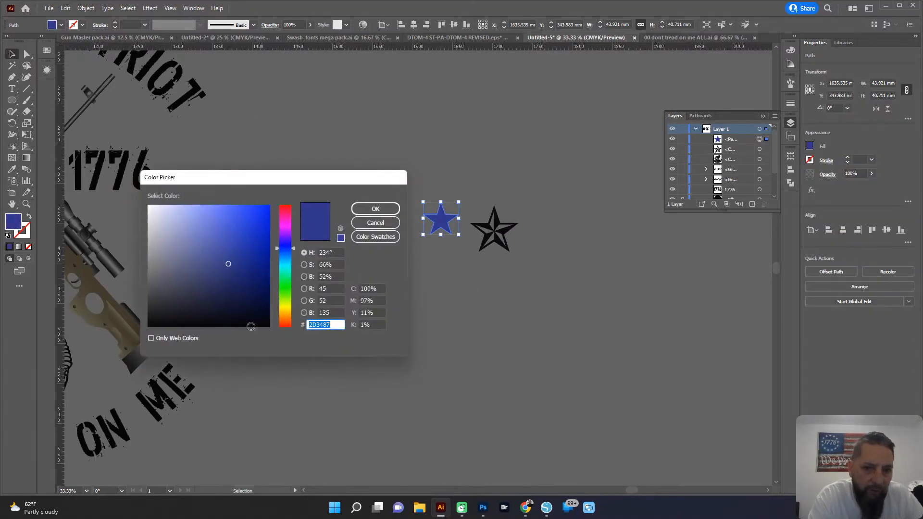
type("000000")
left_click(375, 208)
left_click(388, 249)
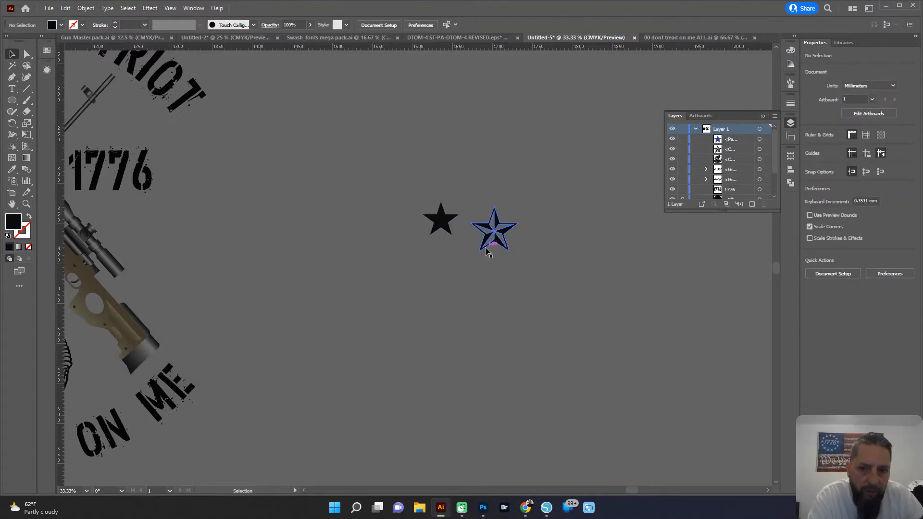
Step: Move the faceted nautical star under AMERICAN PATRIOT between the rifle barrels and scale it down to about 27 mm wide
left_click_drag(492, 244, 280, 175)
scroll(193, 248, "down", 1)
scroll(284, 146, "up", 1)
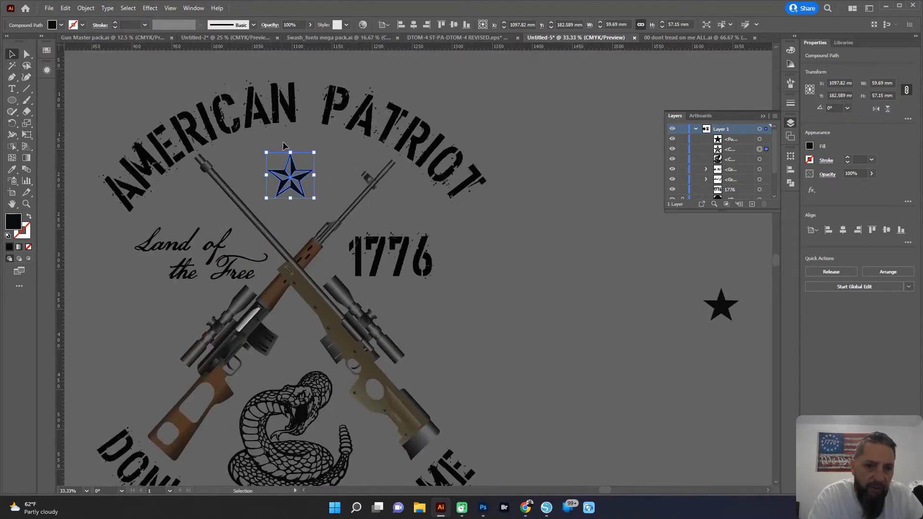
left_click_drag(266, 151, 292, 177)
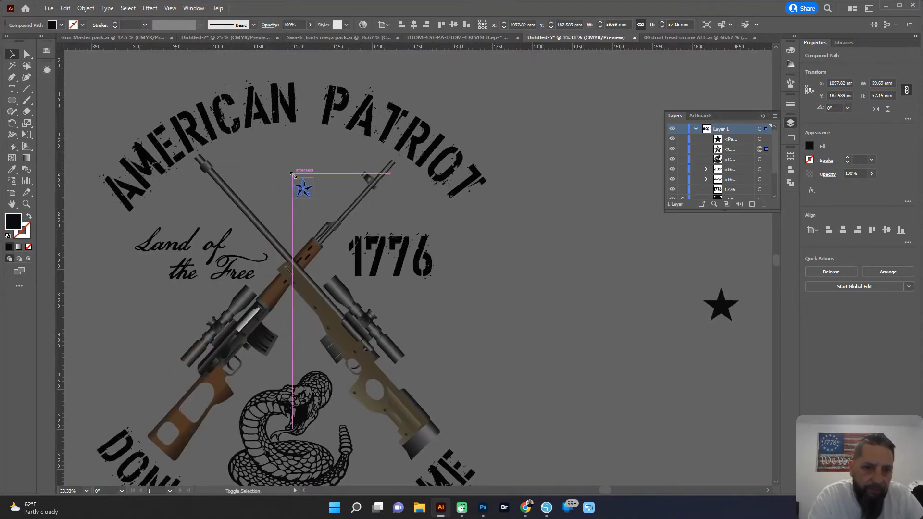
scroll(306, 173, "up", 2)
left_click_drag(301, 218, 271, 210)
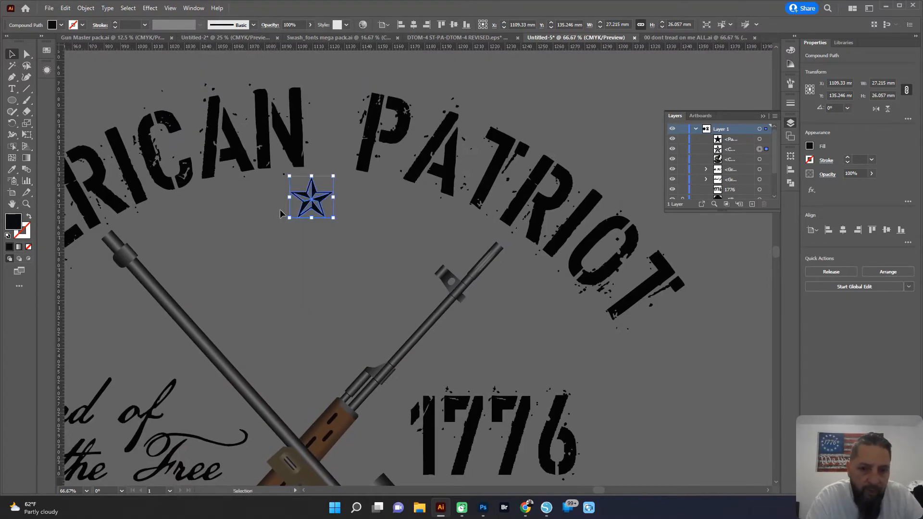
Step: Duplicate the small nautical star to both sides to form a horizontal row of five under AMERICAN PATRIOT
left_click_drag(305, 197, 428, 199)
left_click_drag(235, 203, 183, 204)
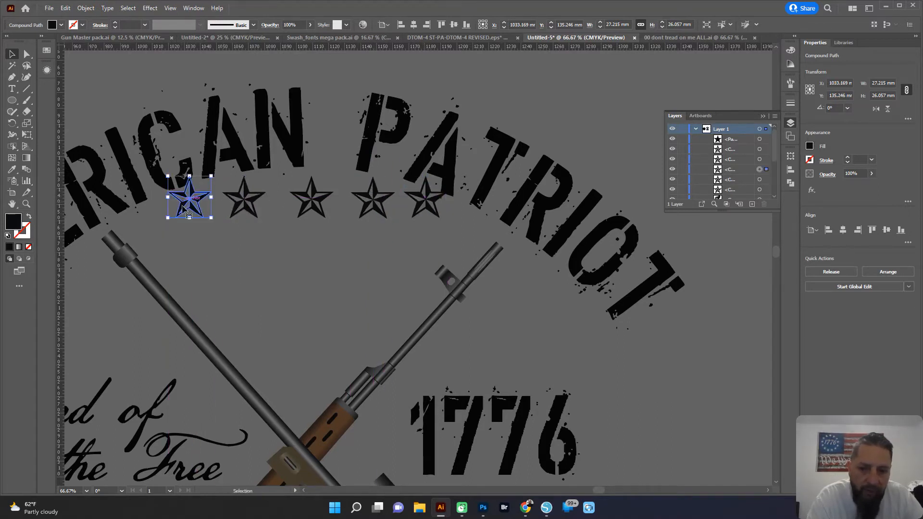
left_click(201, 231)
Step: Select all five nautical stars and distribute the horizontal spacing between them evenly
left_click(202, 211)
left_click(250, 211, "shift")
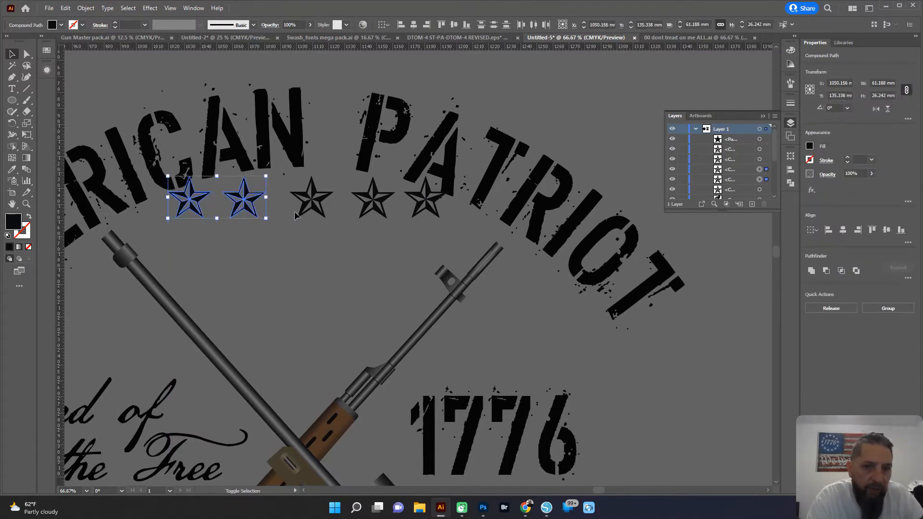
left_click(307, 213, "shift")
left_click(365, 213, "shift")
left_click(421, 209, "shift")
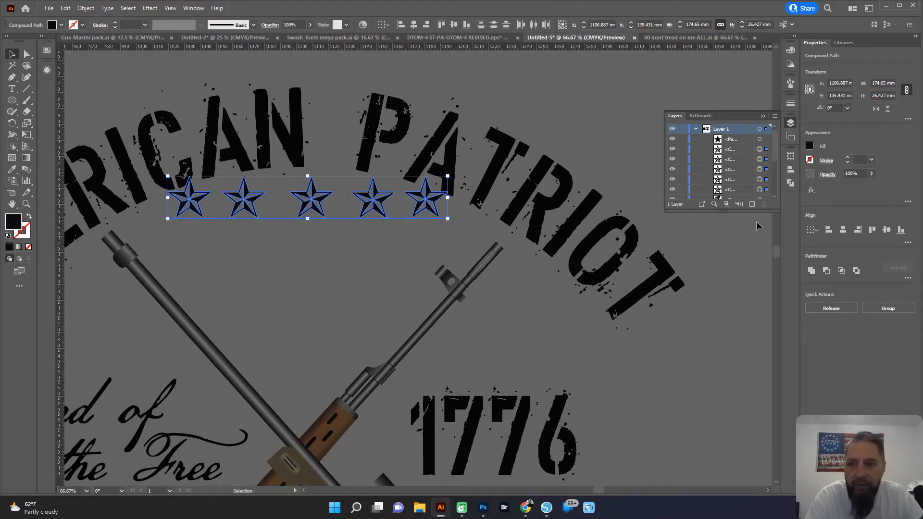
left_click(790, 170)
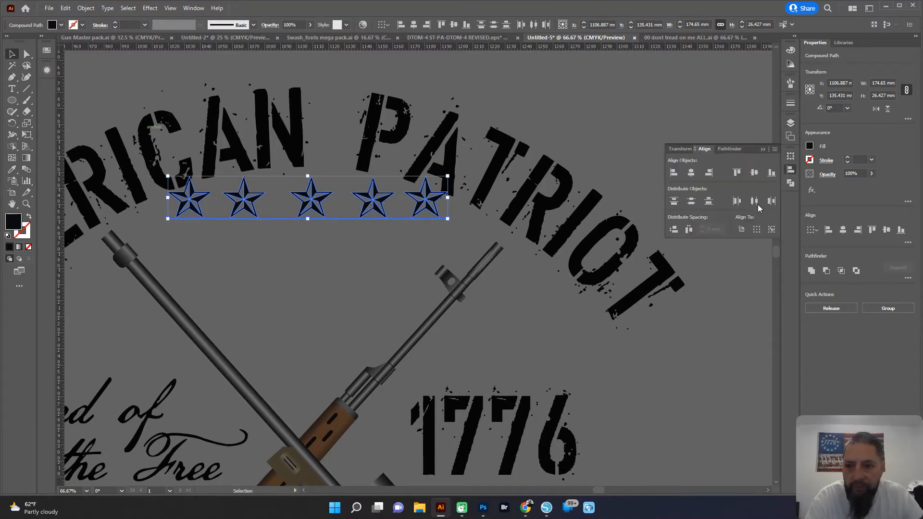
left_click(689, 231)
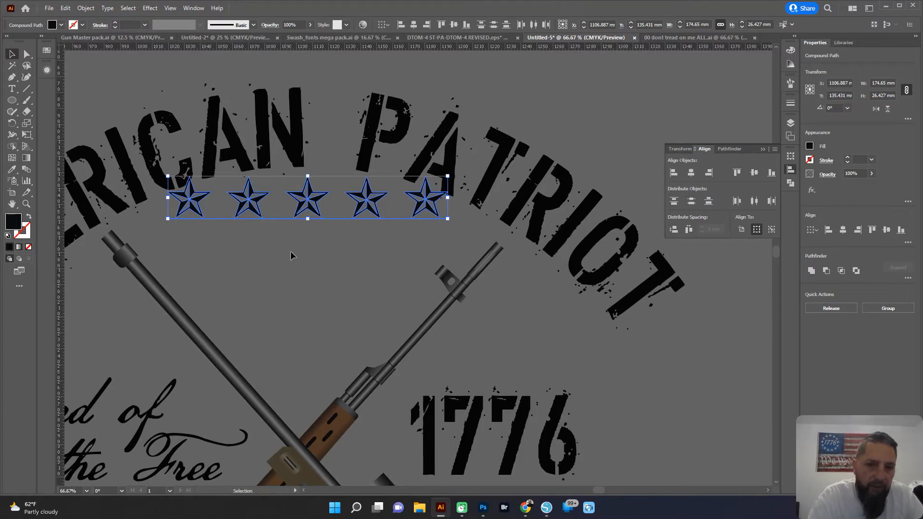
Step: Nudge the row of five nautical stars about 8.5 mm down and 1.8 mm right beneath AMERICAN PATRIOT
scroll(290, 255, "down", 1)
key("Right")
key("Right")
key("Right")
key("Right")
key("Right")
key("Down")
key("Down")
key("Down")
key("Down")
key("Down")
key("Down")
key("Down")
key("Down")
key("Down")
key("Down")
key("Down")
key("Down")
key("Down")
key("Down")
key("Down")
key("Down")
key("Down")
key("Down")
key("Down")
key("Down")
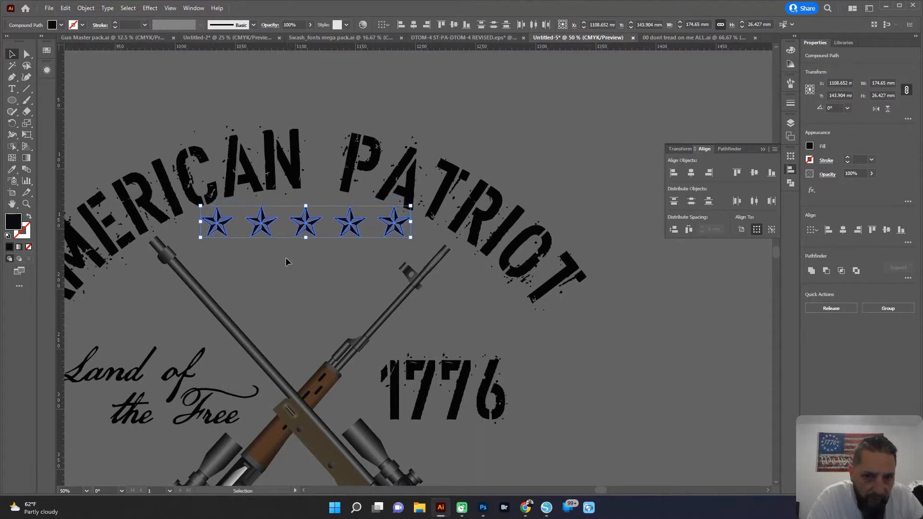
left_click(286, 258)
Step: Raise the middle nautical star above the other four to begin an arc under AMERICAN PATRIOT
scroll(337, 225, "up", 1)
left_click(306, 222)
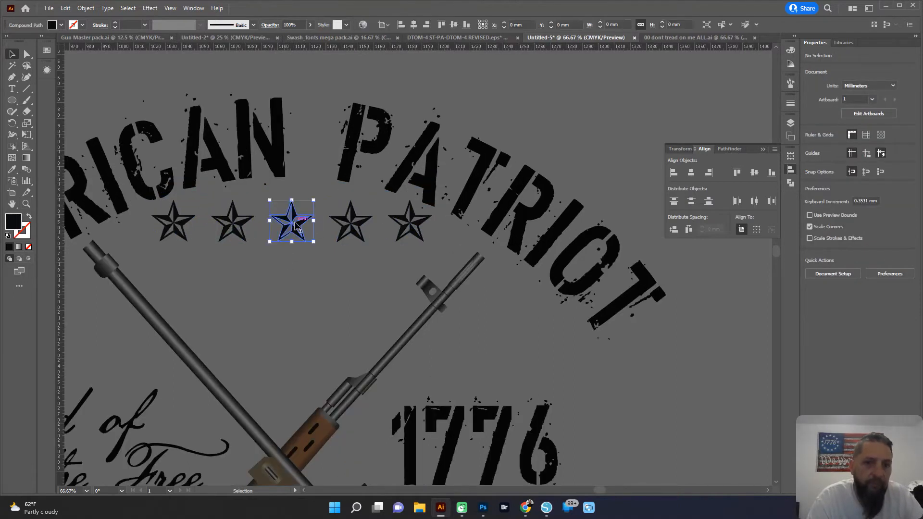
key("Up")
key("Up")
key("Up")
key("Up")
key("Up")
key("Up")
key("Up")
key("Up")
key("Up")
key("Up")
key("Up")
key("Up")
key("Up")
key("Up")
key("Up")
key("Up")
key("Up")
key("Up")
key("Up")
key("Up")
key("Up")
key("Up")
key("Up")
key("Up")
key("Up")
key("Up")
key("Up")
key("Up")
key("Up")
key("Up")
left_click(338, 269)
Step: Raise the two stars on either side of the middle star together by about 9 mm
left_click(349, 222)
left_click(234, 232, "shift")
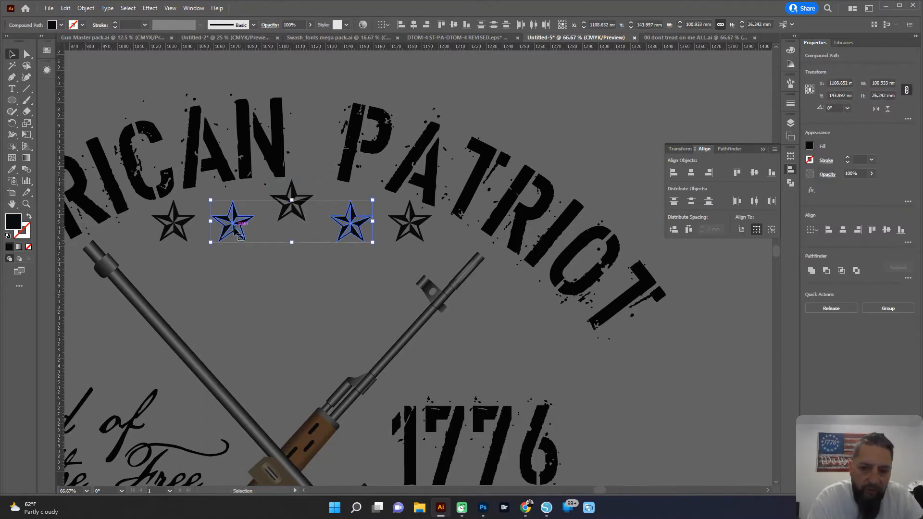
key("Up")
key("Up")
key("Up")
key("Up")
key("Up")
key("Up")
key("Up")
key("Up")
key("Up")
key("Up")
key("Up")
key("Up")
key("Up")
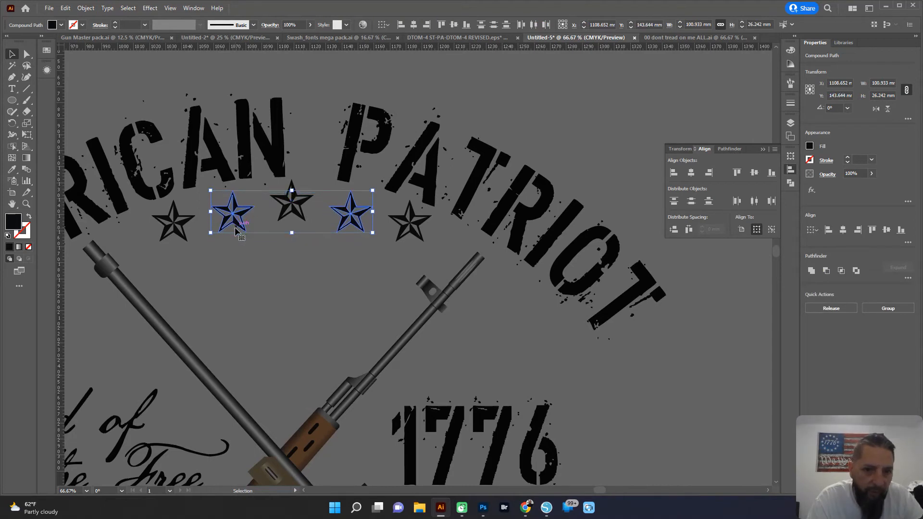
key("Up")
key("Up")
key("Up")
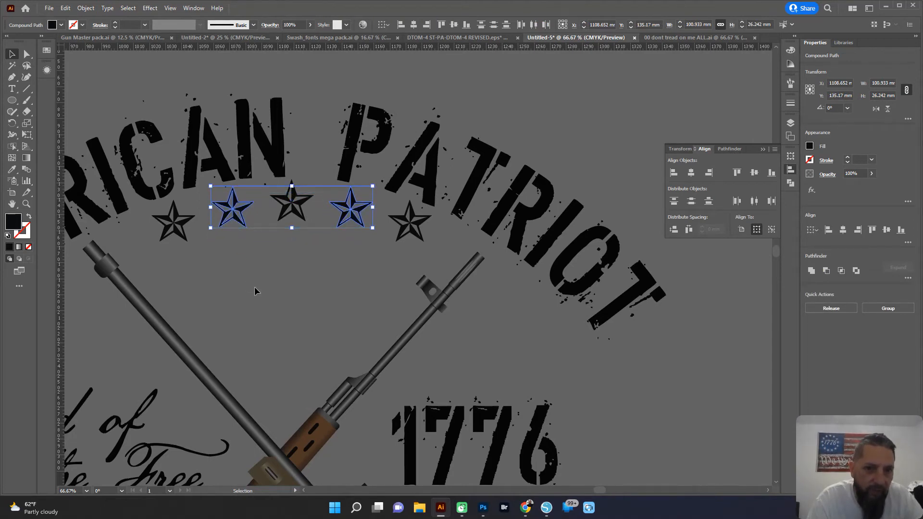
left_click(255, 287)
scroll(255, 289, "down", 2)
scroll(251, 300, "up", 2)
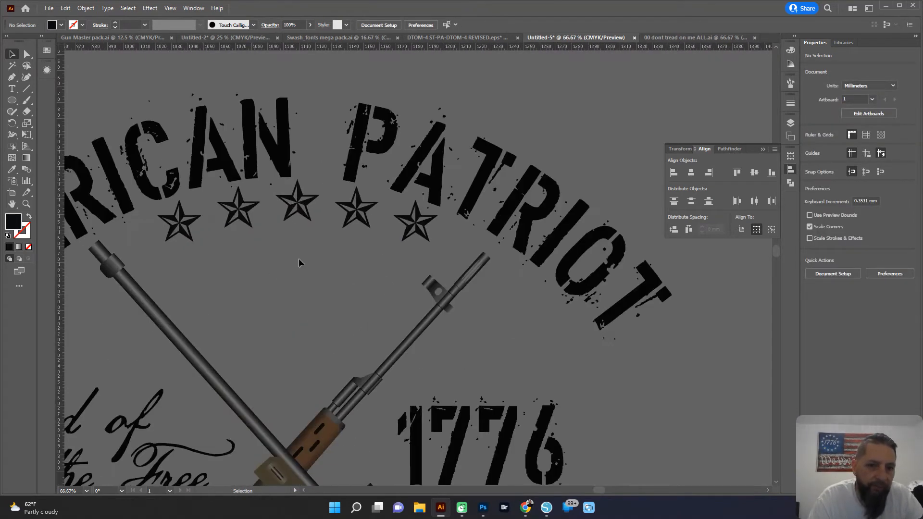
Step: Rotate the two nautical stars right of the middle one clockwise to follow the AMERICAN PATRIOT arc, tilting the outer one more
scroll(394, 246, "up", 1)
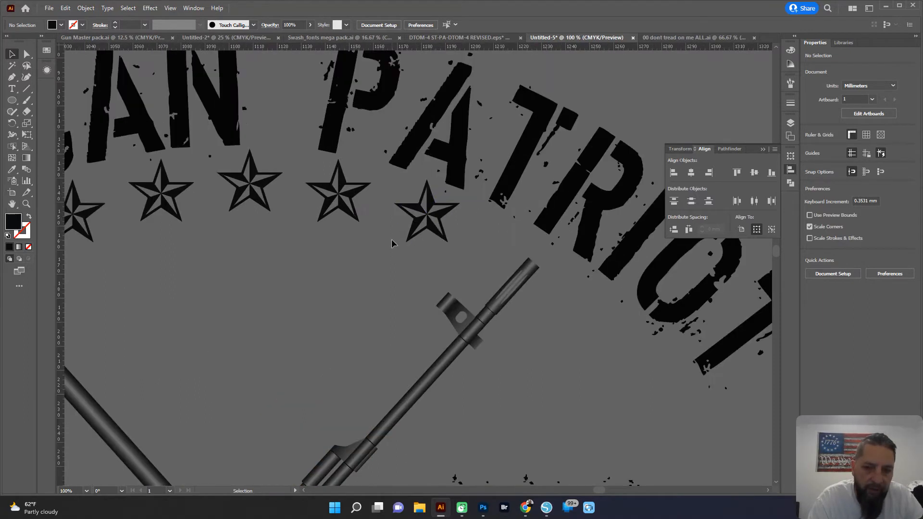
left_click(399, 232)
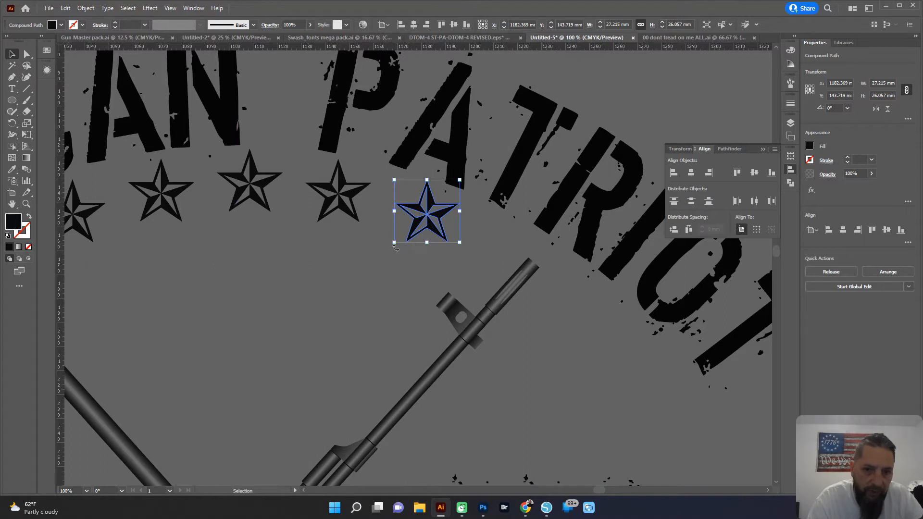
left_click_drag(393, 247, 296, 219)
left_click(326, 213)
left_click_drag(226, 259, 326, 280)
Step: Rotate the two nautical stars left of the middle one counterclockwise to mirror the opposite pair, tilting the outer one more
left_click(275, 232)
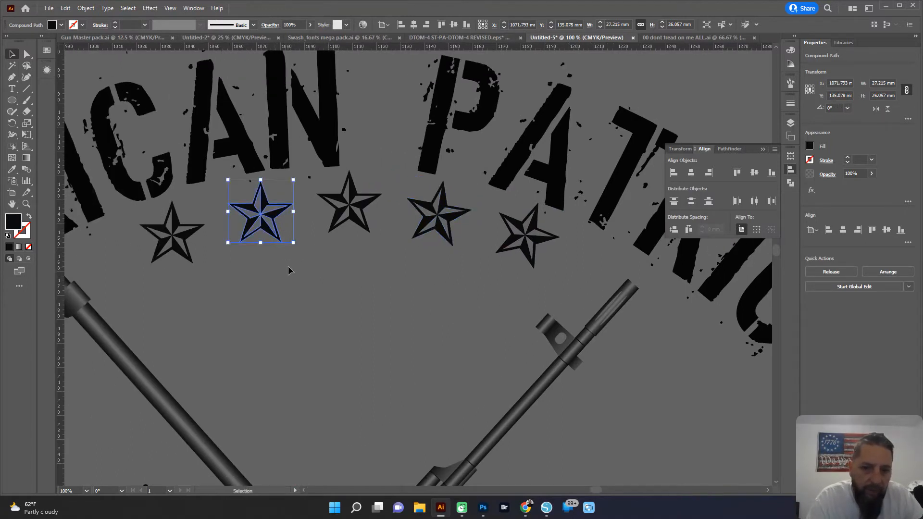
left_click_drag(297, 248, 302, 240)
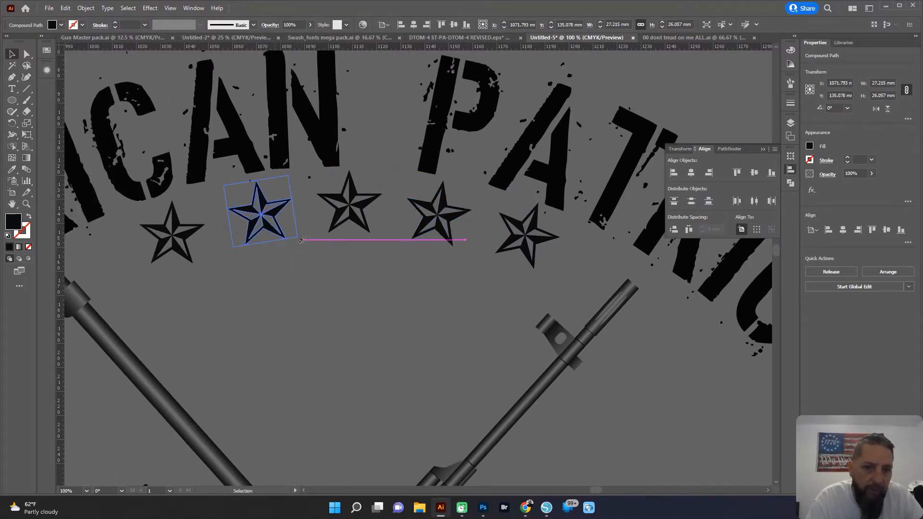
left_click(189, 258)
left_click_drag(211, 267, 211, 253)
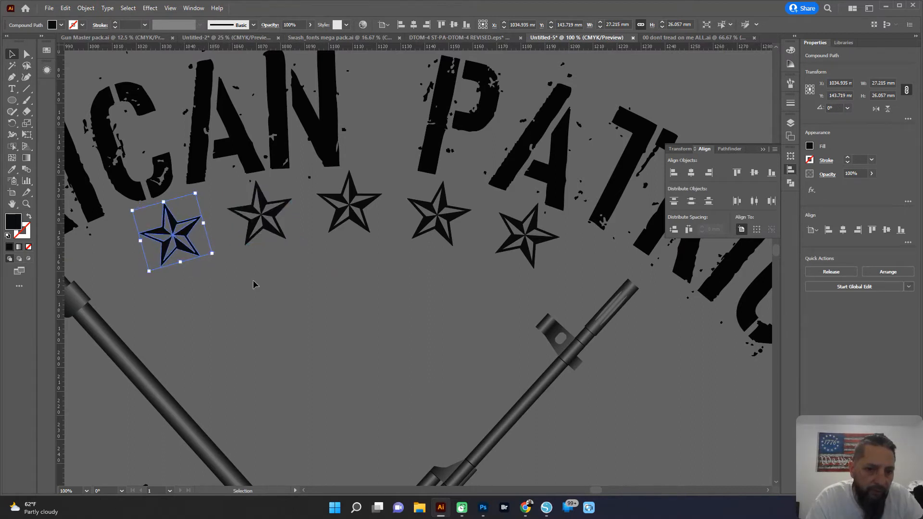
left_click(269, 285)
Step: Create a radial repeat from the loose solid black star beside the emblem and scale it to about 121 mm wide
scroll(303, 294, "down", 3)
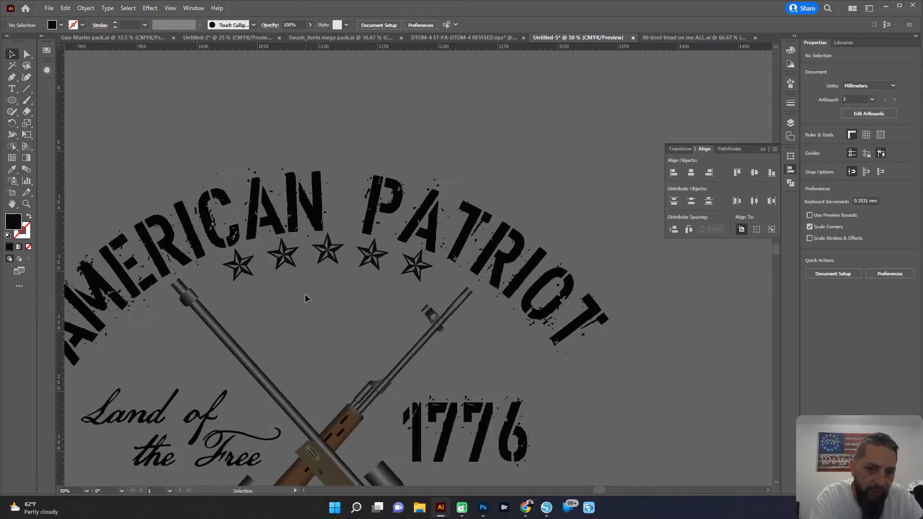
scroll(291, 303, "down", 2)
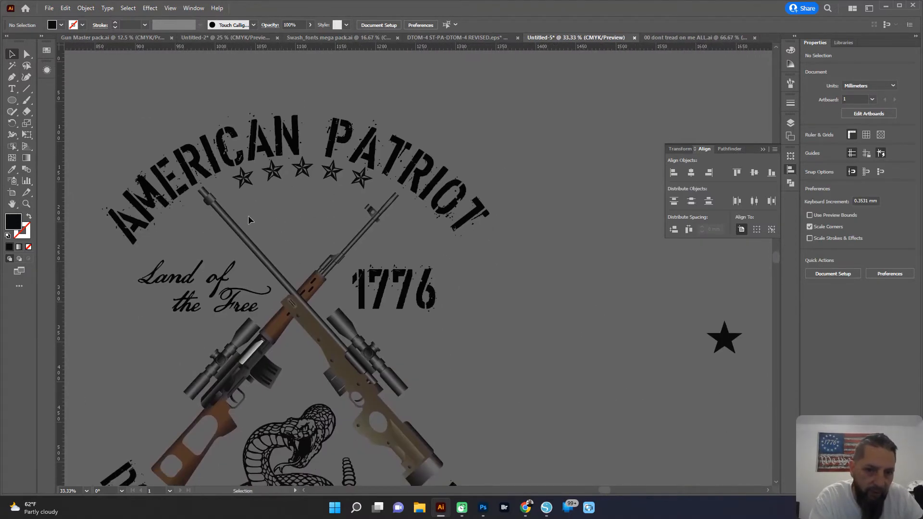
scroll(394, 354, "down", 1)
left_click_drag(463, 326, 282, 226)
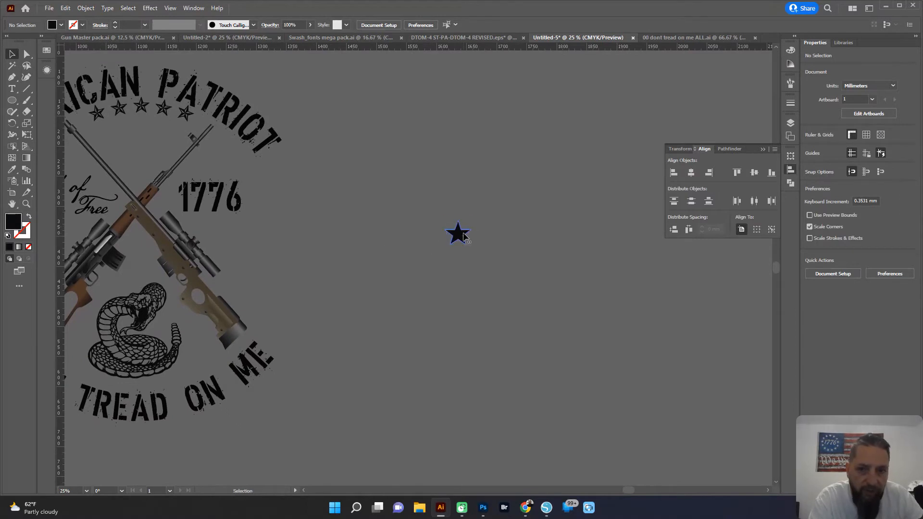
left_click(462, 235)
left_click(86, 8)
mouse_move(160, 278)
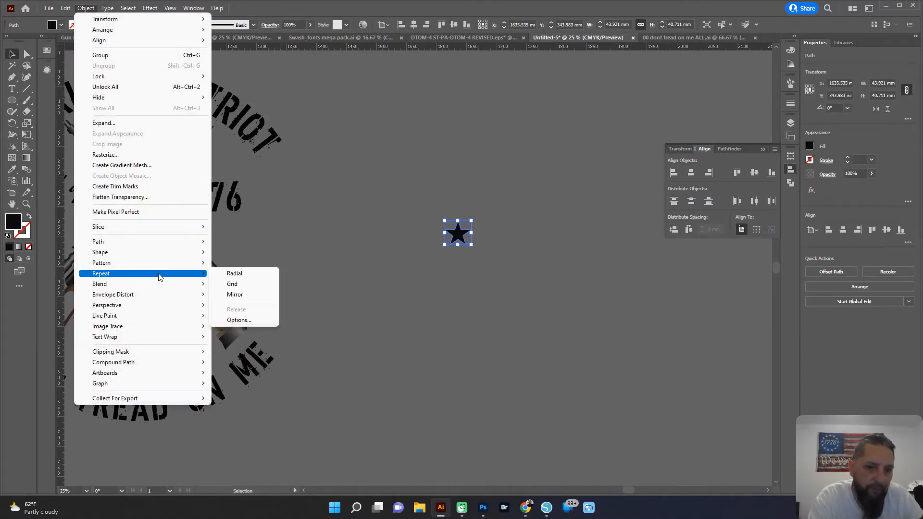
left_click(234, 273)
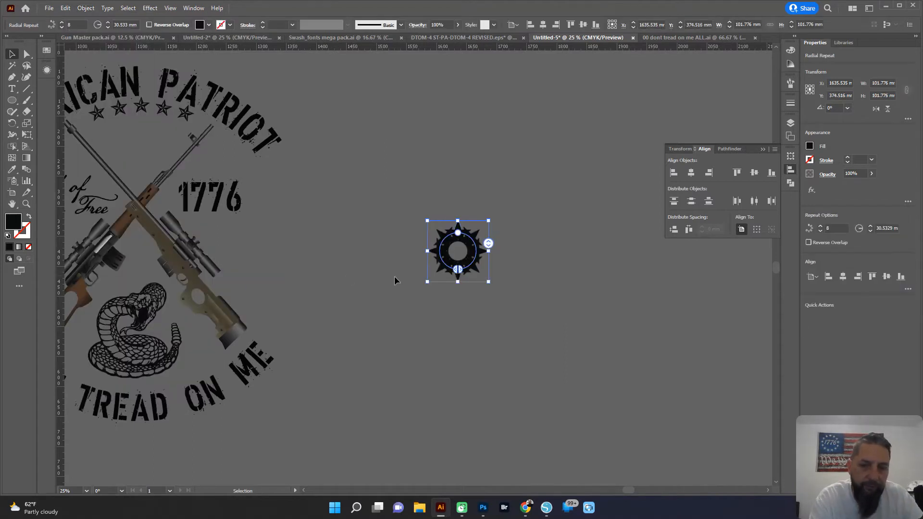
left_click_drag(487, 282, 498, 307)
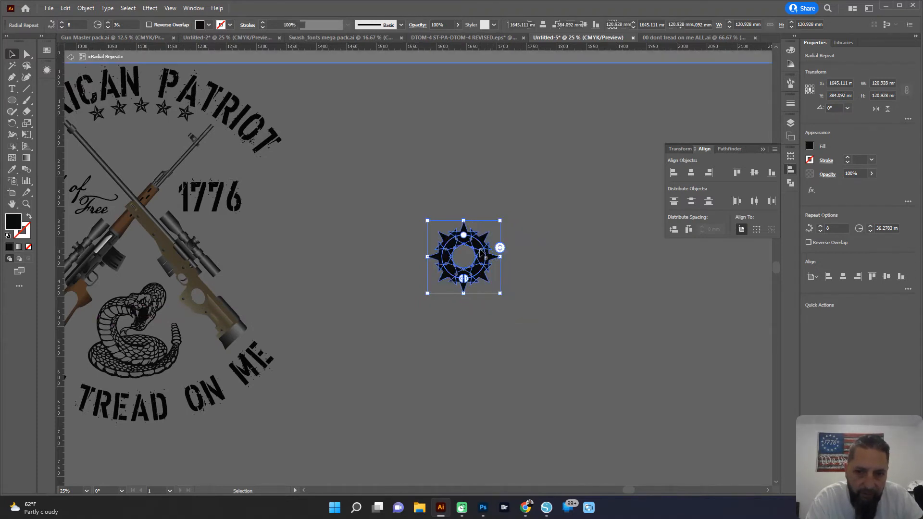
left_click(505, 296)
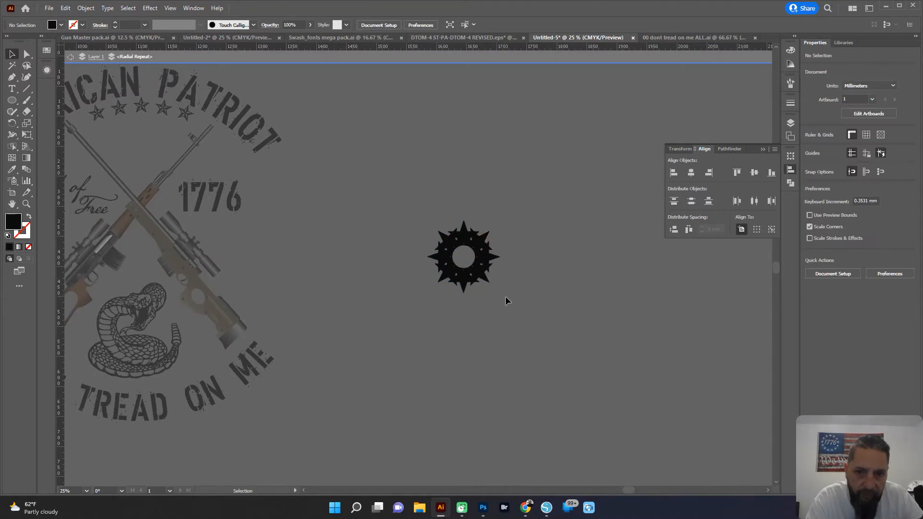
left_click(435, 256)
Step: Set the number of instances in the star's radial repeat to 13
left_click(85, 8)
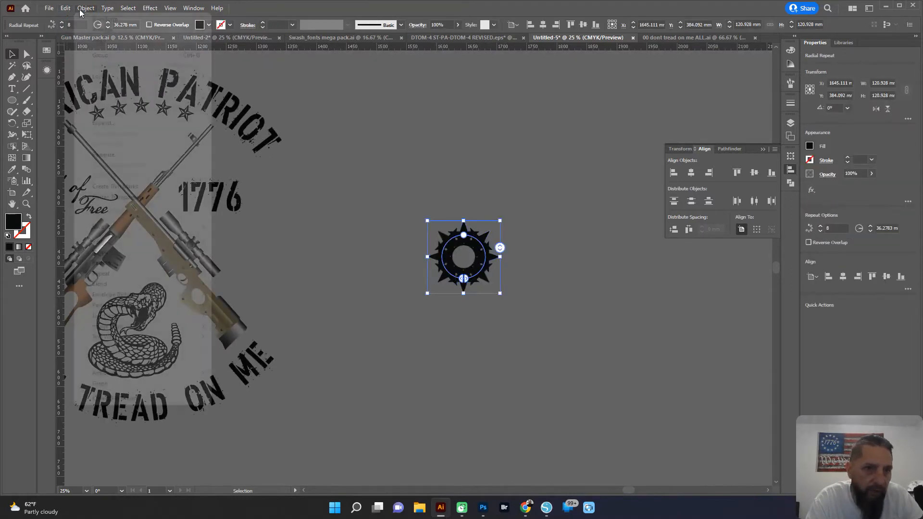
mouse_move(191, 275)
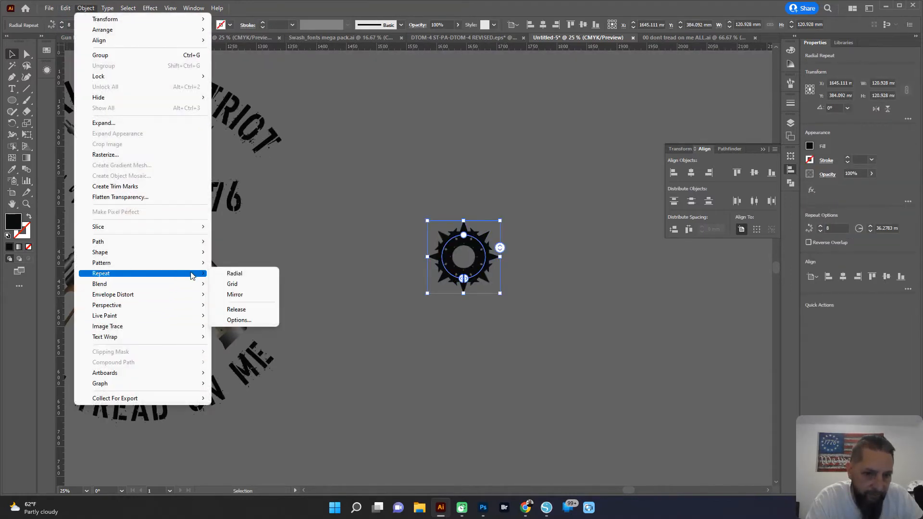
left_click(238, 319)
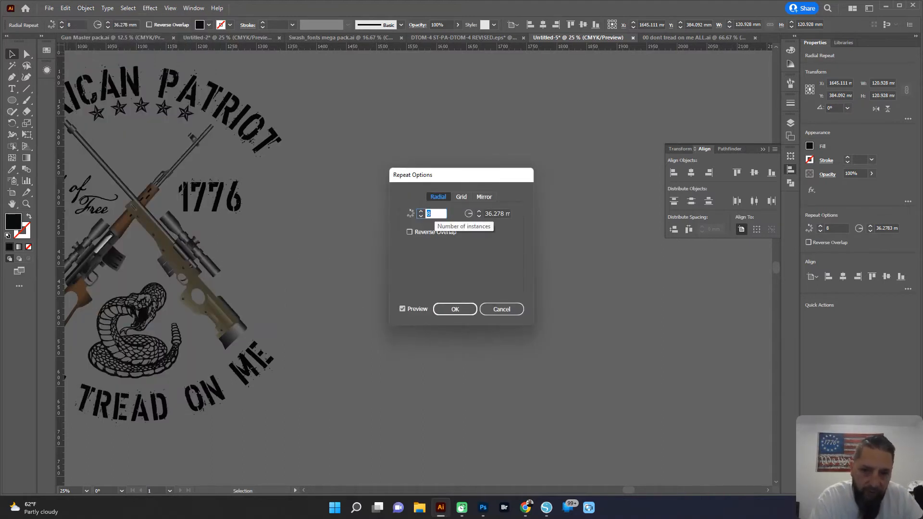
type("13")
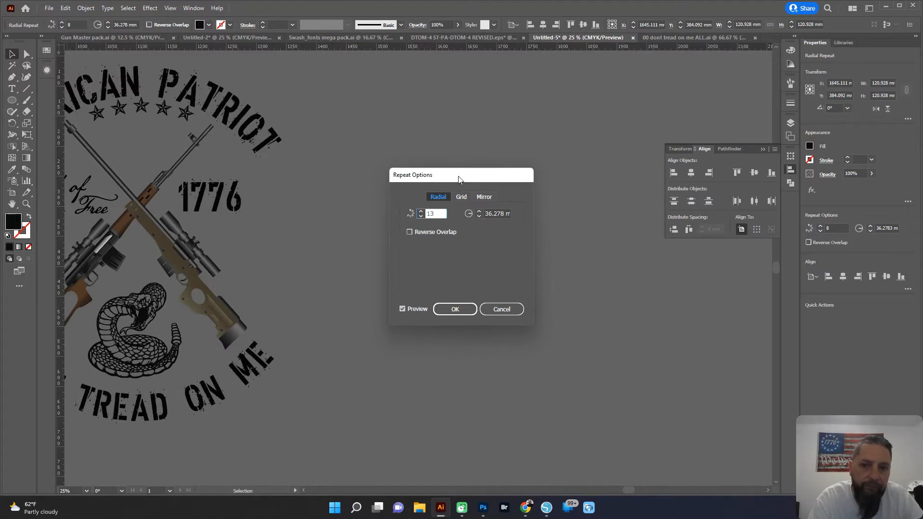
left_click_drag(458, 176, 340, 207)
double_click(284, 338)
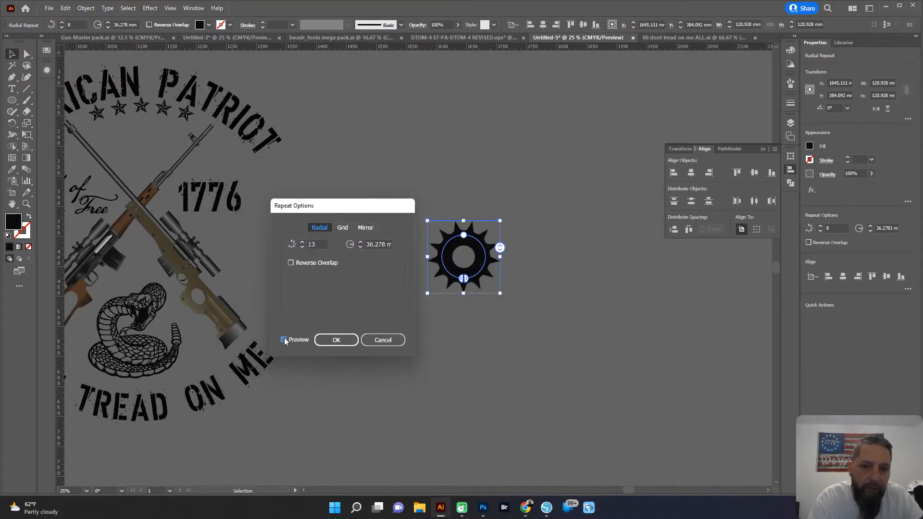
left_click(335, 340)
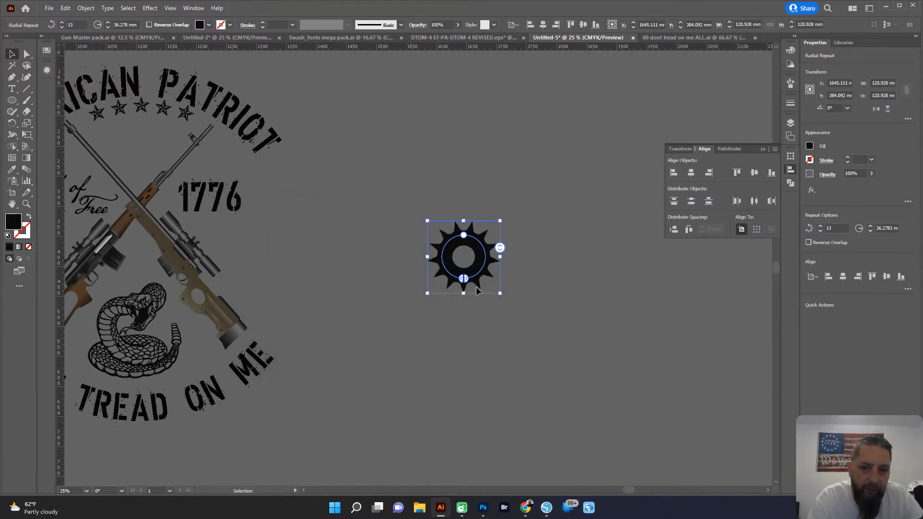
Step: Spread the 13 repeated stars into a ring with a radius of about 201 mm and move it over the emblem
mouse_move(499, 254)
left_mouse_down()
mouse_move(481, 161)
mouse_move(498, 248)
left_mouse_up()
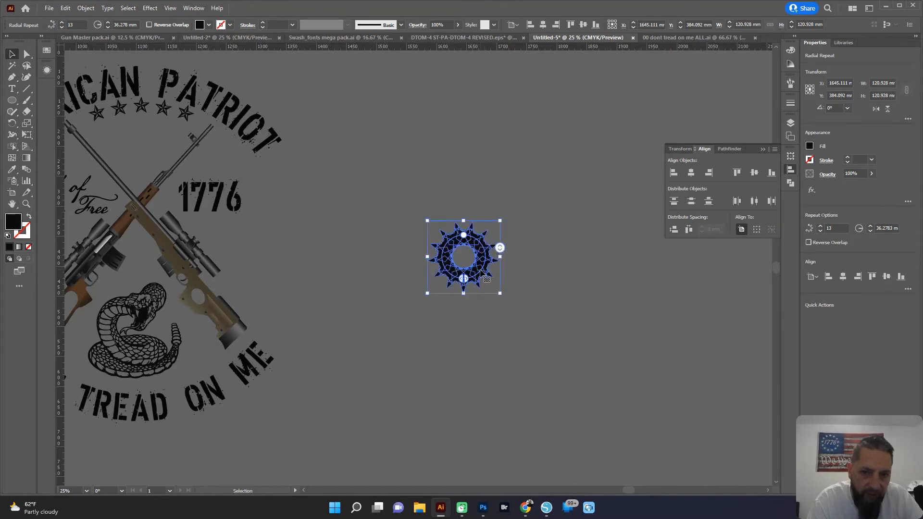
scroll(476, 255, "up", 1)
left_click_drag(458, 224, 507, 99)
scroll(450, 141, "down", 2)
left_click_drag(387, 165, 442, 258)
left_click_drag(479, 215, 277, 208)
scroll(275, 209, "up", 2)
scroll(255, 222, "down", 1)
left_click_drag(254, 266, 285, 235)
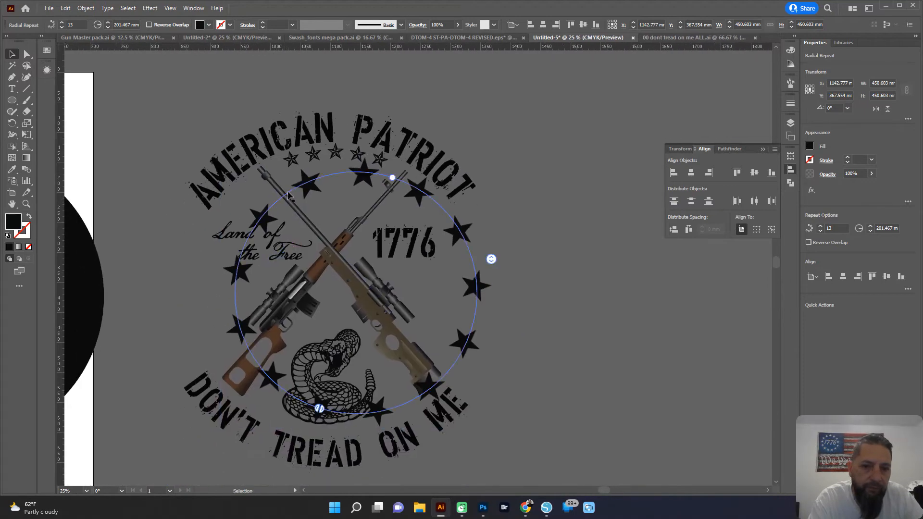
Step: Reposition the star ring around the rifles and enlarge it to a radius of about 251 mm
left_click_drag(219, 157, 190, 127)
left_click_drag(215, 259, 197, 265)
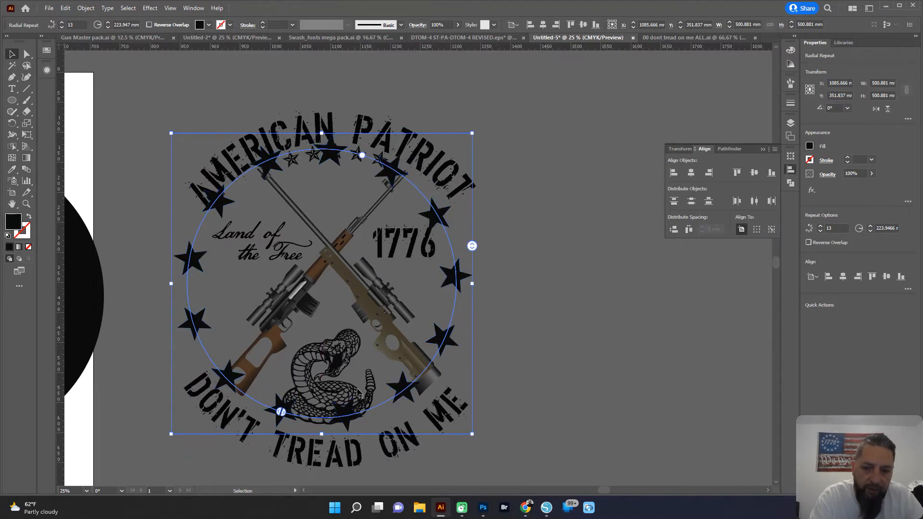
left_click_drag(472, 434, 522, 471)
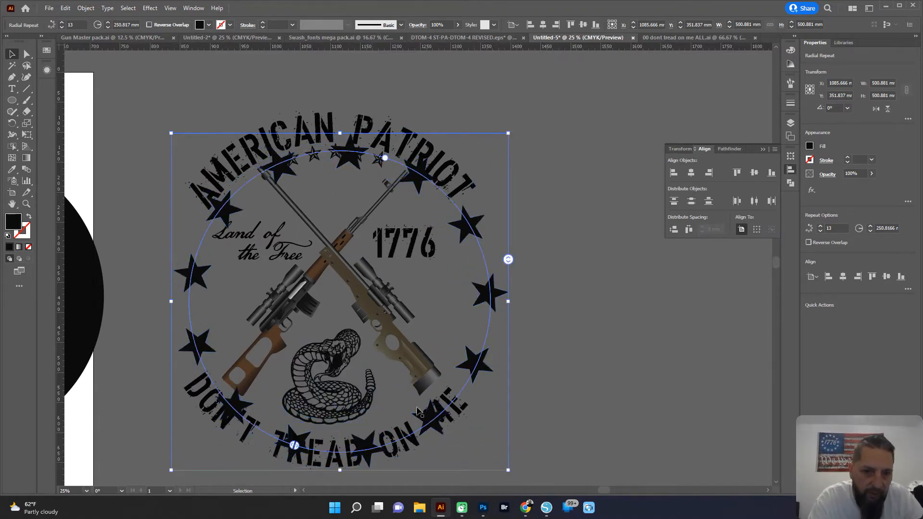
left_click(144, 125)
scroll(145, 124, "down", 1, "alt")
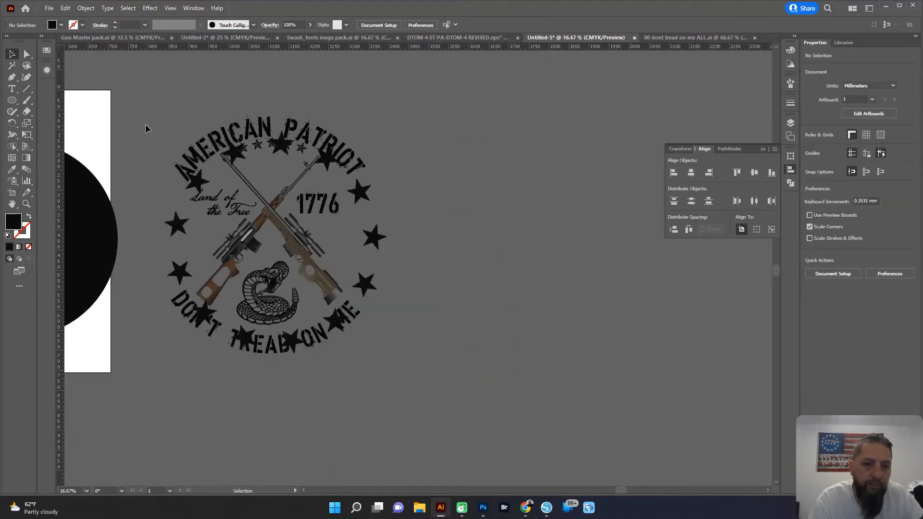
scroll(153, 126, "up", 2, "alt")
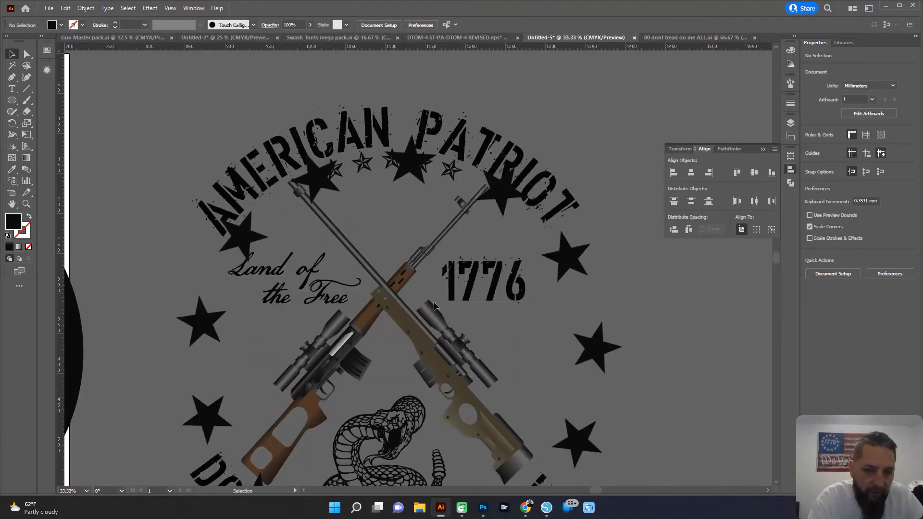
Step: Group the "Land of" and "the Free" lettering into one object
left_click(312, 281)
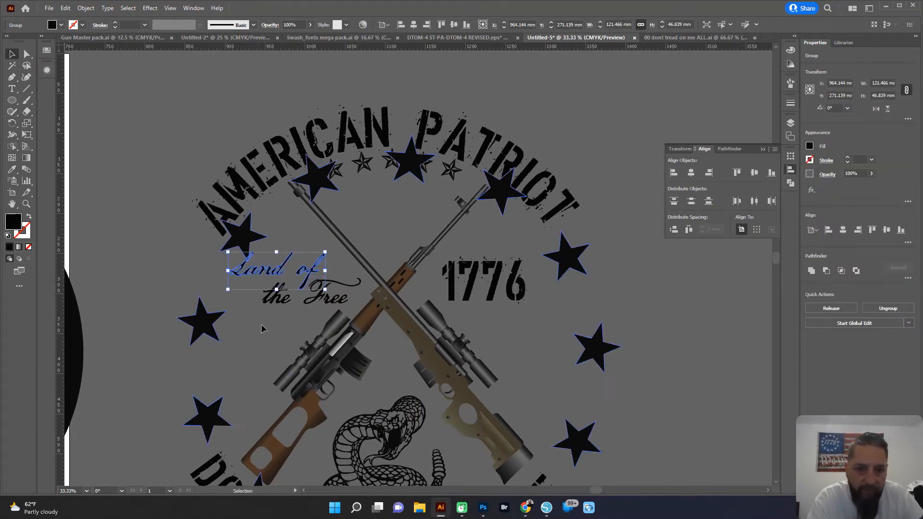
left_click(285, 301, "shift")
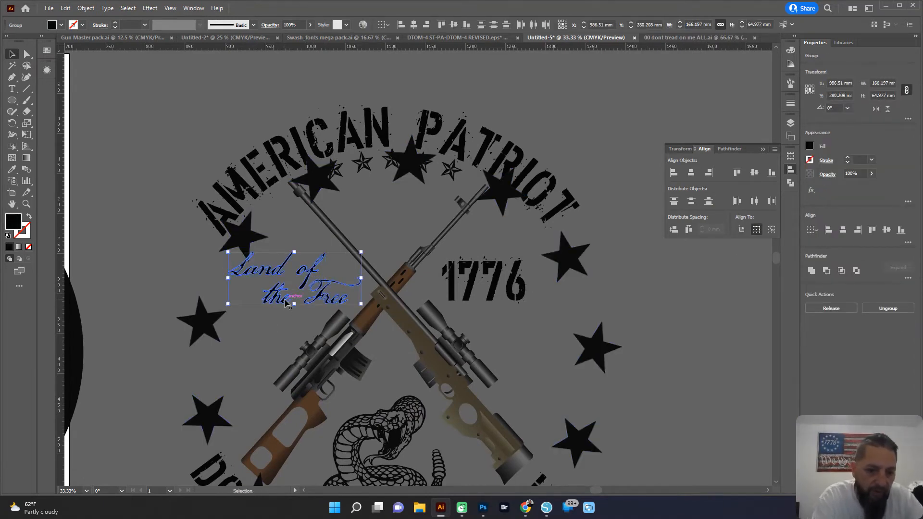
left_click(285, 302)
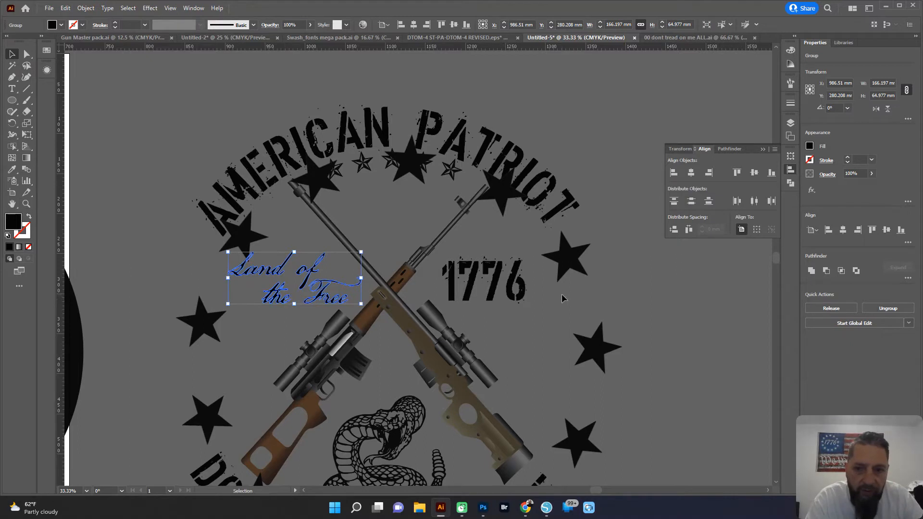
Step: Convert the 1776 text to outlines
left_click(489, 299)
right_click(490, 300)
left_click(533, 144)
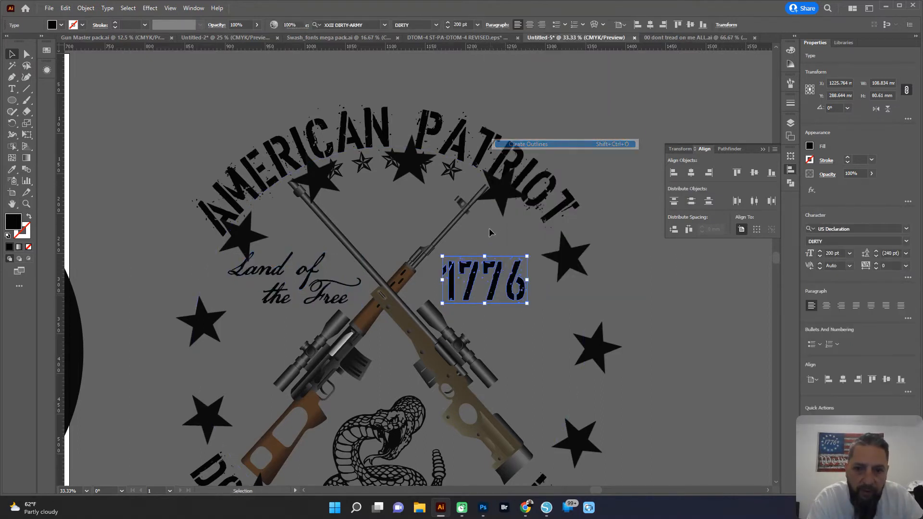
Step: Group the outlined 1776 with the "Land of the Free" lettering and clear the selection
left_click(327, 301, "shift")
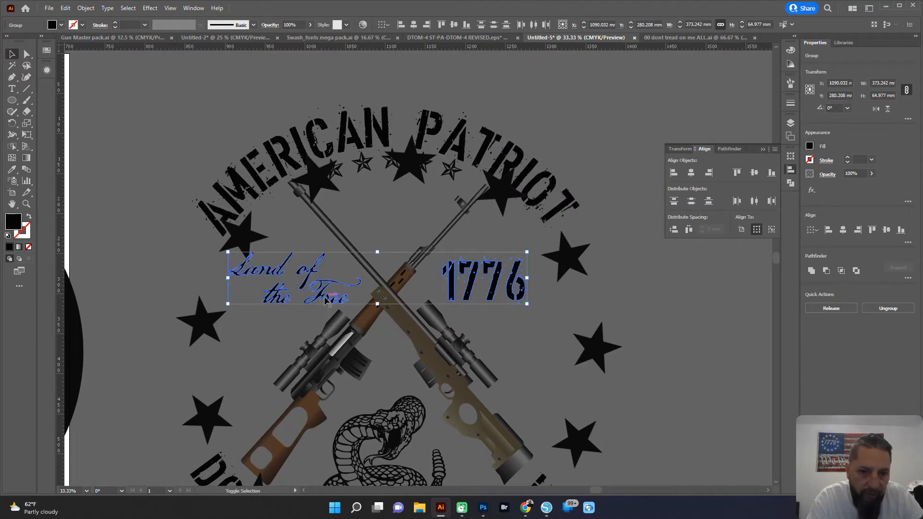
left_click(431, 299)
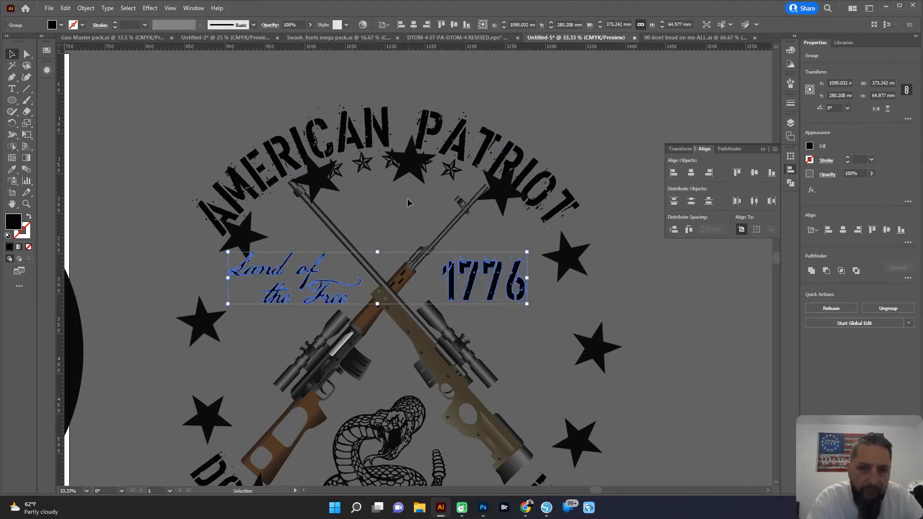
left_click(184, 325)
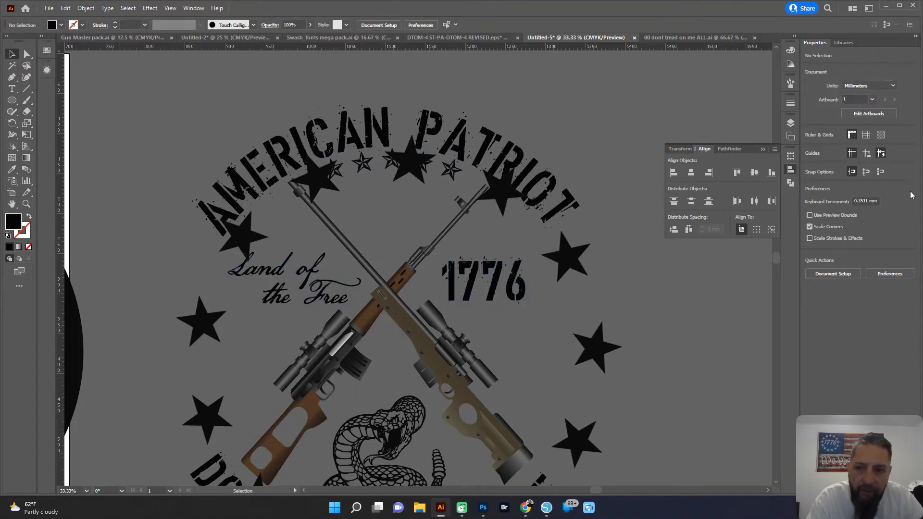
Step: Group the five small arched stars beneath AMERICAN PATRIOT into one object and lock that group
left_click(790, 123)
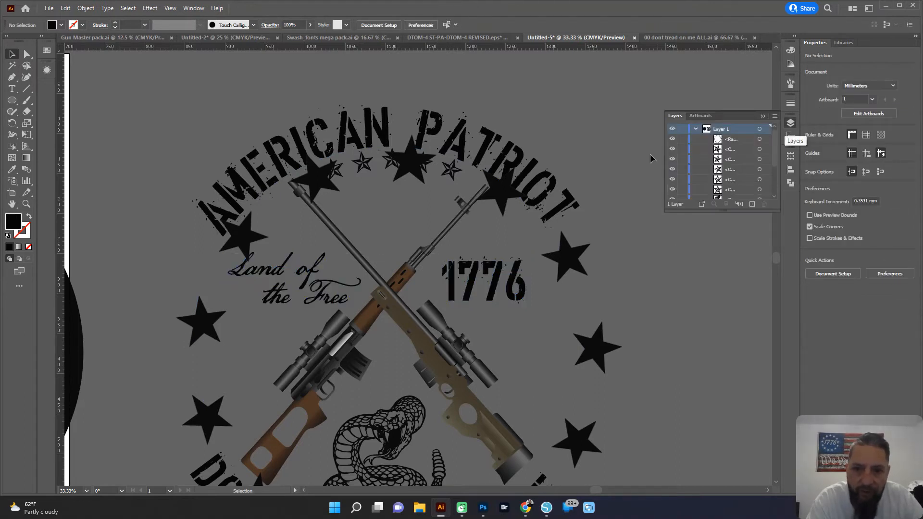
left_click(759, 149)
scroll(751, 168, "down", 1)
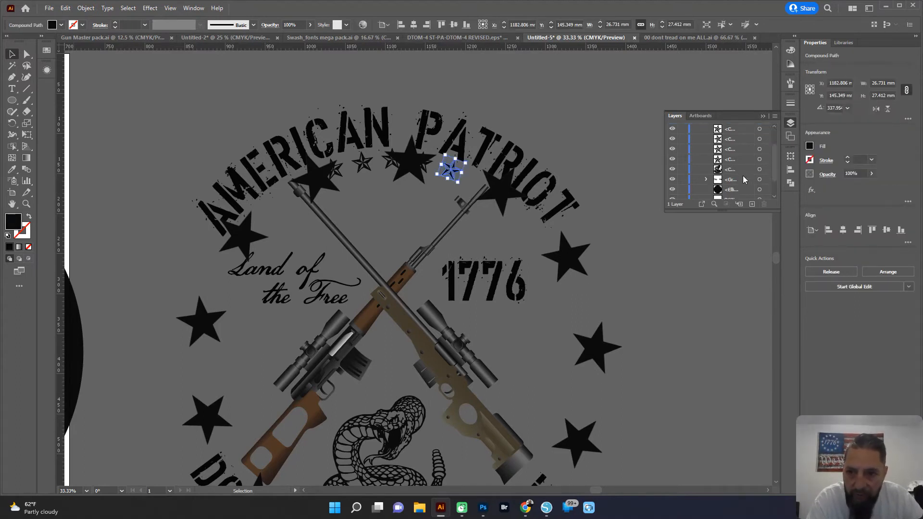
left_click(759, 159, "shift")
left_click(739, 160)
scroll(739, 160, "up", 1)
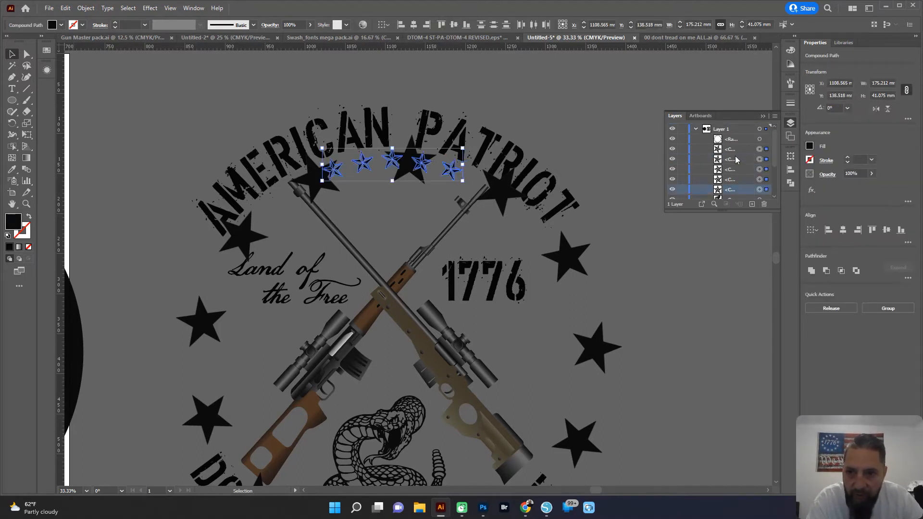
left_click(732, 151, "shift")
key("ctrl+g")
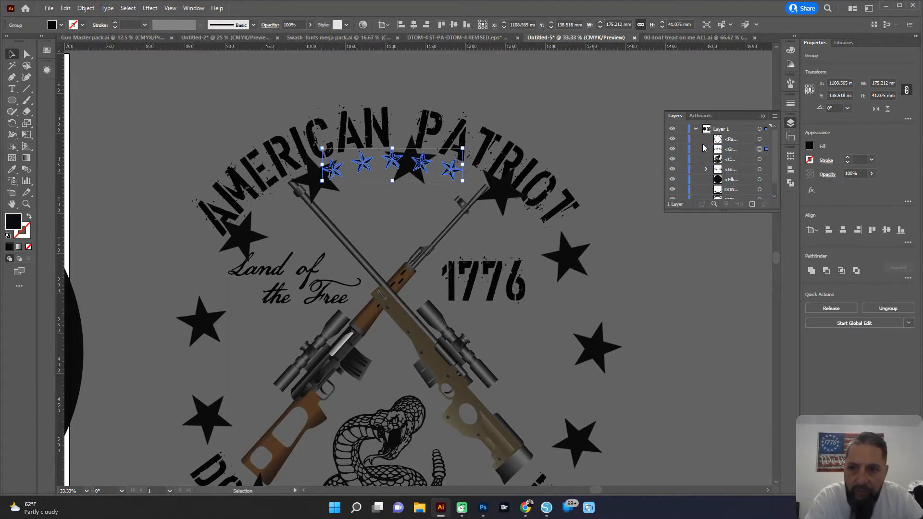
left_click(682, 150)
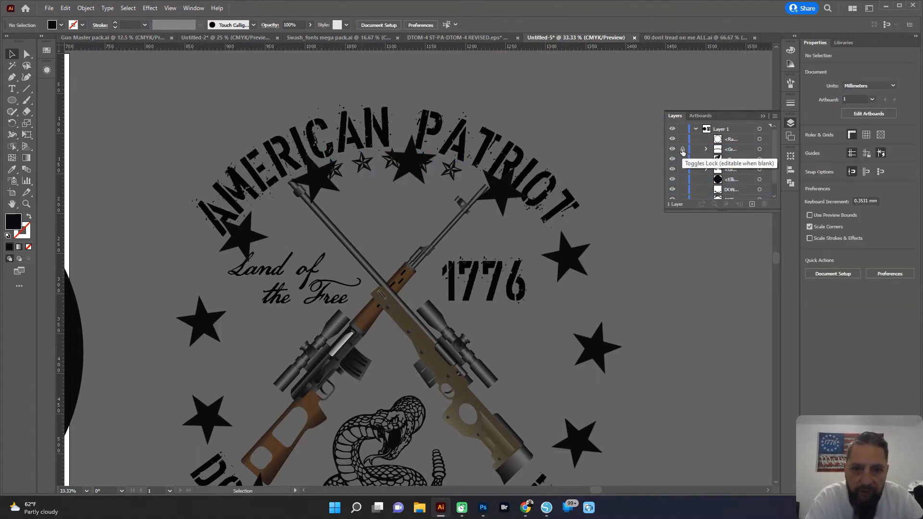
Step: Group the curved AMERICAN PATRIOT and DON'T TREAD ON ME texts and lock the group
scroll(691, 183, "down", 1)
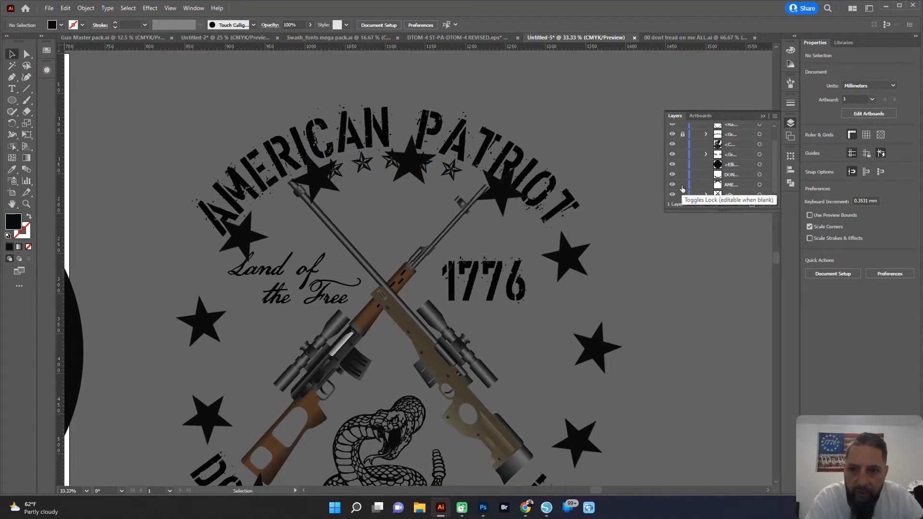
key("ctrl+minus")
key("ctrl+minus")
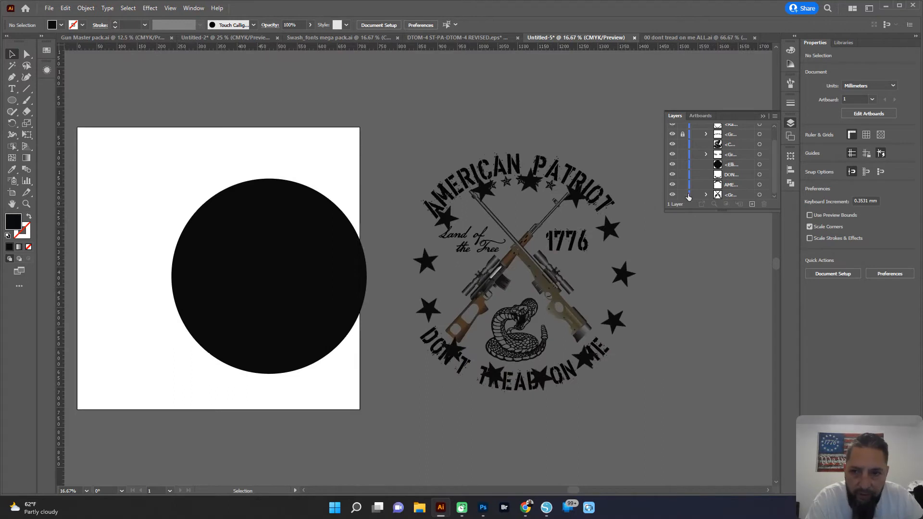
left_click(760, 186)
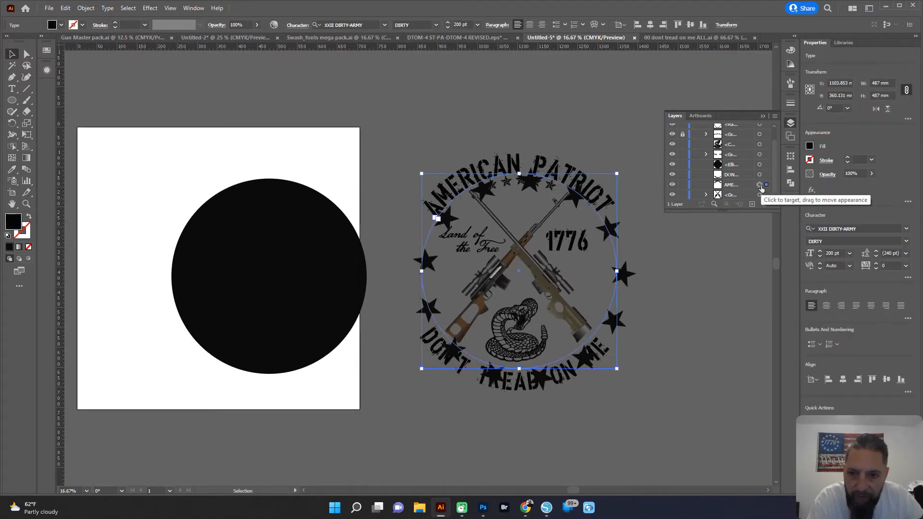
left_click(759, 174, "shift")
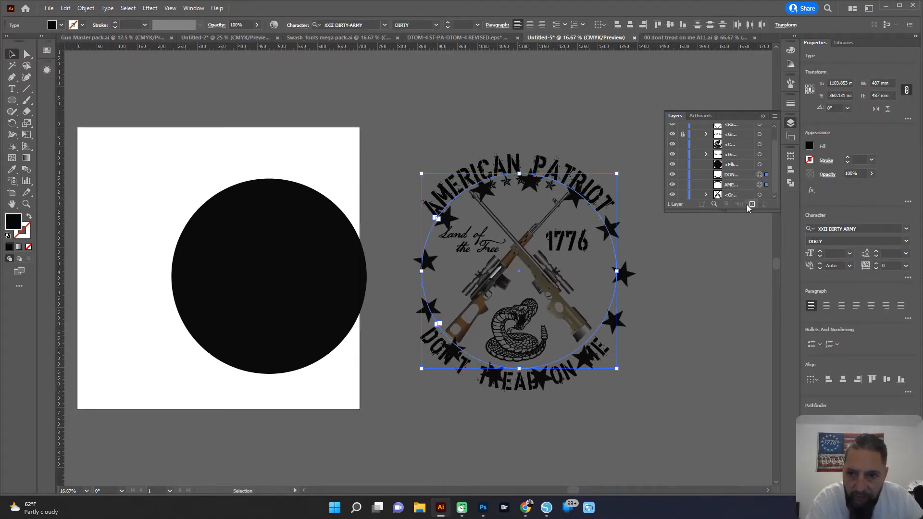
key("ctrl+g")
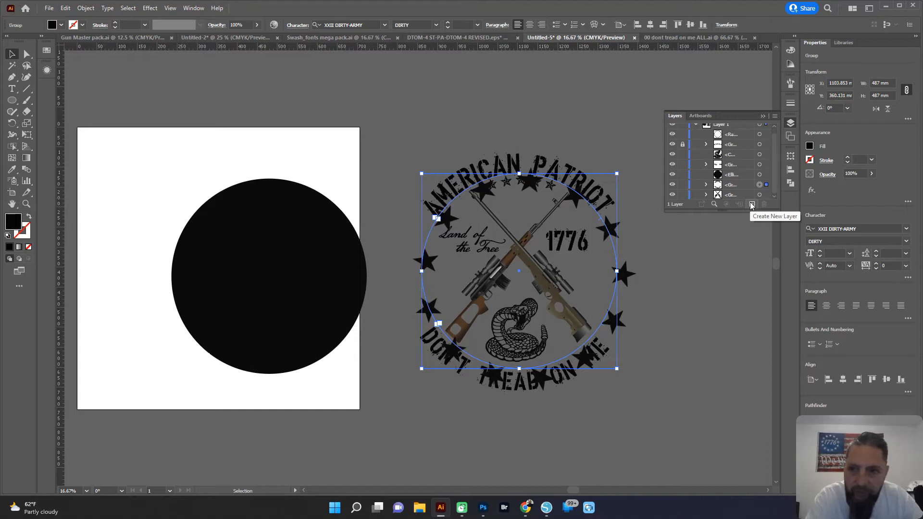
left_click(683, 185)
scroll(598, 211, "up", 1)
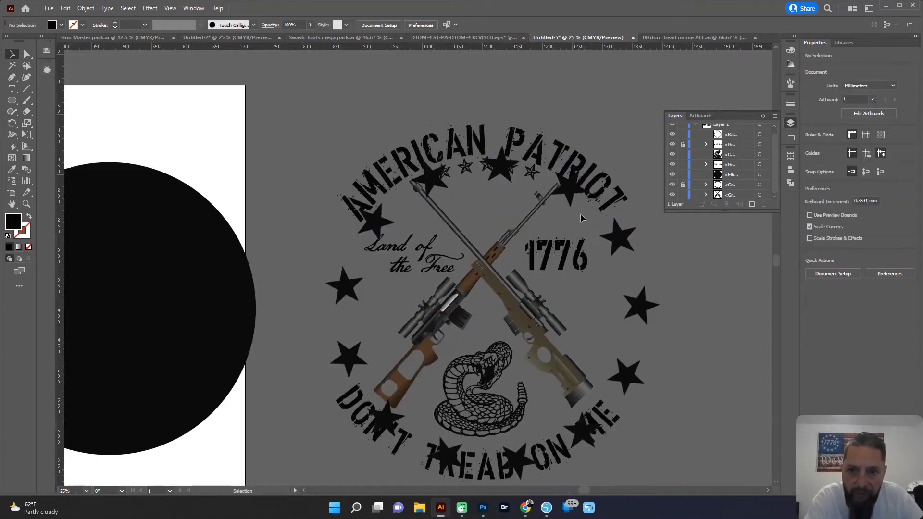
left_click_drag(517, 232, 428, 201)
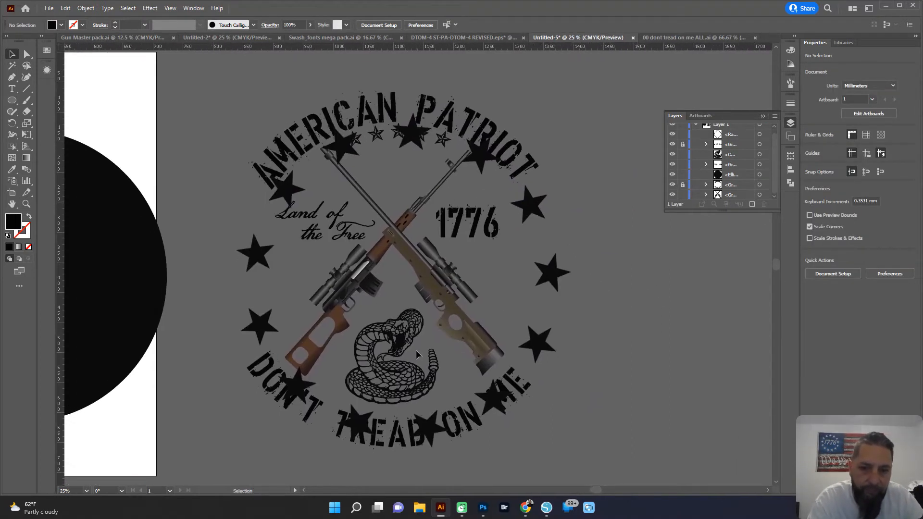
Step: Lock the group holding "Land of the Free" and "1776", and the crossed-rifles group
left_click(393, 365)
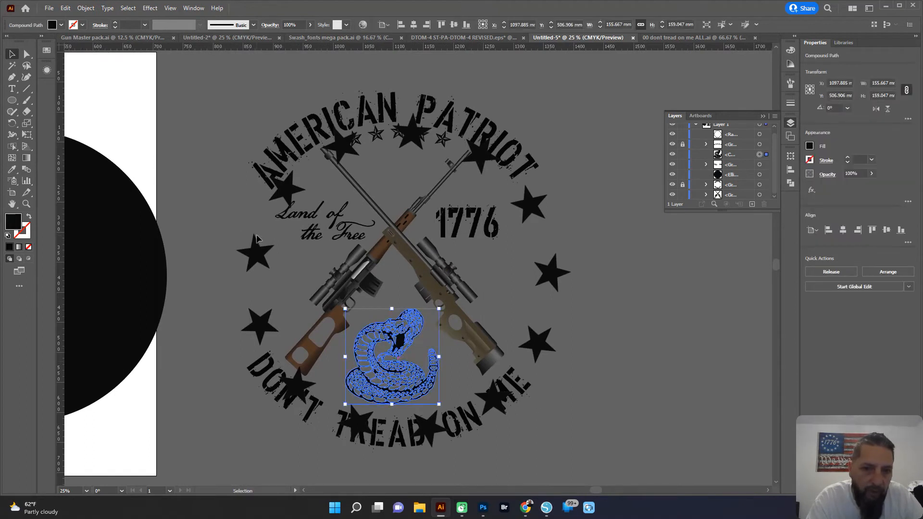
left_click(316, 236)
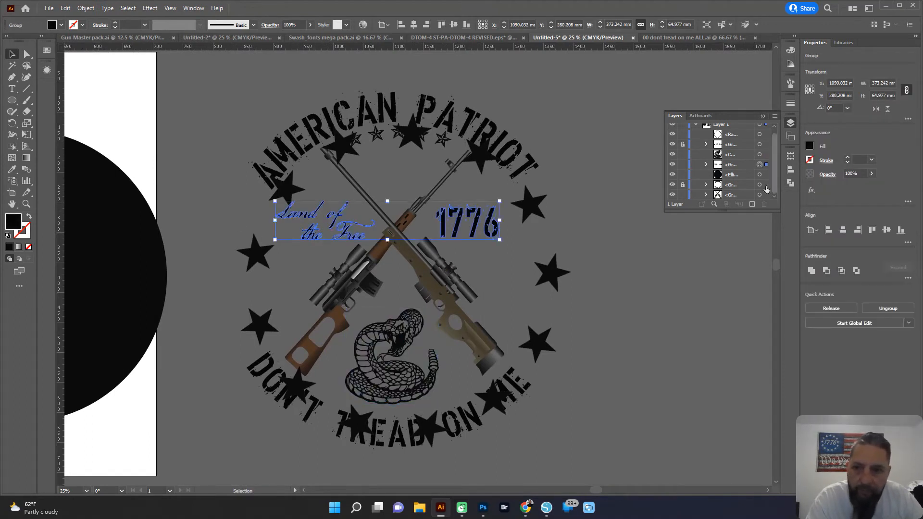
left_click(683, 164)
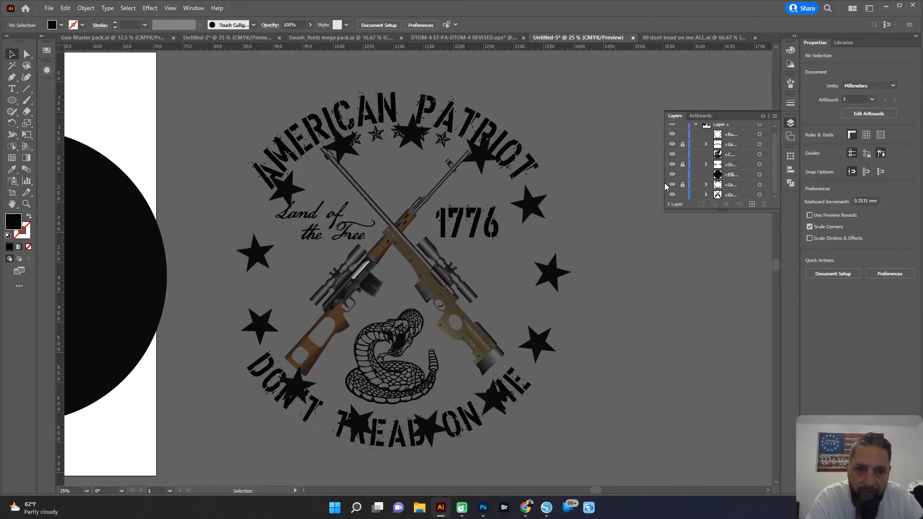
left_click(395, 243)
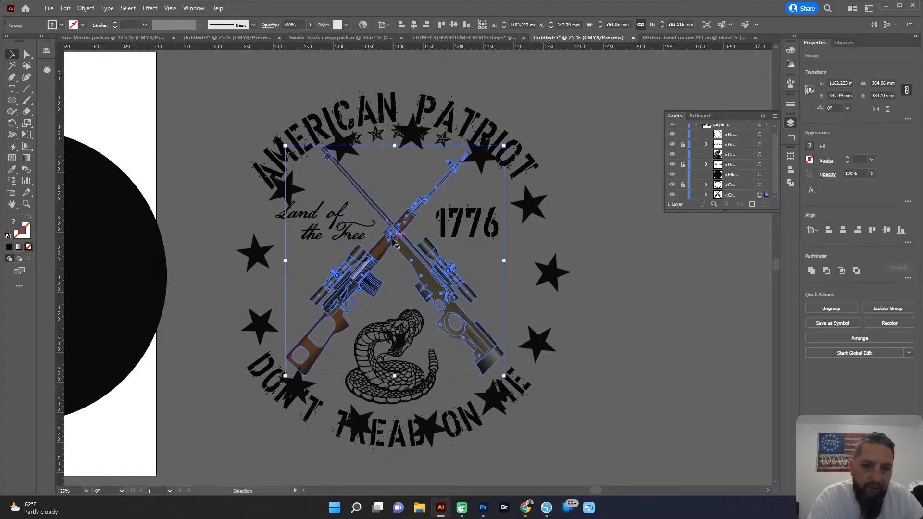
left_click(683, 194)
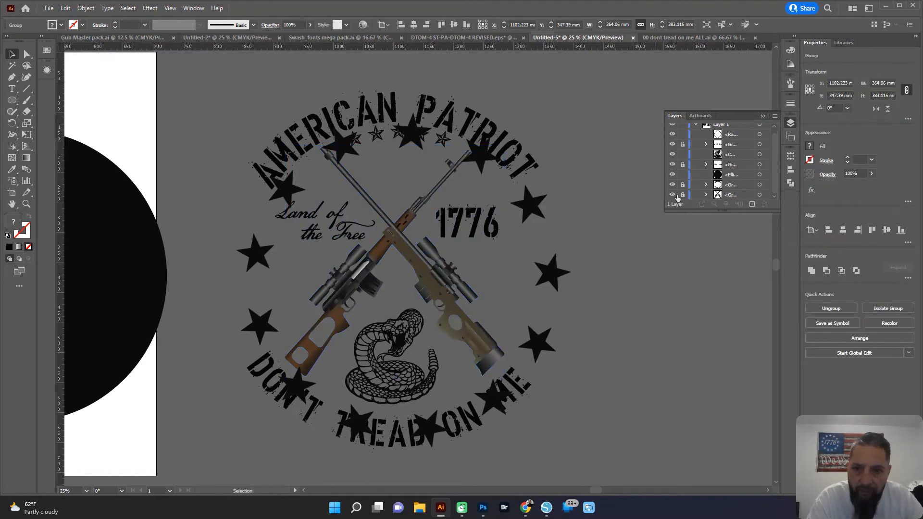
Step: Enlarge the radial ring of stars around the rifles to about 590 mm across
left_click(258, 256)
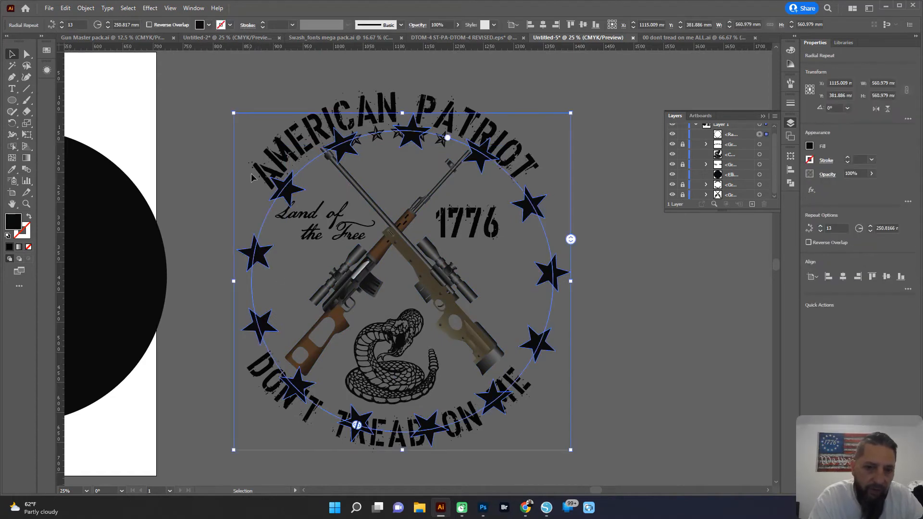
scroll(270, 188, "down", 1)
left_click_drag(244, 144, 234, 126)
scroll(213, 173, "up", 1)
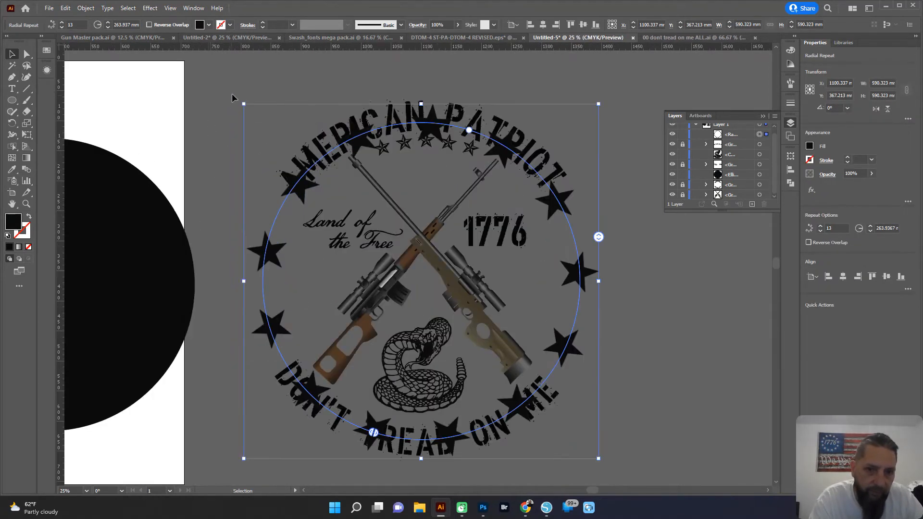
Step: Rotate the ring of stars clockwise to an angle of about 346°
left_click_drag(241, 100, 264, 98)
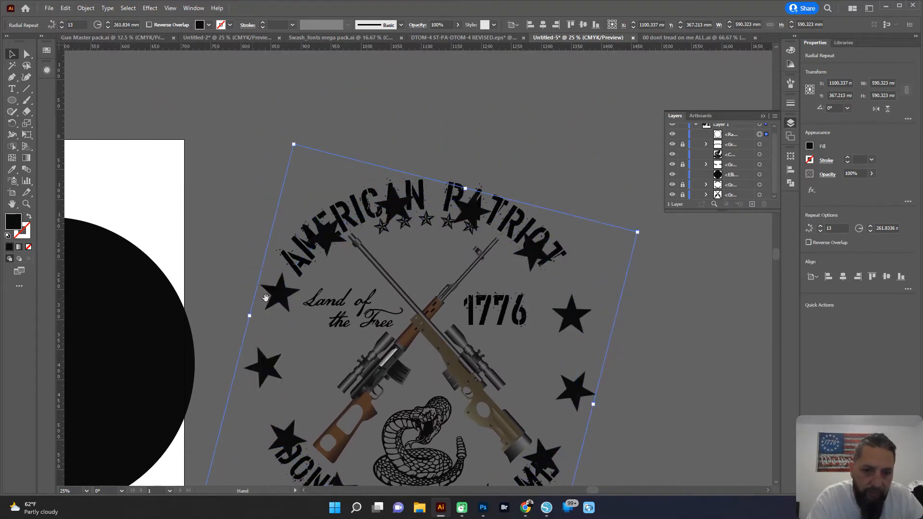
left_click_drag(266, 296, 234, 187)
scroll(494, 304, "down", 1)
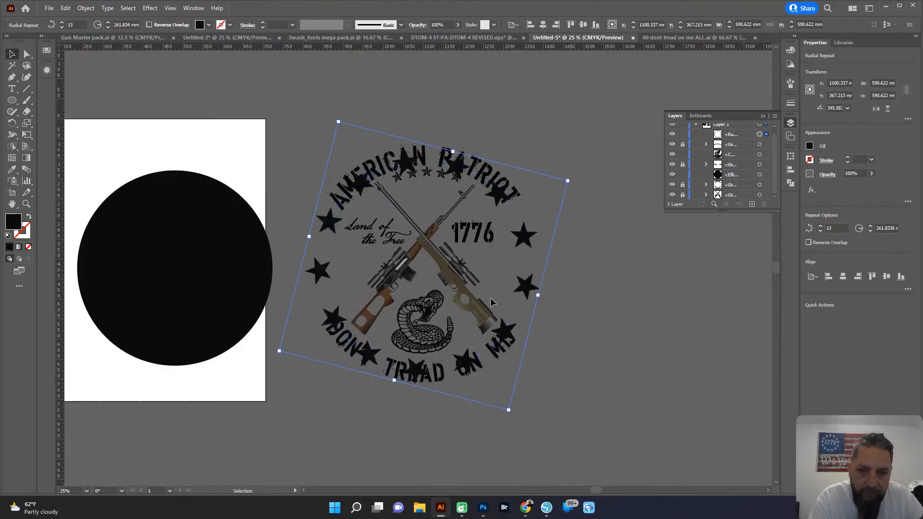
scroll(517, 282, "up", 1)
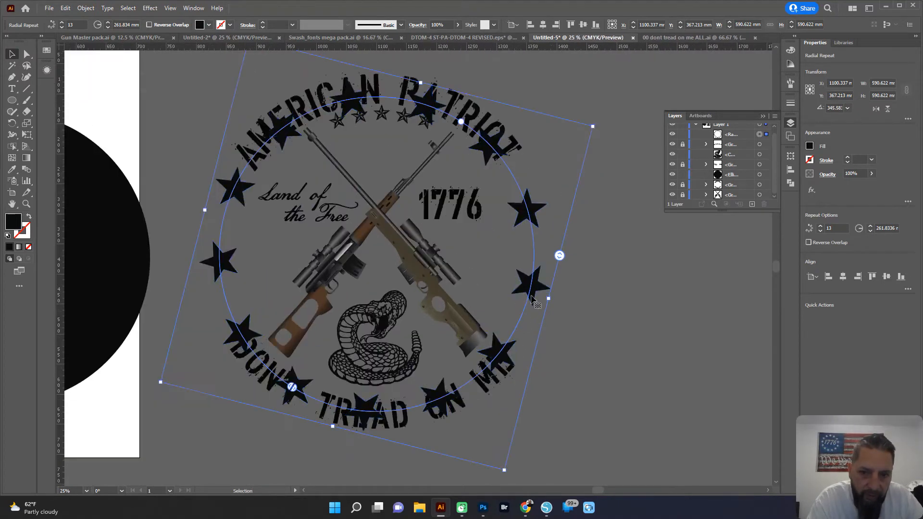
Step: Increase the radial repeat to 15 star instances and rotate the ring to about 352.5°
mouse_move(560, 255)
left_mouse_down()
mouse_move(556, 271)
mouse_move(563, 244)
left_mouse_up()
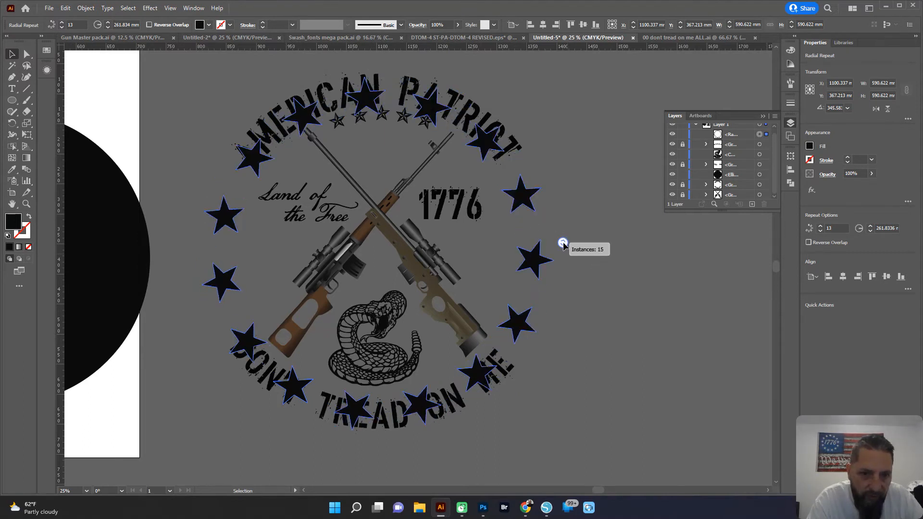
left_click_drag(563, 244, 562, 244)
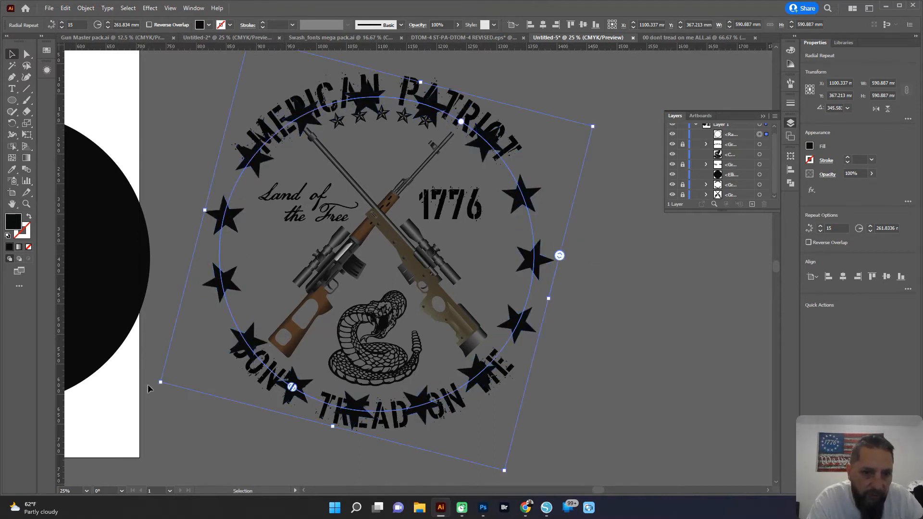
left_click_drag(156, 387, 166, 419)
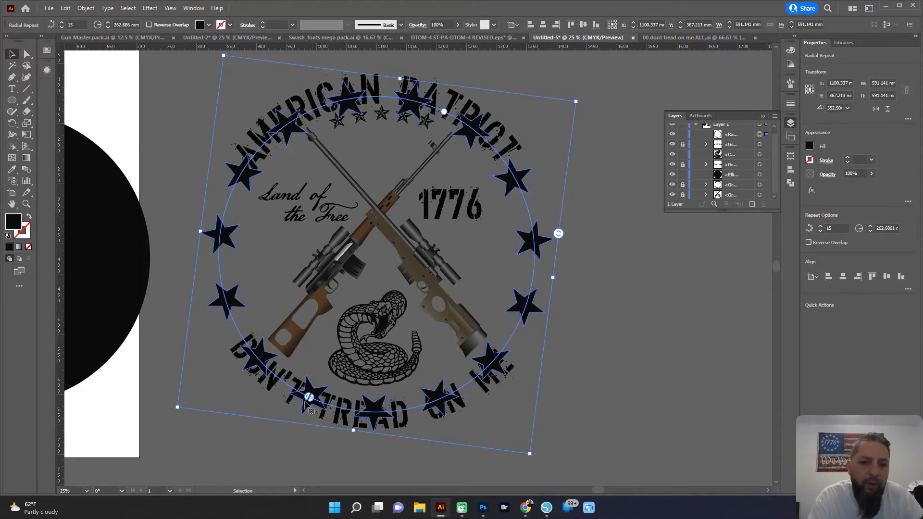
Step: Trim the radial repeat to 10 stars, clearing the lower arc behind "DON'T TREAD ON ME"
left_click_drag(309, 397, 517, 378)
left_click_drag(308, 398, 225, 298)
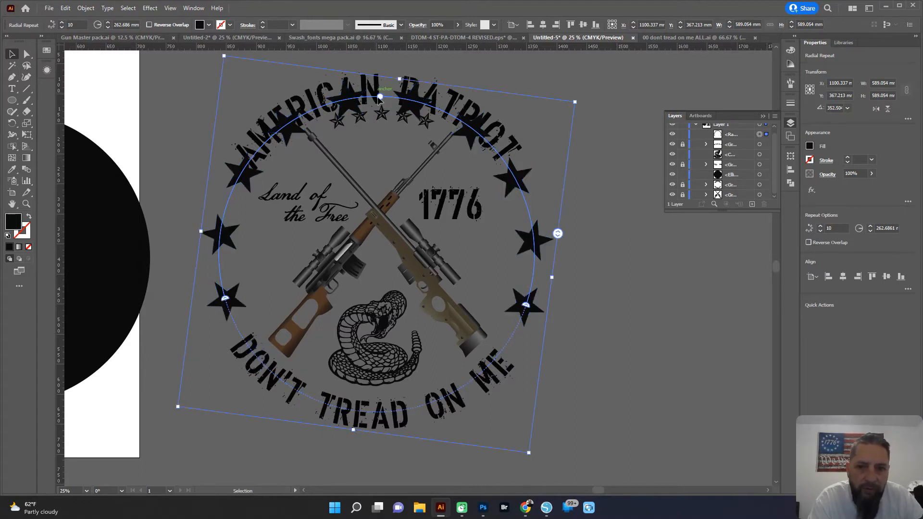
Step: Move the star arc down about 23 mm and rotate it to about 355° to level both ends
key("Down")
key("shift+Down")
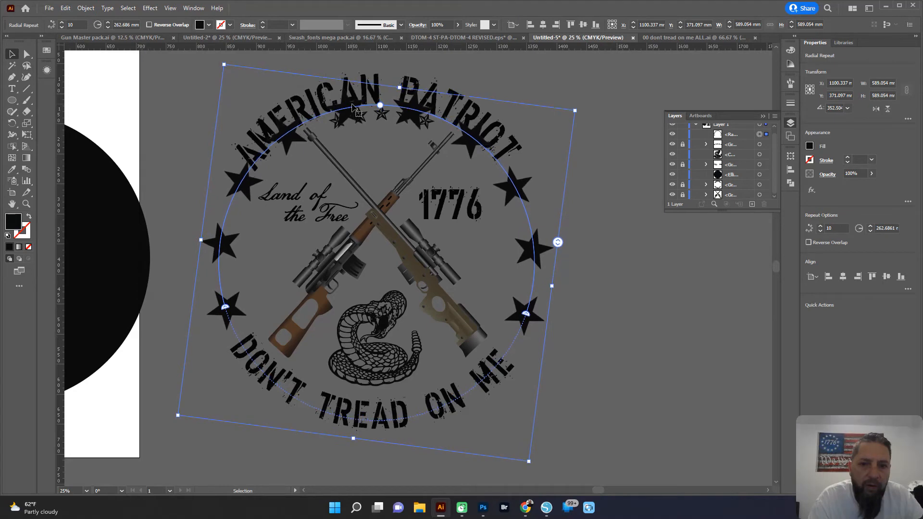
key("Down")
key("Down")
key("Down")
key("Down")
key("Down")
key("Down")
key("Down")
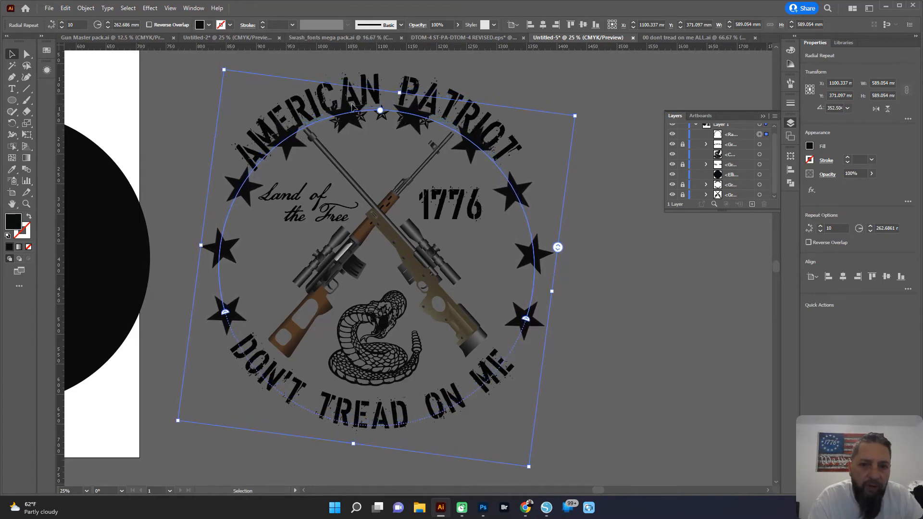
left_click_drag(178, 426, 183, 445)
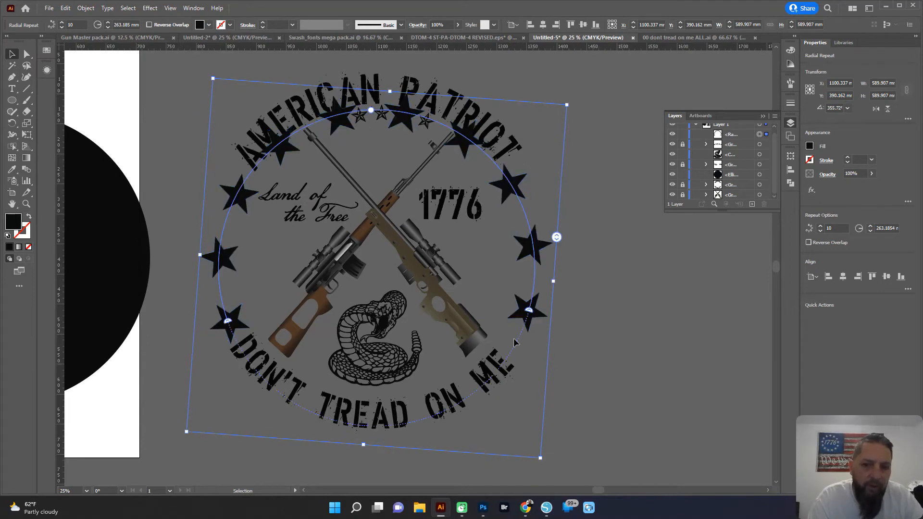
left_click_drag(181, 438, 179, 435)
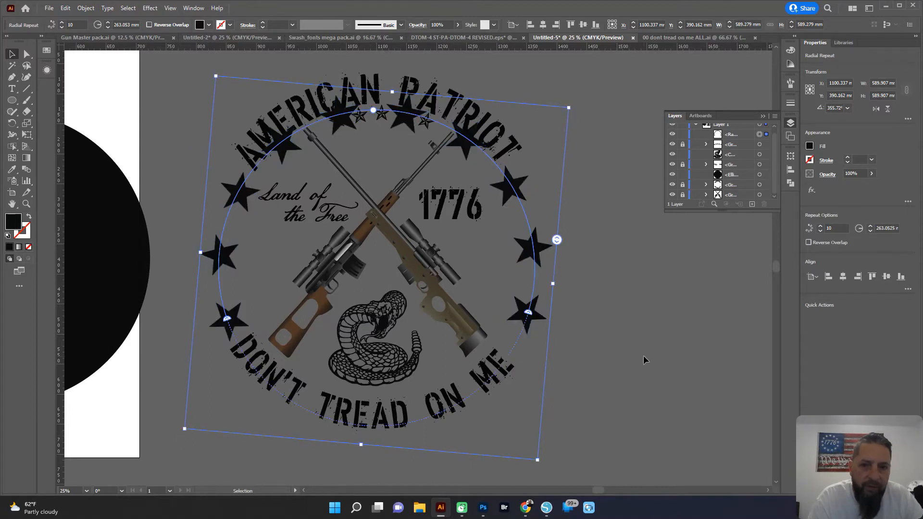
Step: Expand the radial star repeat with Object and Fill, and ungroup it into separate stars
left_click(85, 8)
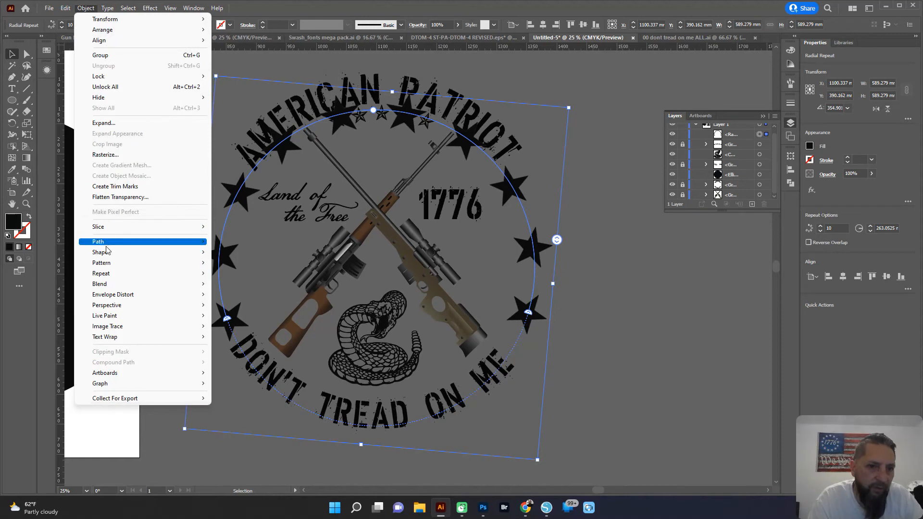
left_click(104, 123)
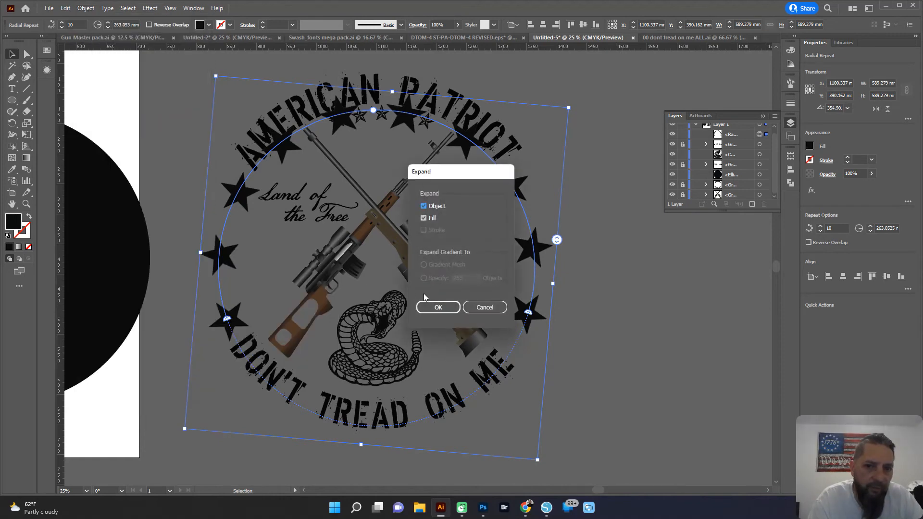
left_click(438, 305)
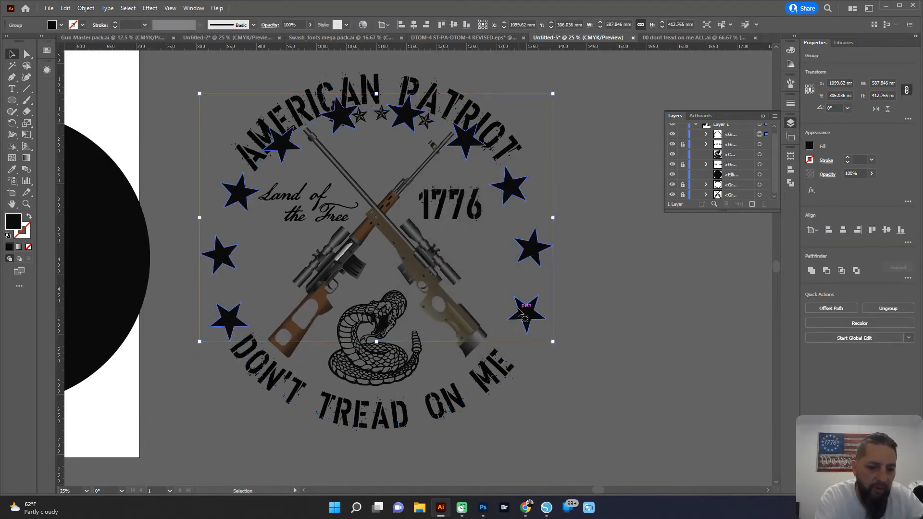
key("ctrl+shift+g")
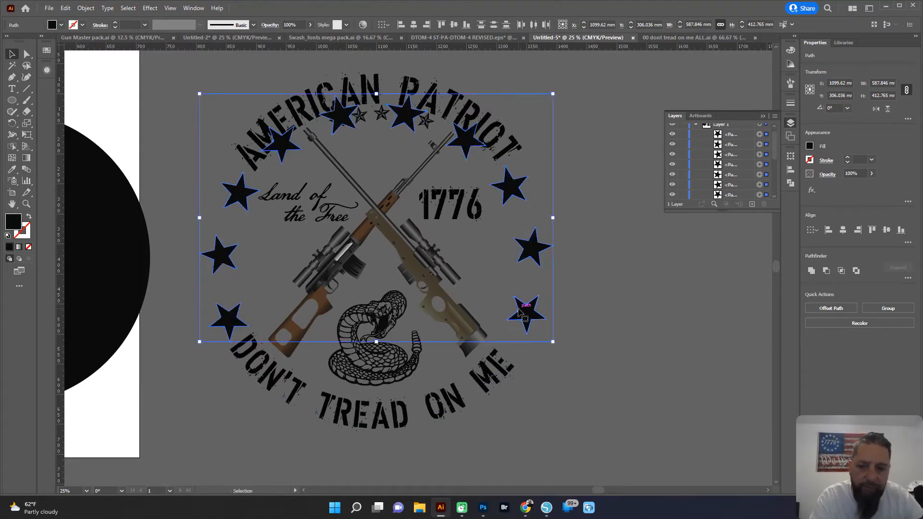
Step: Delete the four large stars overlapping the "AMERICAN PATRIOT" text
left_click(616, 239)
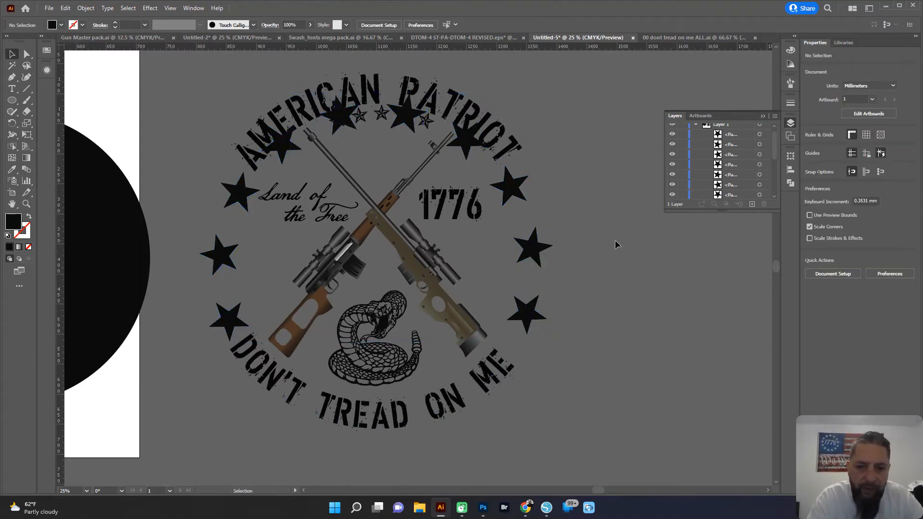
left_click(466, 152)
left_click(401, 121, "shift")
left_click(343, 121, "shift")
left_click(282, 144, "shift")
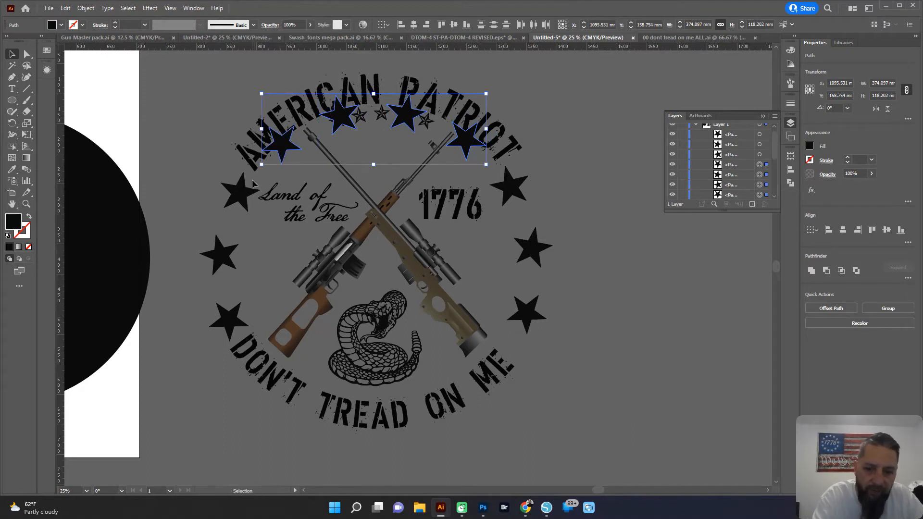
key("Delete")
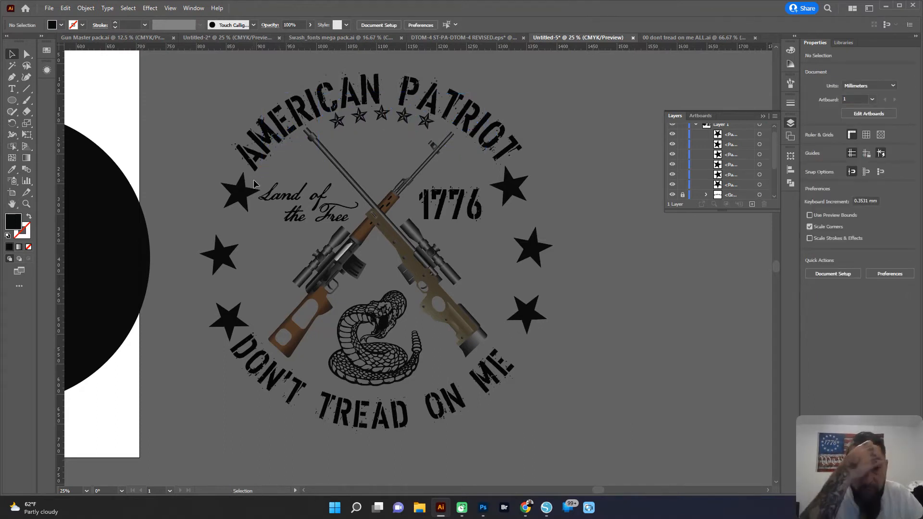
Step: Unlock all locked artwork groups and check the layer's object list
scroll(254, 182, "down", 1)
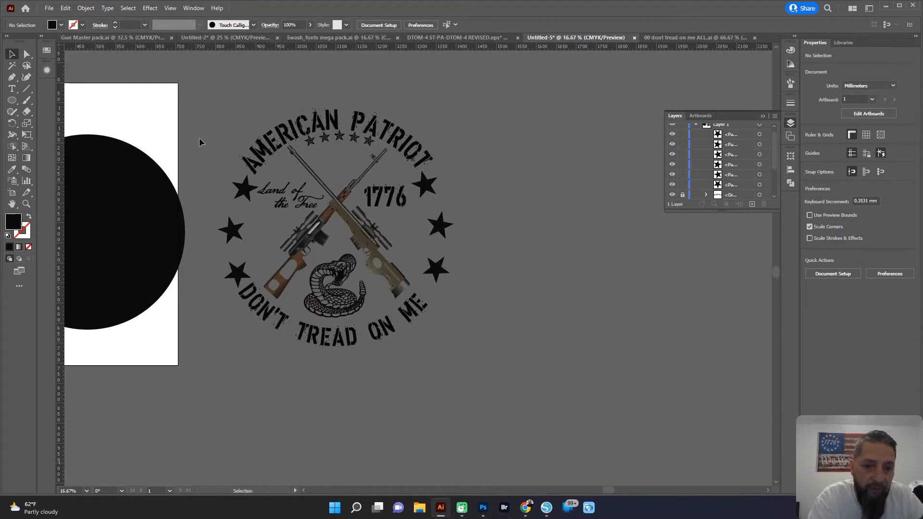
left_click_drag(212, 109, 252, 121)
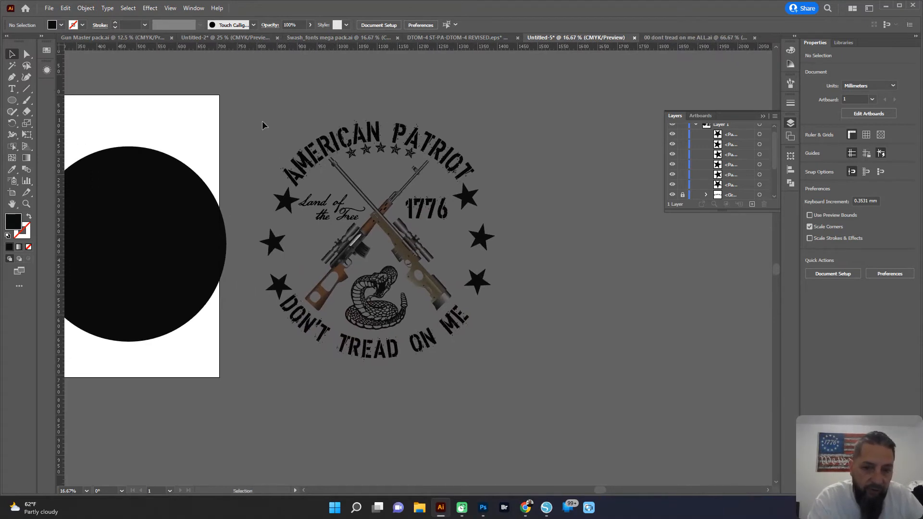
scroll(702, 175, "down", 3)
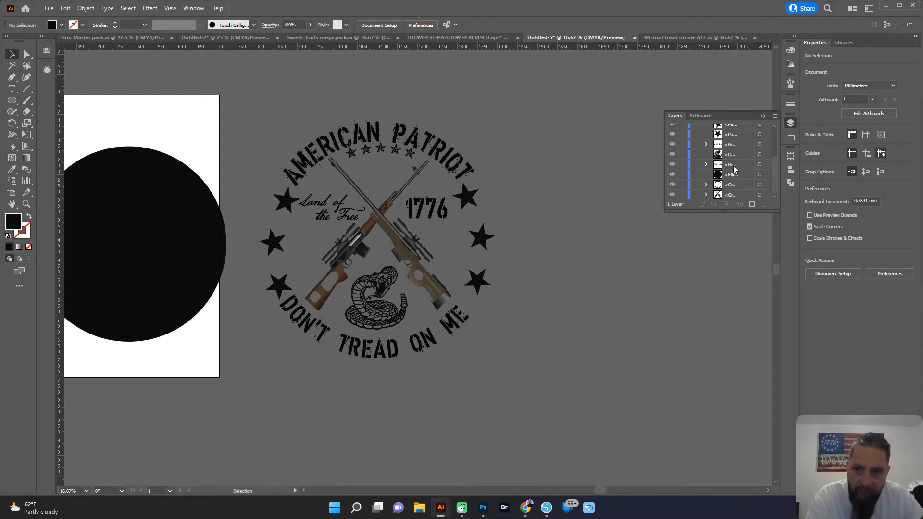
scroll(734, 168, "up", 3)
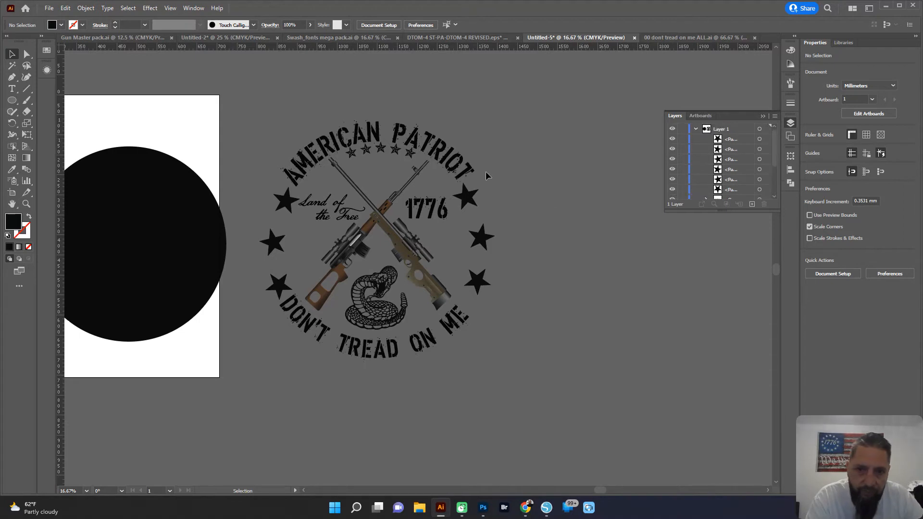
Step: Move the star beside "1776" about 6 mm right and the star beside "Land of the Free" slightly outward to the left
left_click(464, 197)
scroll(465, 197, "up", 1)
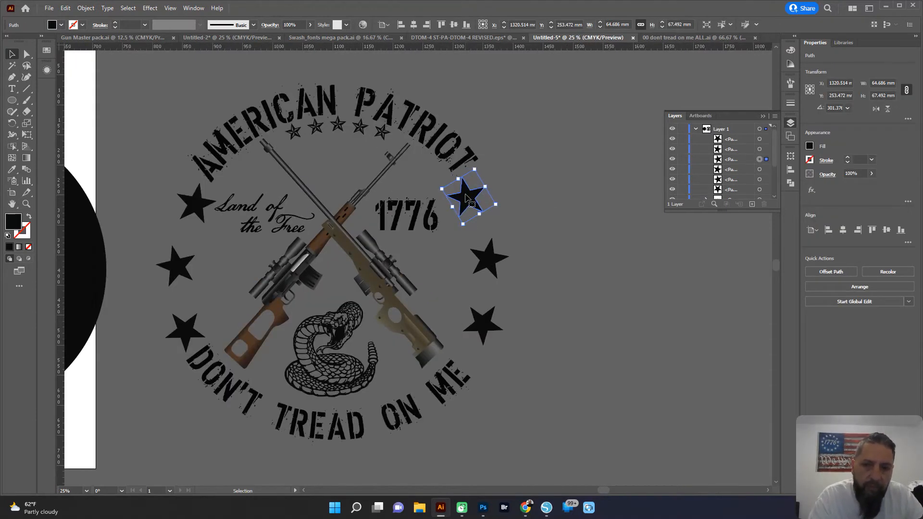
left_click_drag(465, 197, 469, 197)
left_click(203, 211)
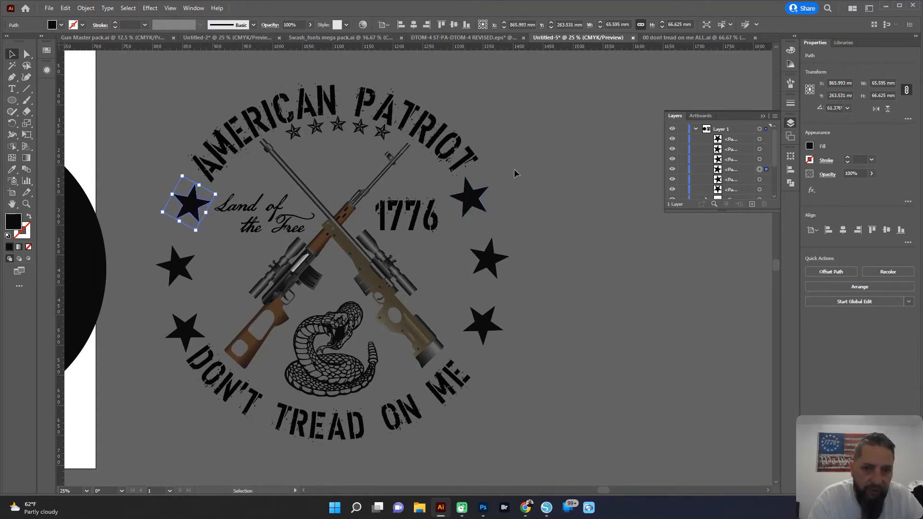
left_click(480, 197)
key("Right")
key("Right")
key("Right")
key("Right")
key("Right")
key("Right")
key("Right")
key("Right")
key("Right")
key("Right")
key("Right")
key("Right")
key("Right")
key("Right")
key("Right")
key("Right")
key("Right")
key("Right")
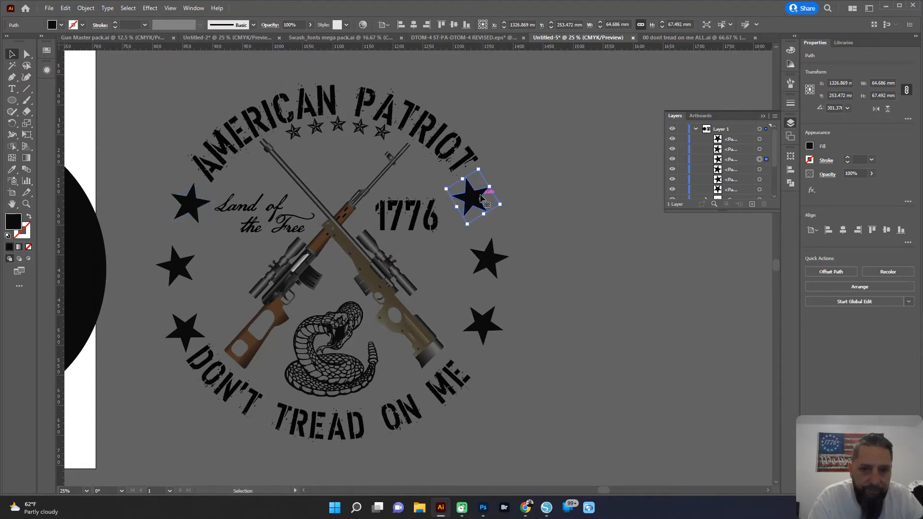
left_click(563, 233)
scroll(466, 260, "down", 1)
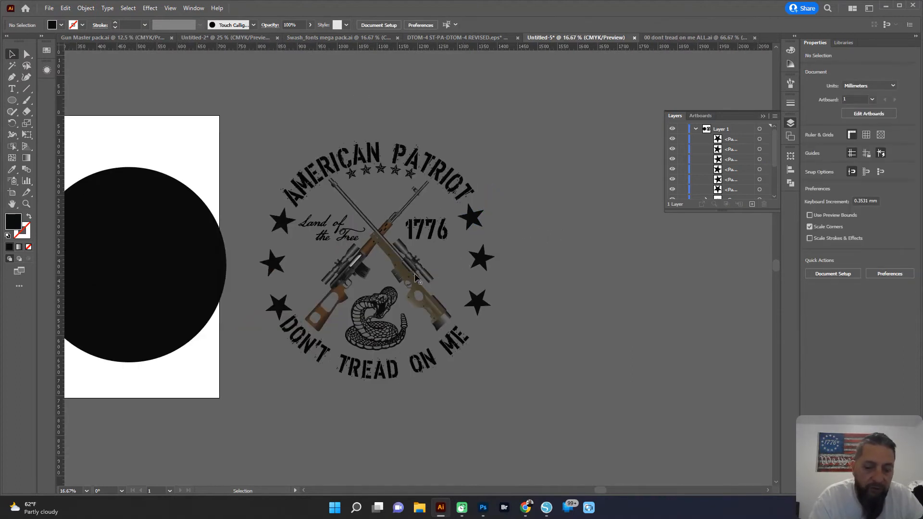
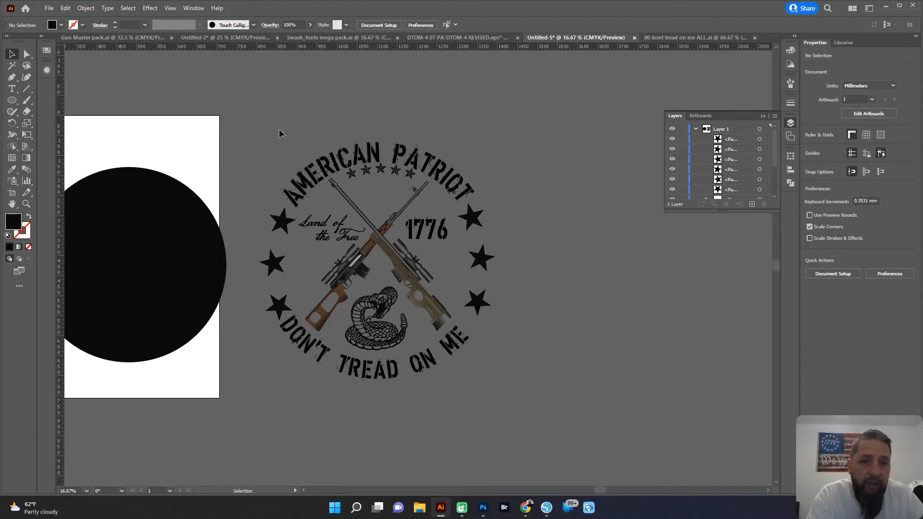
Step: Group all the unlocked badge artwork, including the text, side stars, rifles and snake
key("ctrl+a")
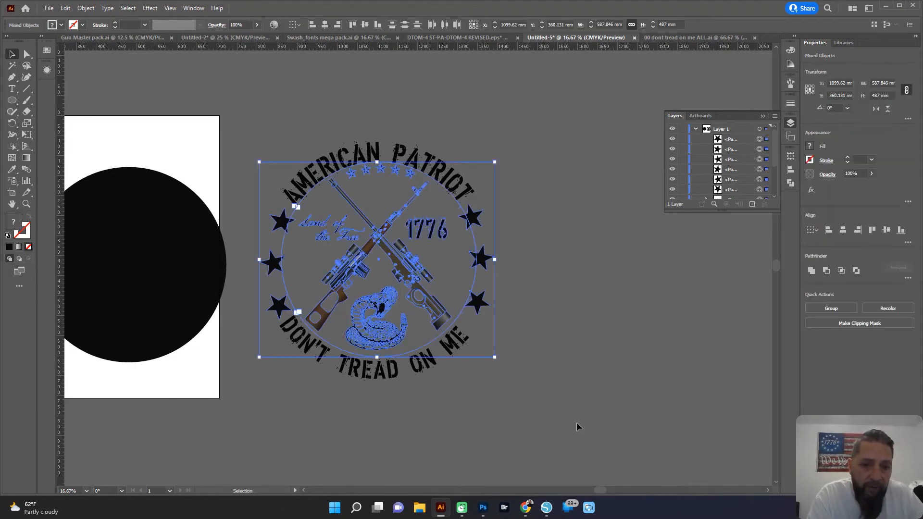
key("ctrl+g")
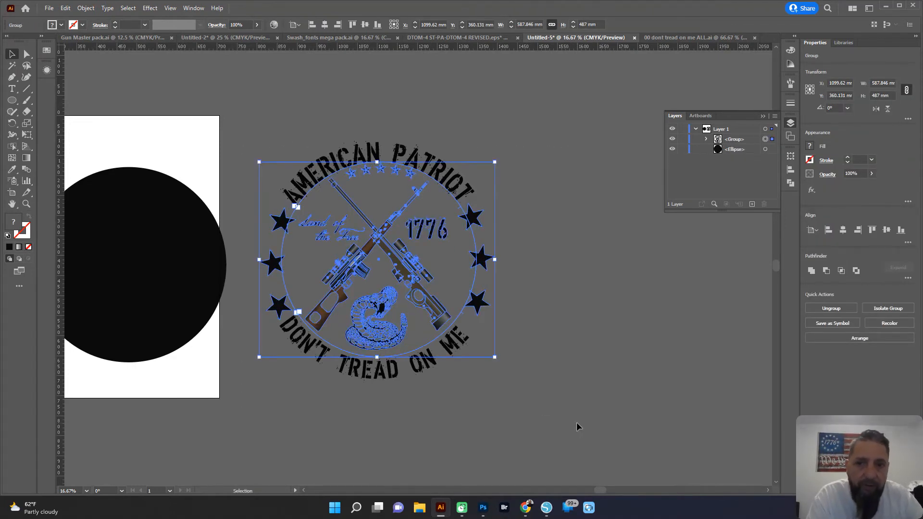
left_click(536, 307)
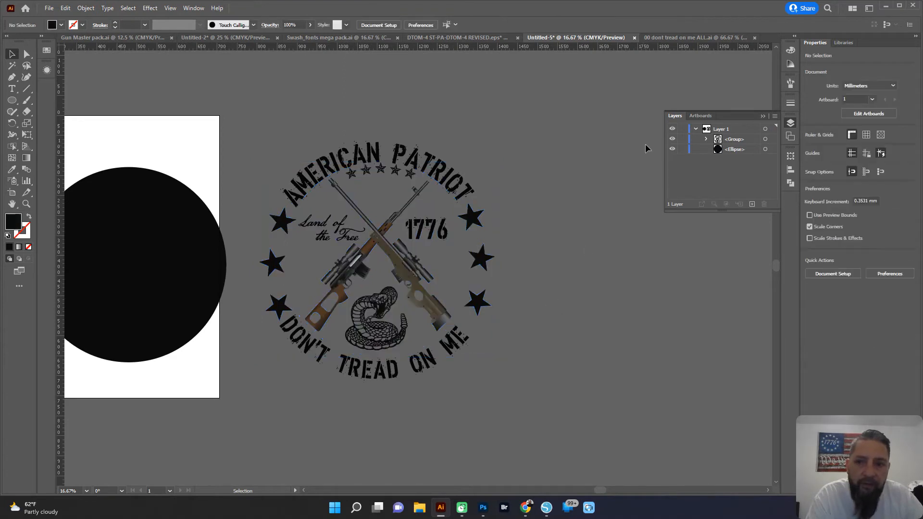
Step: Move the black circle from the artboard behind the temporarily locked badge artwork and hide the circle
left_click(682, 139)
left_click(144, 263)
left_click_drag(144, 263, 403, 240)
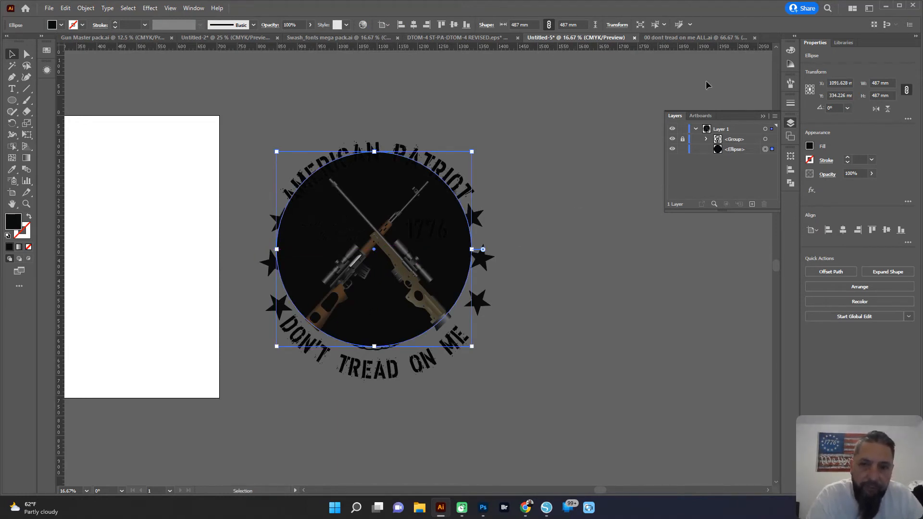
left_click(538, 150)
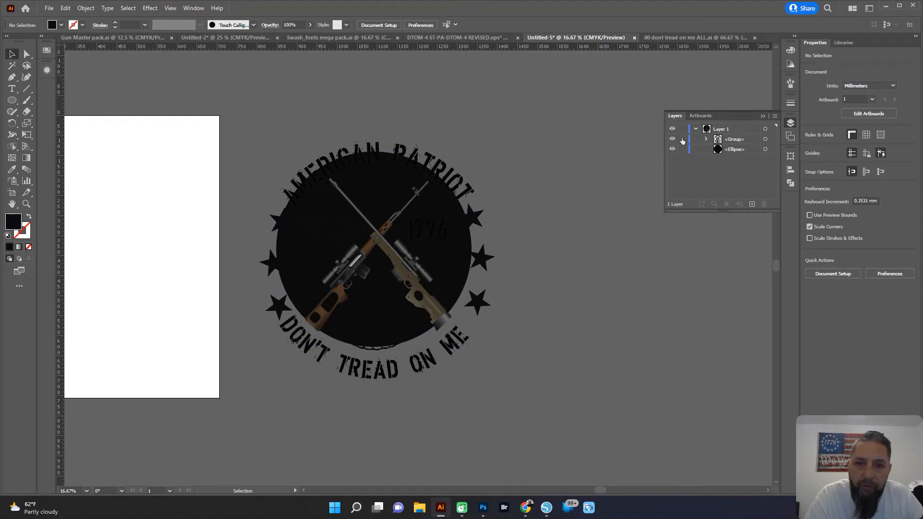
left_click(673, 149)
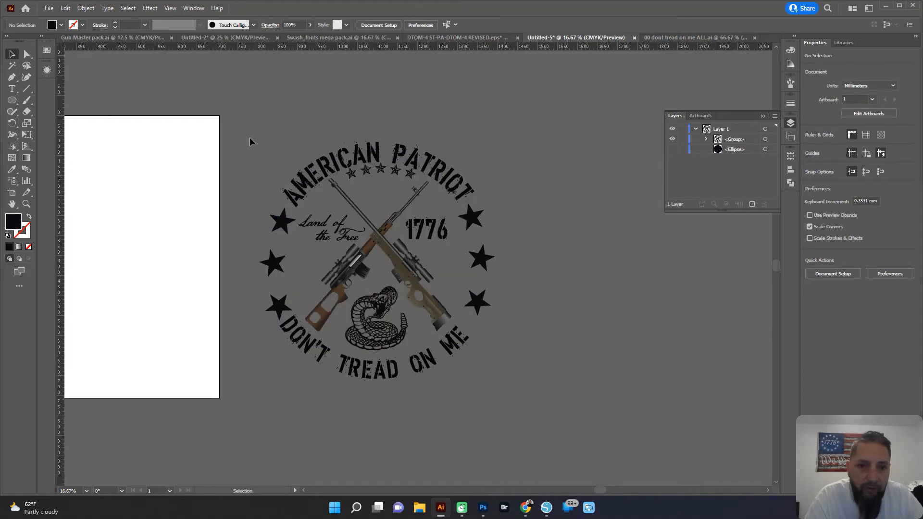
Step: Set the document units to inches
left_click_drag(476, 331, 517, 376)
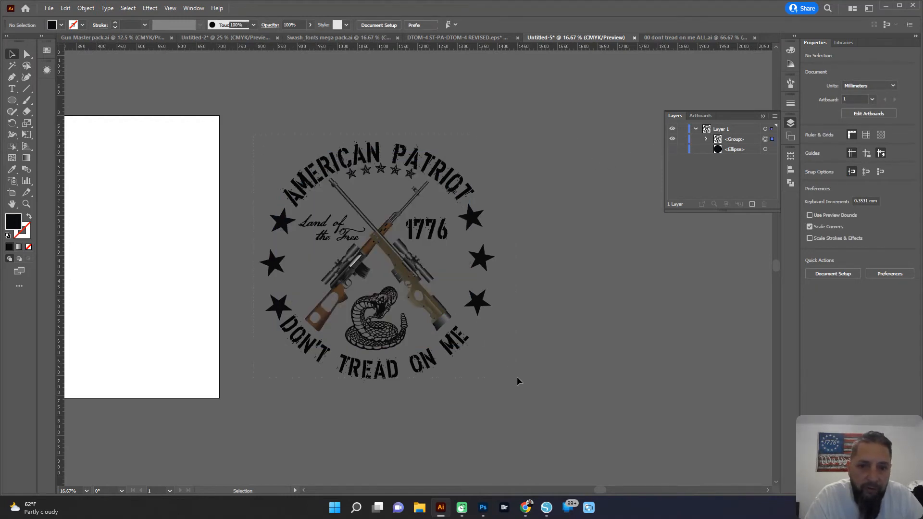
left_click(555, 88)
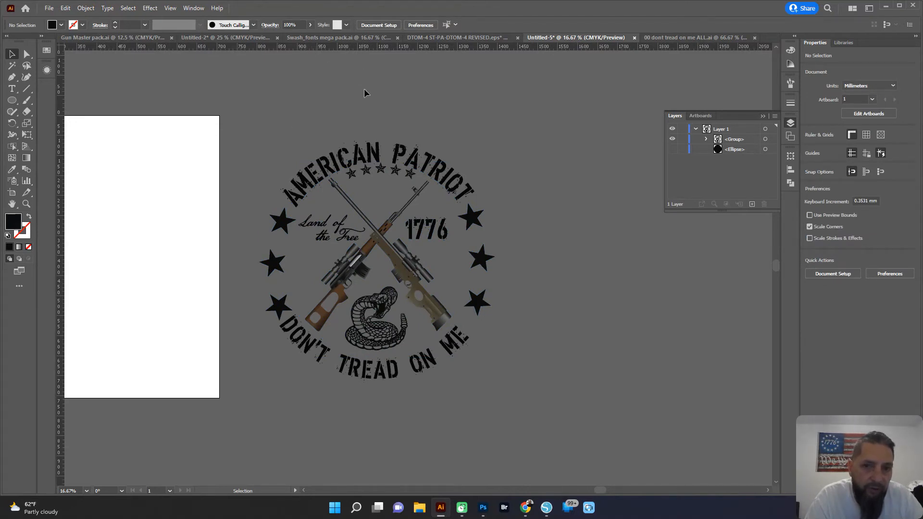
left_click(378, 26)
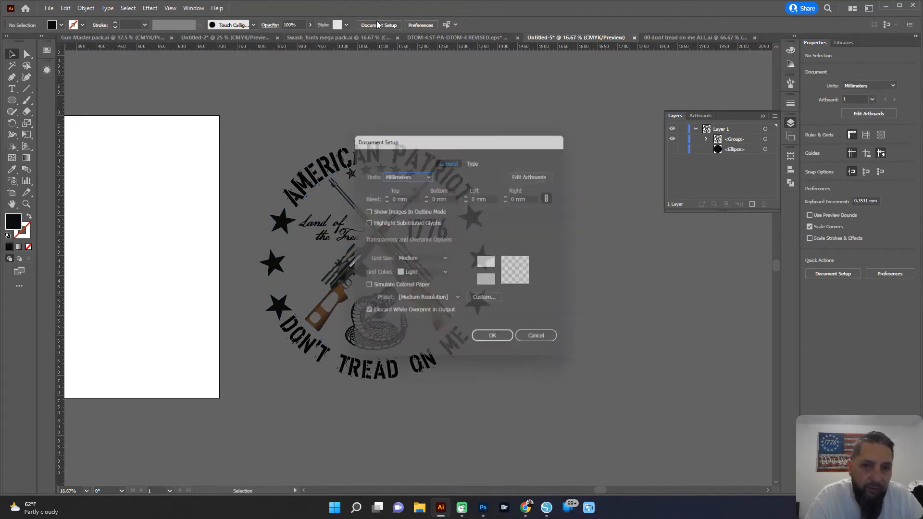
left_click(407, 174)
left_click(407, 207)
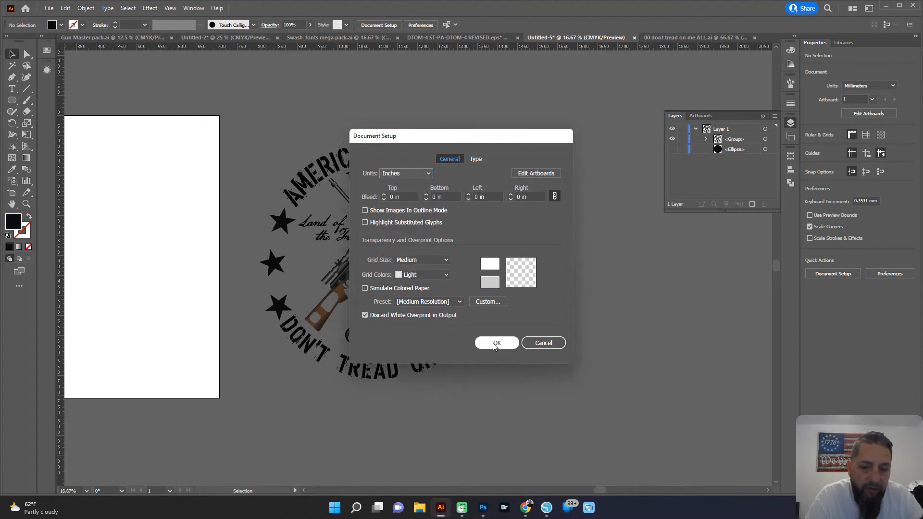
left_click(495, 343)
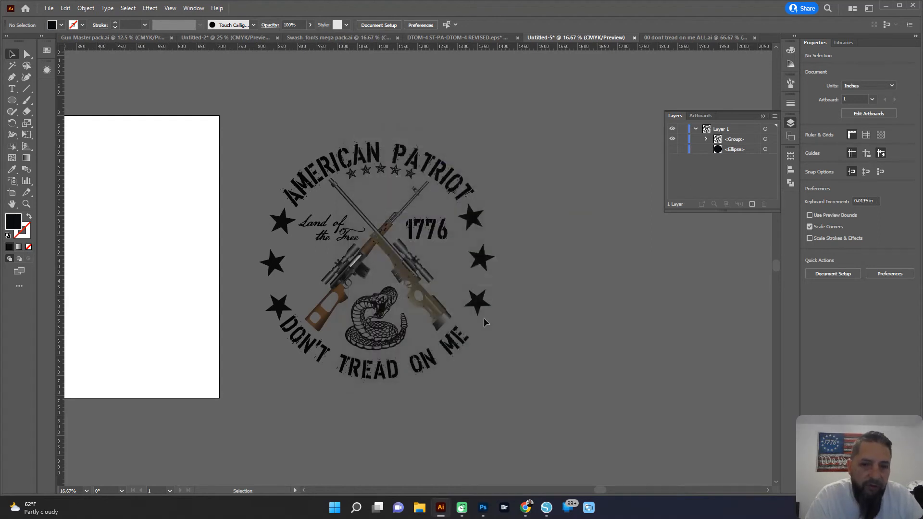
Step: Show the black circle and scale the badge artwork group proportionally to a width of 6 in
left_click(672, 149)
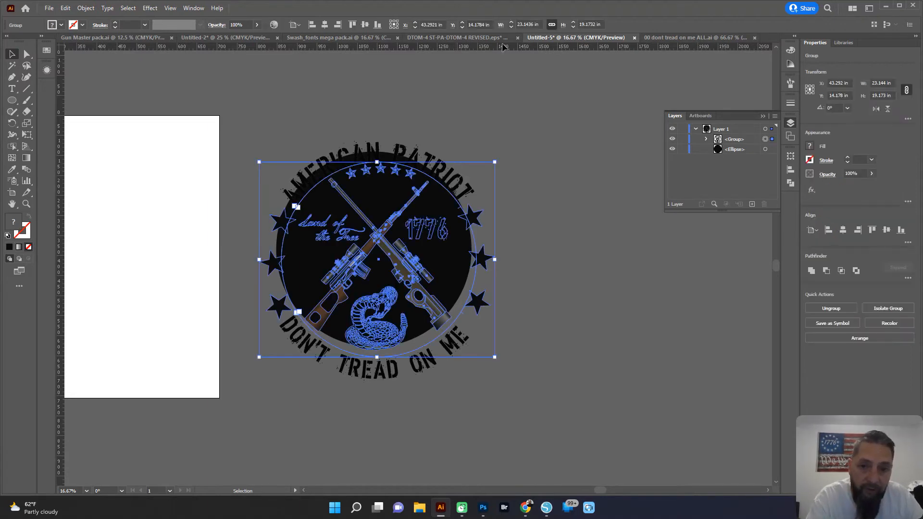
double_click(520, 24)
type("6")
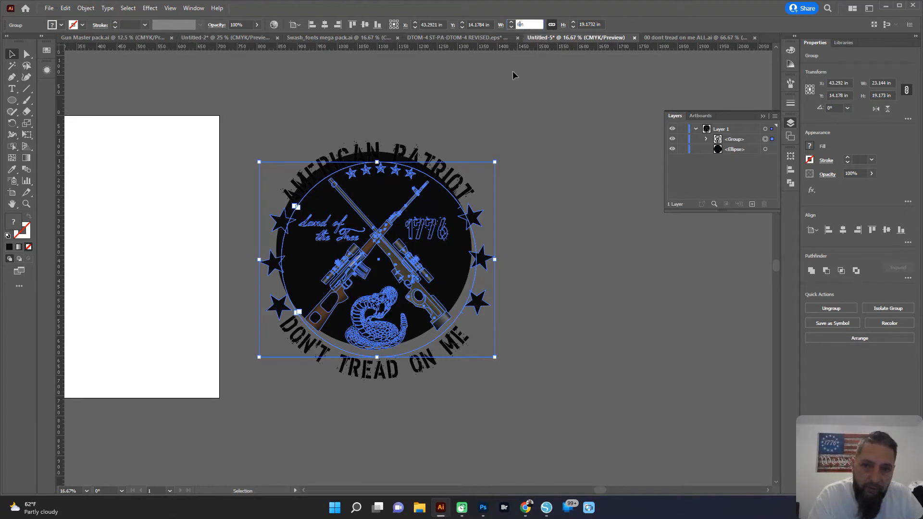
key("Return")
left_click(465, 193)
Step: Scale the black circle proportionally to 6.5 in in diameter
left_click(437, 197)
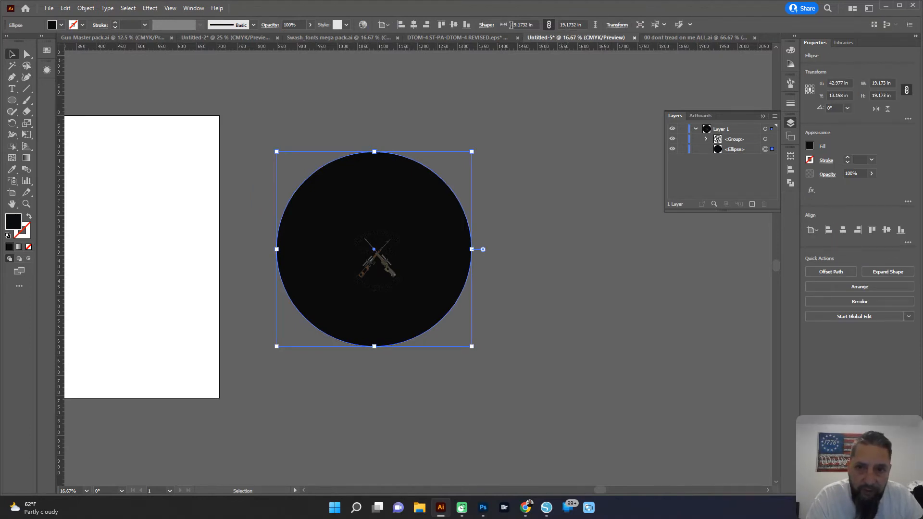
left_click(617, 25)
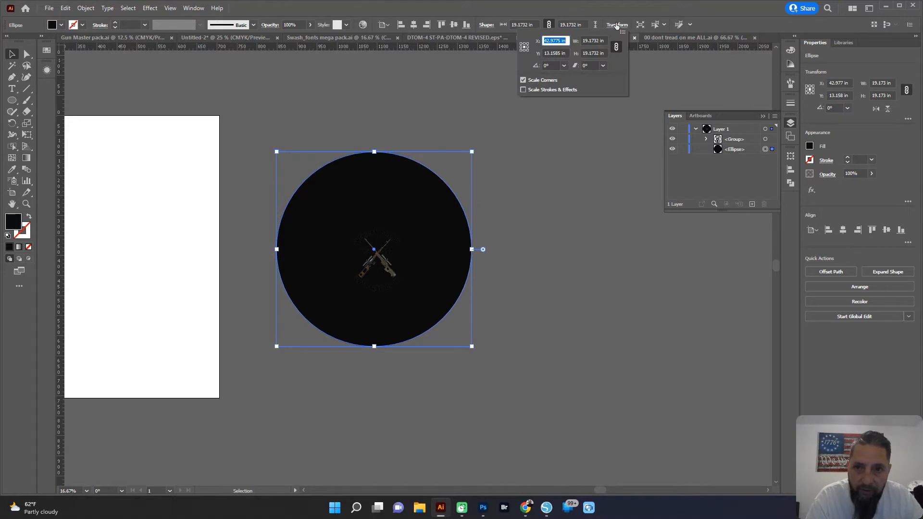
double_click(587, 41)
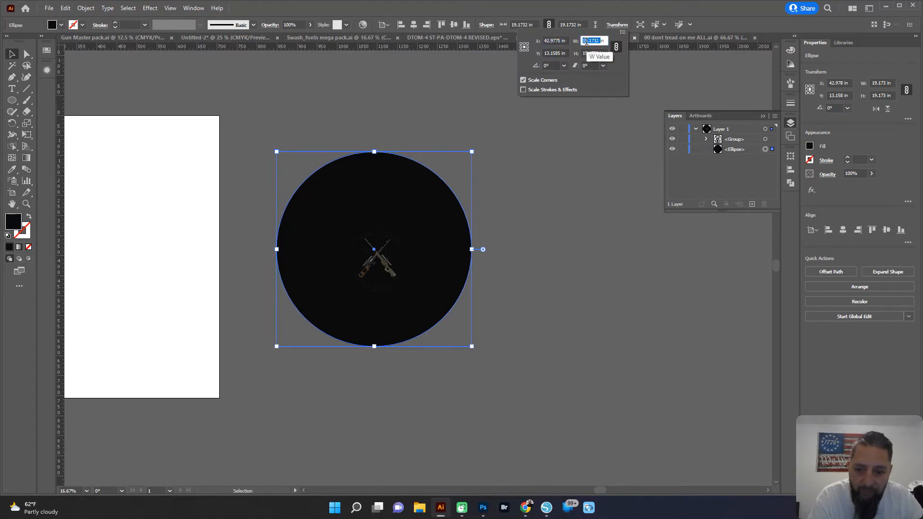
type("6")
key("Return")
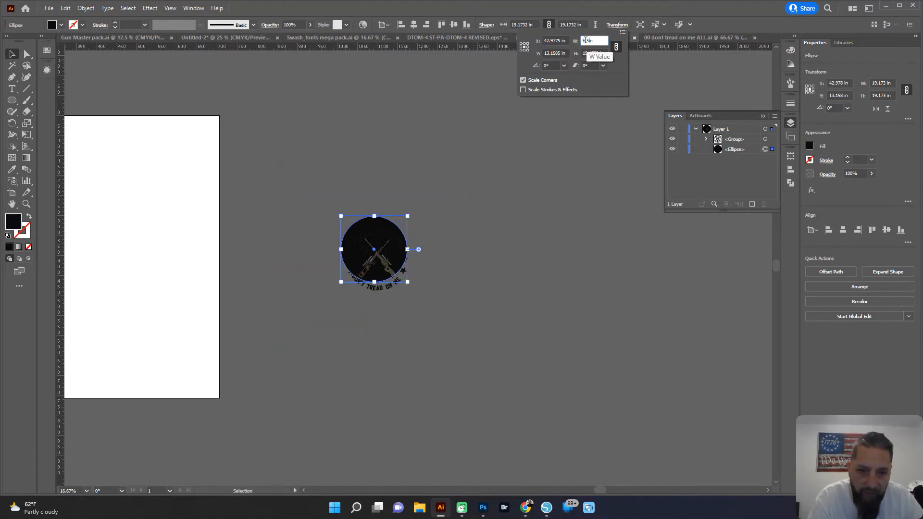
left_click(362, 169)
Step: Align the centres of the artwork group and the black circle horizontally and vertically
scroll(317, 215, "up", 2, "alt")
key("ctrl+a")
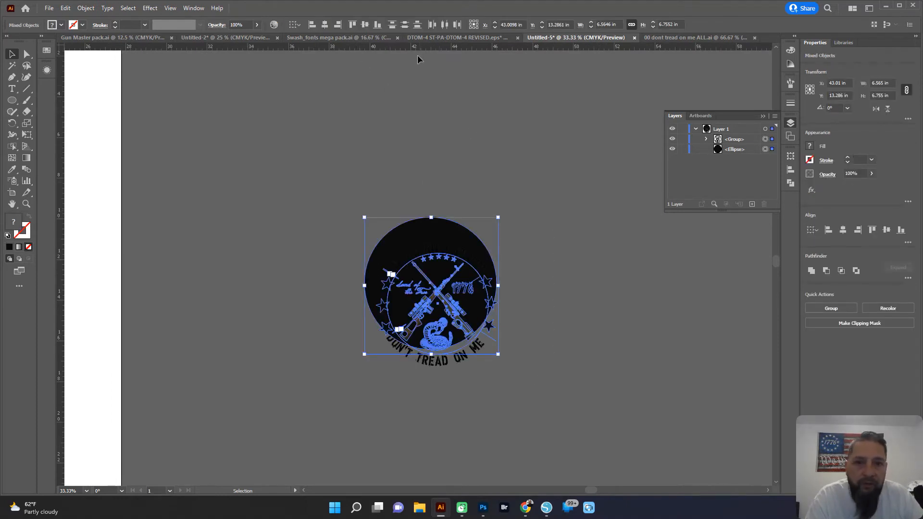
left_click(324, 25)
left_click(365, 25)
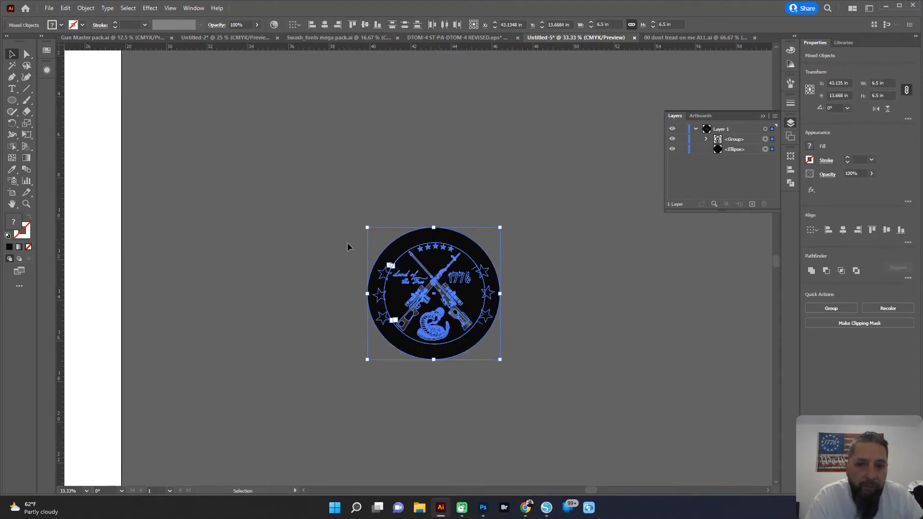
left_click(347, 242)
Step: Swap the circle's fill and stroke to make it a black 1 pt outline without fill
key("ctrl+=")
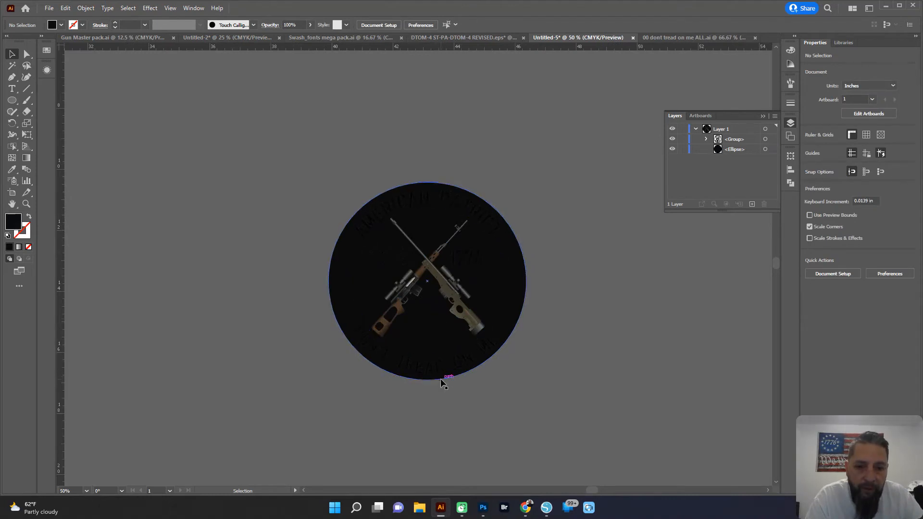
left_click(765, 151)
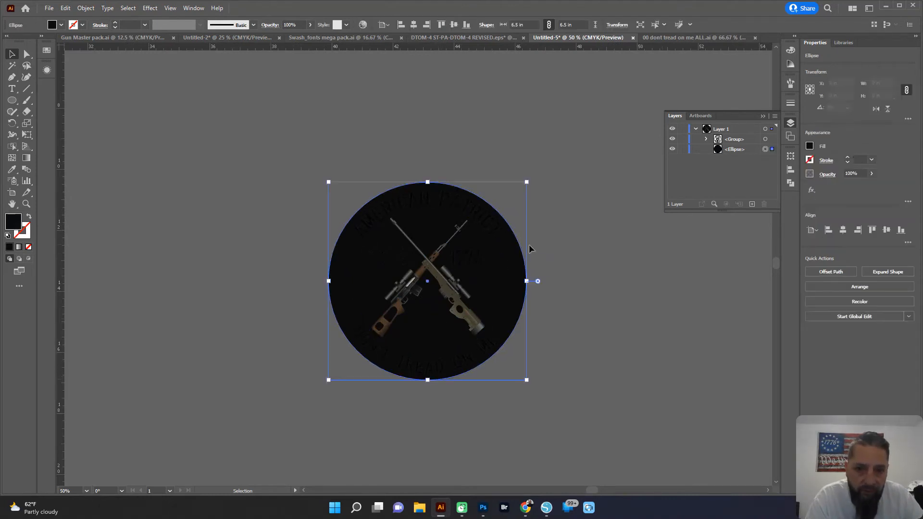
key("ctrl+=")
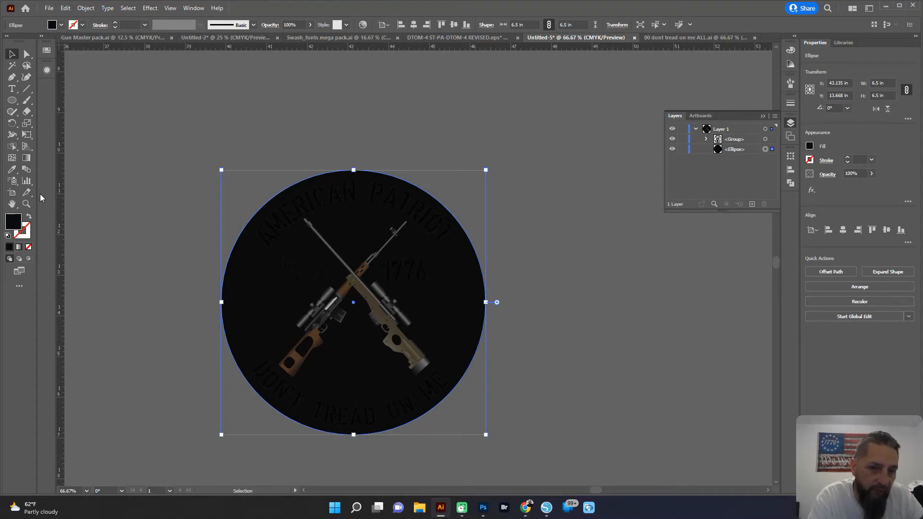
left_click(30, 218)
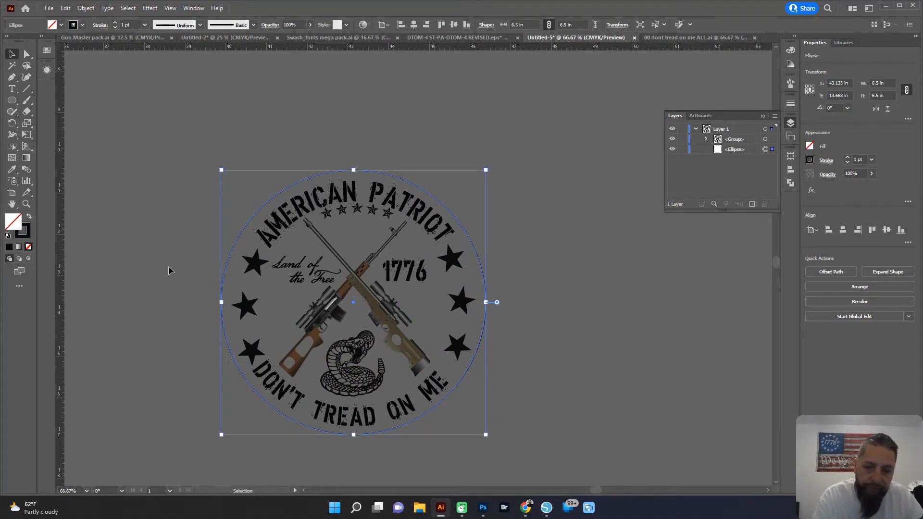
Step: Set the circle outline's diameter to 6.375 in, keeping its proportions
left_click_drag(279, 330, 294, 284)
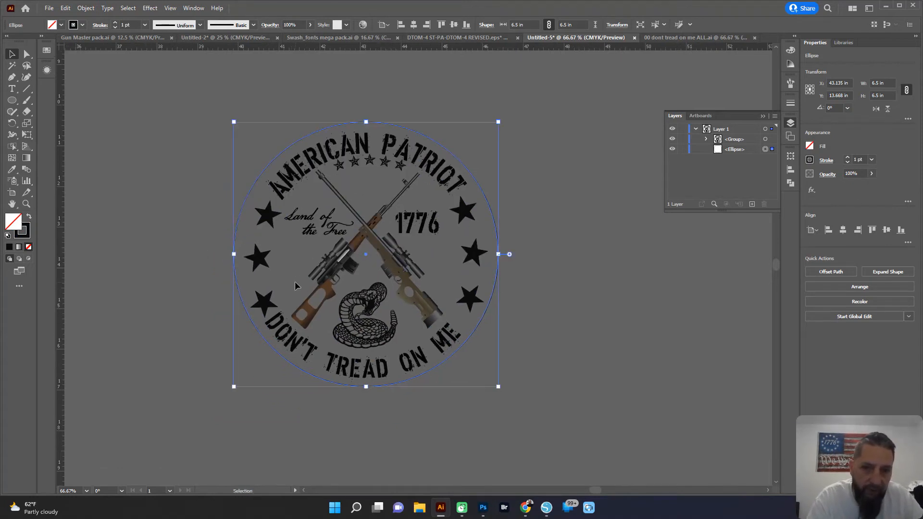
left_click(616, 25)
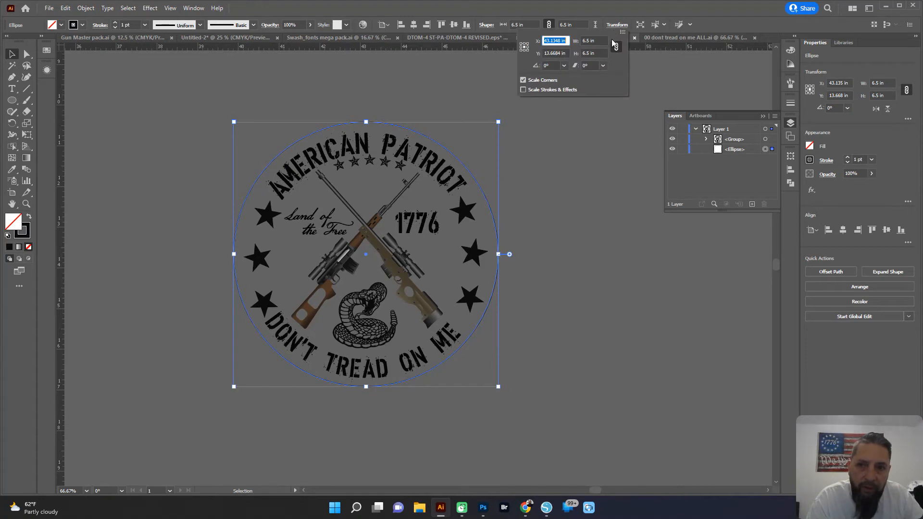
left_click(586, 41)
type("6.25")
key("Return")
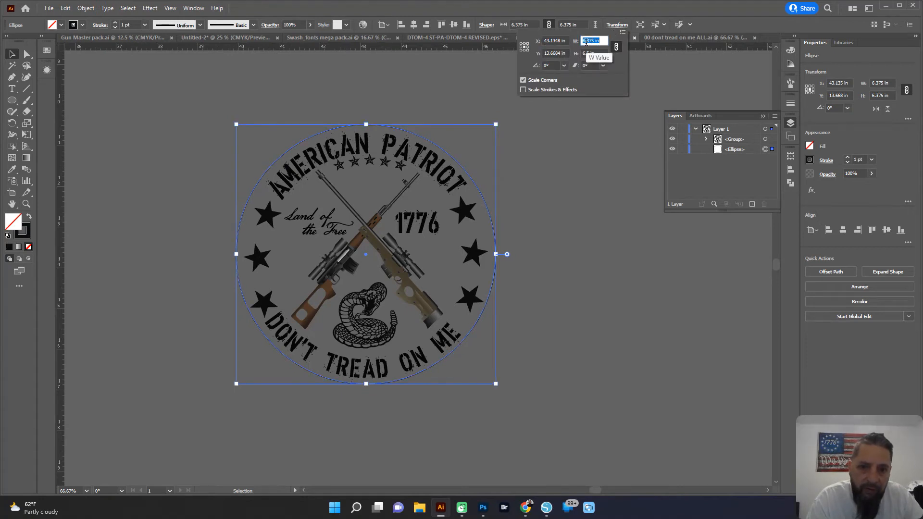
type("6.125")
key("Return")
type("6.375")
key("Return")
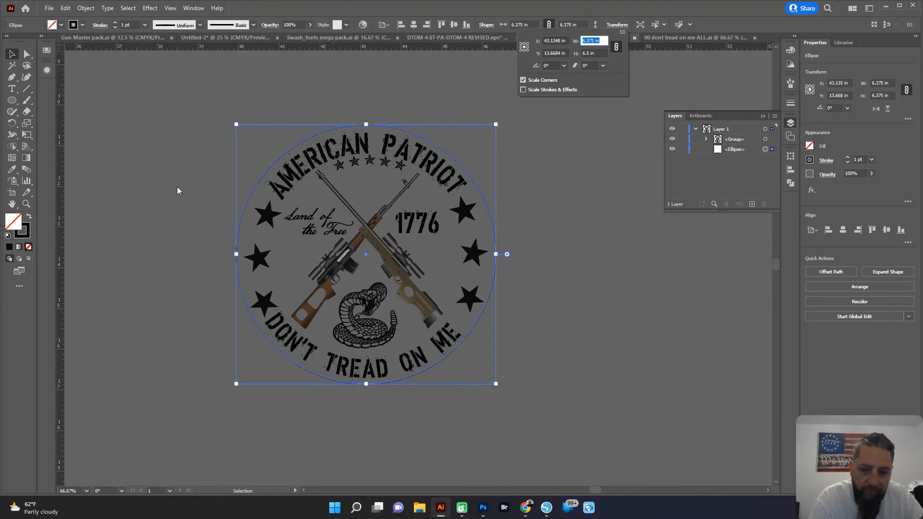
Step: Nudge the circle outline down by about 0.03 in to even out its margin around the curved text
key("Down")
key("Down")
key("Up")
key("Up")
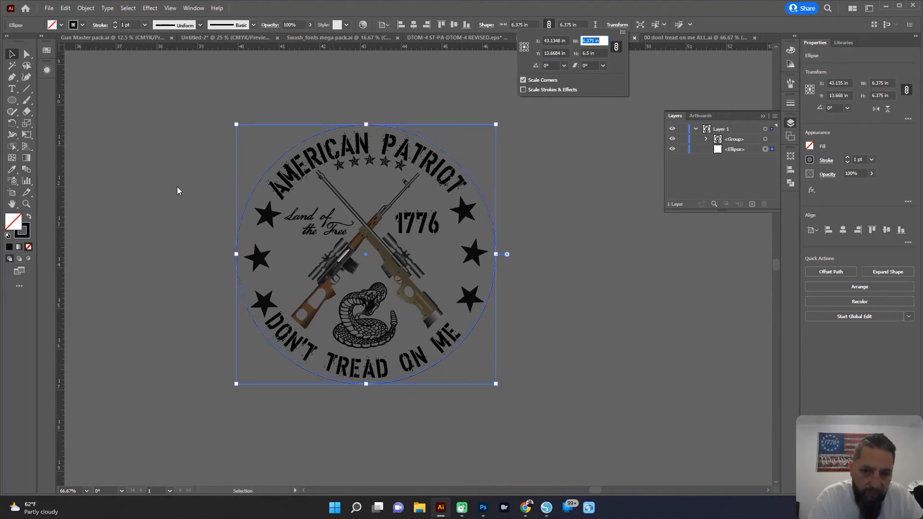
left_click(177, 188)
left_click(347, 97)
left_click(389, 127)
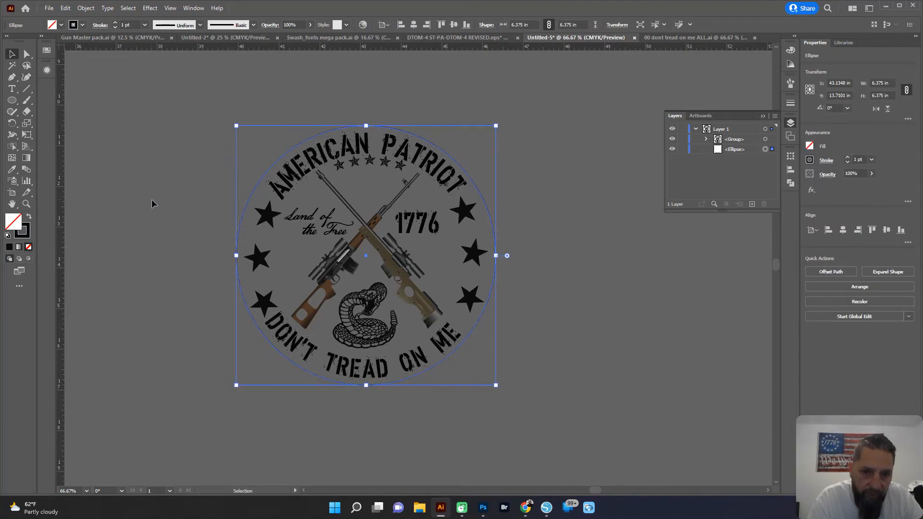
left_click(160, 216)
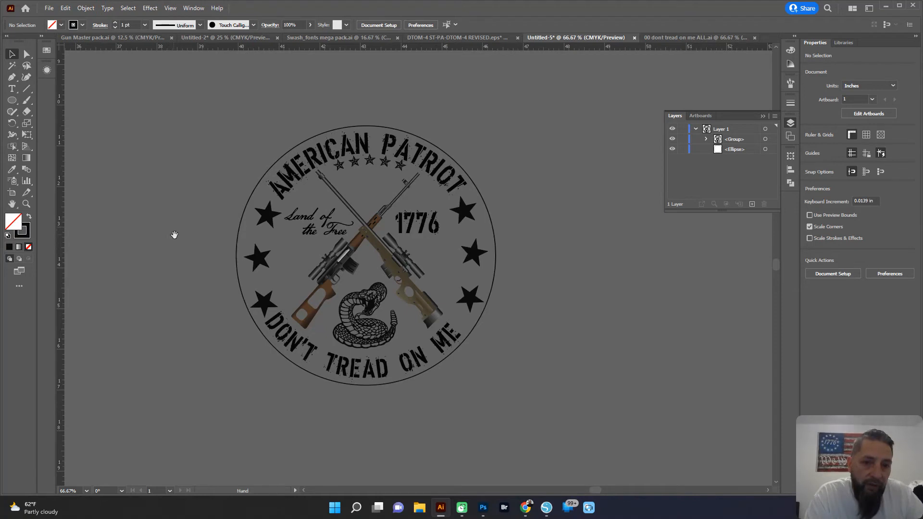
Step: Lock the artwork group and place a copy of the circle outline to the right of the badge
scroll(168, 227, "down", 1)
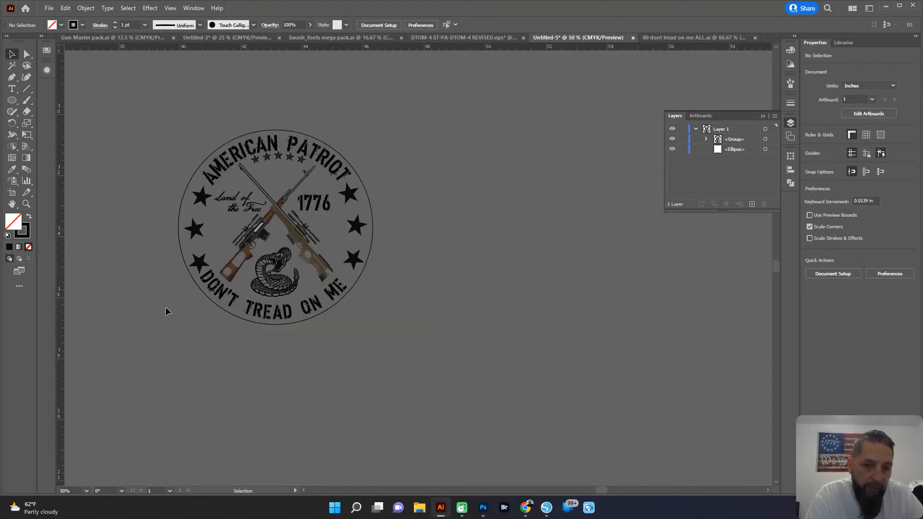
left_click(247, 318)
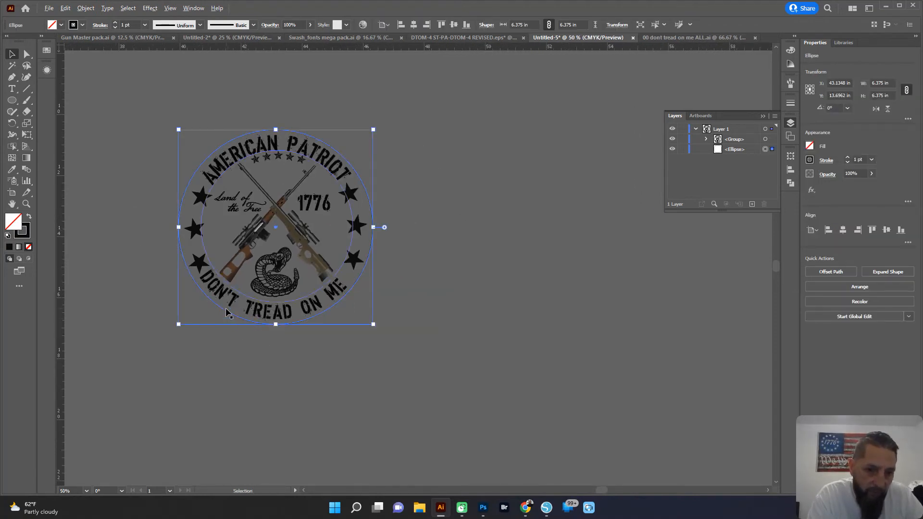
left_click(683, 140)
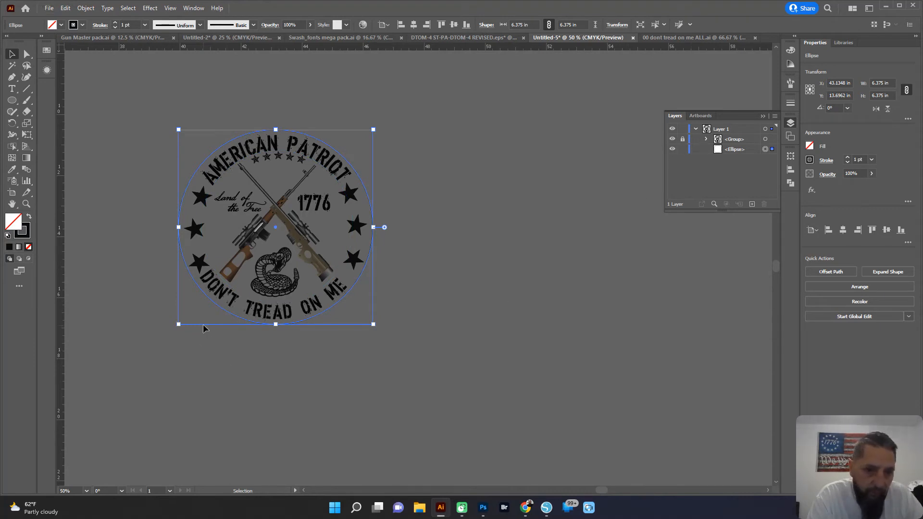
left_click_drag(205, 300, 434, 329)
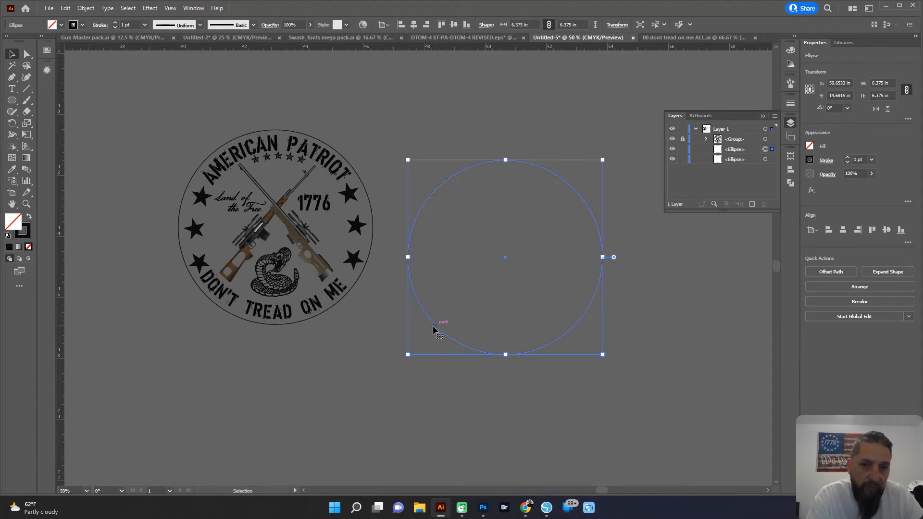
Step: Turn the copied circle outline into a solid shape without stroke and set its fill colour to F0F1F7
left_click(28, 220)
double_click(15, 222)
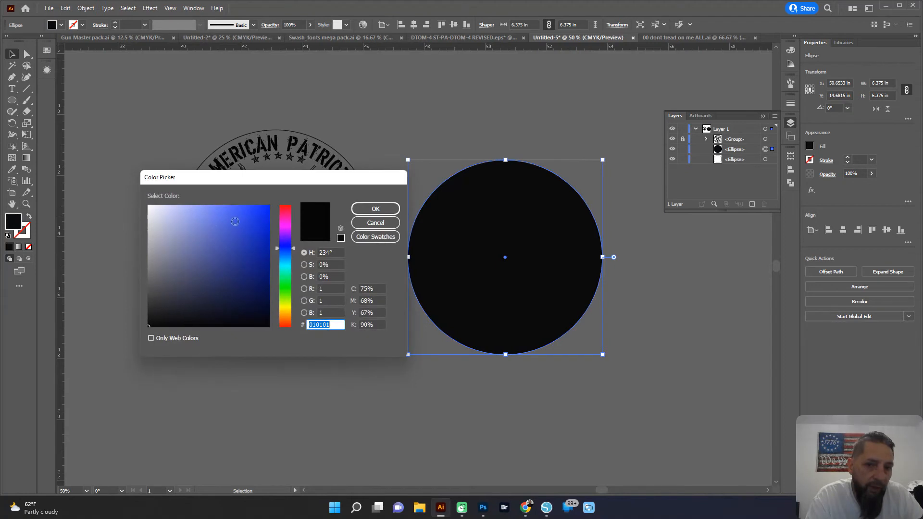
type("ffffff")
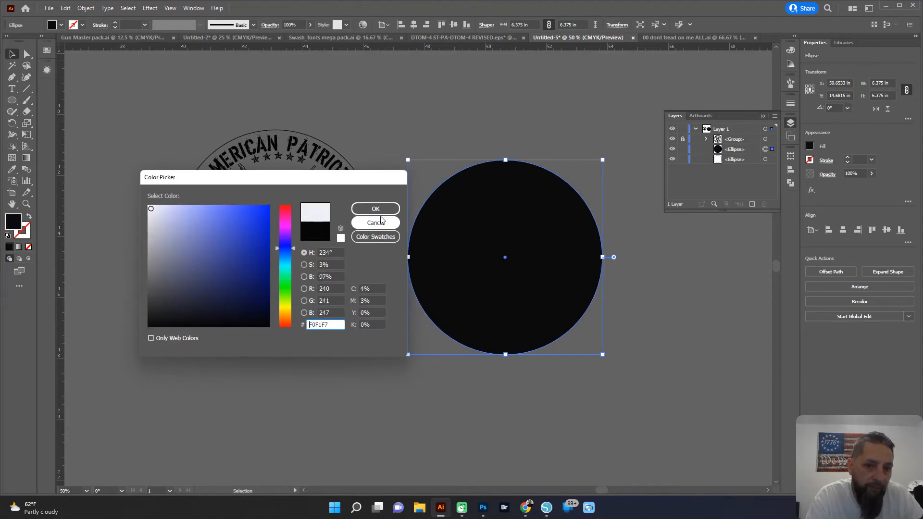
left_click(376, 209)
left_click(397, 142)
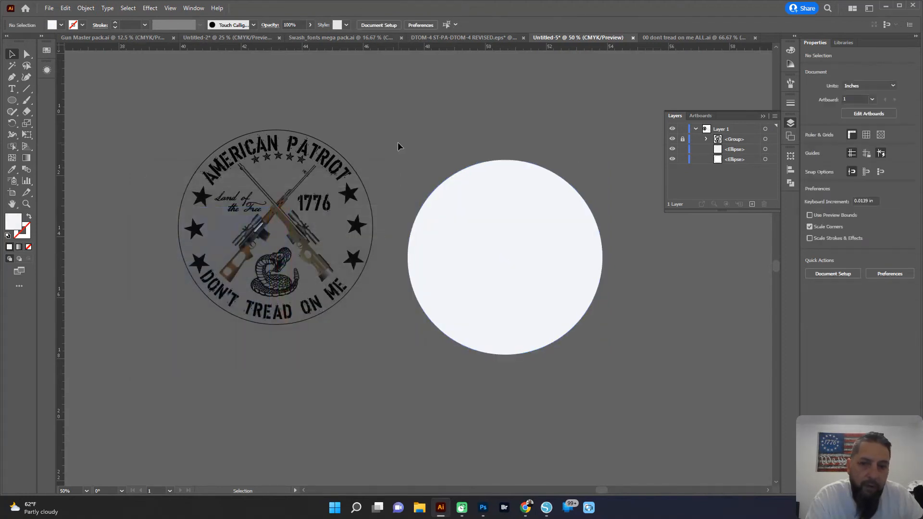
Step: Try the off-white circle behind the badge artwork and move it back out to the right of the badge
left_click_drag(468, 233, 255, 191)
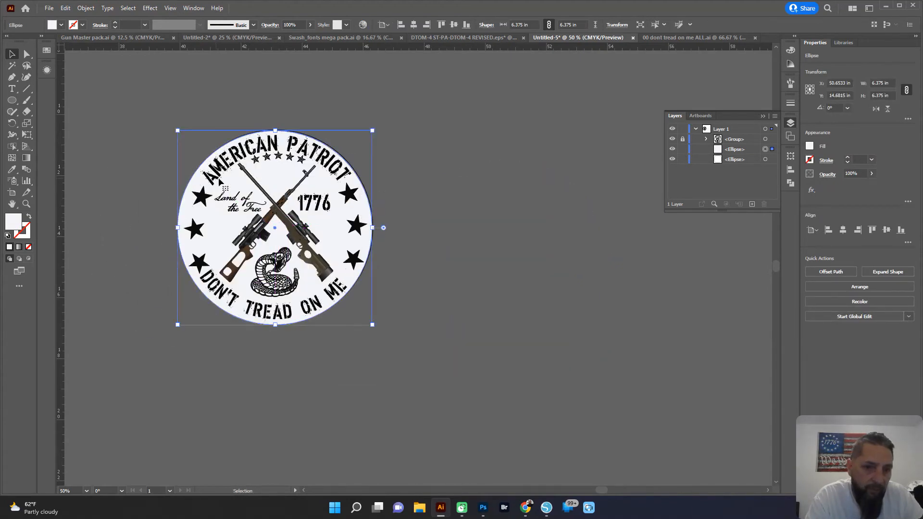
key("ctrl+=")
left_click(128, 196)
key("ctrl+=")
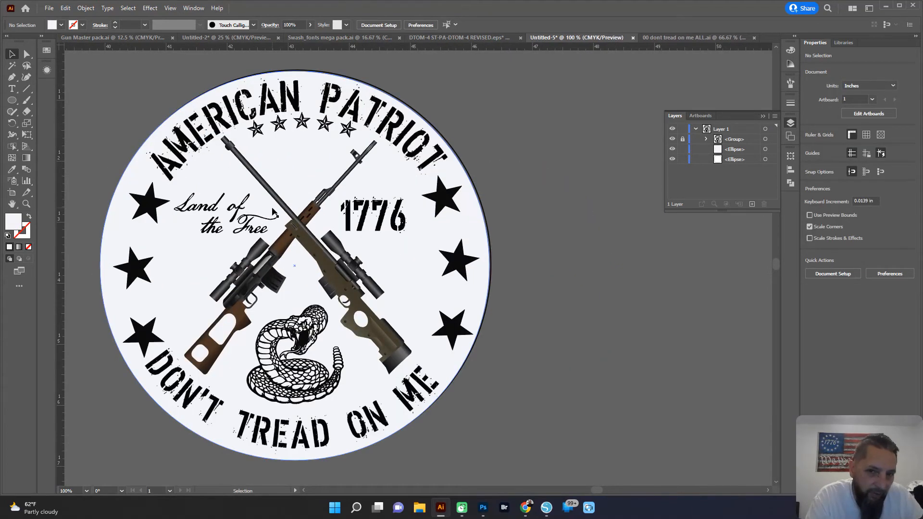
key("ctrl+minus")
key("ctrl+minus")
key("ctrl+minus")
left_click_drag(263, 245, 427, 240)
Step: Open the vector texture file destroy1 from Vinyl Business > T-mockups > Backgrounds > Vector files design
left_click(49, 9)
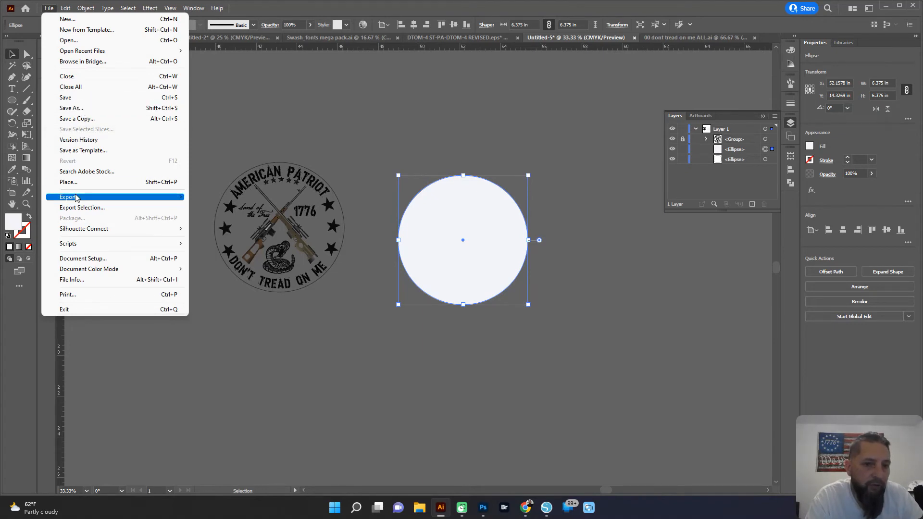
left_click(71, 41)
left_click(237, 339)
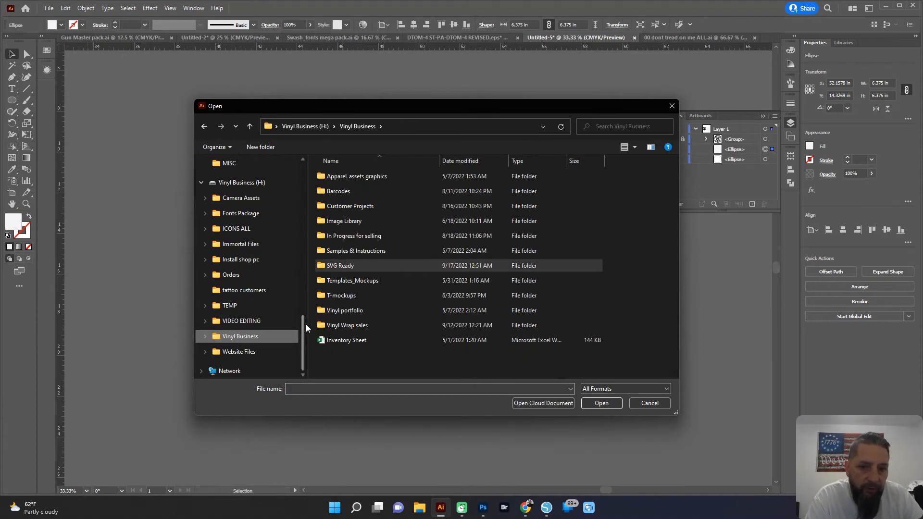
double_click(340, 293)
double_click(342, 176)
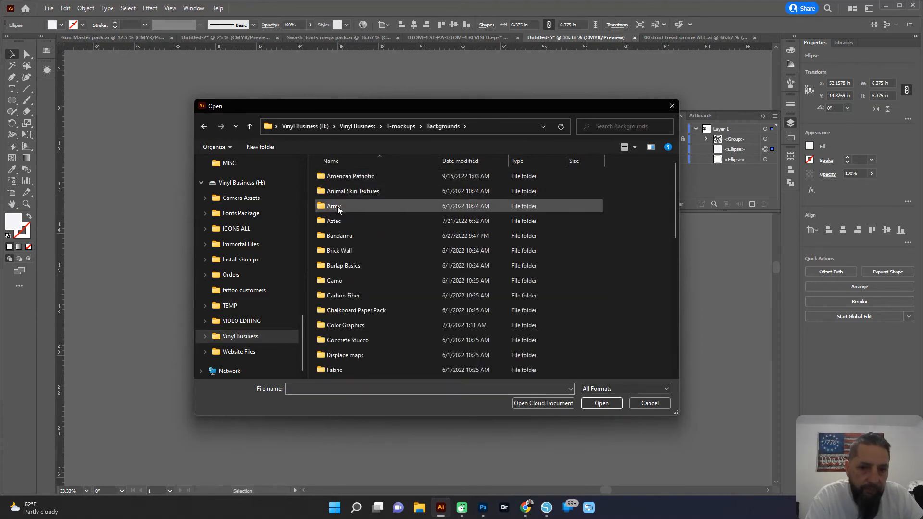
scroll(336, 212, "down", 5)
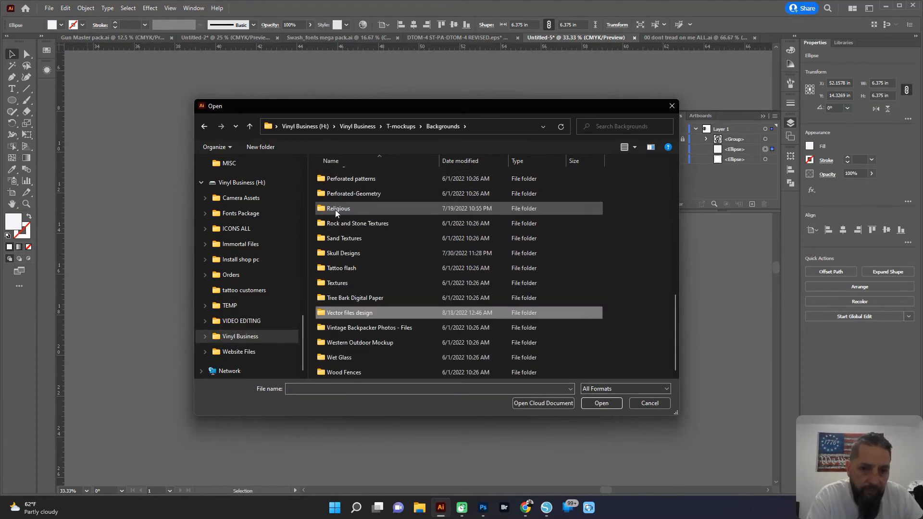
double_click(342, 311)
double_click(340, 281)
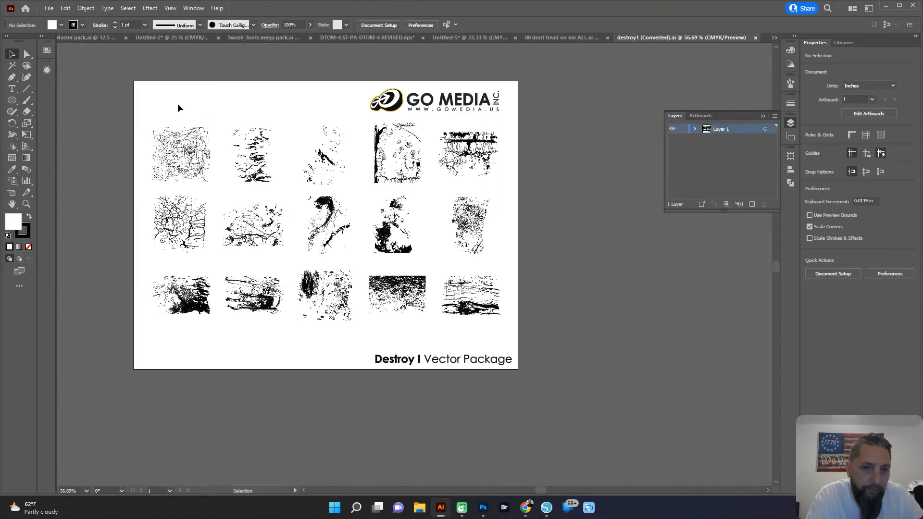
Step: Copy the fine-scratch texture, first in the top row of the destroy1 sheet, and paste it into the Untitled-5 badge document
scroll(177, 103, "up", 3)
left_click(174, 212)
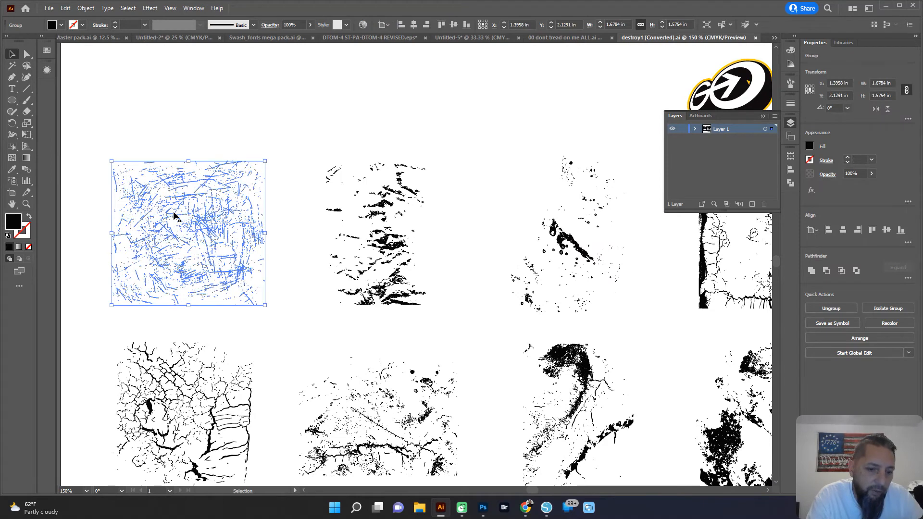
key("a")
key("v")
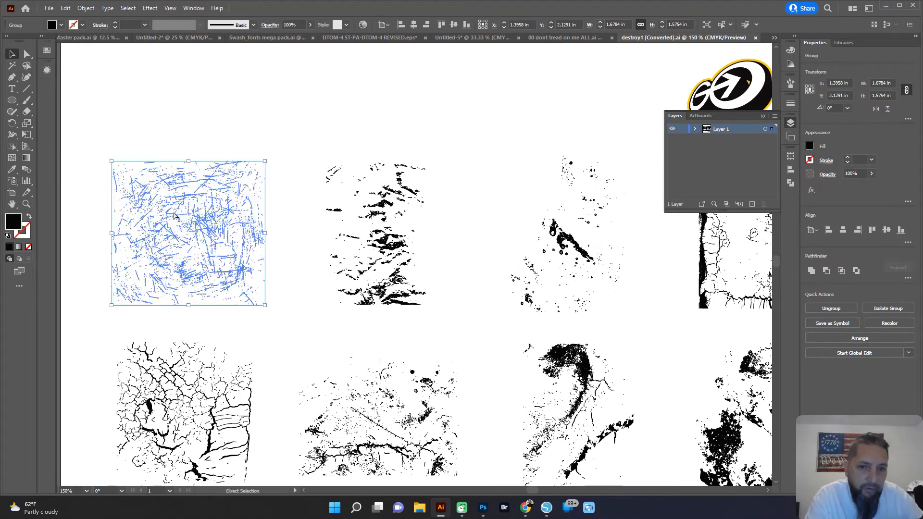
left_click(557, 38)
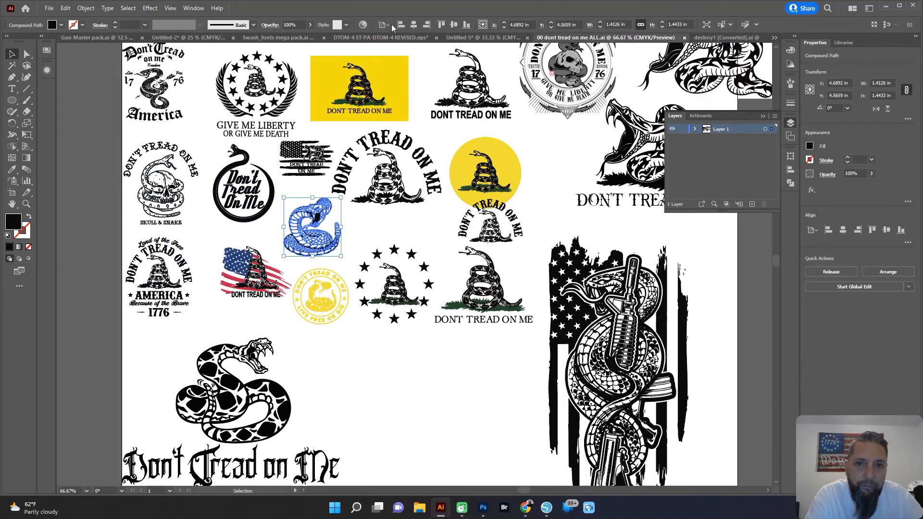
left_click(447, 38)
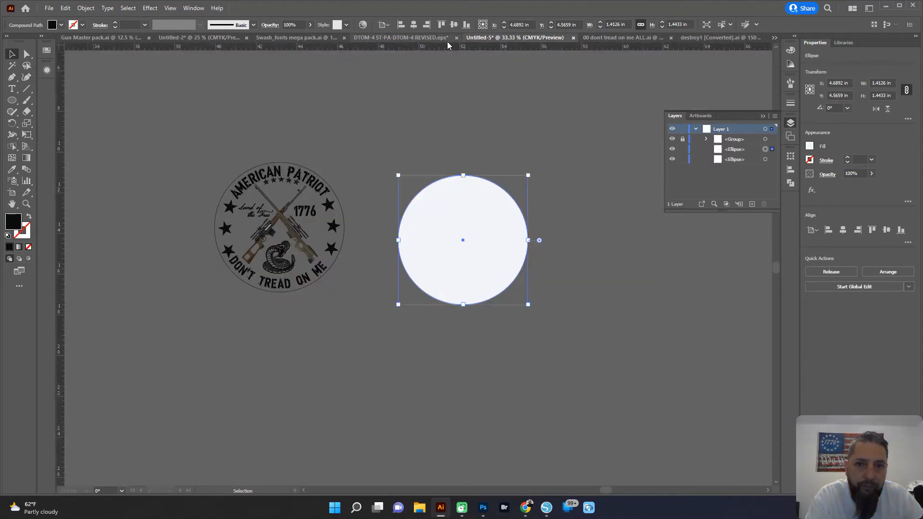
left_click(497, 361)
key("ctrl+v")
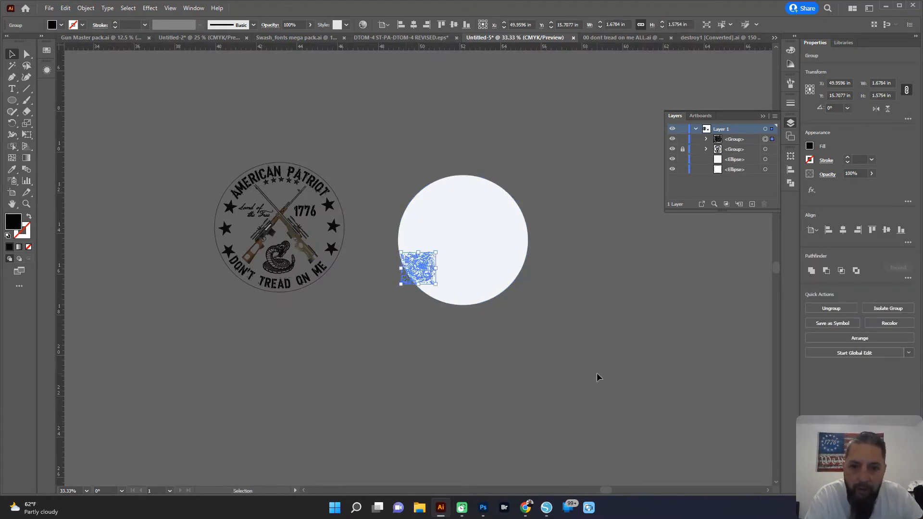
Step: Enlarge the scratch texture to about 7.32 × 6.87 in and position it so it covers the whole off-white circle
left_click(416, 291)
scroll(409, 287, "up", 1)
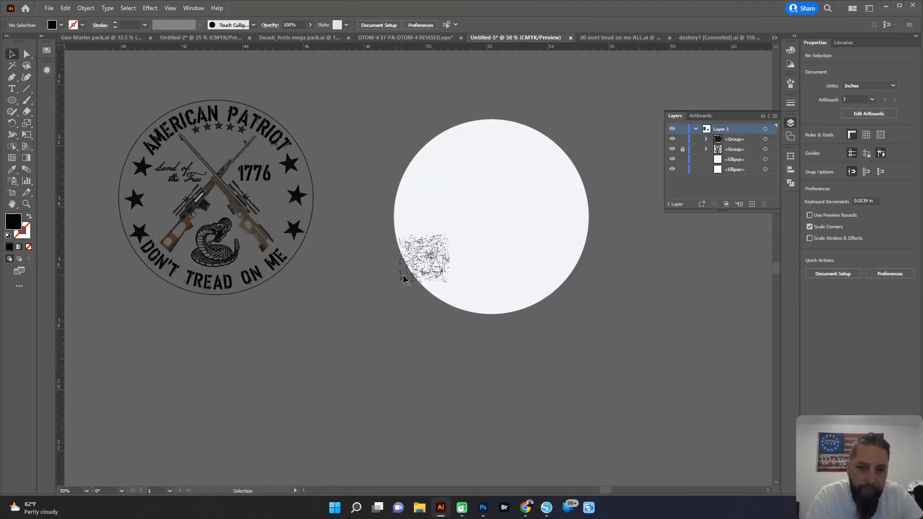
left_click(402, 275)
left_click_drag(578, 368, 596, 427)
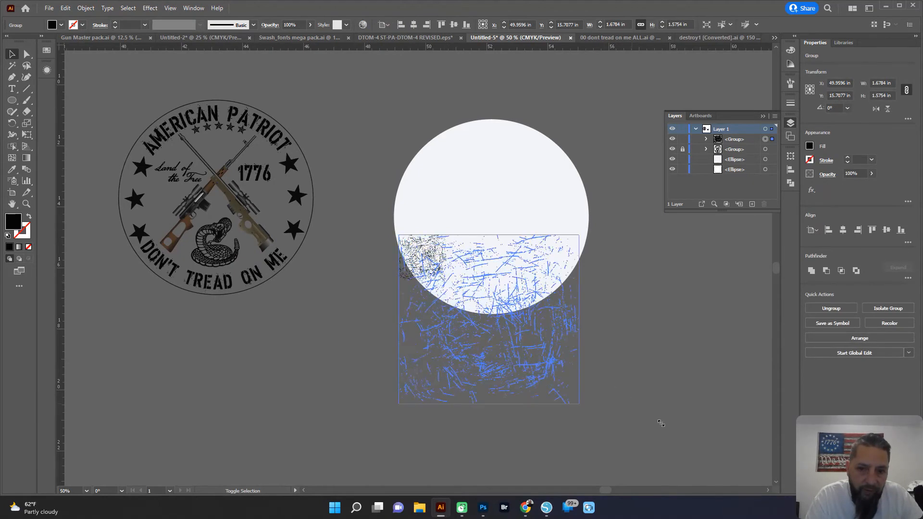
left_click_drag(462, 336, 445, 215)
left_click_drag(593, 313, 609, 329)
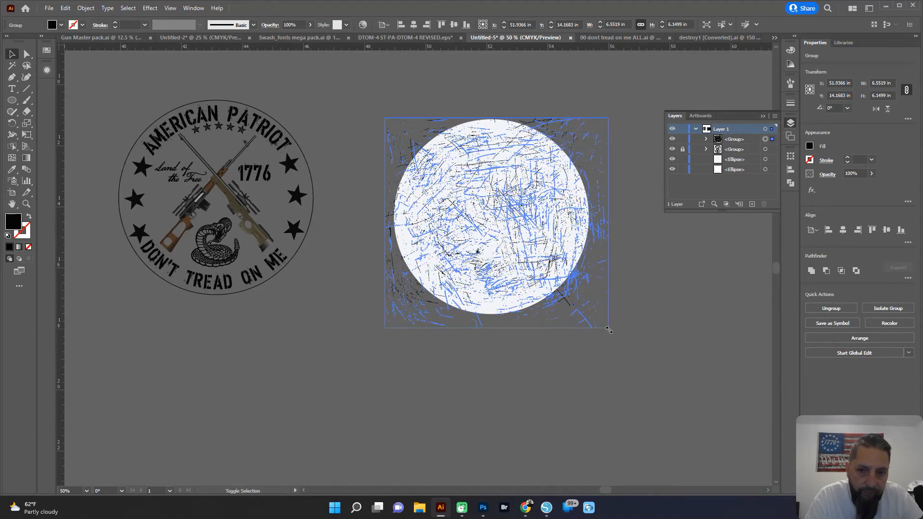
left_click(494, 380)
scroll(475, 235, "up", 3)
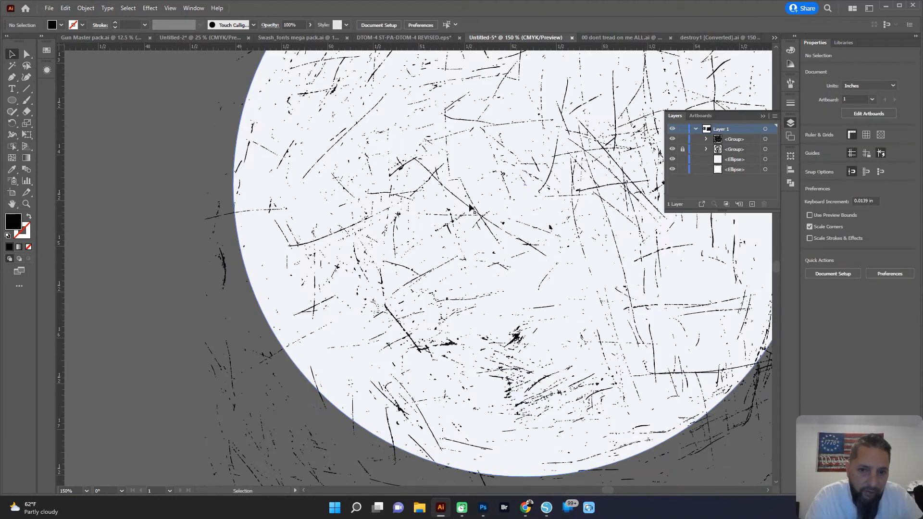
scroll(472, 249, "down", 5)
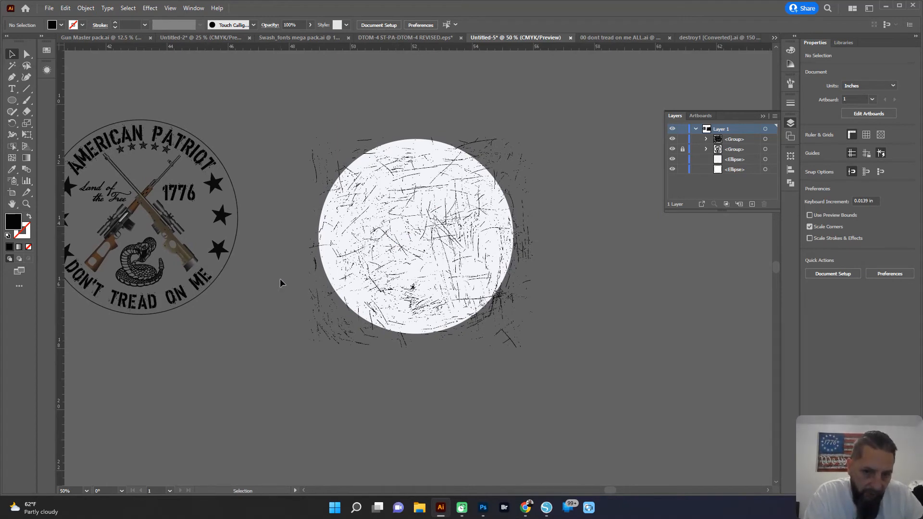
Step: Convert the scratch texture group over the off-white circle into a single compound path
left_click(321, 337)
left_click(85, 8)
mouse_move(155, 362)
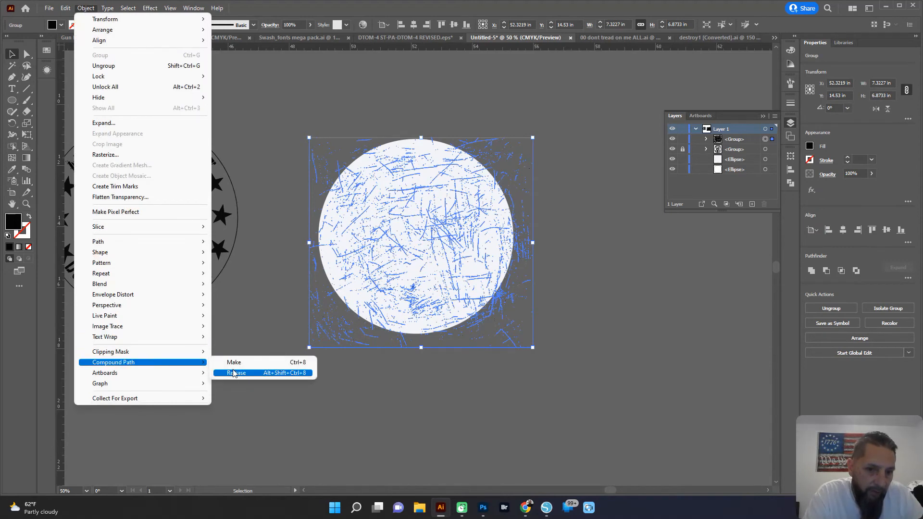
left_click(262, 363)
left_click(470, 378)
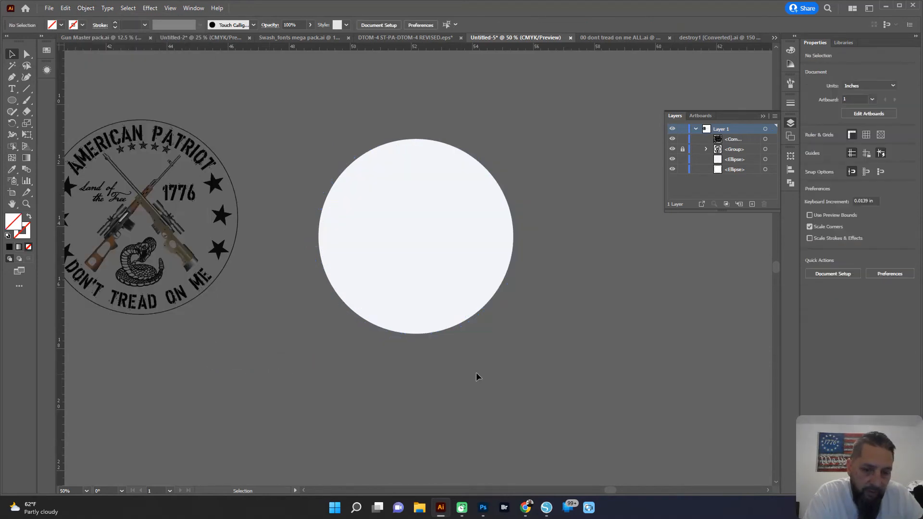
scroll(449, 329, "up", 1)
left_click_drag(503, 374, 402, 272)
left_click(567, 336)
left_click(515, 310)
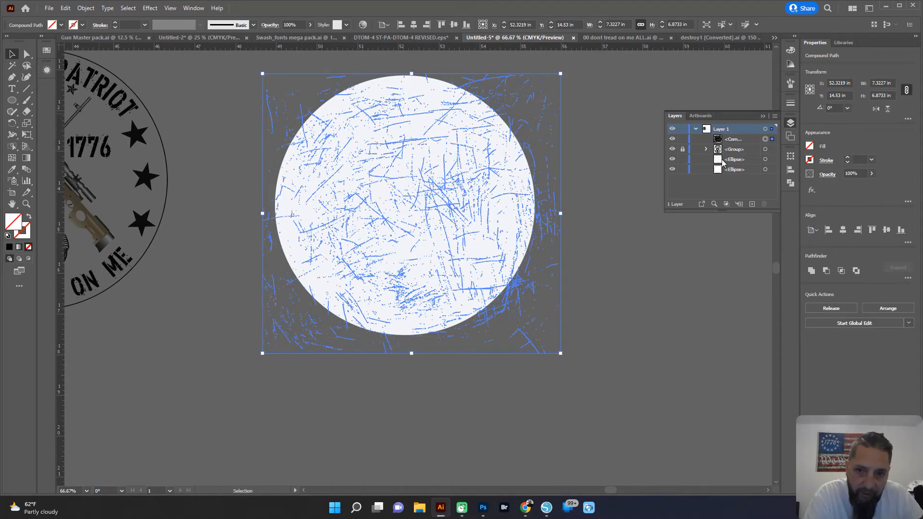
left_click(597, 200)
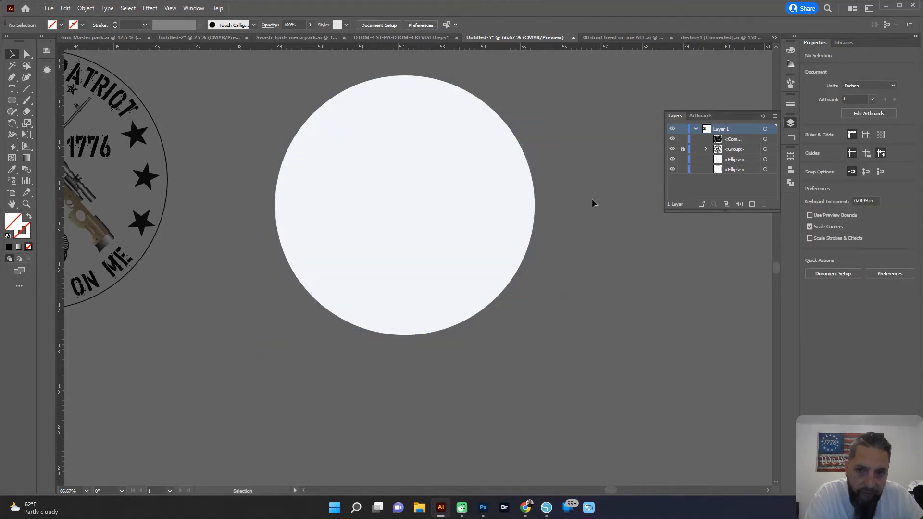
left_click(448, 219)
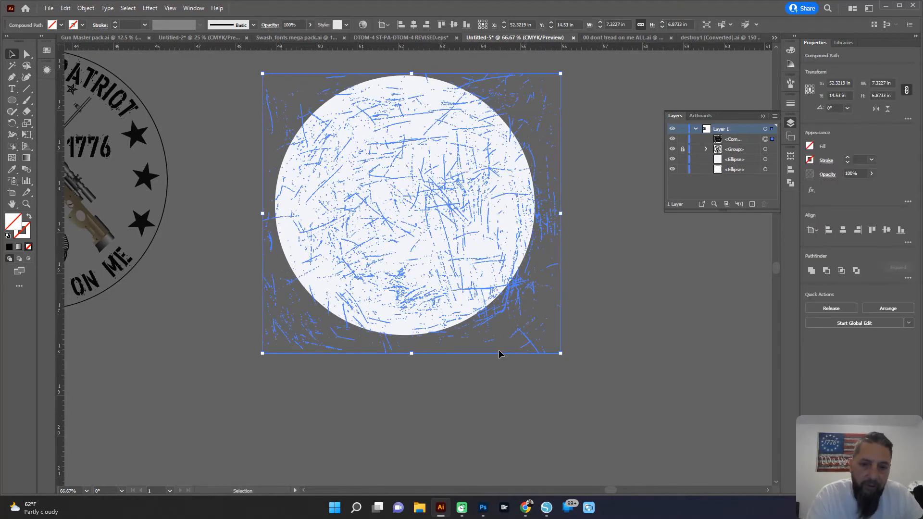
left_click(364, 380)
Step: Subtract the scratch compound path from the off-white circle with Minus Front and check the cut-outs up close
scroll(364, 380, "down", 2)
left_click_drag(492, 401, 382, 262)
scroll(399, 302, "up", 2)
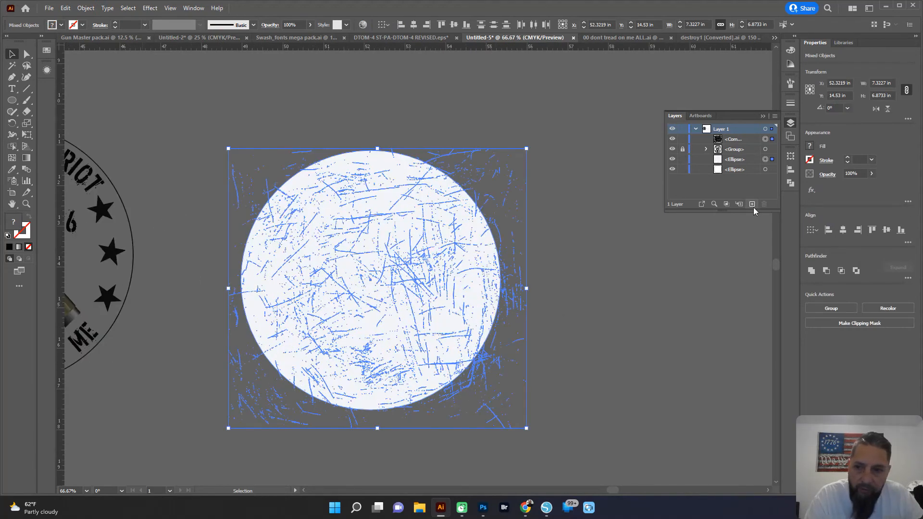
left_click(789, 184)
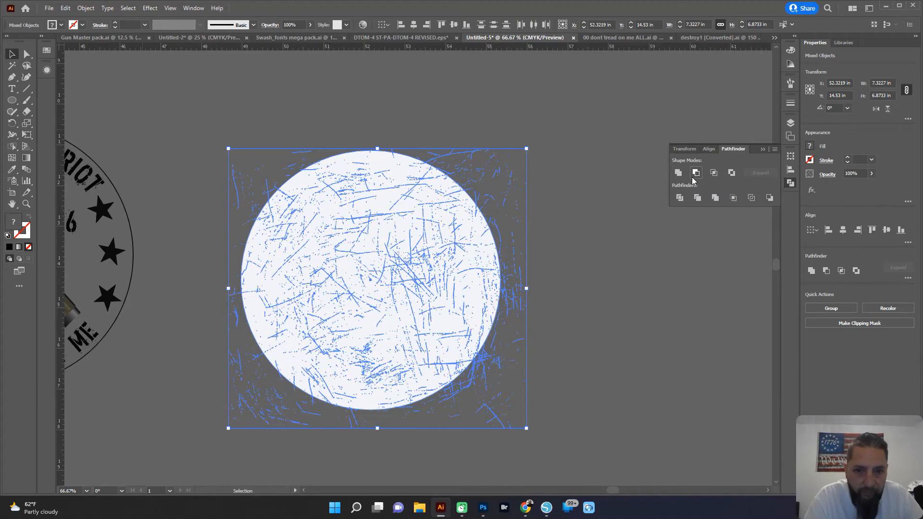
key("ctrl+7")
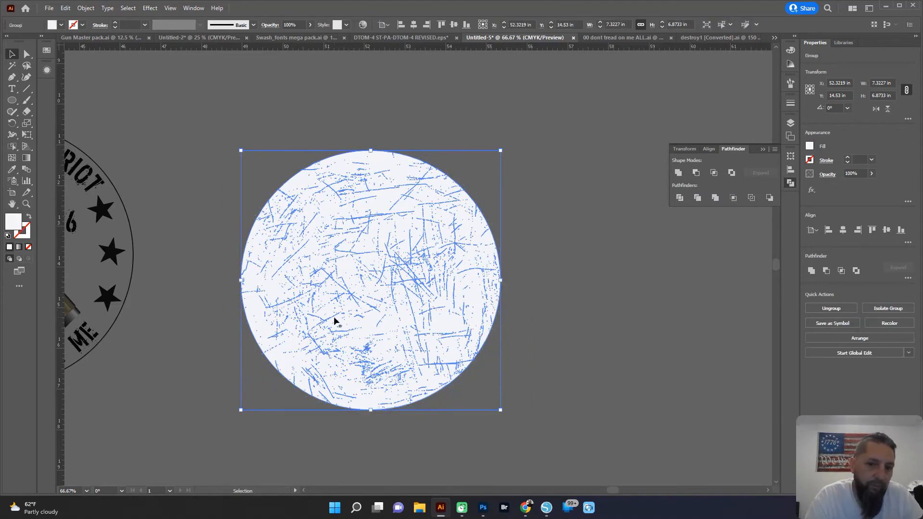
left_click(185, 340)
scroll(391, 295, "up", 4)
scroll(387, 297, "up", 4)
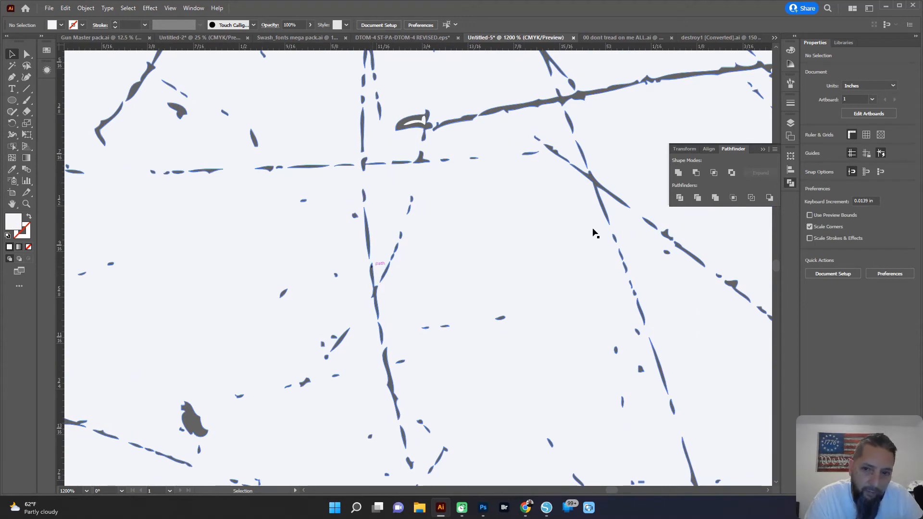
scroll(358, 171, "up", 3)
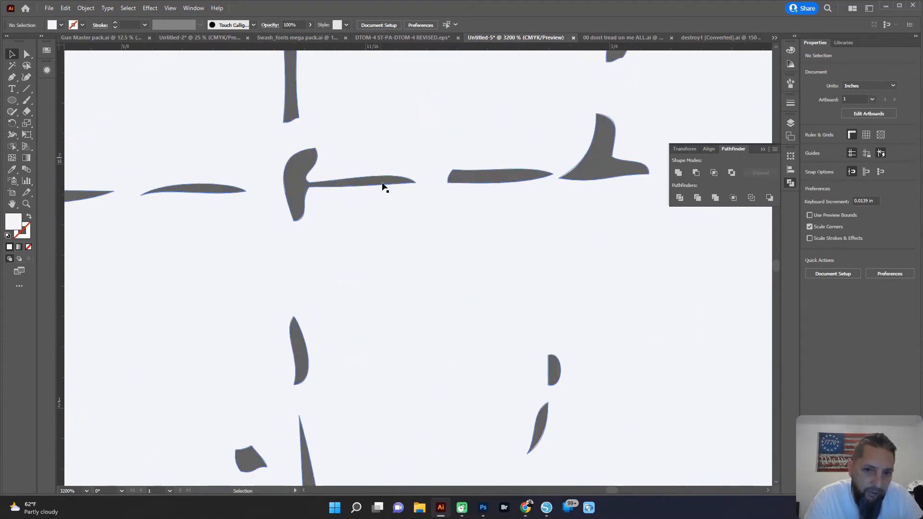
scroll(379, 217, "down", 12)
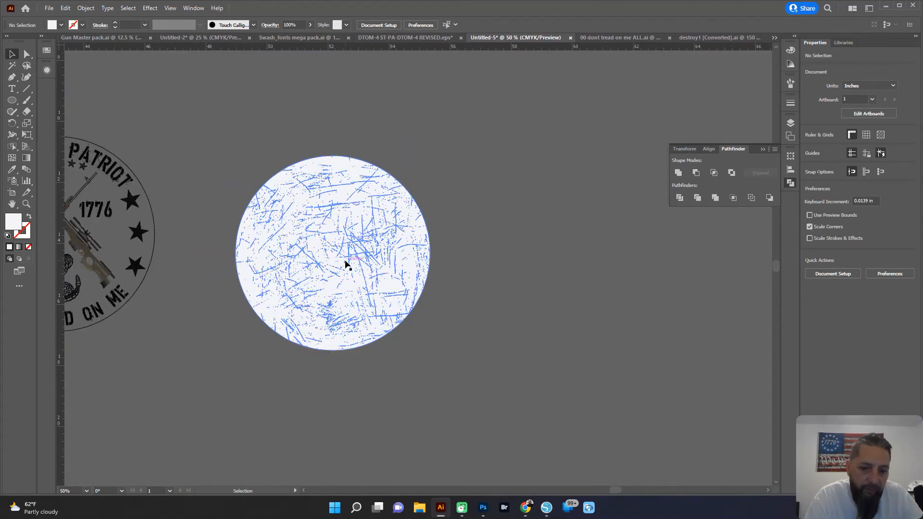
Step: Move the distressed off-white circle onto the badge and place it beneath the artwork group and the circle outline in the stacking order
left_click_drag(211, 296, 329, 290)
left_click(423, 247)
left_click_drag(422, 247, 149, 227)
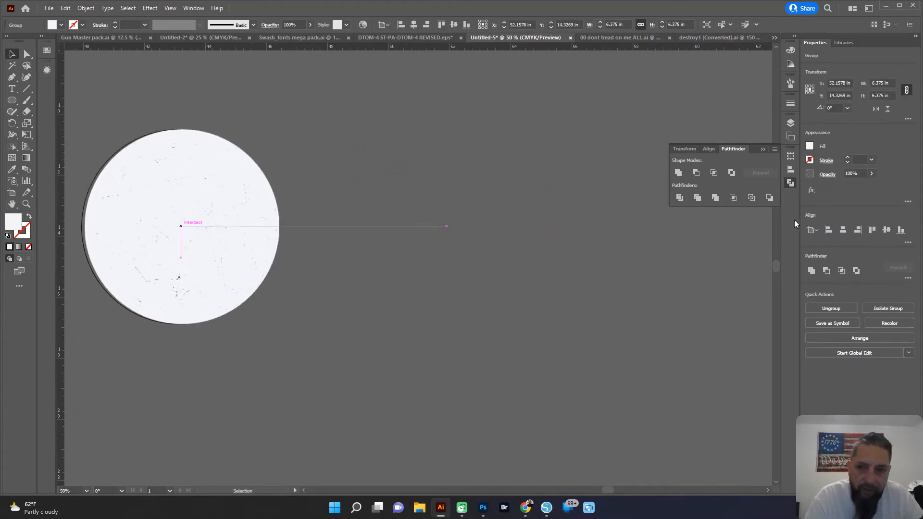
left_click(789, 122)
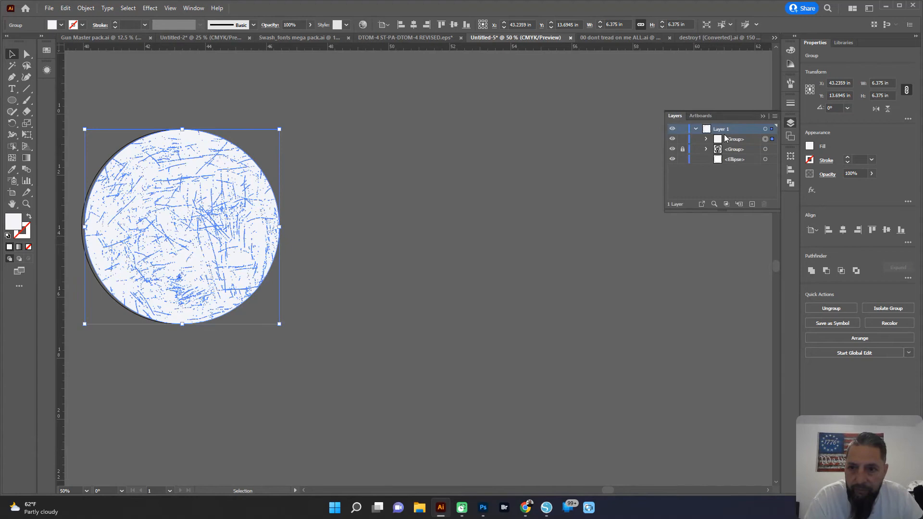
left_click_drag(729, 139, 737, 166)
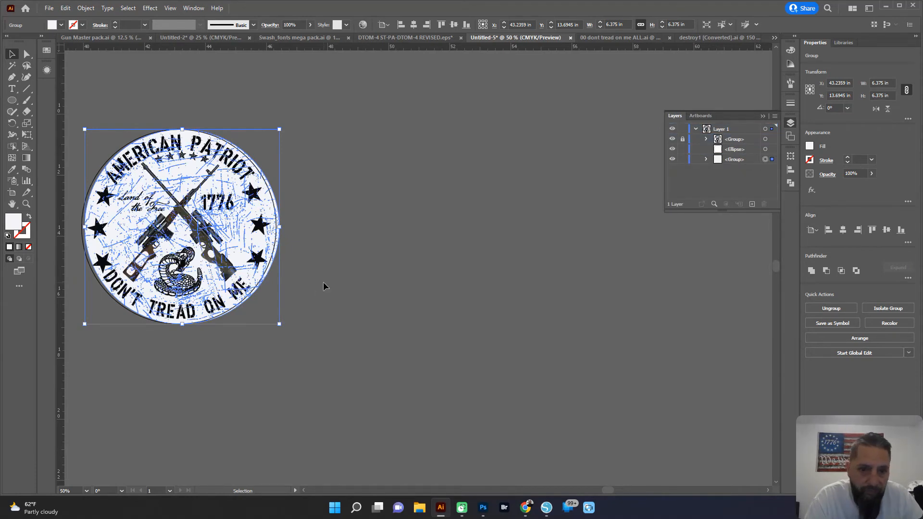
left_click(323, 283)
left_click_drag(212, 286, 367, 317)
scroll(304, 328, "up", 4)
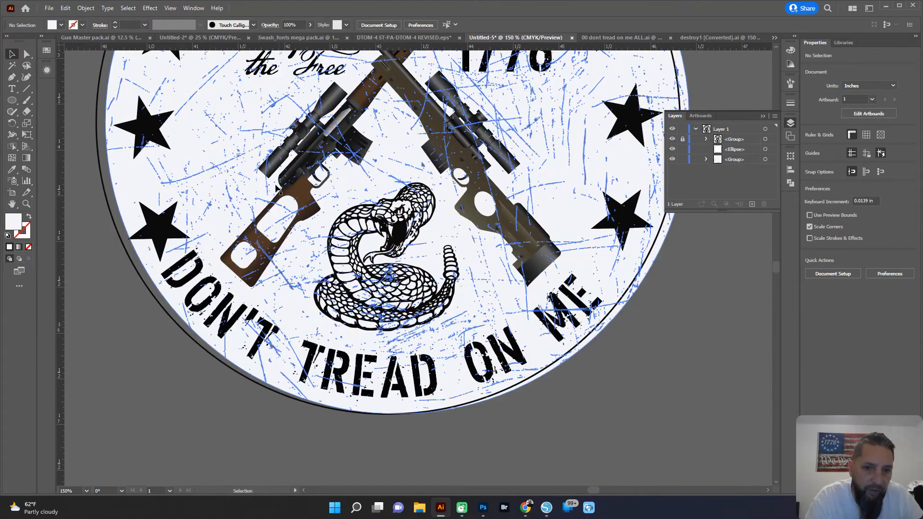
Step: Examine the scratch cut-outs in the background circle up close and across the whole badge
scroll(177, 312, "up", 4)
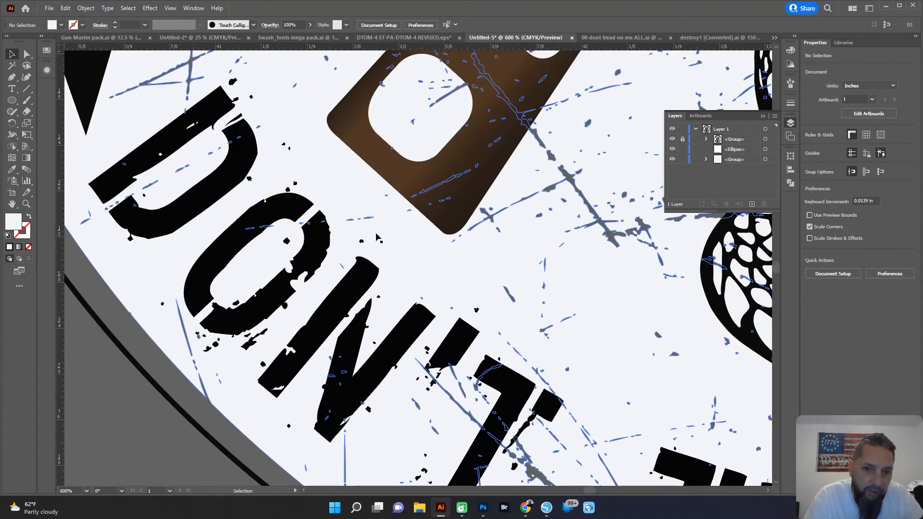
left_click_drag(548, 203, 385, 306)
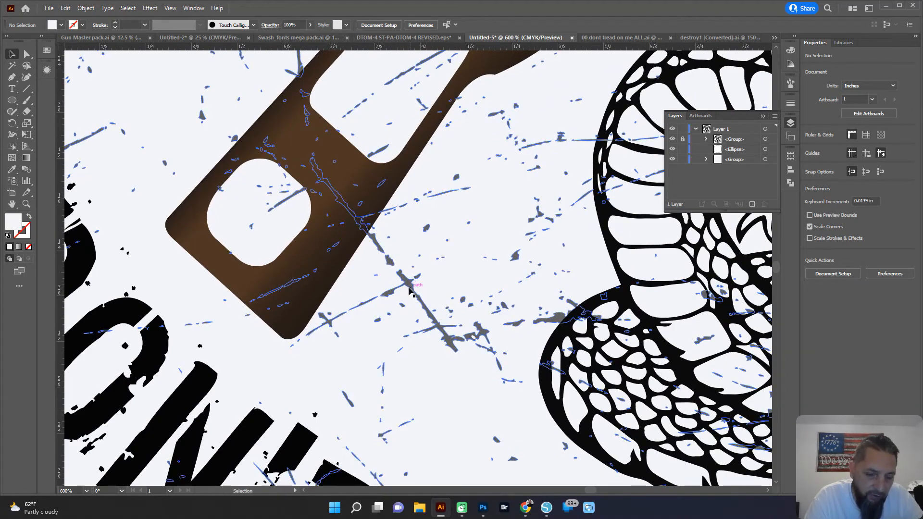
scroll(412, 299, "down", 3, "alt")
scroll(412, 298, "down", 5, "alt")
scroll(412, 276, "up", 4, "alt")
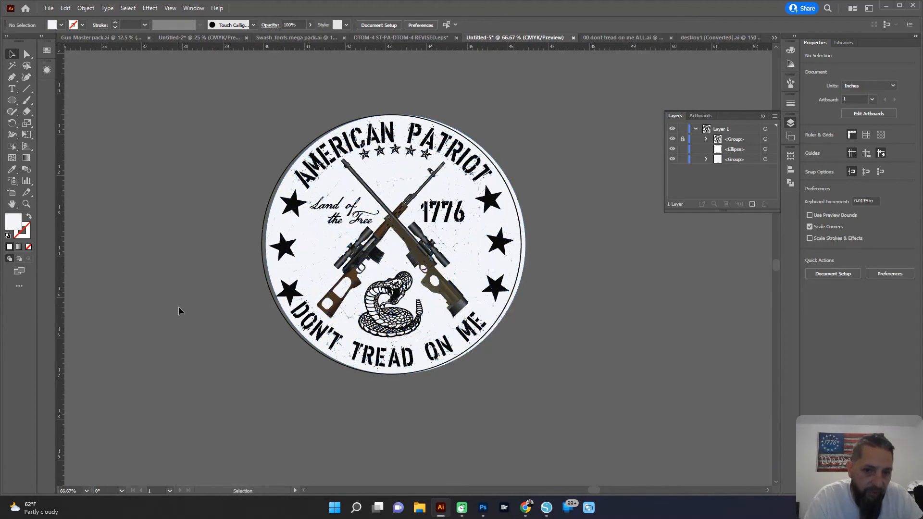
scroll(178, 306, "down", 2, "alt")
scroll(214, 337, "up", 2, "alt")
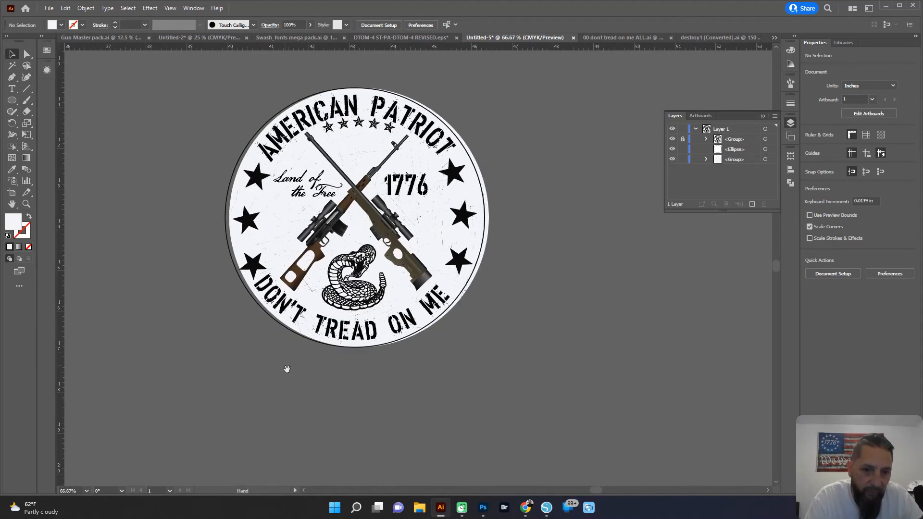
Step: Move the distressed off-white circle off the badge into the empty area beside it
left_click(400, 238)
left_click_drag(401, 238, 614, 314)
scroll(617, 314, "down", 1, "alt")
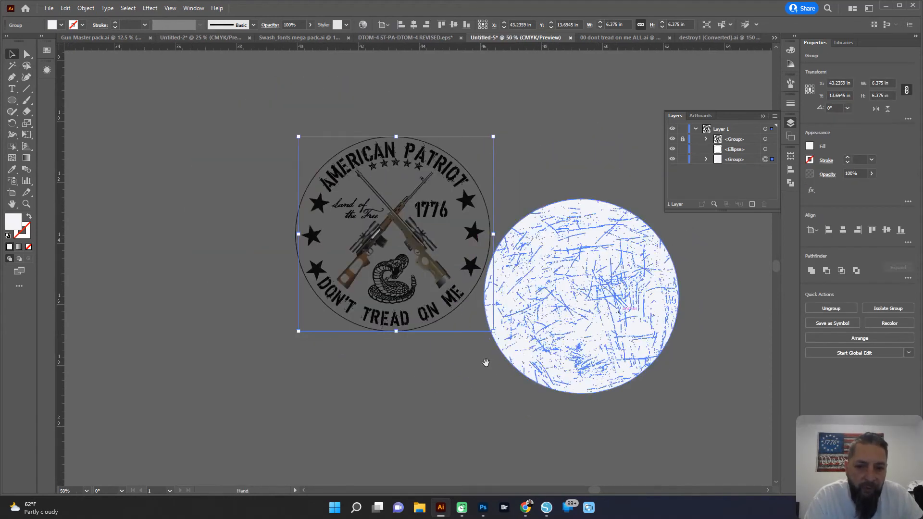
left_click_drag(486, 364, 355, 341)
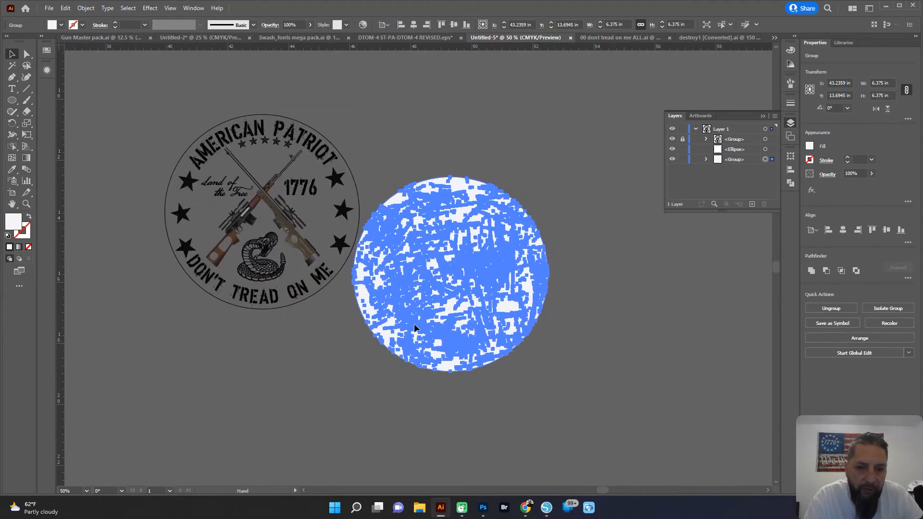
Step: Duplicate the badge's circle outline beside the badge and swap its fill and stroke for a solid black fill
left_click(324, 284)
left_click(327, 286)
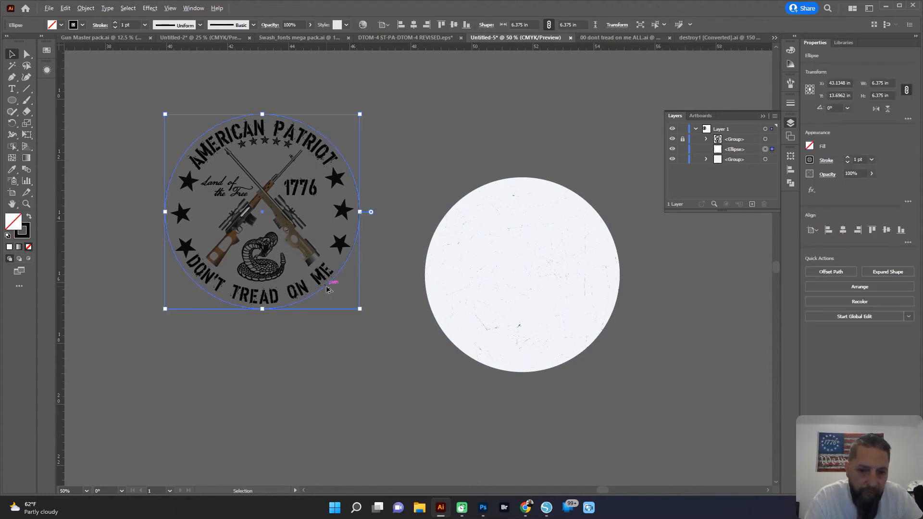
left_click_drag(326, 288, 533, 394)
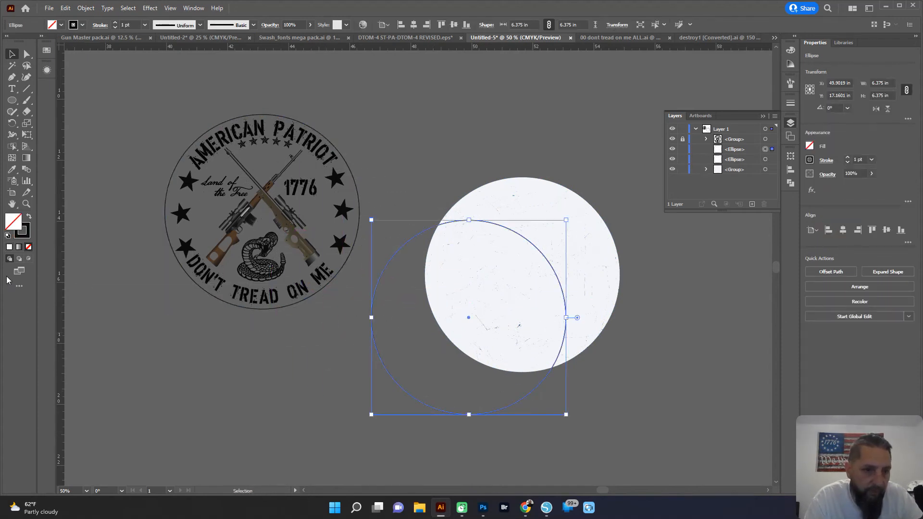
left_click(29, 217)
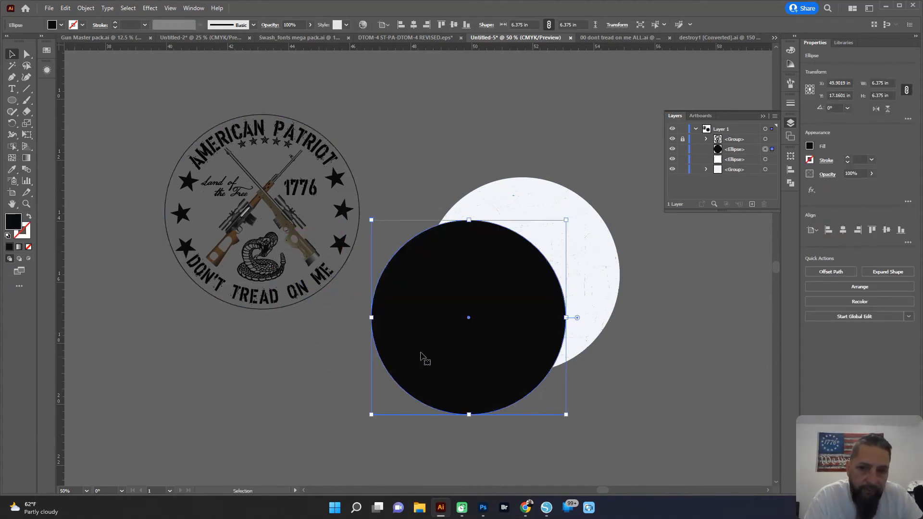
Step: Place the black circle beneath the distressed off-white circle group in the stacking order
mouse_move(735, 150)
left_mouse_down()
mouse_move(745, 172)
mouse_move(739, 164)
left_mouse_up()
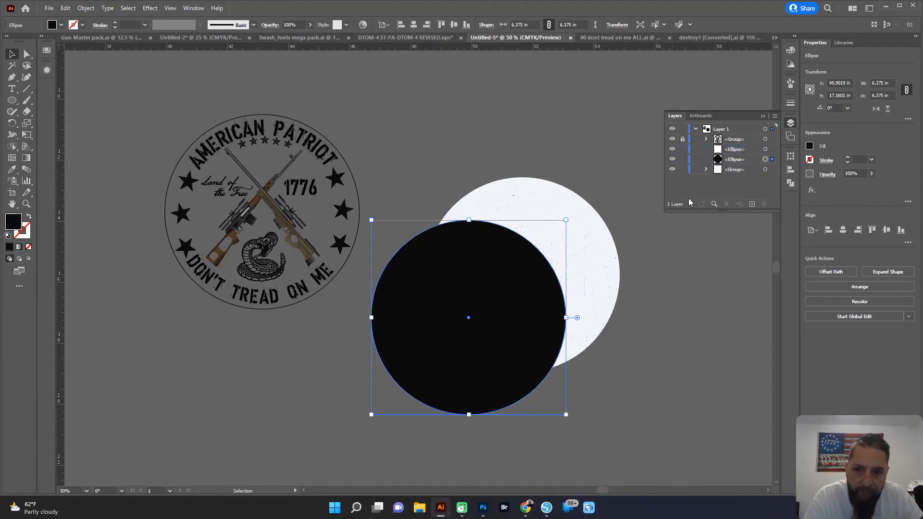
left_click(734, 162)
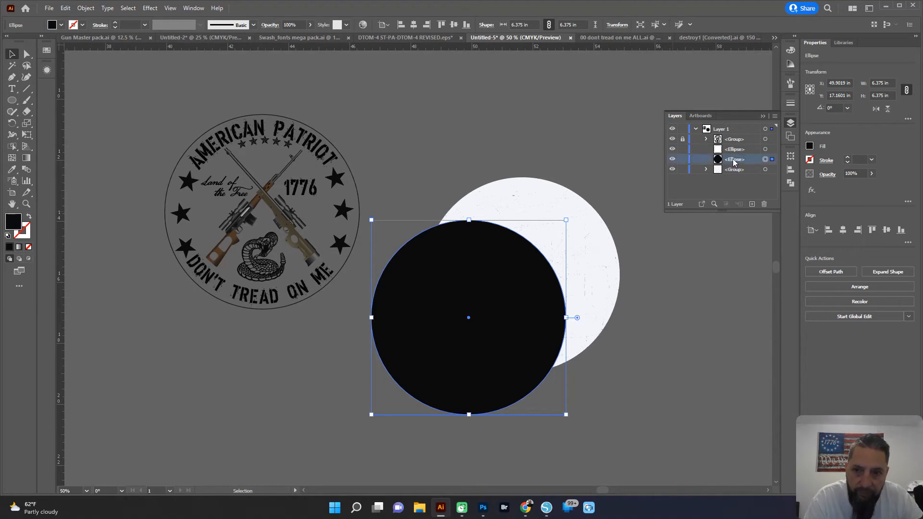
left_click_drag(739, 161, 741, 173)
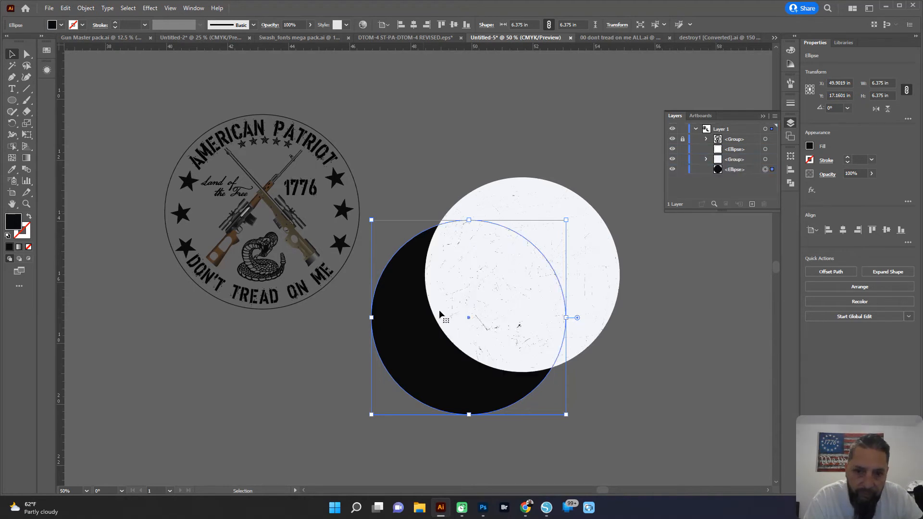
Step: Move the distressed off-white circle onto the black circle and align both on their horizontal and vertical centres
left_click(644, 180)
left_click(764, 162)
left_click_drag(571, 214, 514, 264)
left_click(480, 181)
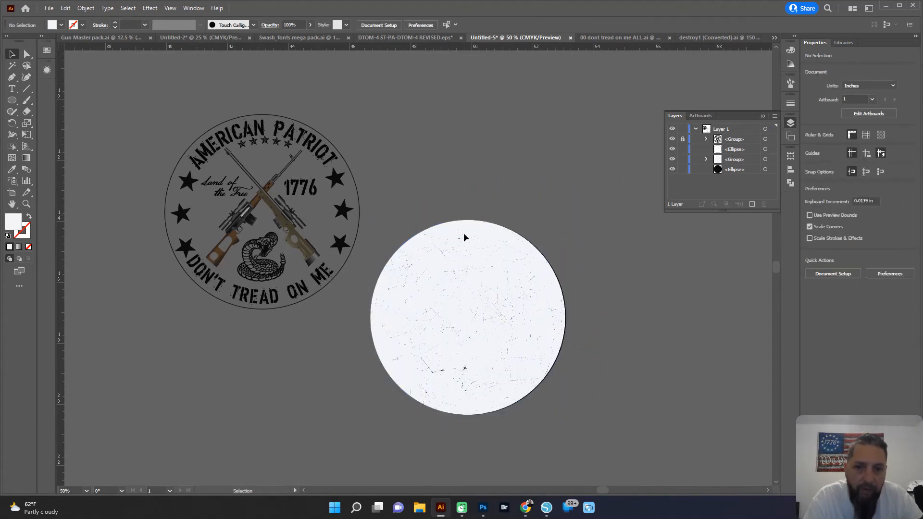
left_click(465, 237)
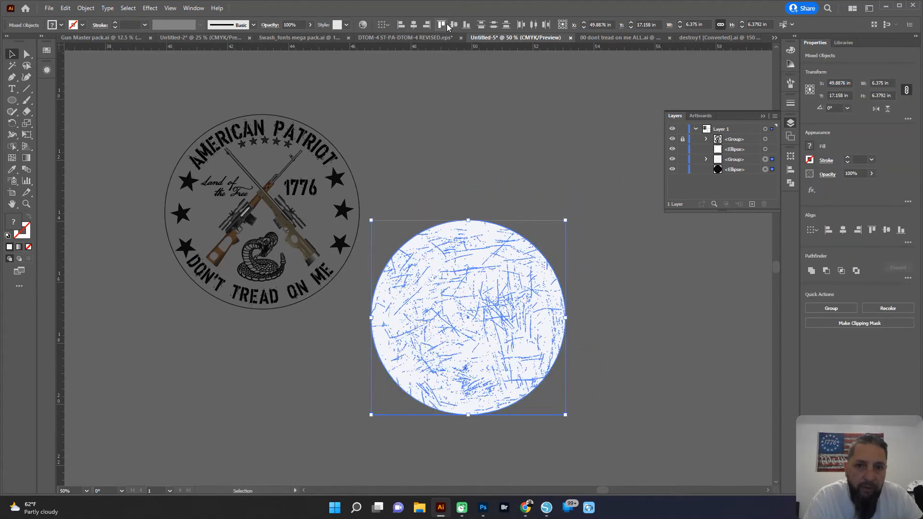
left_click(449, 162)
Step: Group the distressed off-white circle with the black circle beneath it
scroll(486, 290, "up", 2)
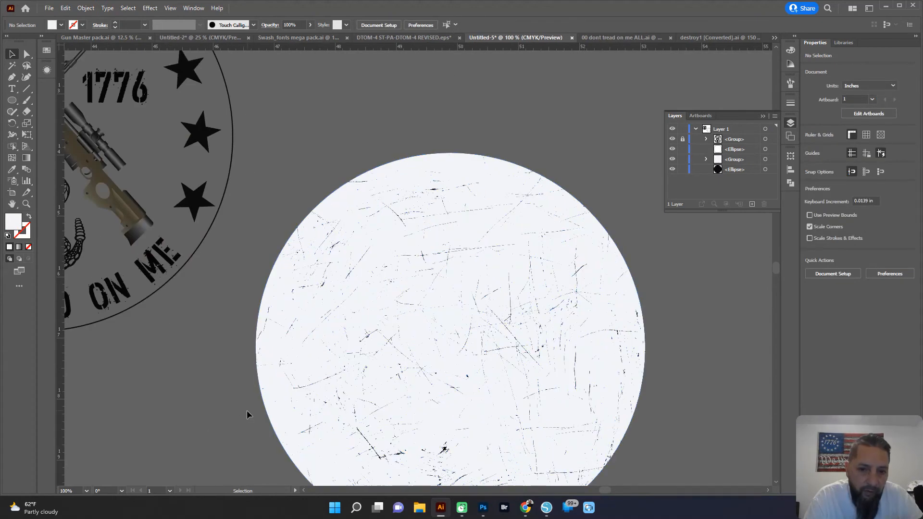
scroll(238, 413, "up", 2)
scroll(614, 278, "up", 2)
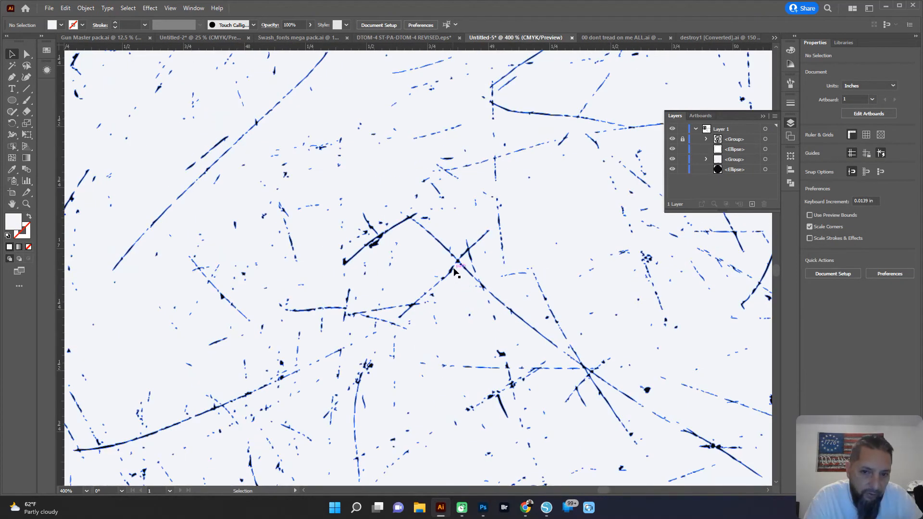
scroll(399, 295, "down", 6)
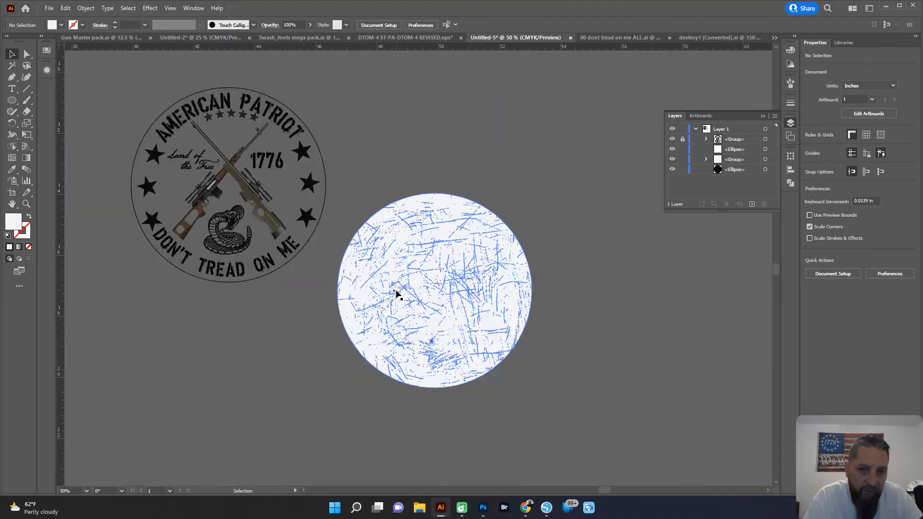
scroll(396, 293, "down", 1)
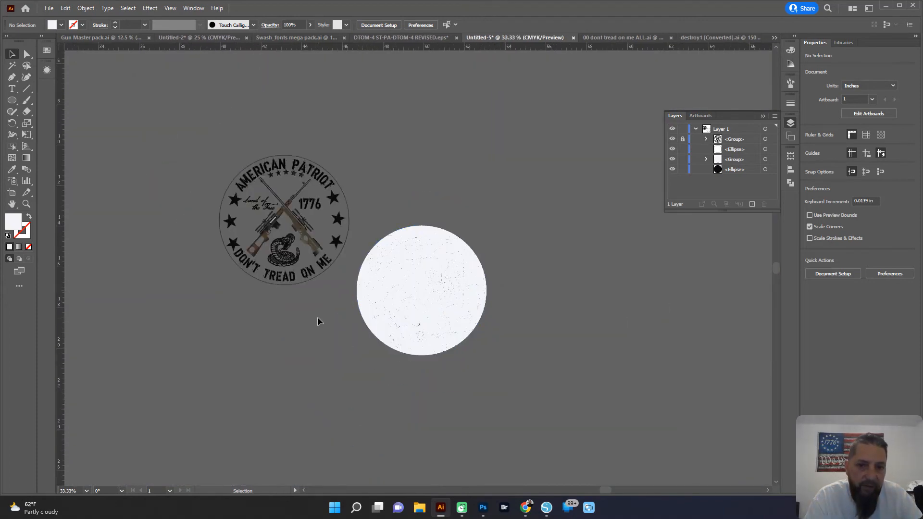
left_click(438, 226)
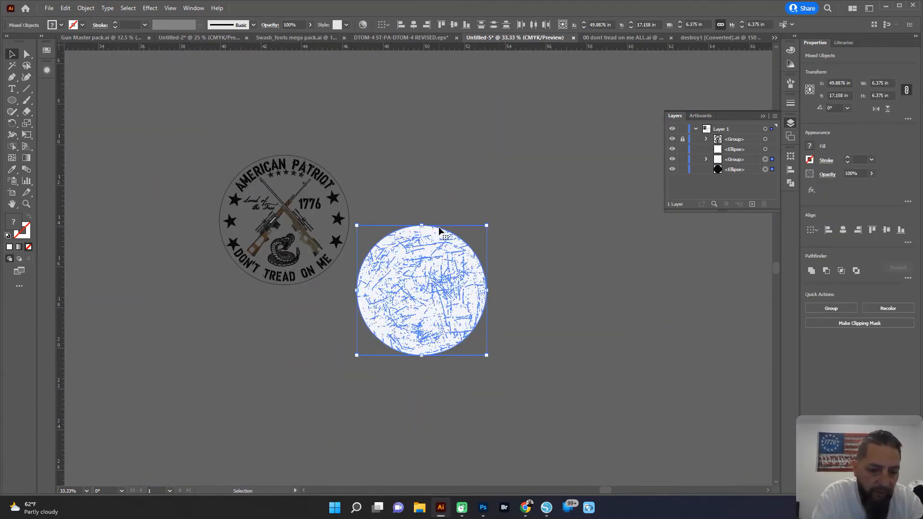
key("ctrl+g")
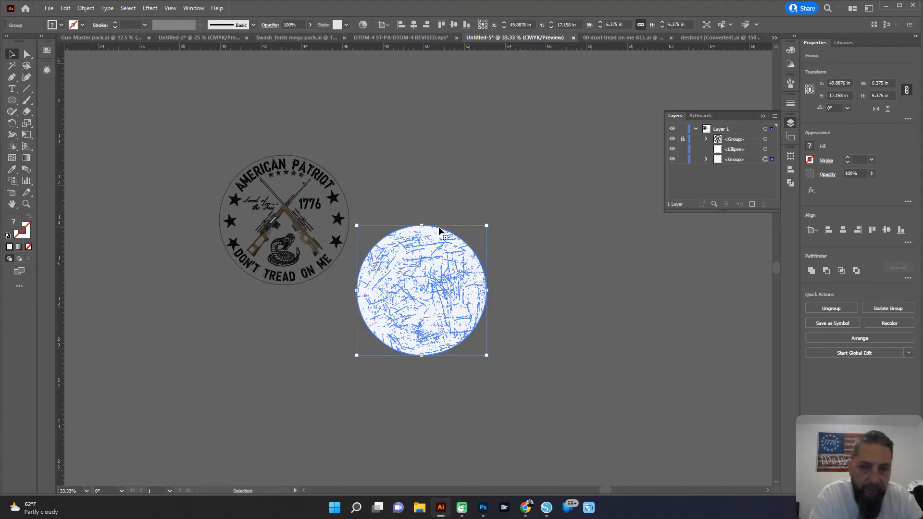
left_click(569, 260)
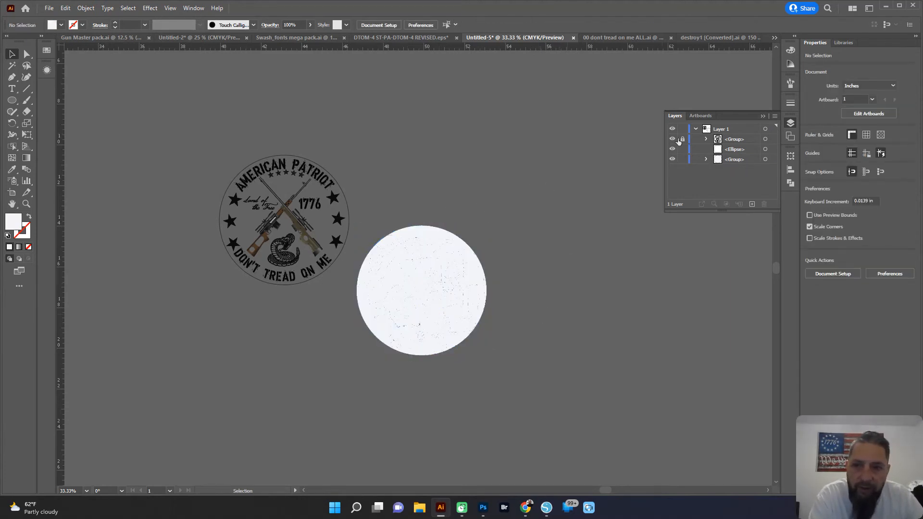
Step: Unlock the badge artwork group and group it with the circle outline
left_click(764, 149)
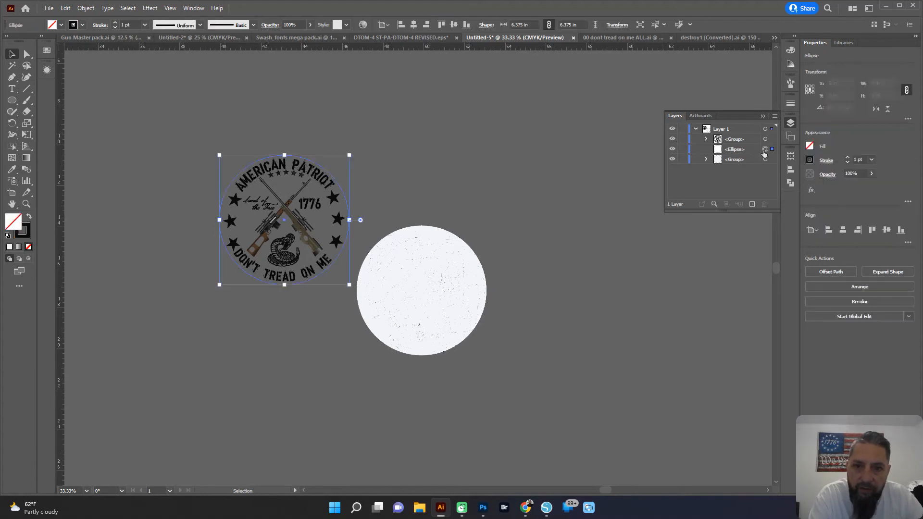
left_click(544, 169)
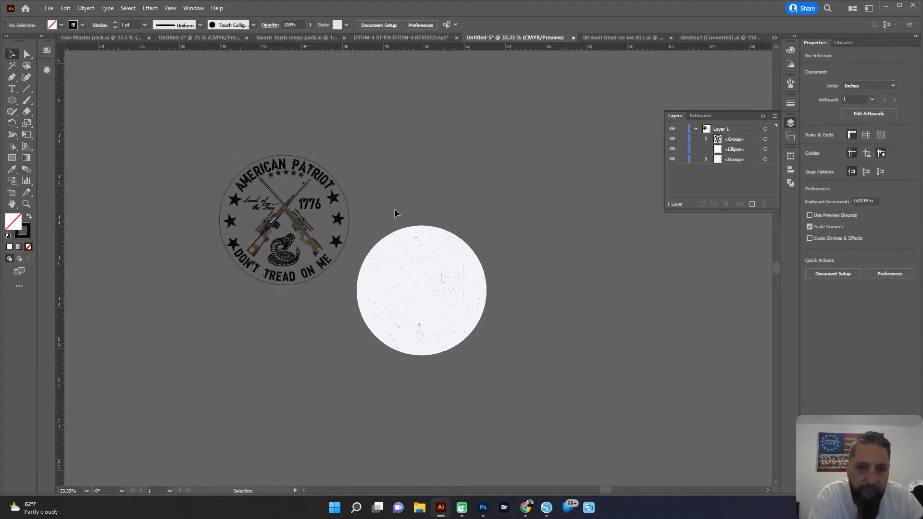
left_click_drag(209, 139, 287, 303)
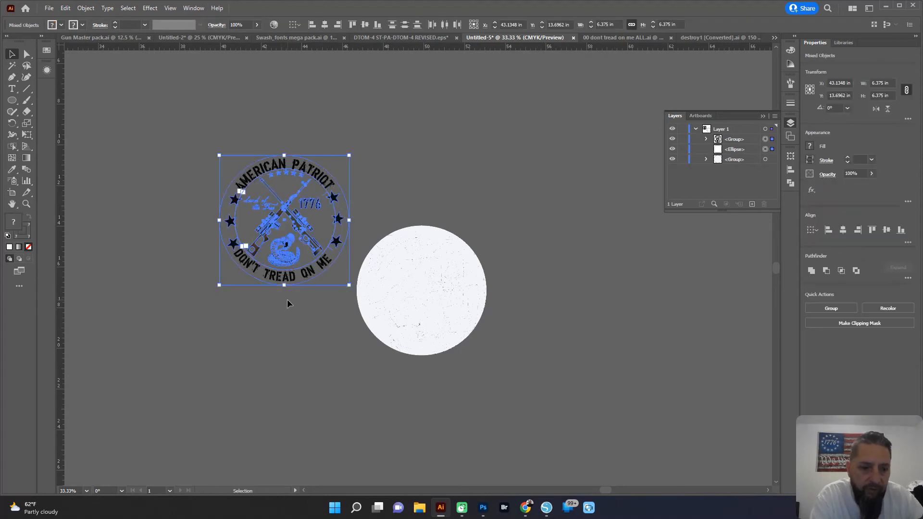
key("ctrl+g")
Step: Centre the badge artwork group and the backing circle group on each other horizontally and vertically
left_click_drag(161, 195, 429, 368)
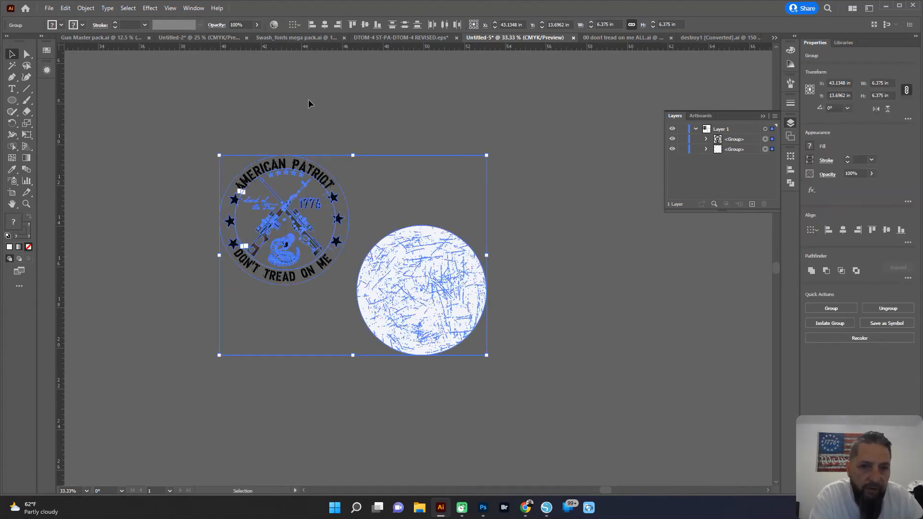
left_click(325, 25)
left_click(365, 25)
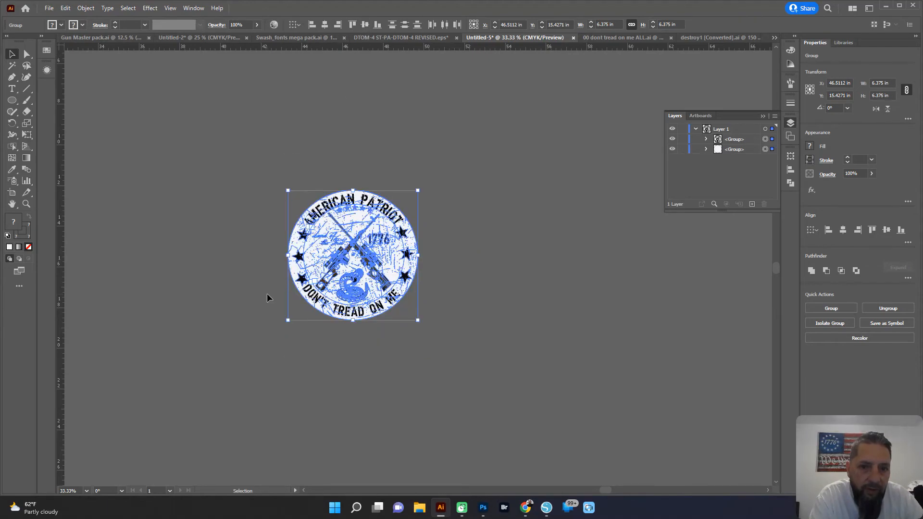
left_click(267, 294)
scroll(329, 281, "up", 5)
scroll(450, 217, "up", 3)
scroll(411, 215, "down", 3)
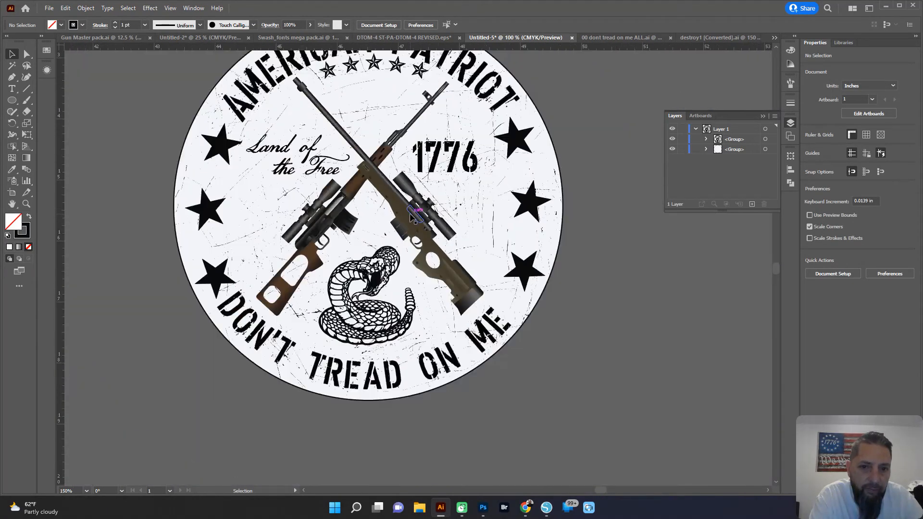
scroll(410, 214, "down", 1)
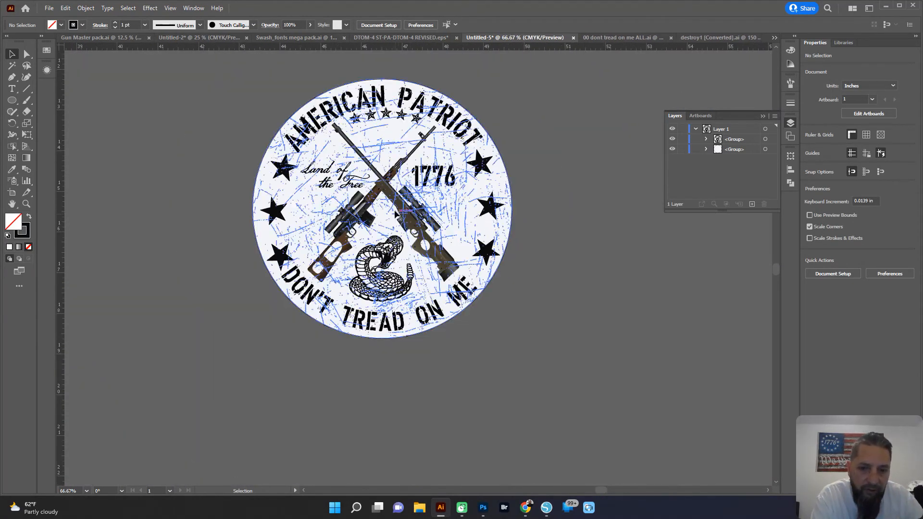
left_click_drag(429, 161, 395, 194)
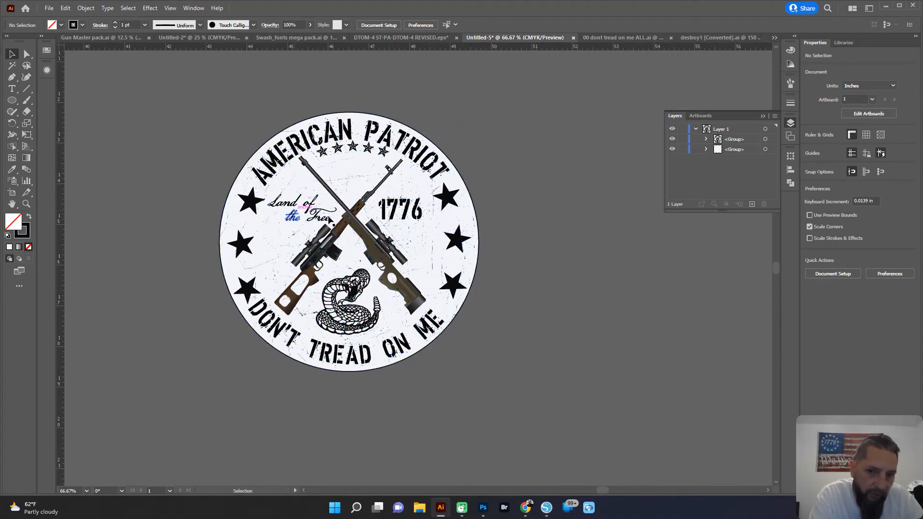
Step: Enlarge the black circle inside the backing group to 6.625 in as a border around the badge
left_click(705, 150)
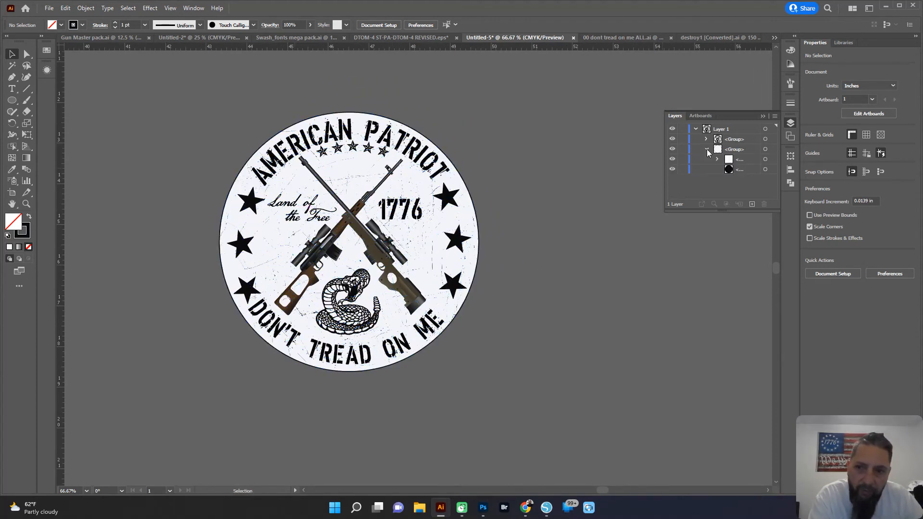
left_click(765, 169)
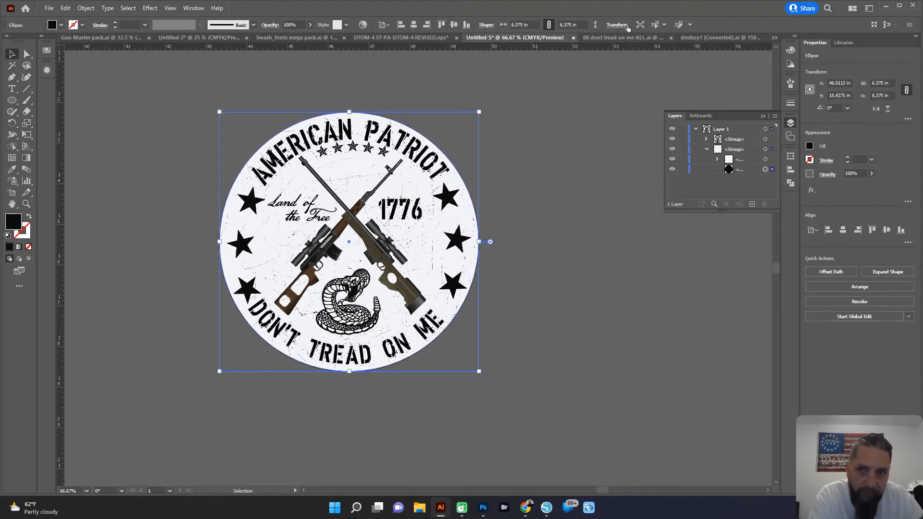
left_click(614, 25)
left_click(590, 41)
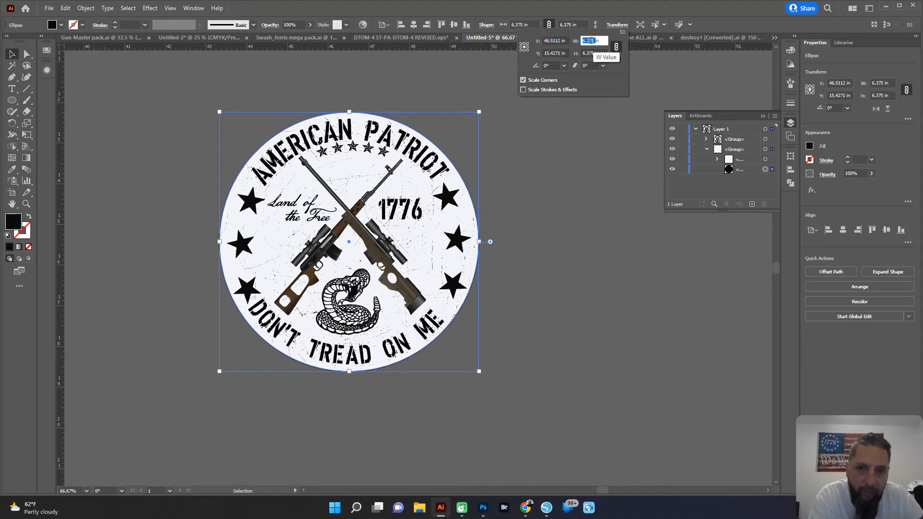
type("6.5")
key("Return")
type("6.625")
key("Return")
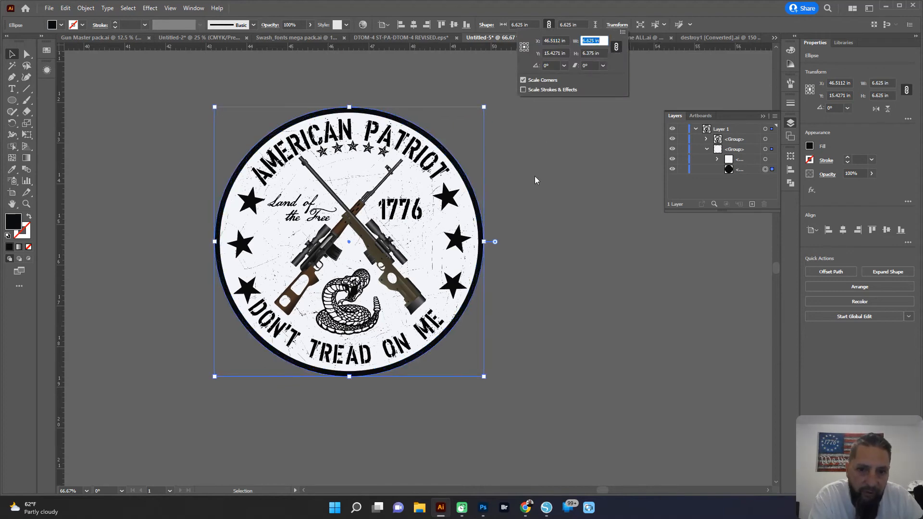
left_click(108, 240)
key("ctrl+1")
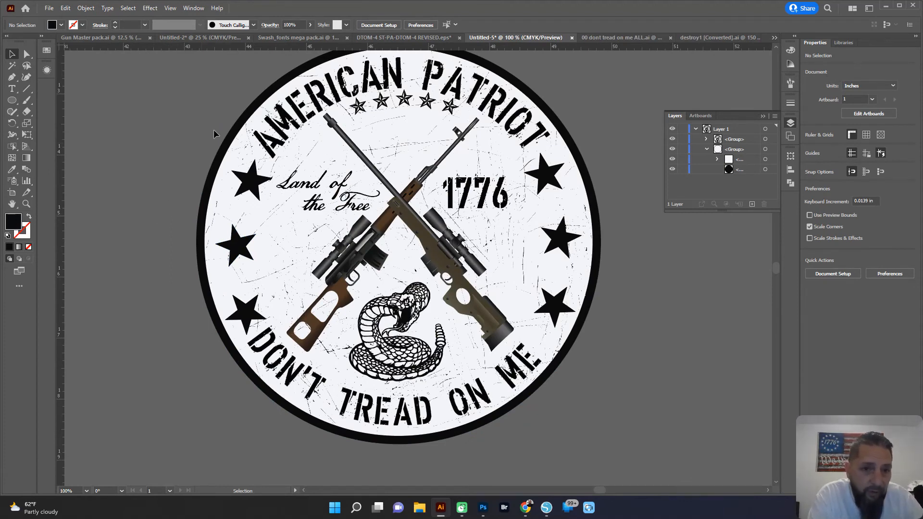
scroll(194, 189, "down", 2)
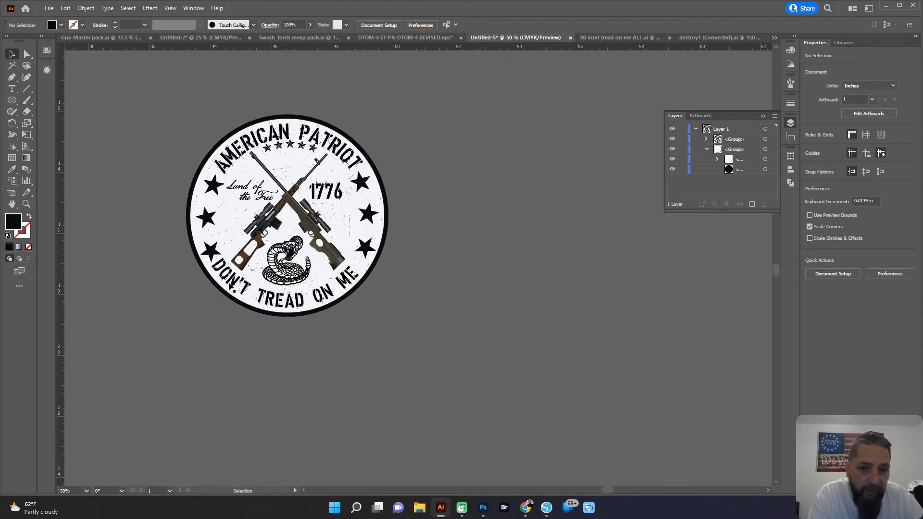
Step: Duplicate the black border circle beneath itself and fill the copy with the pink swatch from the Roland VersaWorks library
left_click(738, 170)
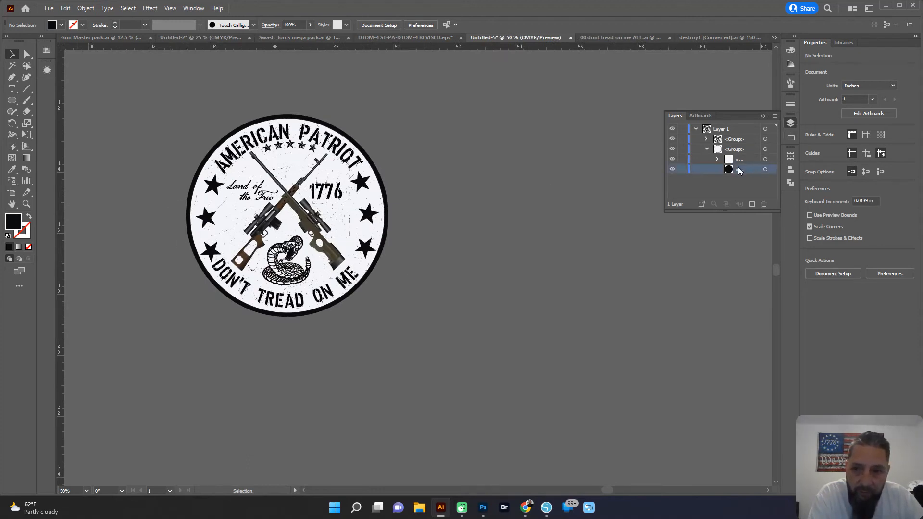
left_click_drag(740, 172, 757, 206)
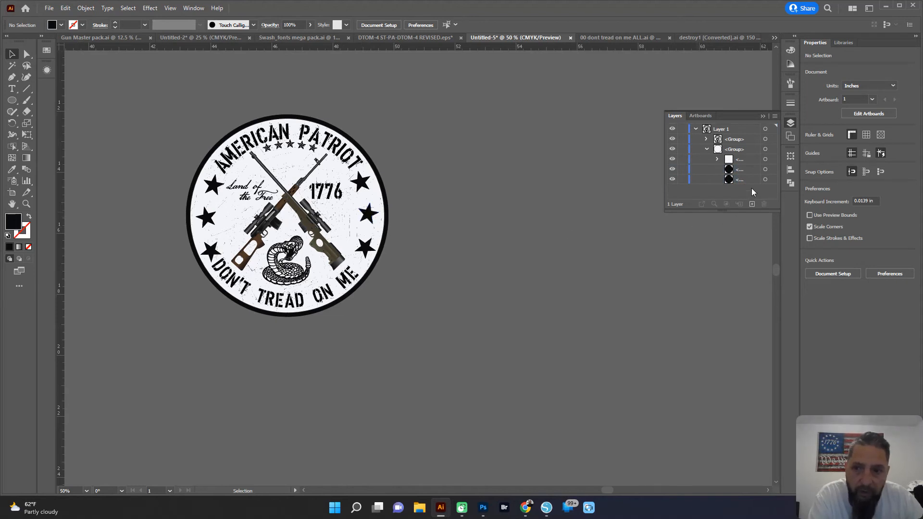
left_click(766, 180)
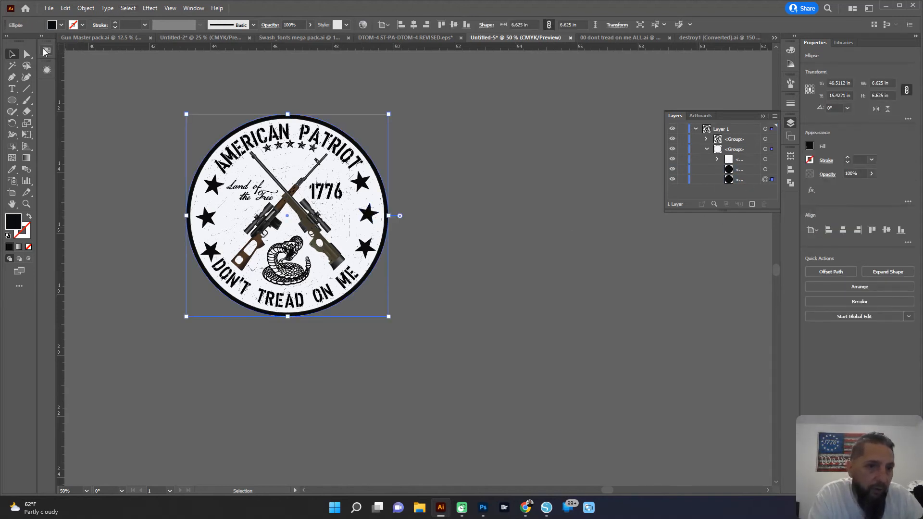
left_click(46, 50)
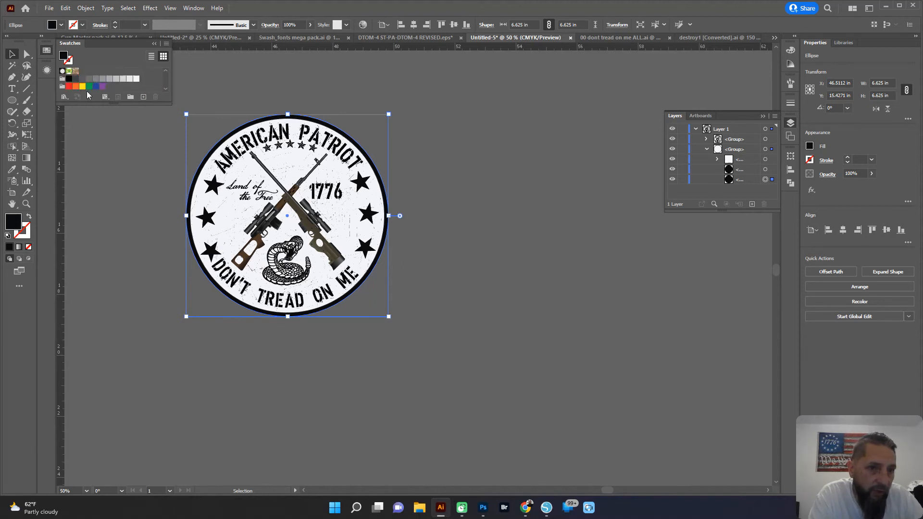
left_click(65, 96)
mouse_move(110, 272)
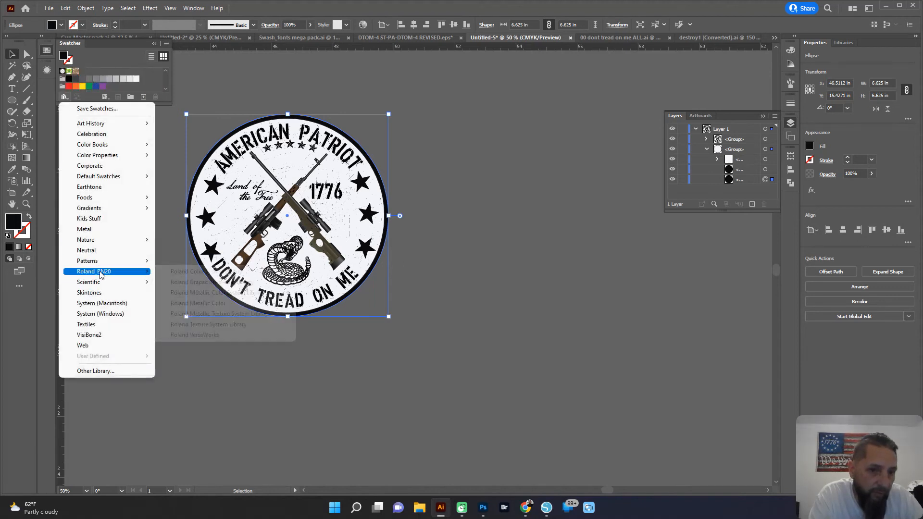
left_click(206, 335)
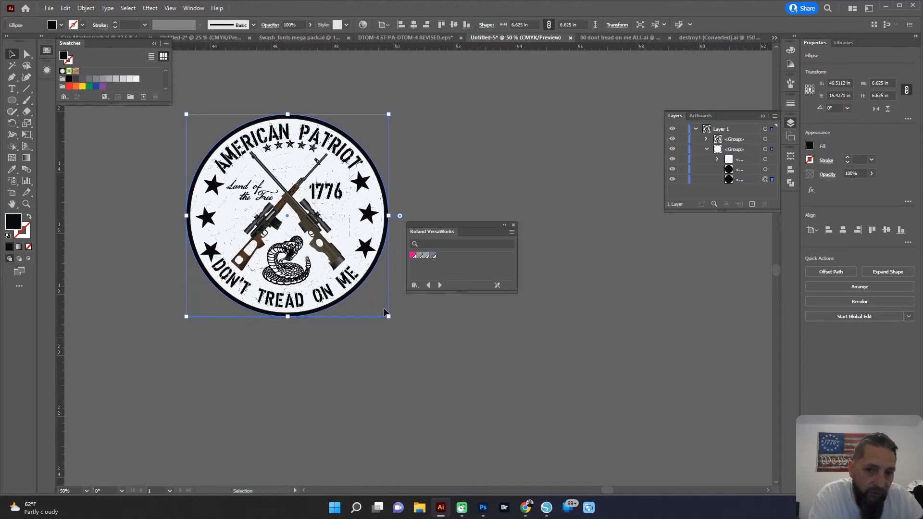
left_click(411, 256)
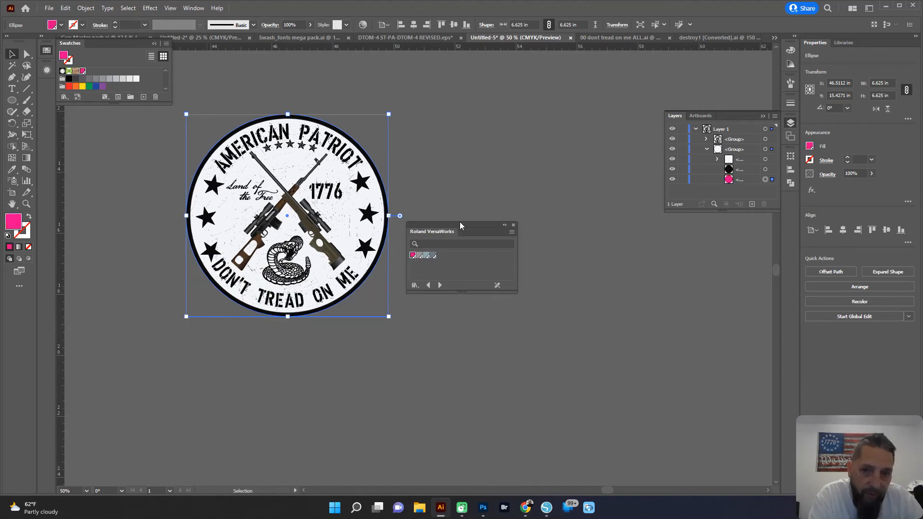
left_click_drag(469, 226, 54, 105)
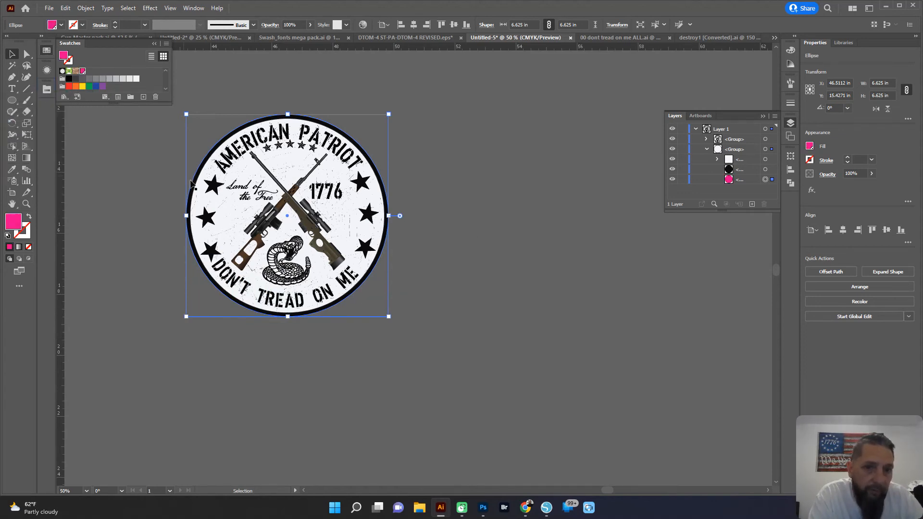
Step: Temporarily hide the badge artwork group and Layer 1 to check the circles beneath the artwork
key("ctrl+equal")
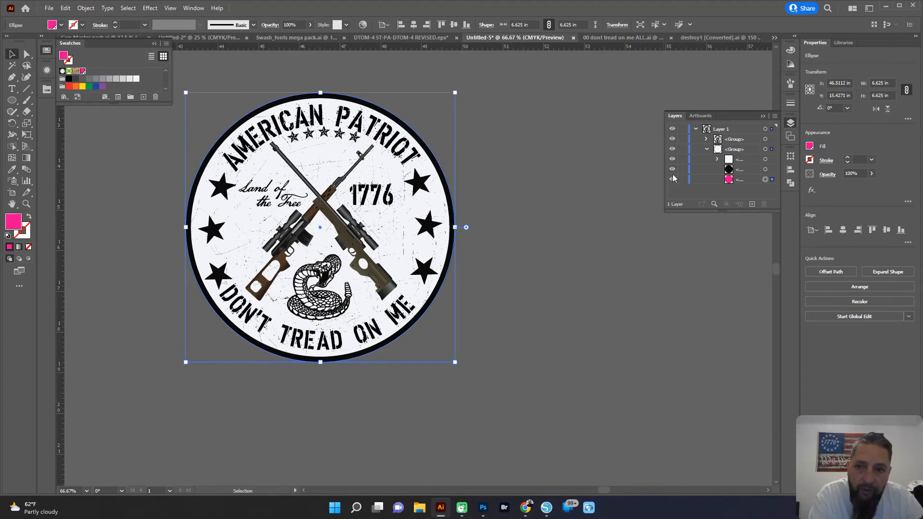
left_click(671, 140)
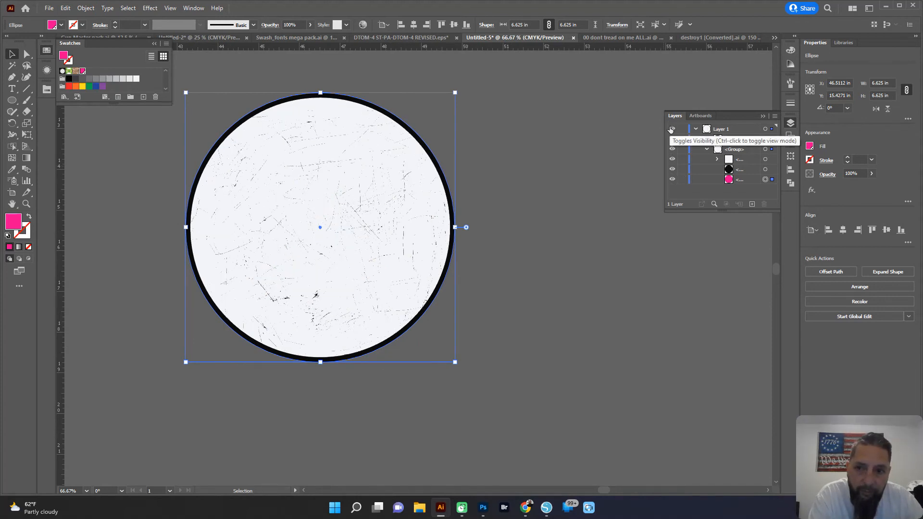
left_click(671, 128)
left_click(671, 128)
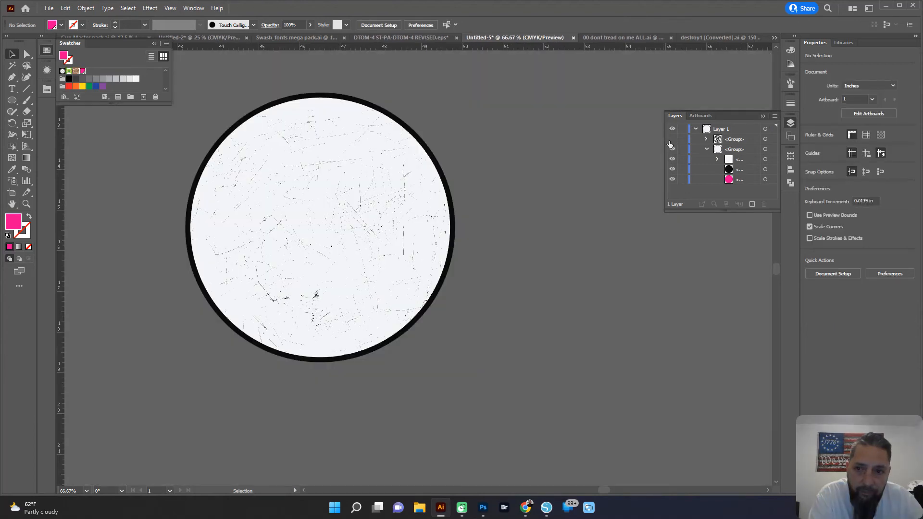
left_click(671, 140)
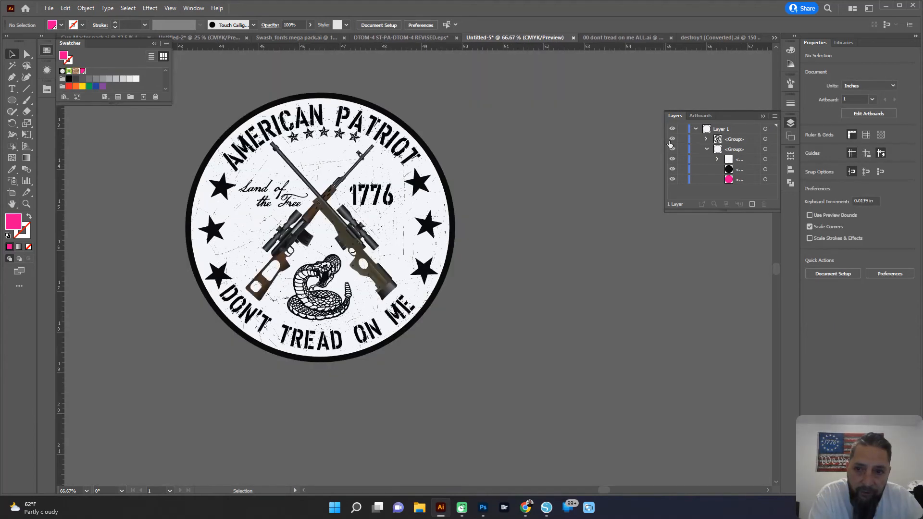
Step: Move the pink circle off the badge and turn its fill into a 0.25 pt stroke
left_click(764, 179)
left_click_drag(449, 270, 634, 319)
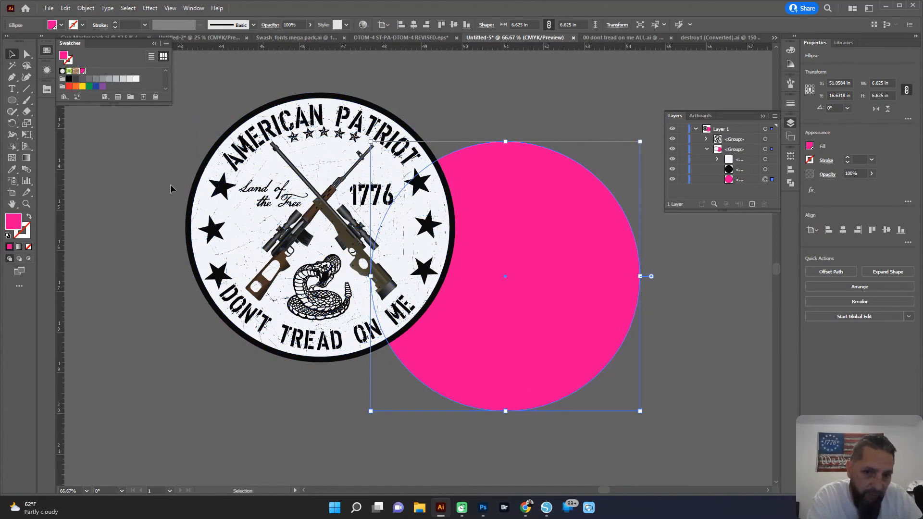
left_click(155, 43)
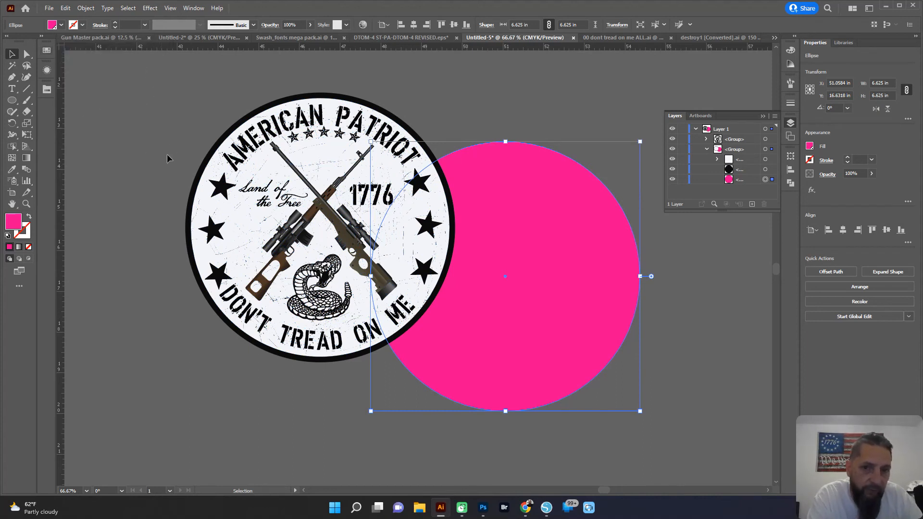
left_click(29, 218)
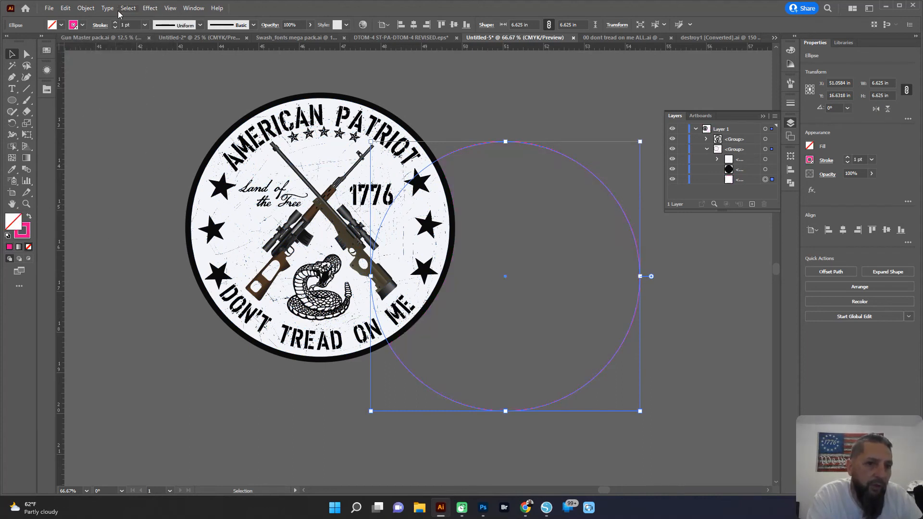
left_click(114, 28)
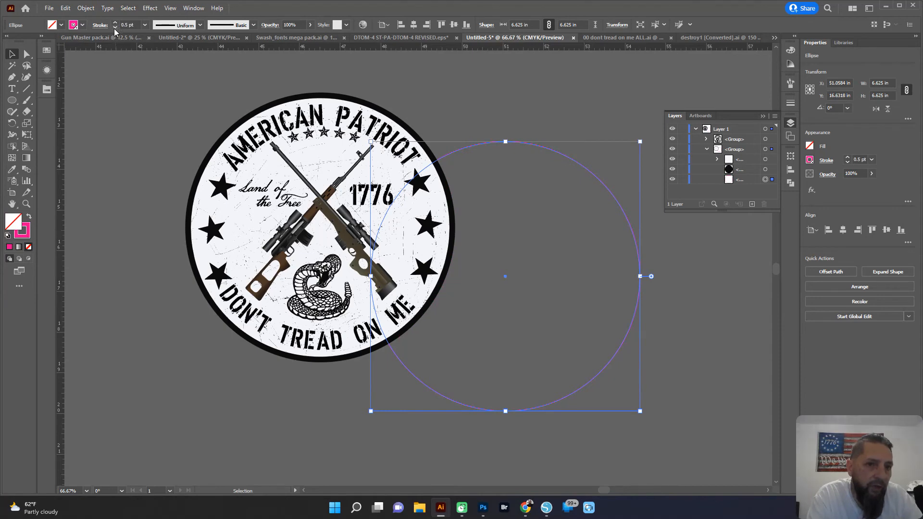
left_click(133, 128)
Step: Try to centre the artwork group and the backing group on each other horizontally
key("ctrl+a")
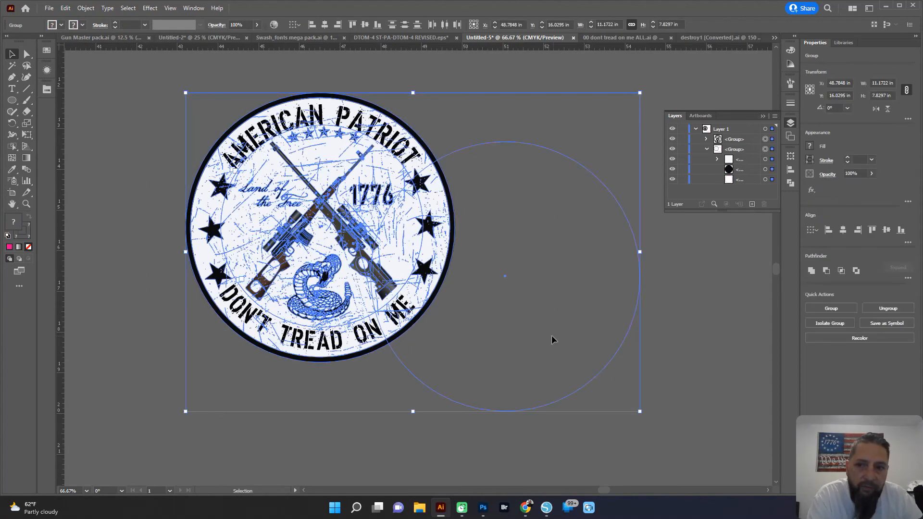
left_click(325, 25)
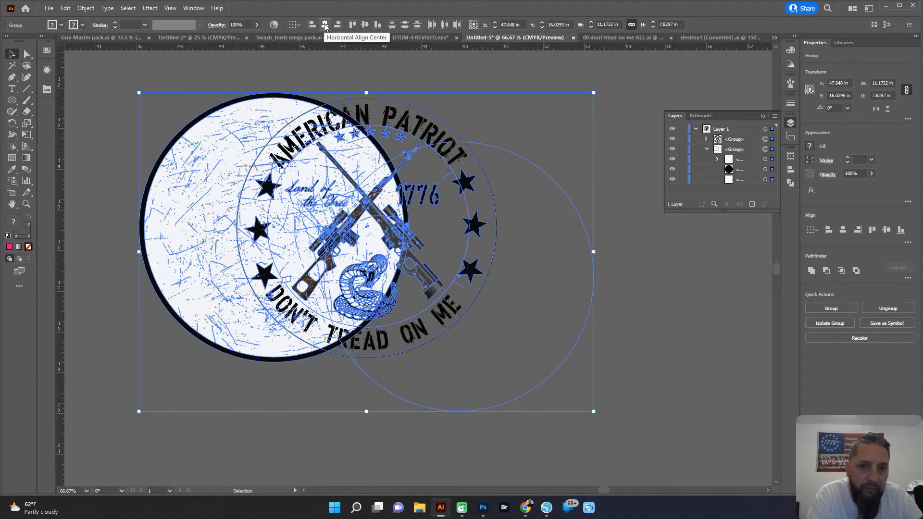
key("ctrl+z")
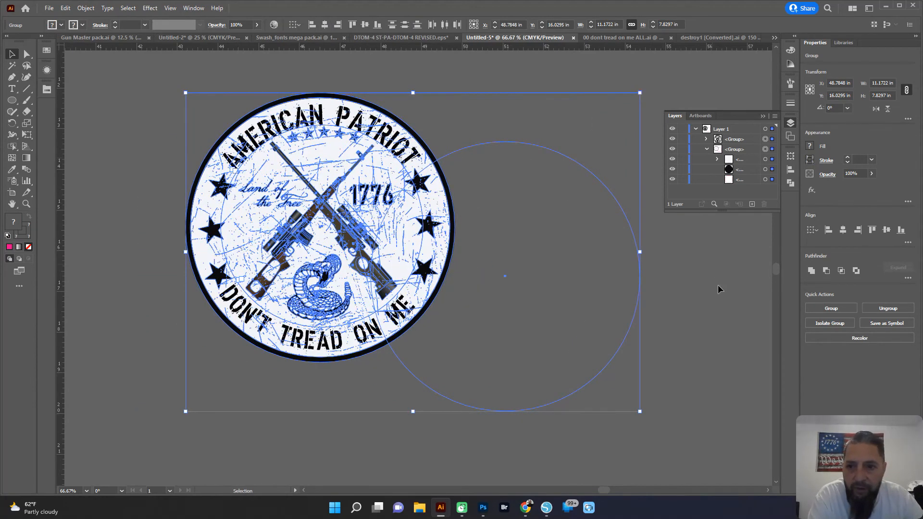
left_click(719, 292)
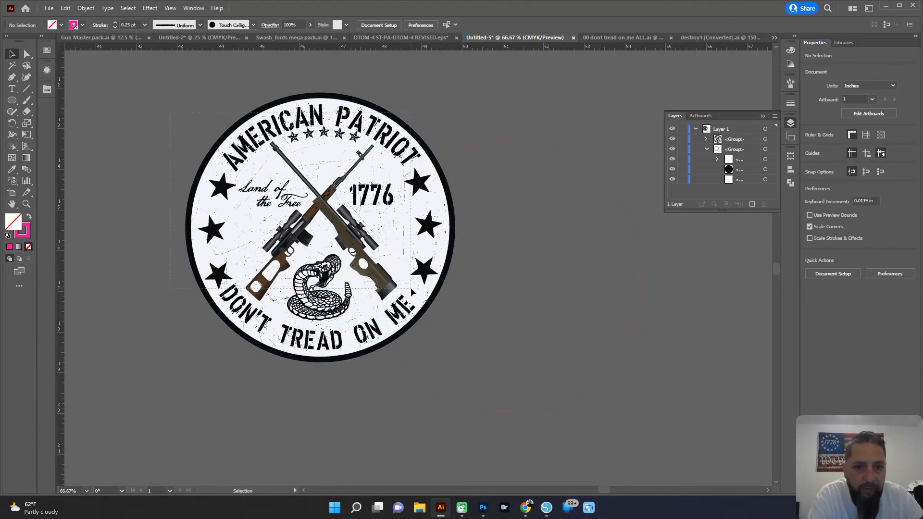
Step: Ungroup the artwork and backing groups so the pink circle outline becomes a separate object
left_click_drag(411, 288, 412, 289)
left_click(139, 165)
left_click_drag(140, 166, 310, 302)
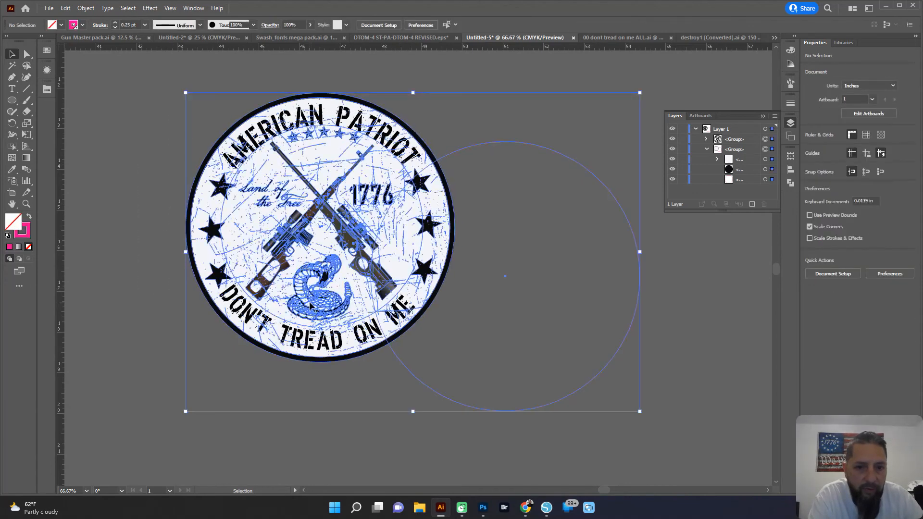
key("ctrl+g")
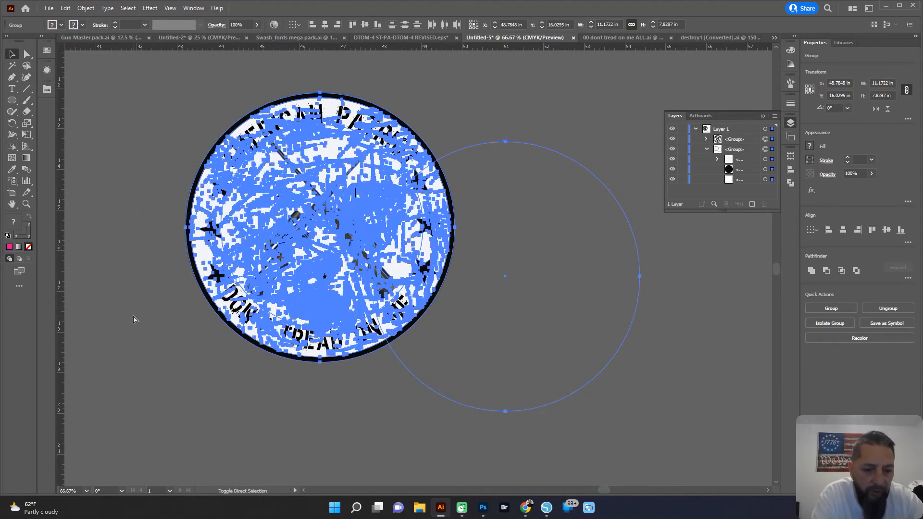
key("ctrl+shift+g")
left_click(133, 316)
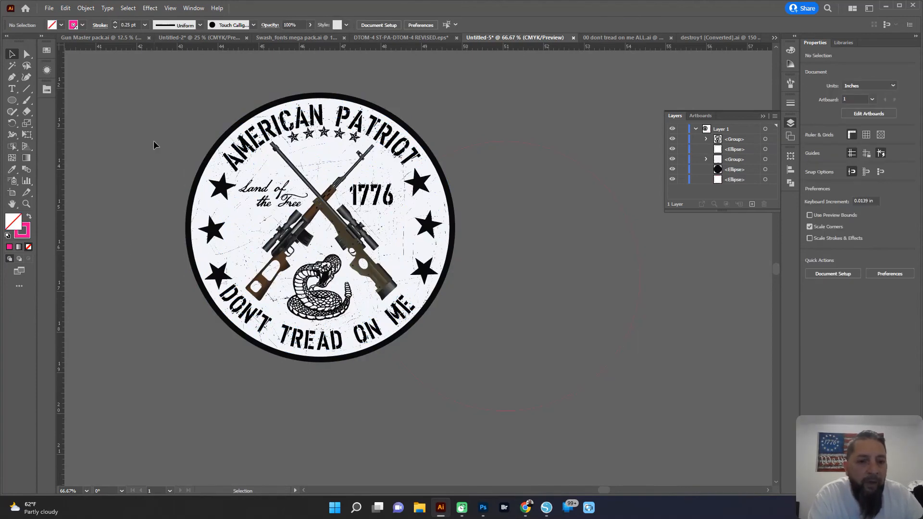
key("ctrl+a")
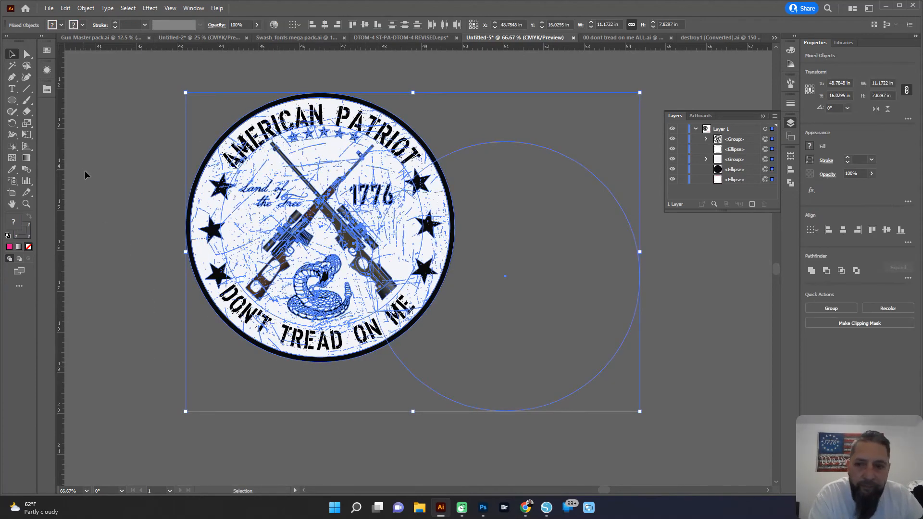
left_click(701, 279)
Step: Bring the pink circle outline to the top of the stack and place it on a new layer above Layer 1
left_click(765, 180)
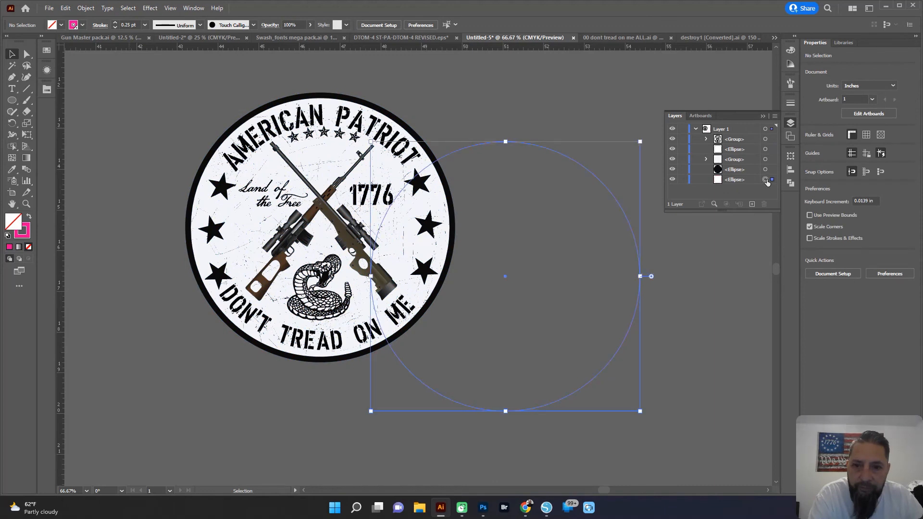
left_click(730, 181)
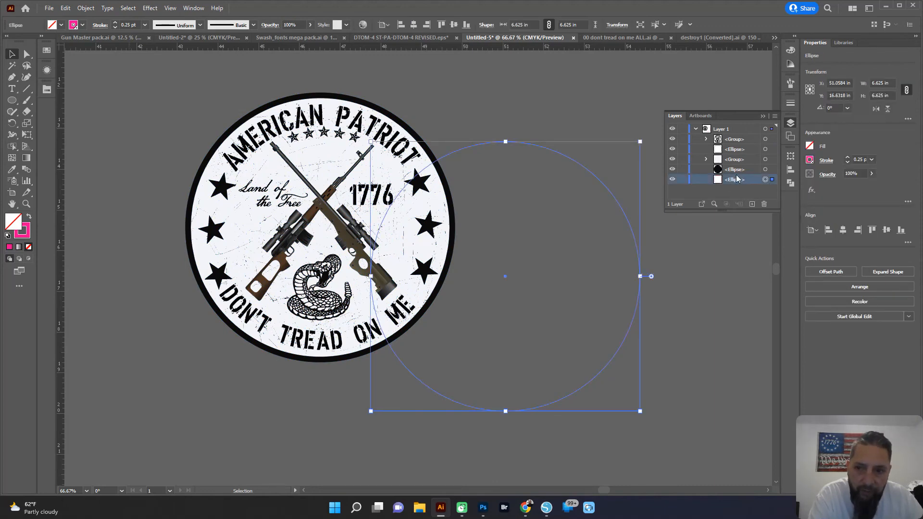
left_click_drag(743, 181, 731, 139)
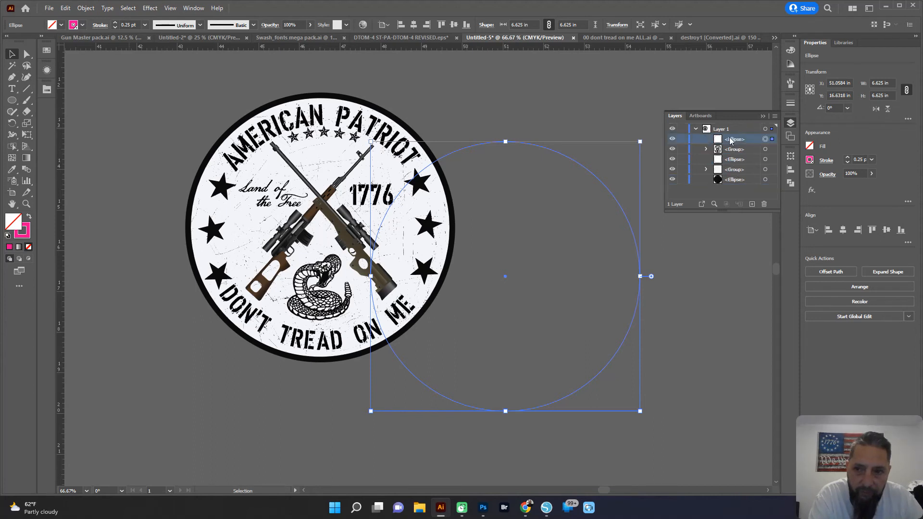
left_click(752, 204)
left_click(730, 150)
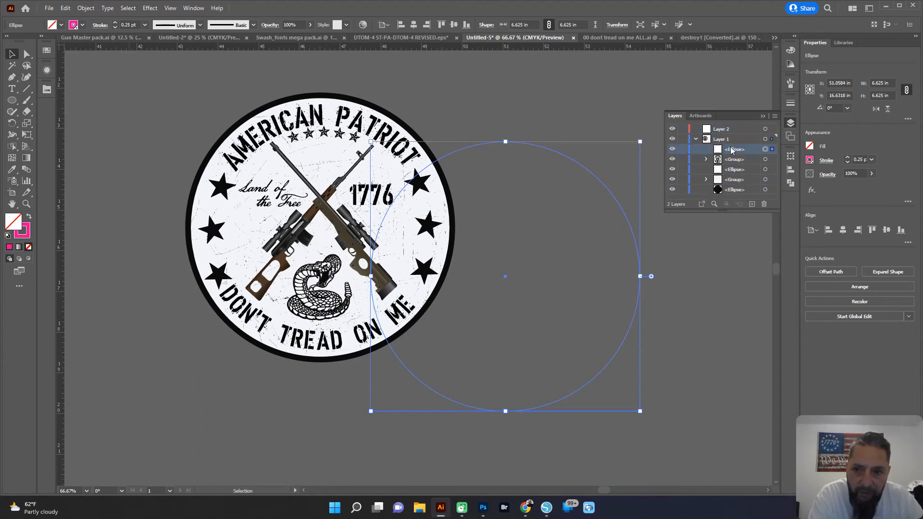
left_click_drag(735, 150, 723, 129)
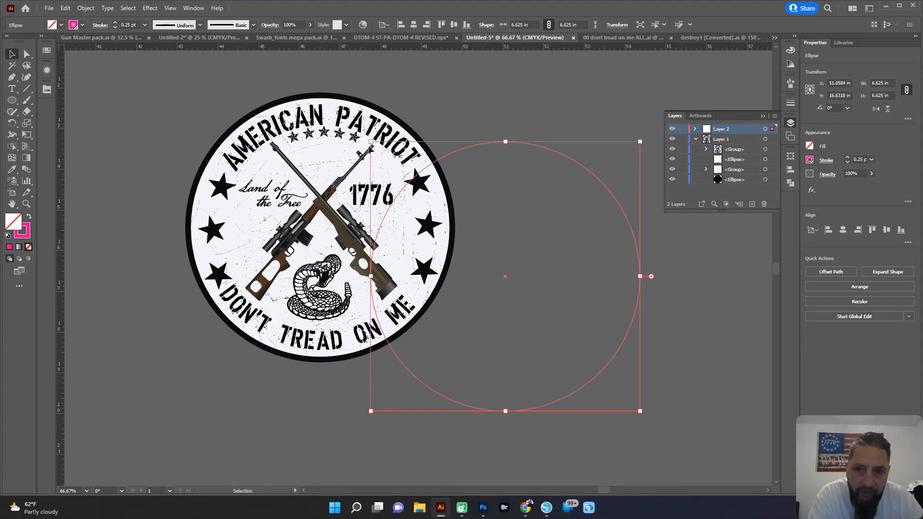
Step: Move the pink circle outline completely clear of the badge
left_click(480, 171)
left_click(479, 145)
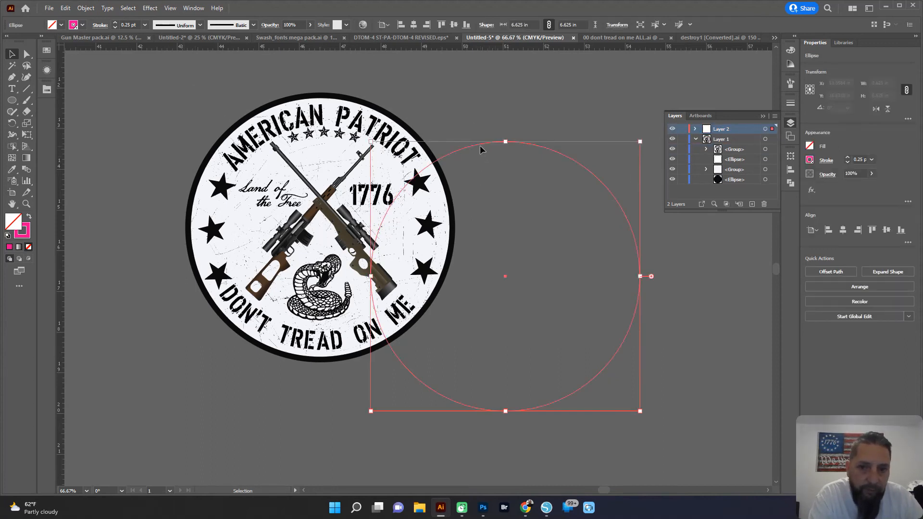
left_click_drag(477, 143, 563, 199)
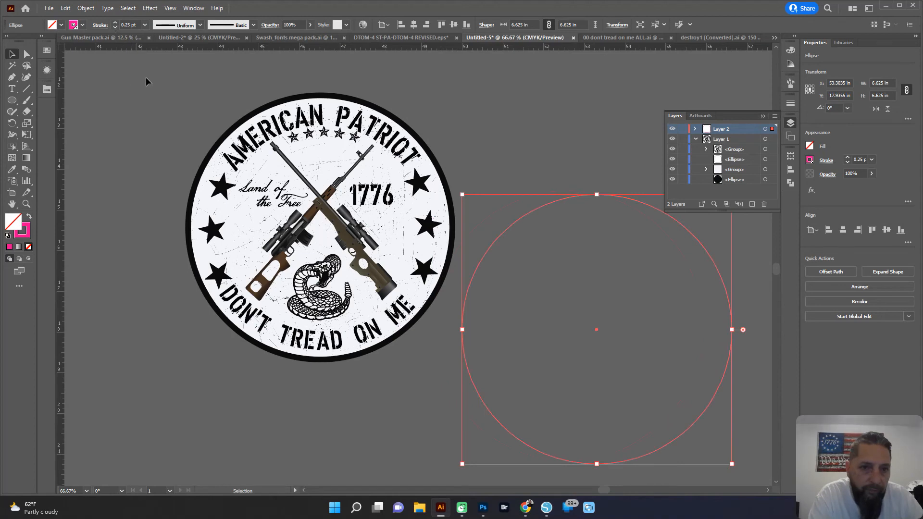
Step: Group all the badge artwork and its backing circles on Layer 1 into one group
left_click(161, 105)
left_click_drag(434, 350, 434, 349)
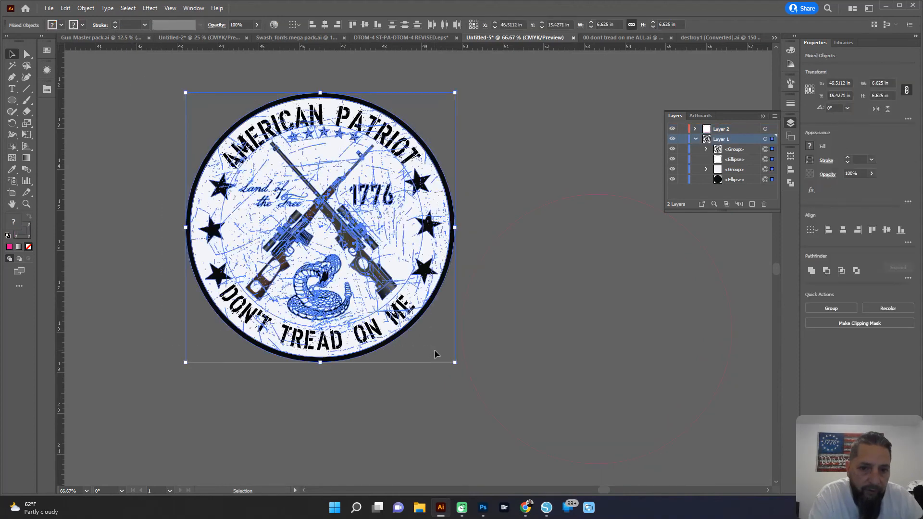
key("ctrl+g")
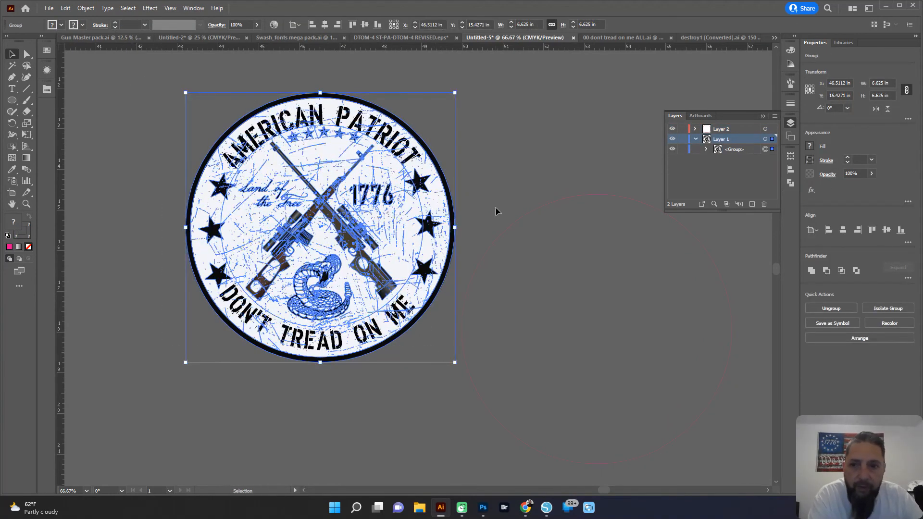
Step: Align the badge group and the pink circle outline to each other on their horizontal and vertical centres
left_click(126, 154)
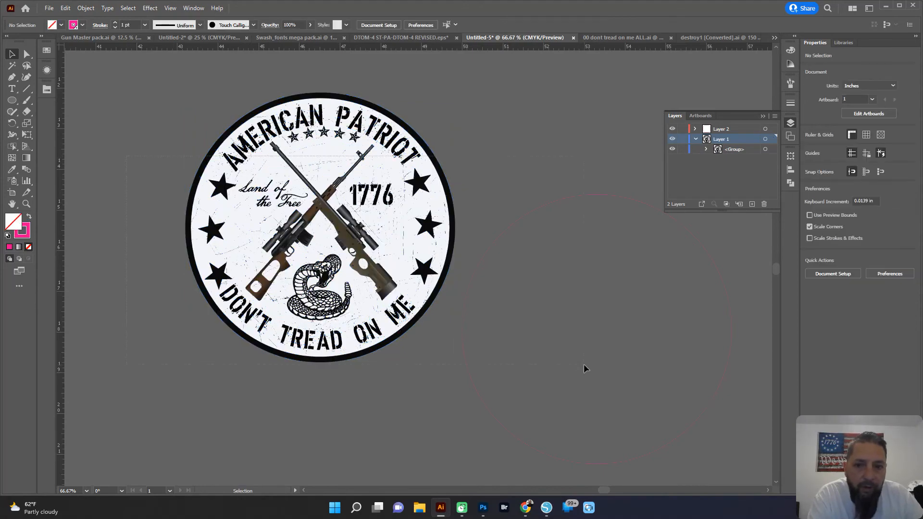
left_click_drag(585, 371, 389, 99)
left_click(325, 24)
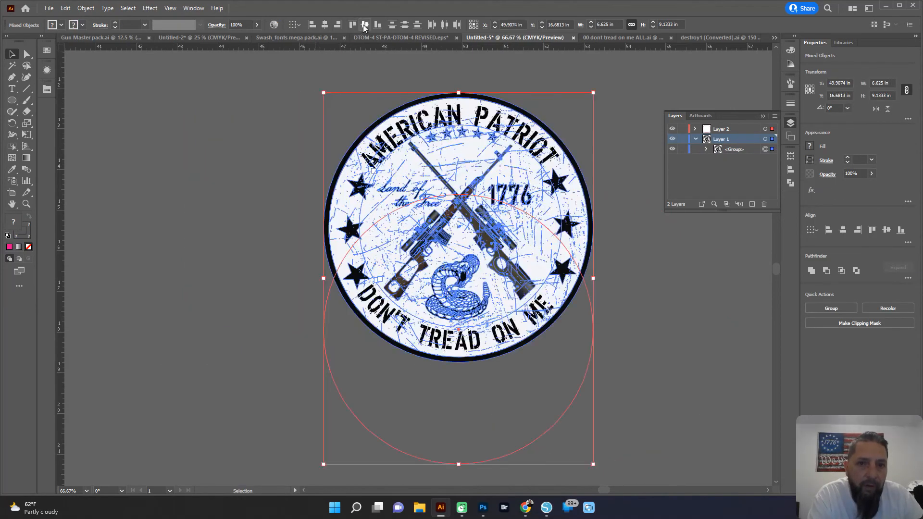
left_click(365, 24)
left_click(272, 233)
Step: Examine how closely the pink outline follows the badge's black outer edge, then the badge as a whole
scroll(497, 283, "up", 2)
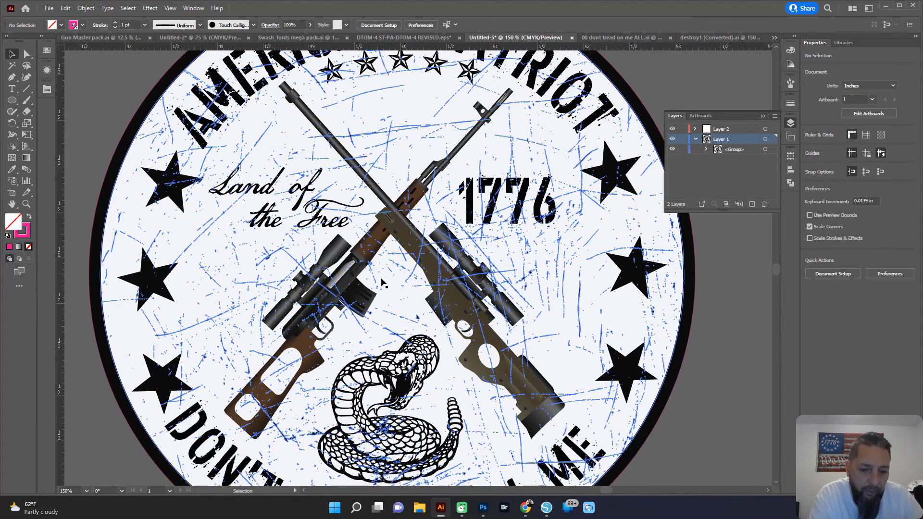
scroll(382, 282, "down", 1)
scroll(385, 285, "down", 1)
scroll(301, 325, "up", 6)
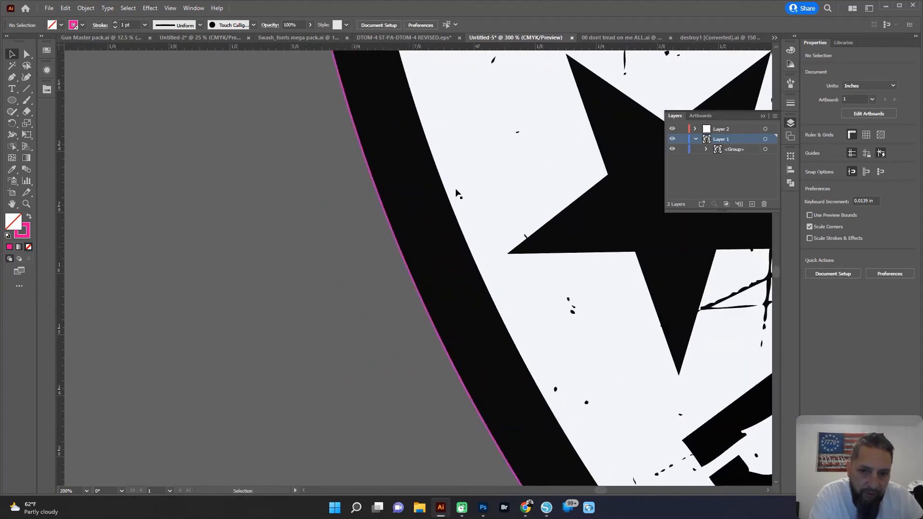
scroll(382, 274, "up", 3)
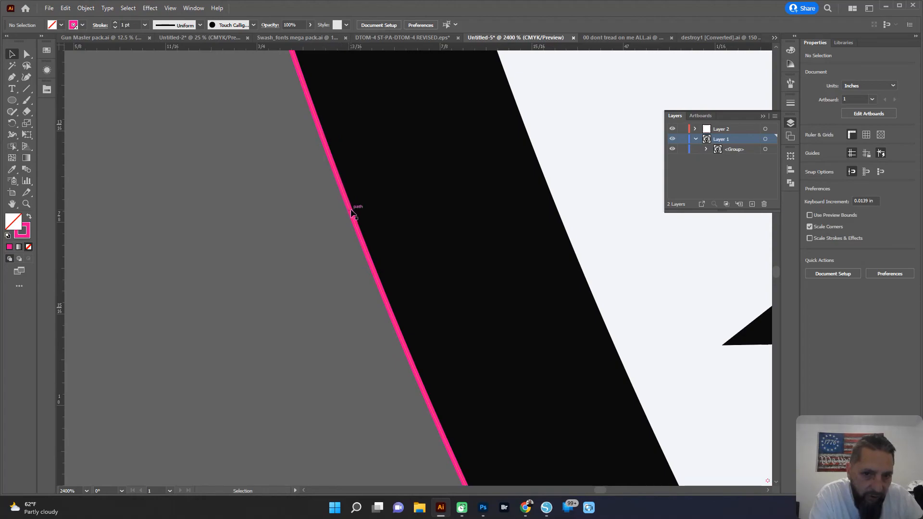
scroll(544, 192, "down", 10)
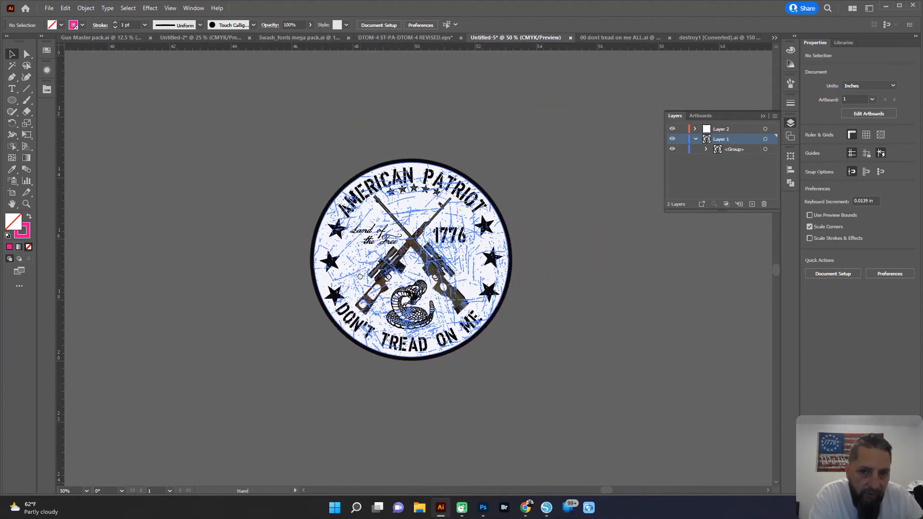
scroll(442, 230, "up", 2)
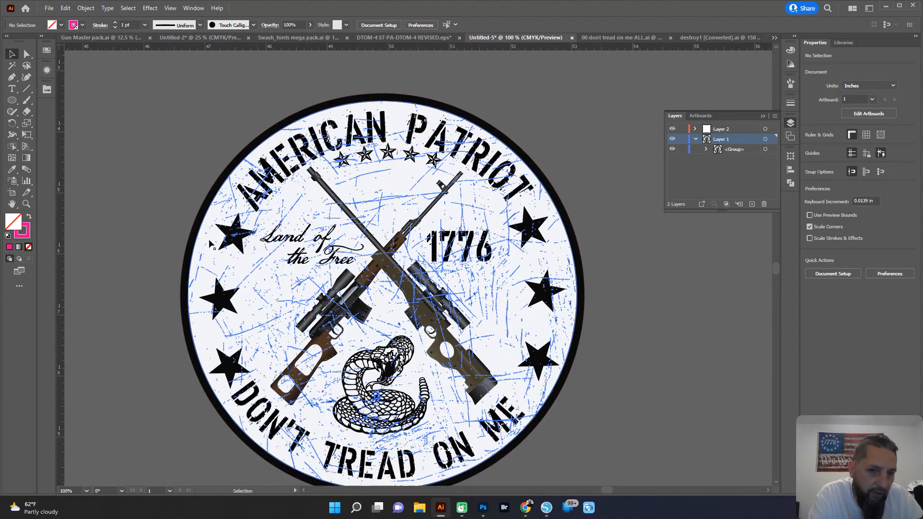
scroll(193, 239, "up", 2)
scroll(193, 239, "down", 1)
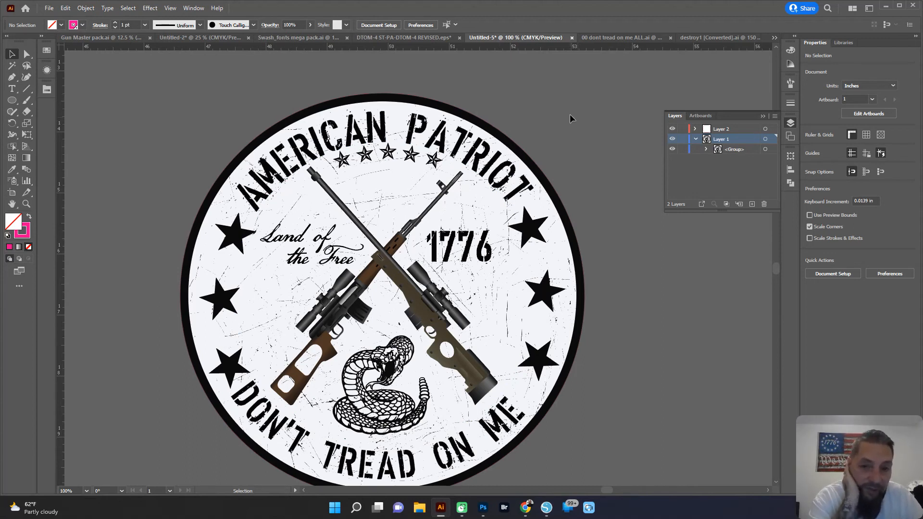
Step: Set the document units to millimeters
left_click(765, 129)
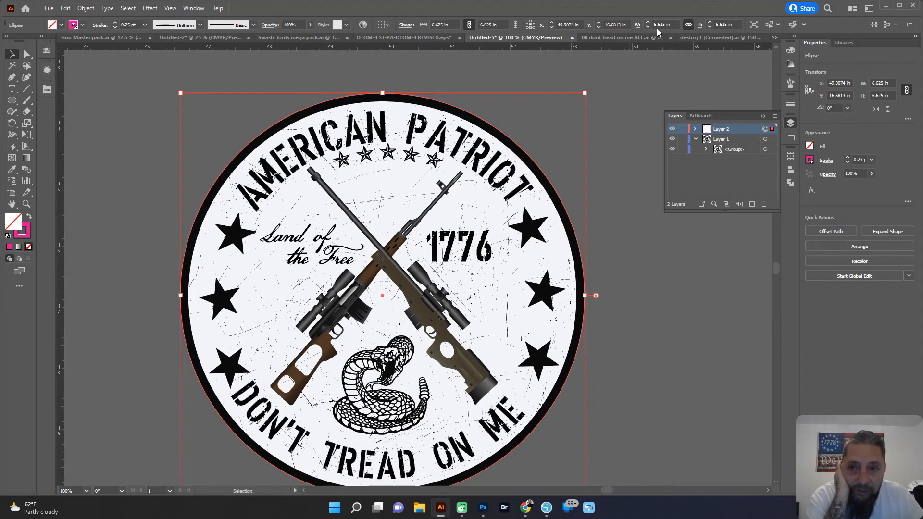
left_click(614, 127)
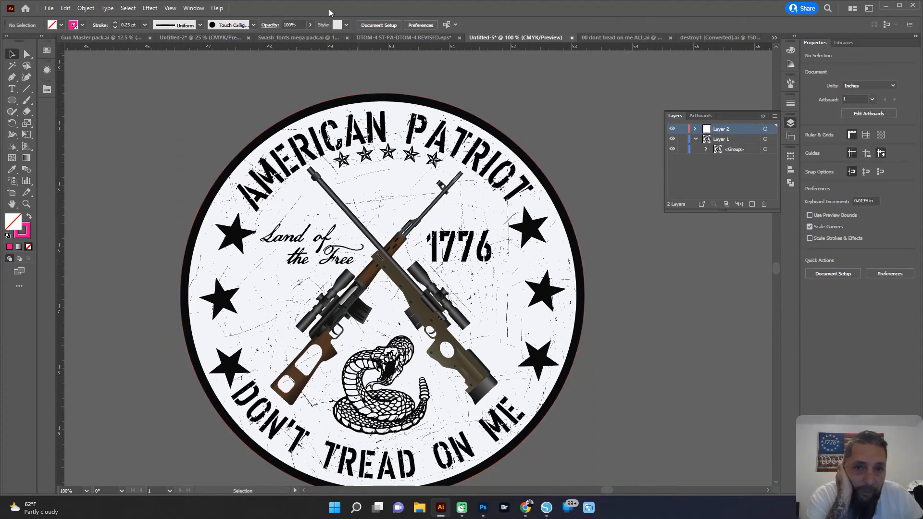
left_click(374, 25)
left_click(406, 173)
left_click(403, 258)
left_click(496, 343)
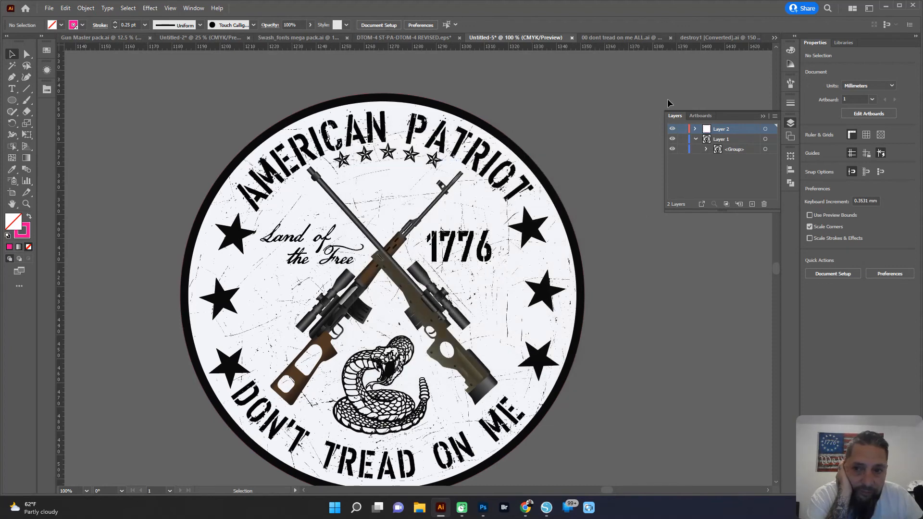
Step: Reduce the pink circle outline on Layer 2 proportionally in millimetres so it sits slightly inside the badge's black outer edge
left_click(764, 129)
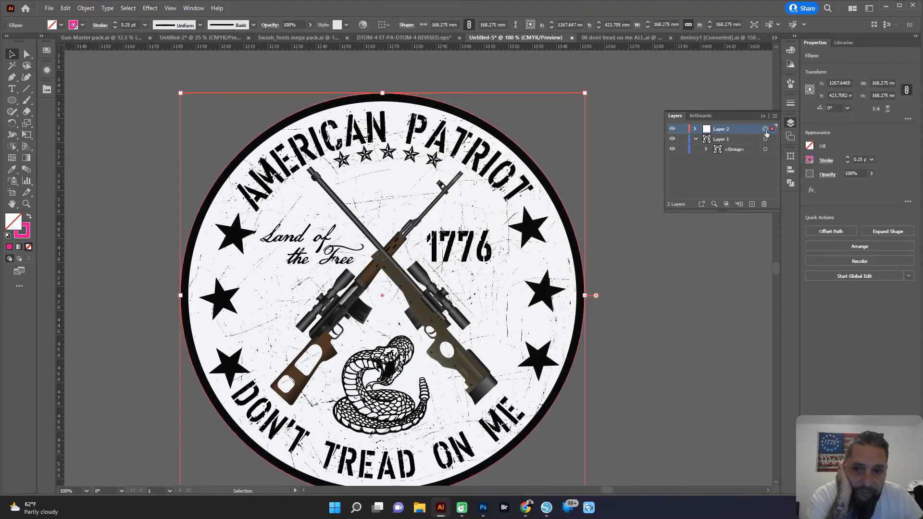
double_click(718, 25)
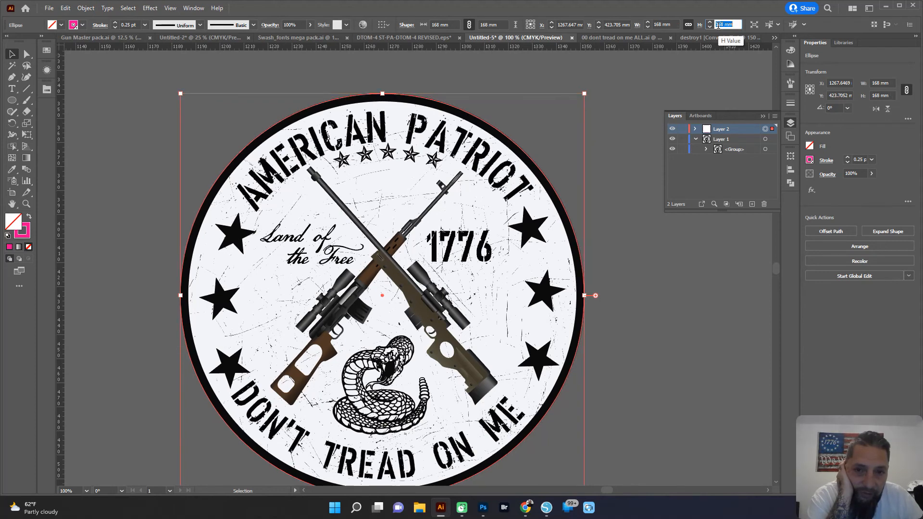
left_click(598, 112)
Step: Examine the inset between the pink outline and the badge's outer edge up close and at full size
scroll(485, 108, "up", 6)
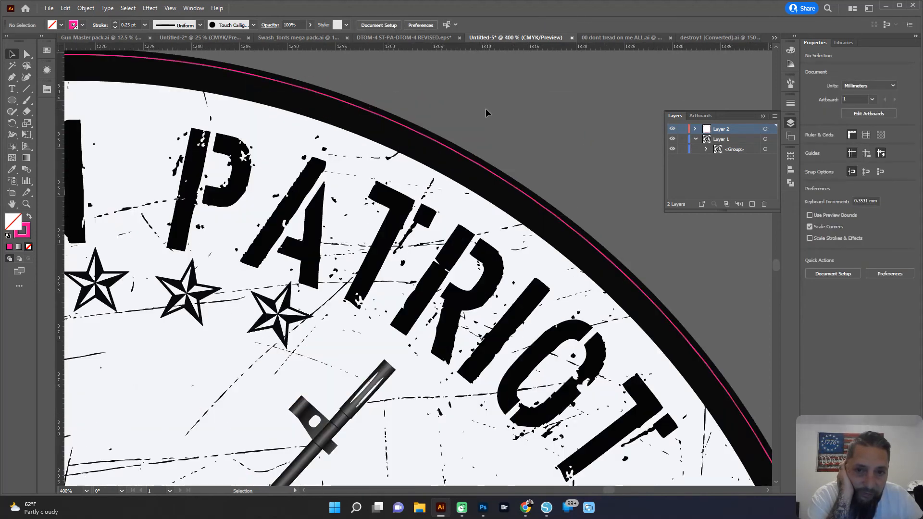
scroll(420, 157, "down", 1)
scroll(419, 157, "up", 4)
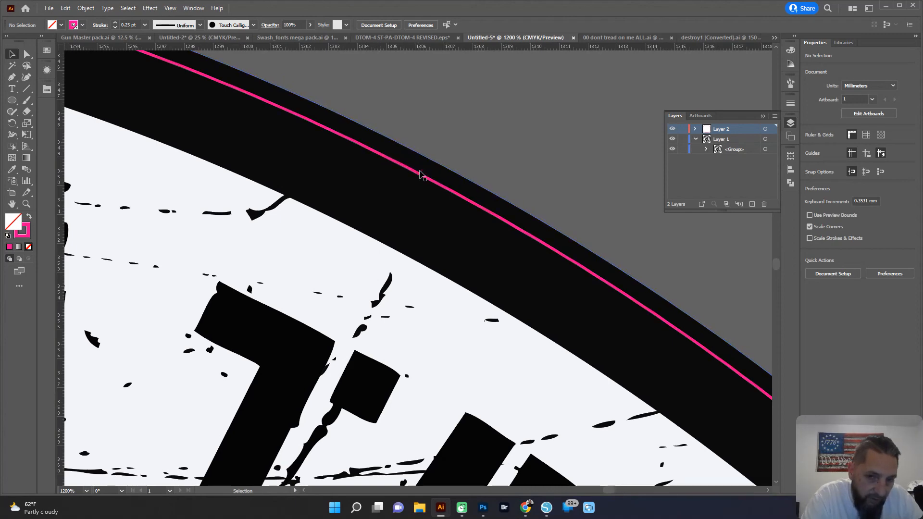
scroll(420, 175, "down", 10)
scroll(355, 265, "up", 3)
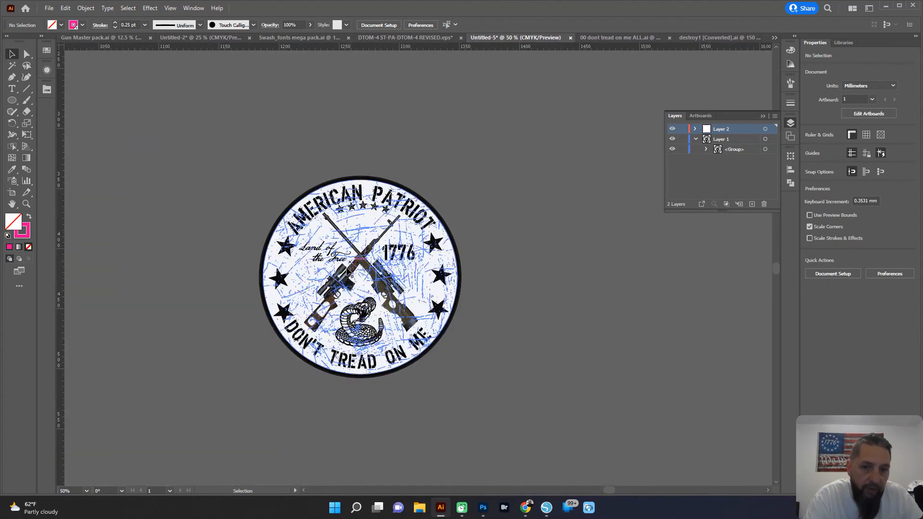
scroll(320, 317, "down", 3)
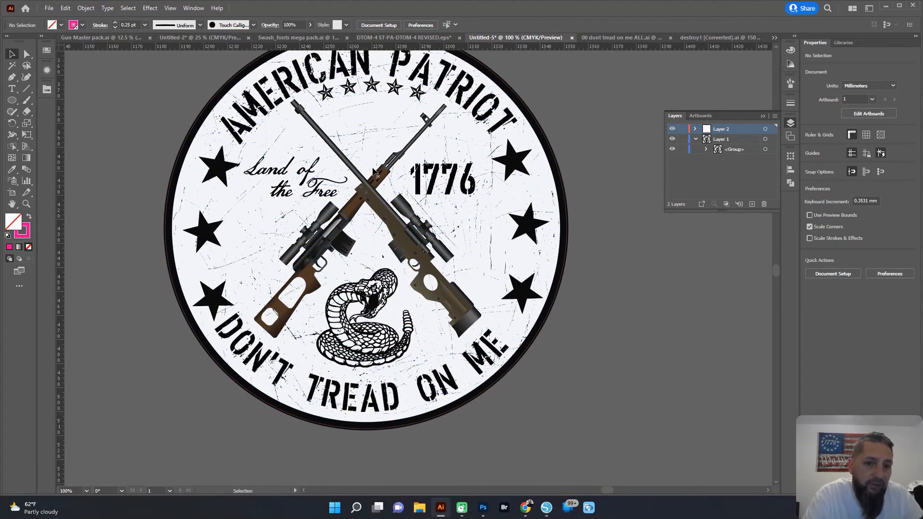
scroll(355, 173, "up", 2)
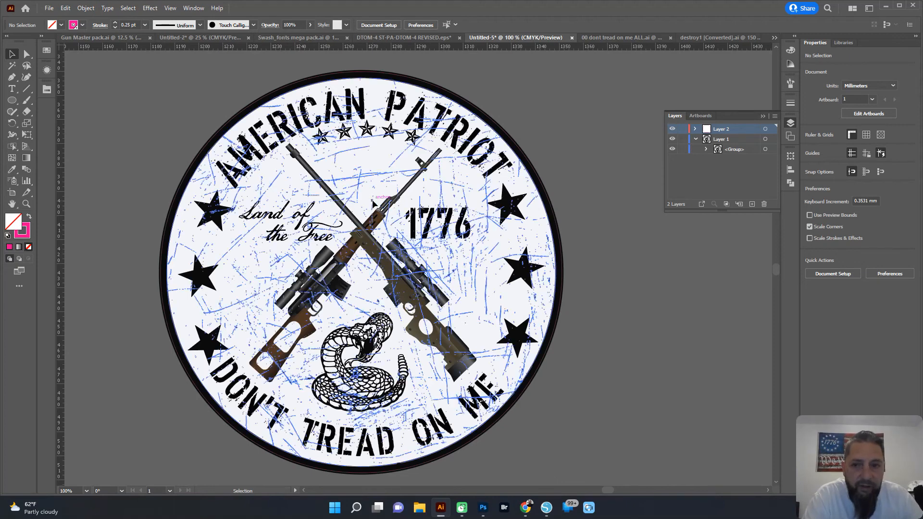
Step: Place the grunge flag image Depositphotos_4390273_XL from the T-mockups Backgrounds folder American Patriotic over the badge
left_click(50, 8)
left_click(75, 183)
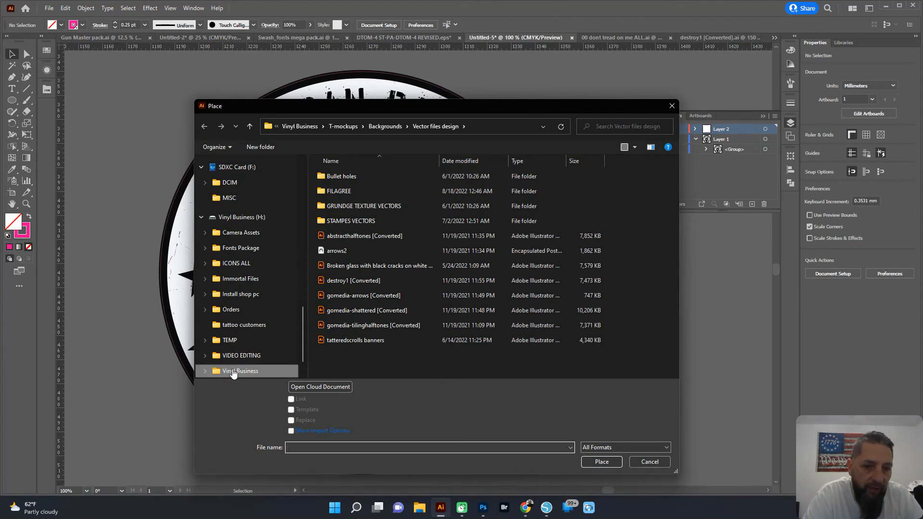
left_click(232, 372)
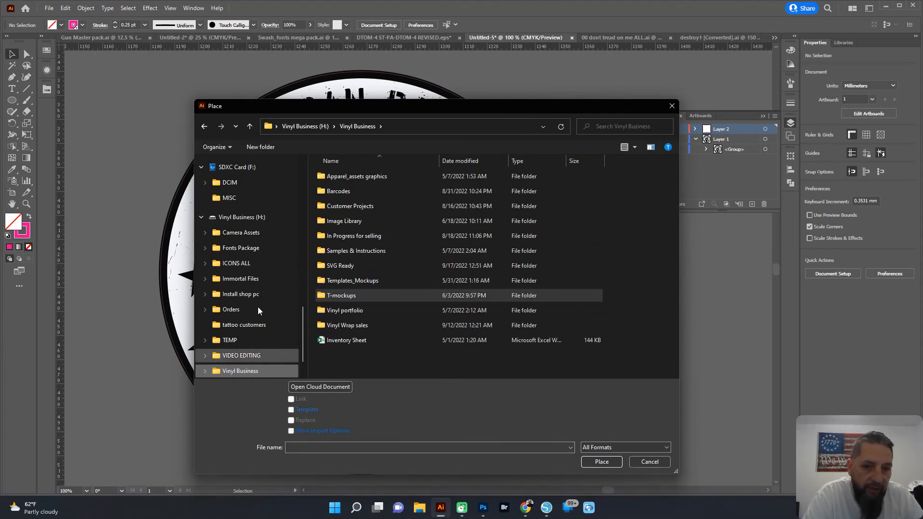
double_click(338, 301)
double_click(336, 177)
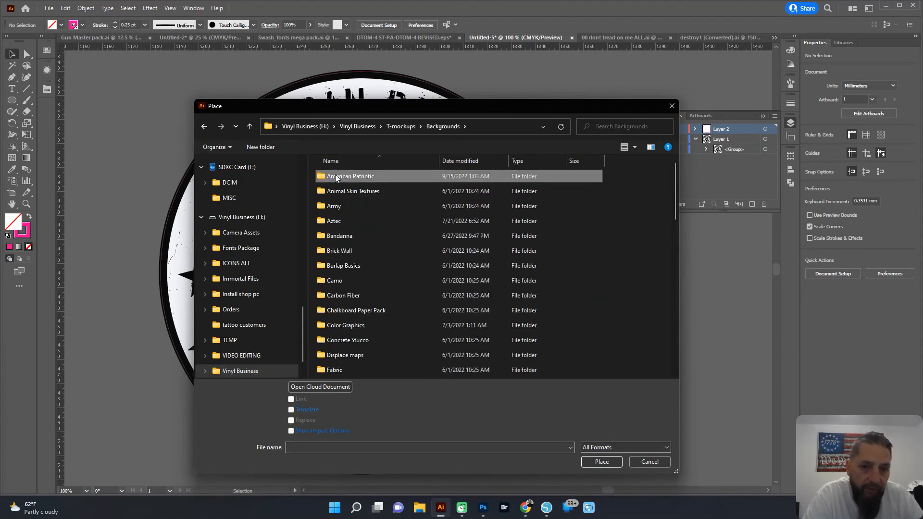
double_click(336, 177)
scroll(429, 273, "down", 3)
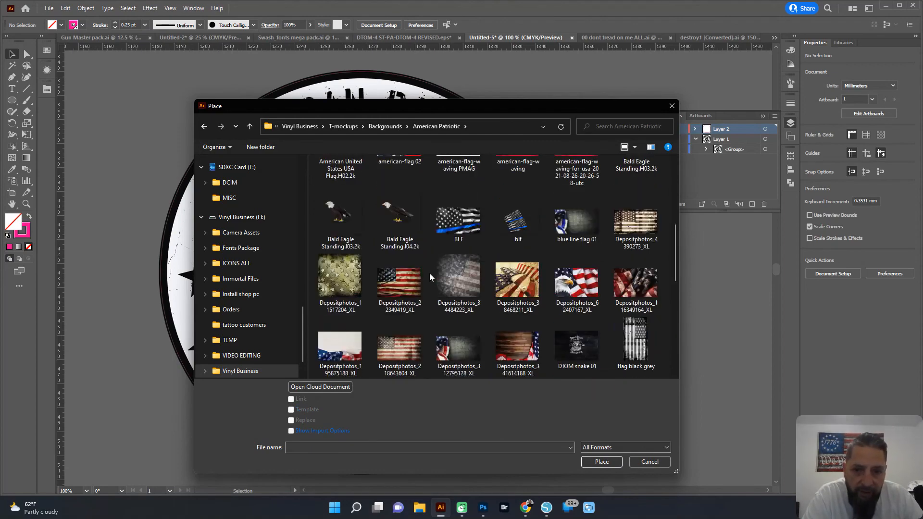
double_click(620, 227)
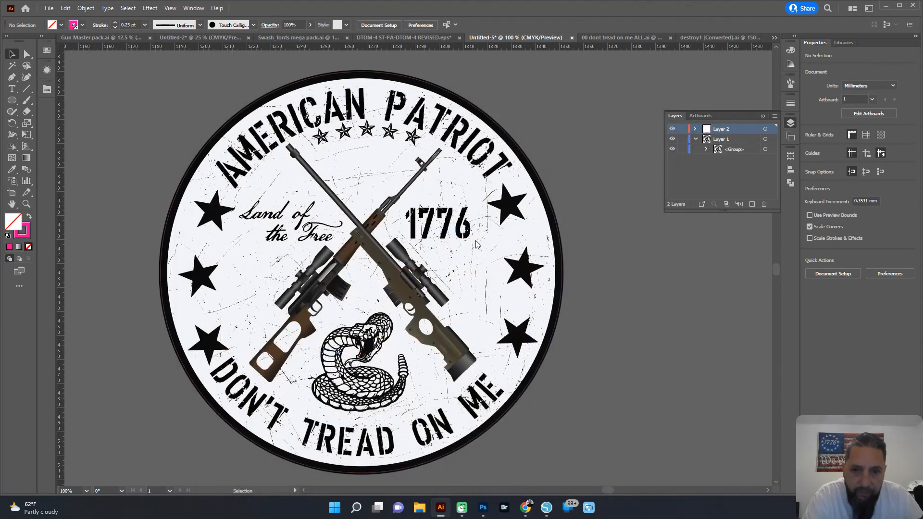
key("ctrl+minus")
key("ctrl+minus")
left_click(211, 218)
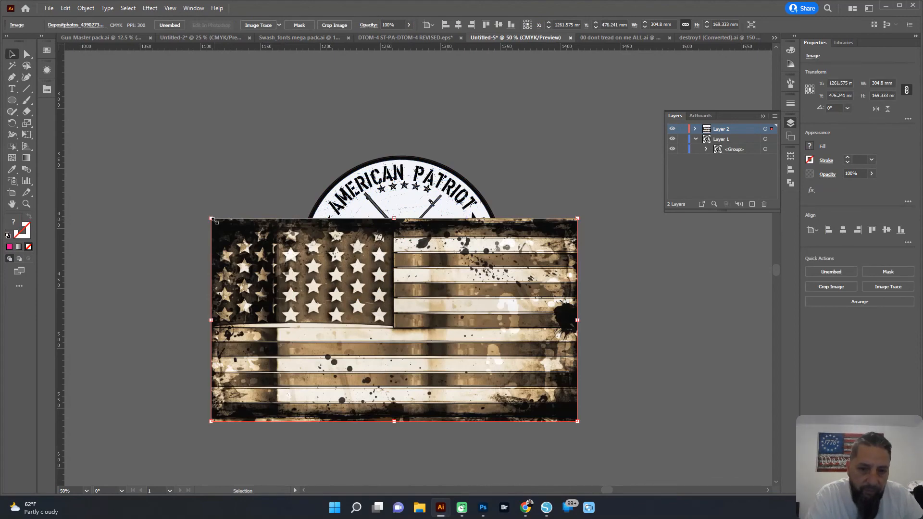
Step: Scale the flag image down to about 31.9 × 17.7 mm and position it between the rifle barrels beneath the five small stars
left_click_drag(211, 219, 458, 423)
scroll(517, 392, "up", 3)
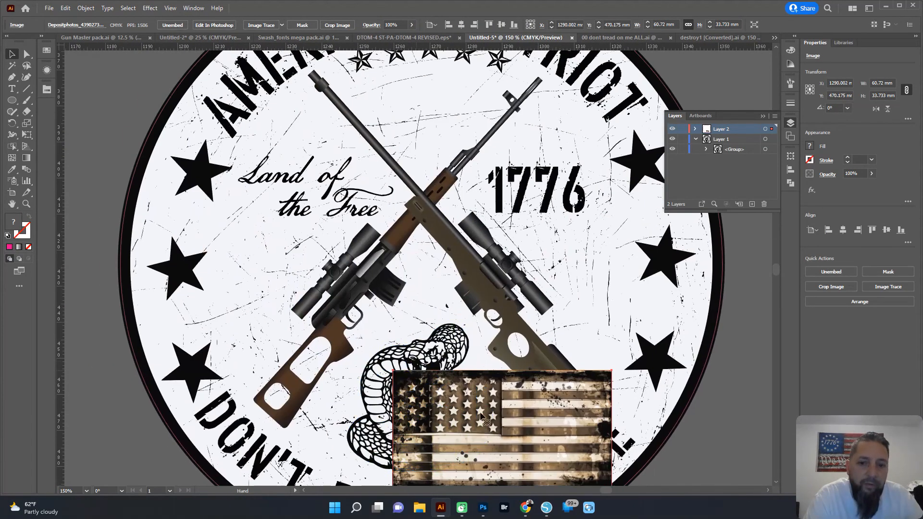
left_click_drag(503, 397, 419, 73)
left_click_drag(302, 109, 297, 259)
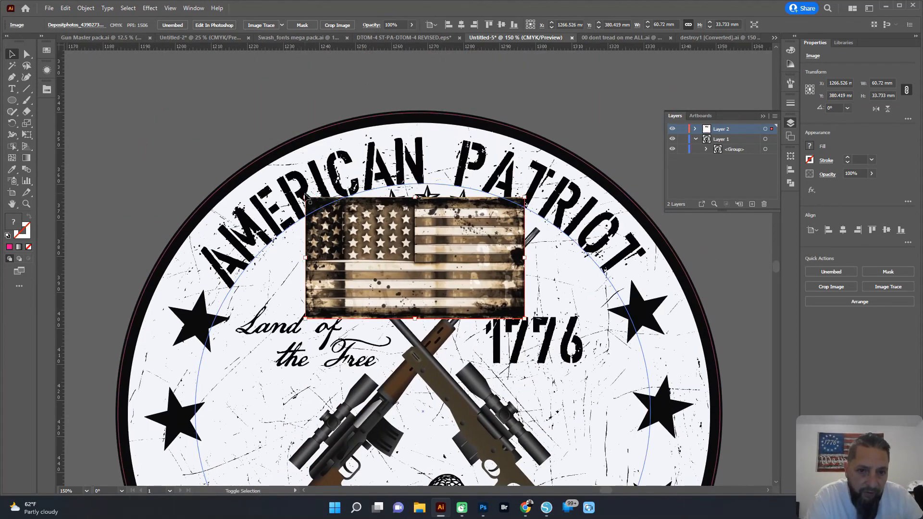
left_click_drag(305, 197, 402, 236)
Step: Move the flag image from Layer 2 to the top of the badge group on Layer 1
left_click(694, 128)
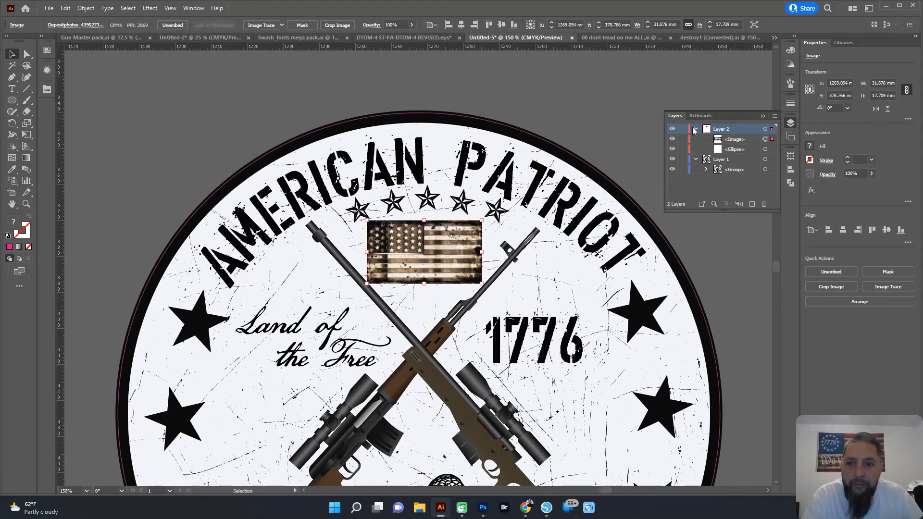
left_click(731, 140)
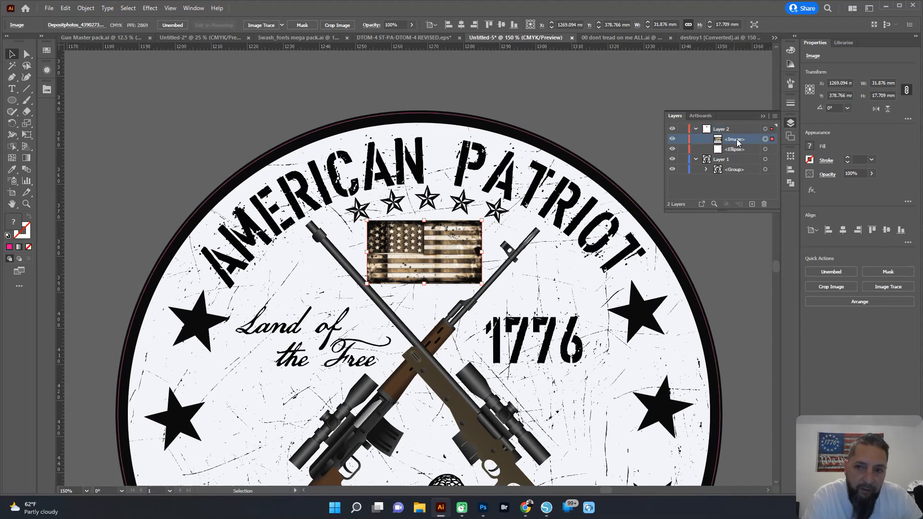
left_click_drag(738, 142, 734, 166)
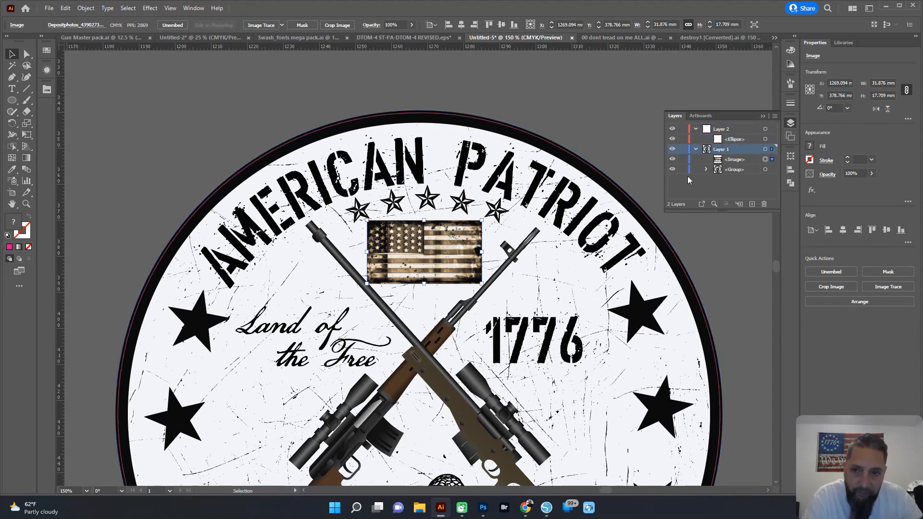
left_click(705, 170)
left_click(734, 160)
left_click_drag(734, 161, 734, 173)
scroll(371, 232, "down", 2)
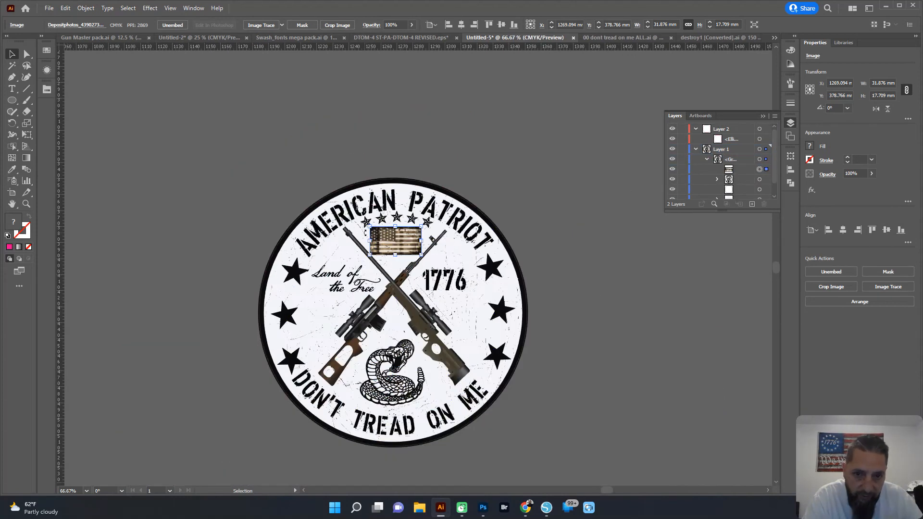
left_click(182, 257)
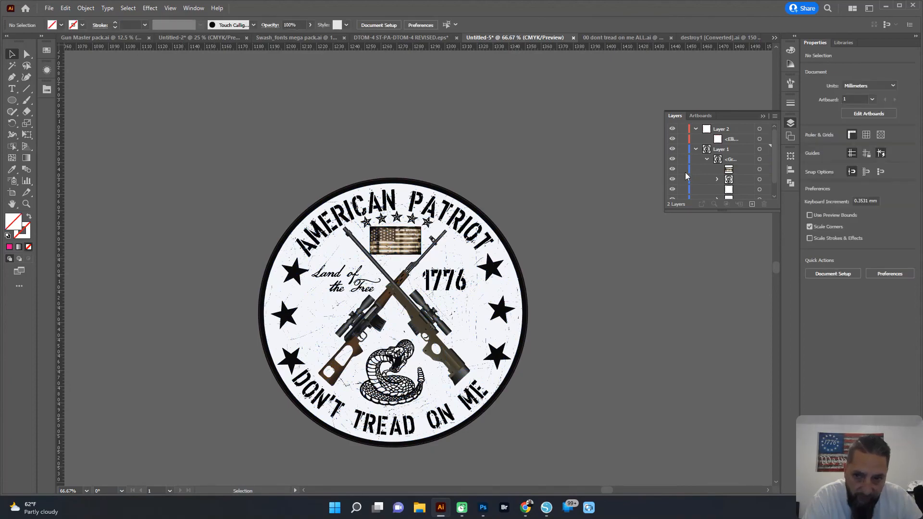
Step: Check that the flag belongs to the badge artwork by selecting Layer 1's contents and toggling the group's visibility
left_click(760, 149)
scroll(384, 266, "up", 5)
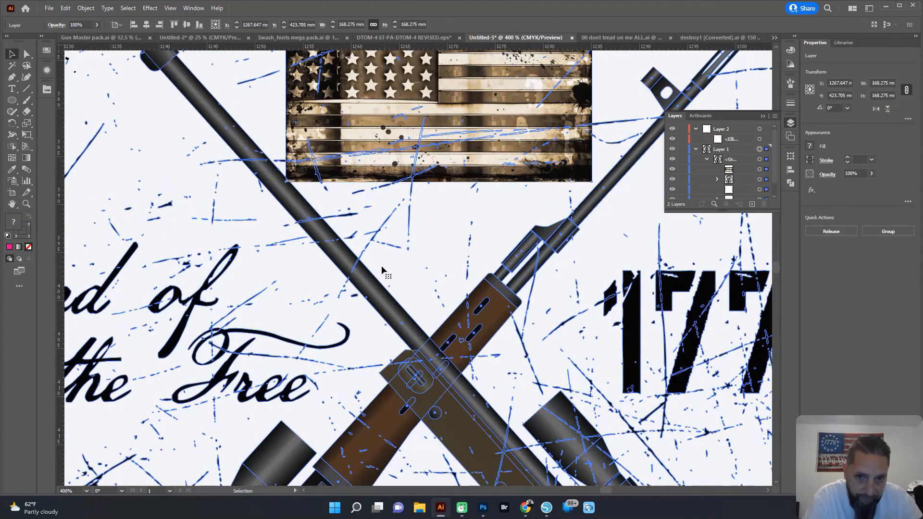
scroll(382, 265, "down", 6)
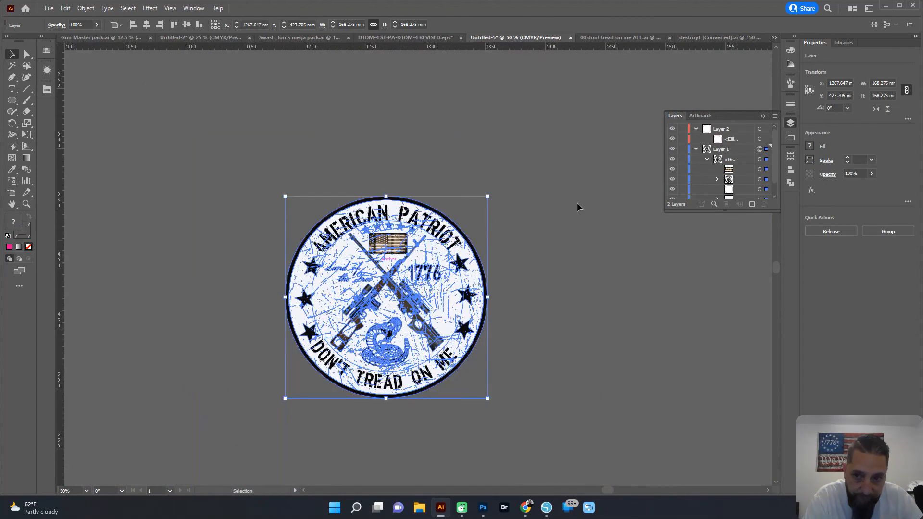
left_click(671, 159)
left_click(670, 160)
left_click(669, 160)
left_click(669, 160)
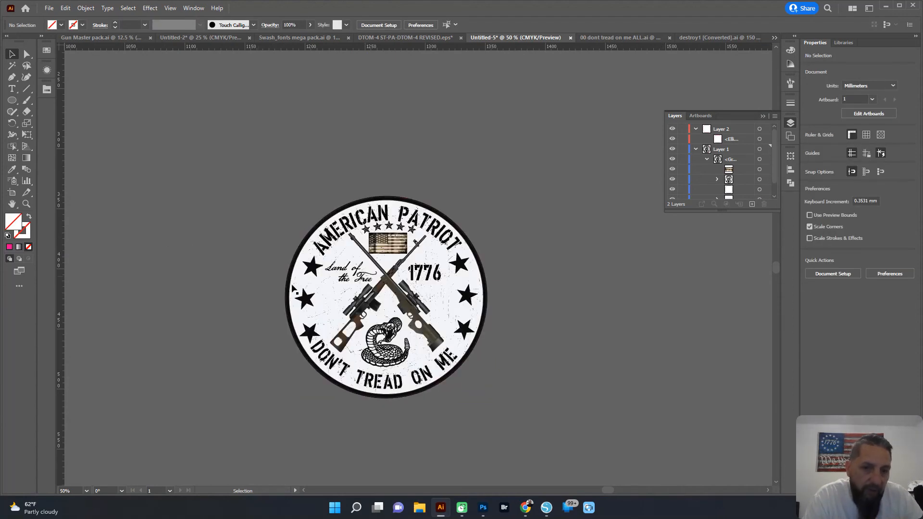
scroll(358, 288, "up", 2)
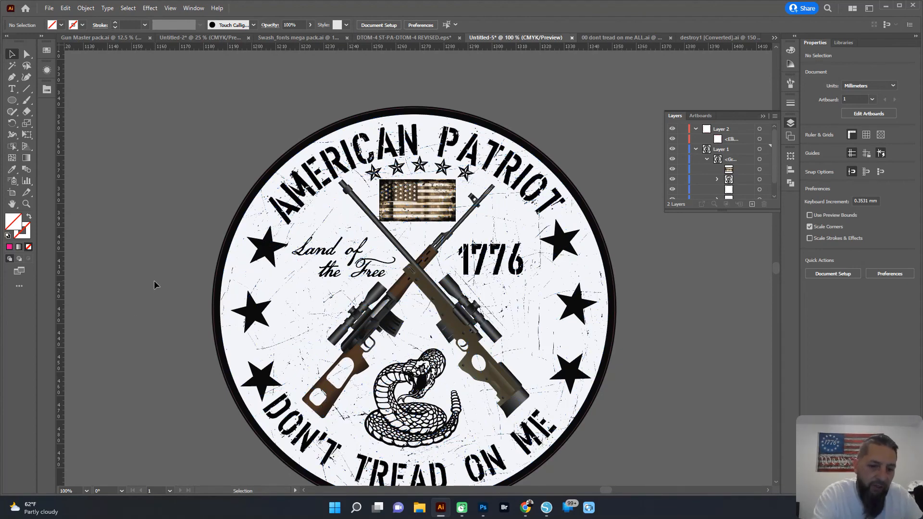
Step: Scale the flag image down to about 27.6 × 15.3 mm and recentre it between the rifle barrels below the small stars
scroll(157, 273, "down", 1)
scroll(229, 256, "up", 2)
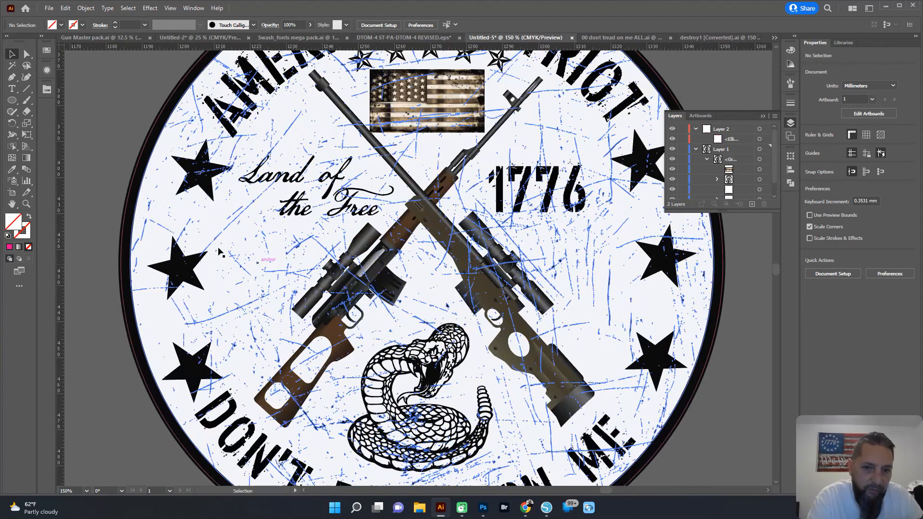
scroll(228, 256, "down", 1)
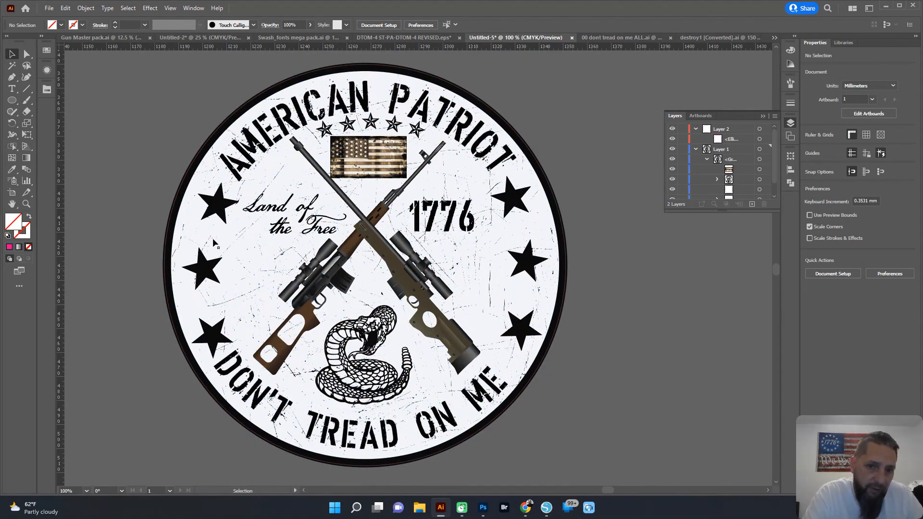
scroll(320, 184, "up", 1)
left_click(759, 169)
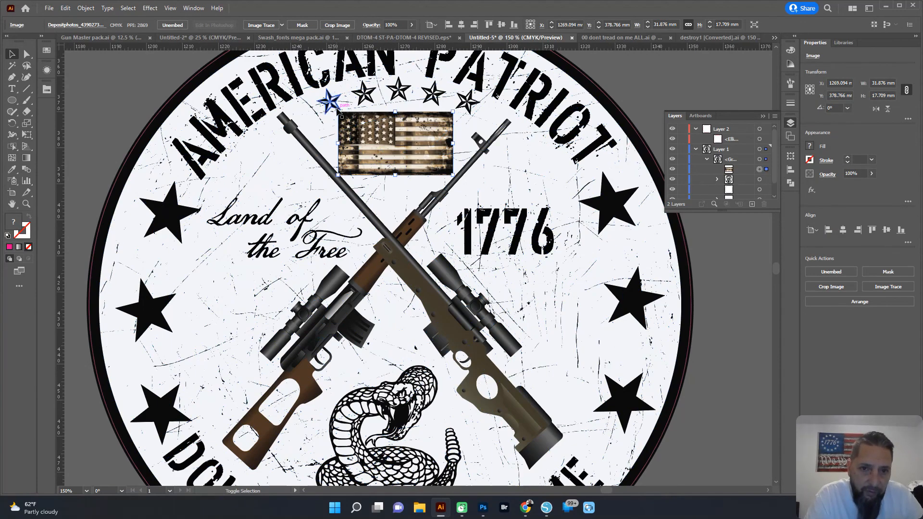
left_click_drag(339, 112, 354, 120)
left_click_drag(393, 143, 390, 138)
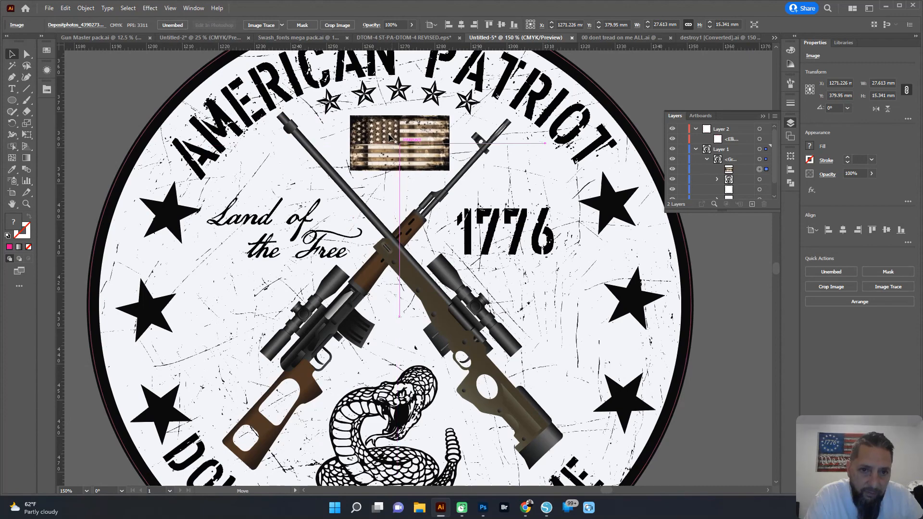
left_click(115, 79)
Step: Select the crossed rifles group nested in Layer 1 and start a Drop Shadow effect on it with preview
scroll(272, 309, "down", 1)
scroll(332, 406, "up", 1)
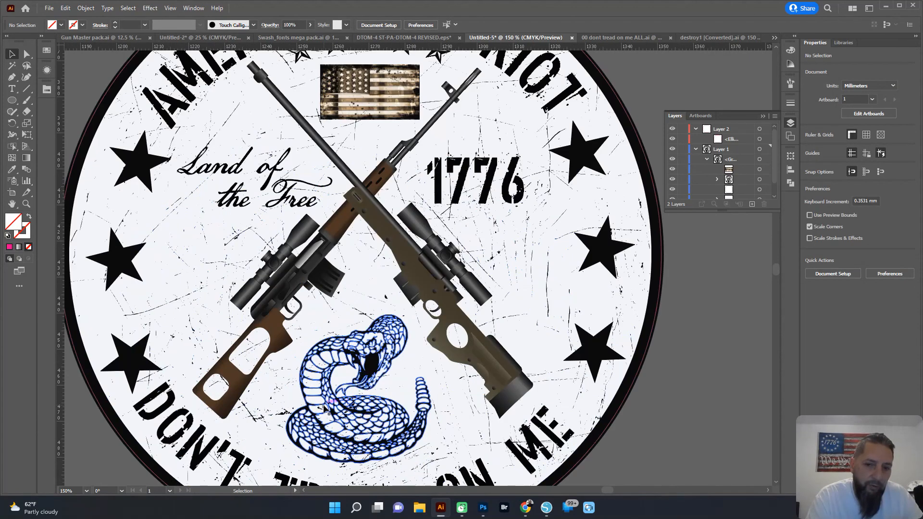
scroll(764, 169, "down", 1)
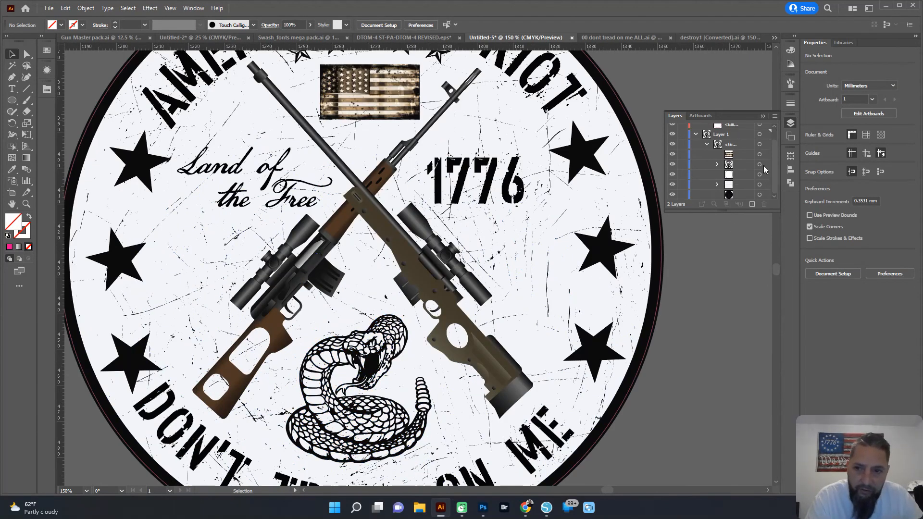
left_click(717, 165)
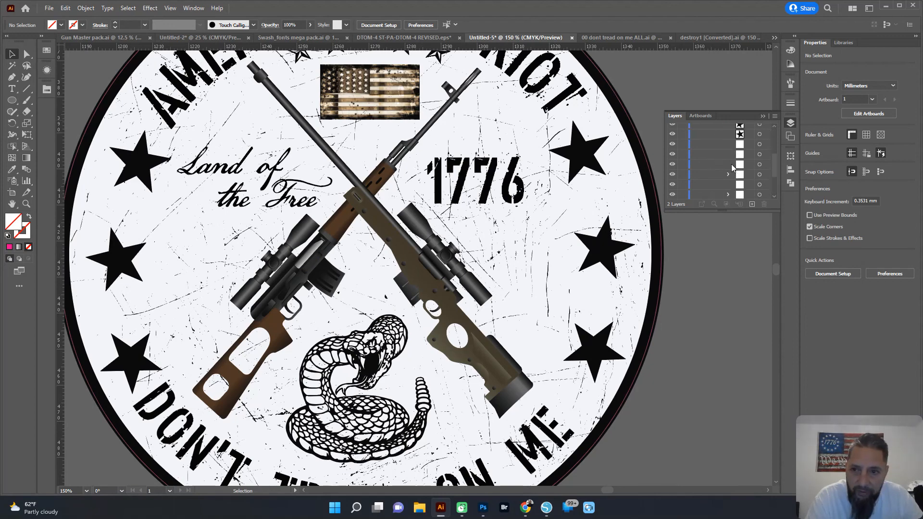
left_click(759, 185)
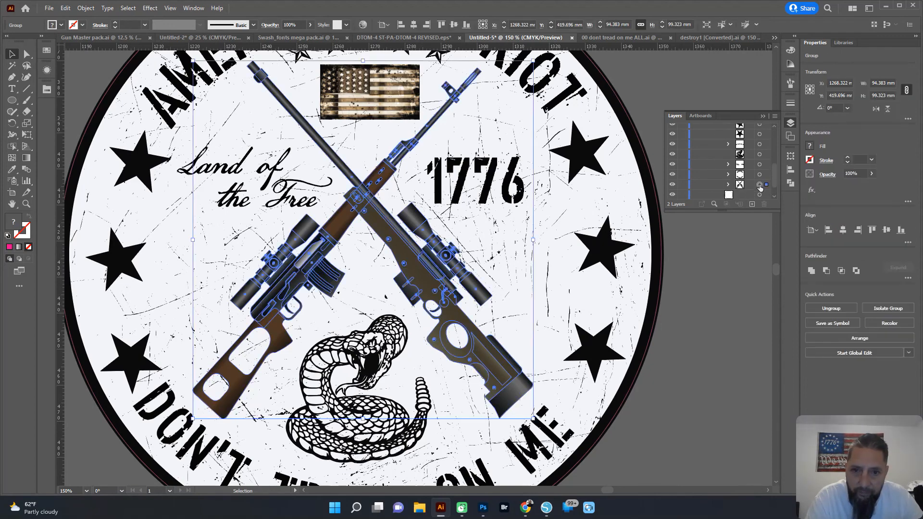
left_click(150, 8)
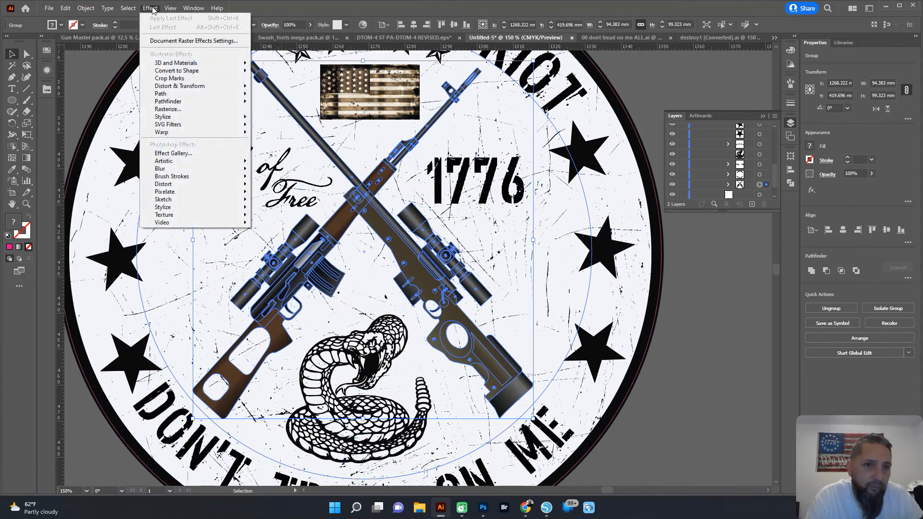
mouse_move(231, 117)
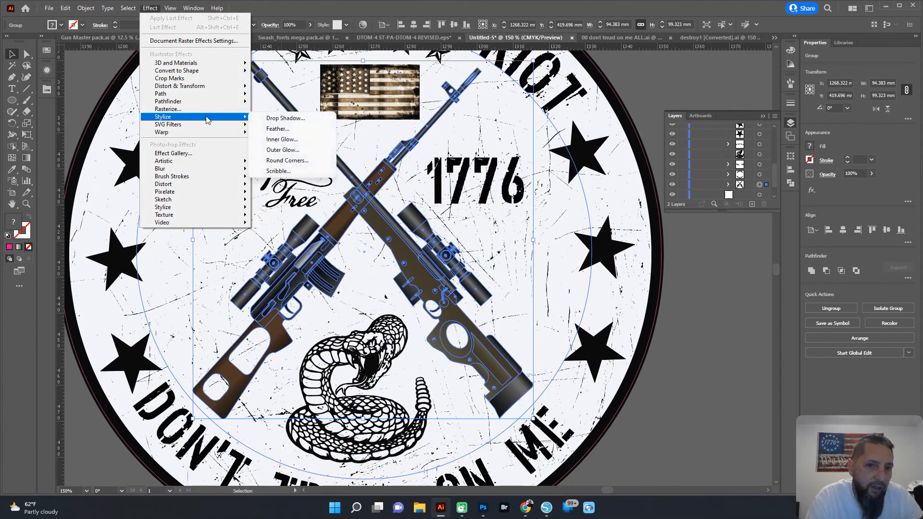
left_click(278, 118)
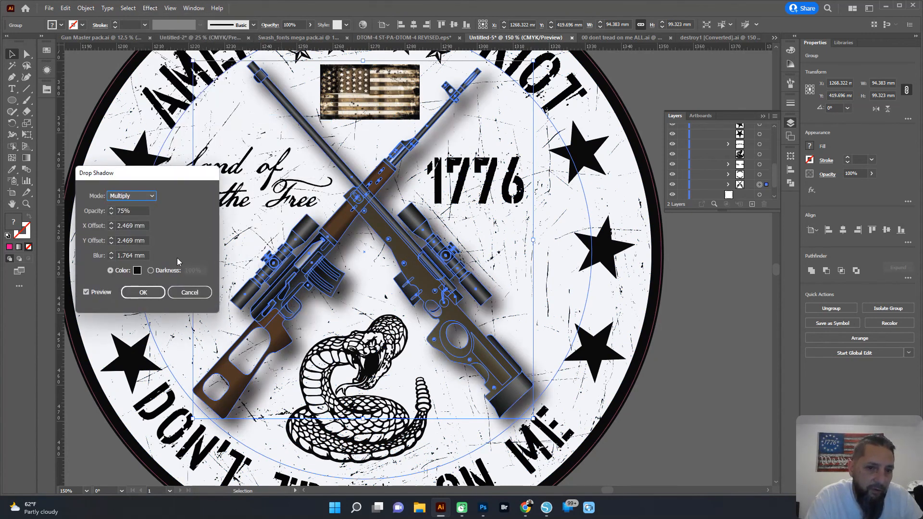
Step: Lower the rifles' drop shadow opacity to 43% and apply the Multiply shadow
left_click(111, 214)
left_click(111, 214)
left_click(111, 214)
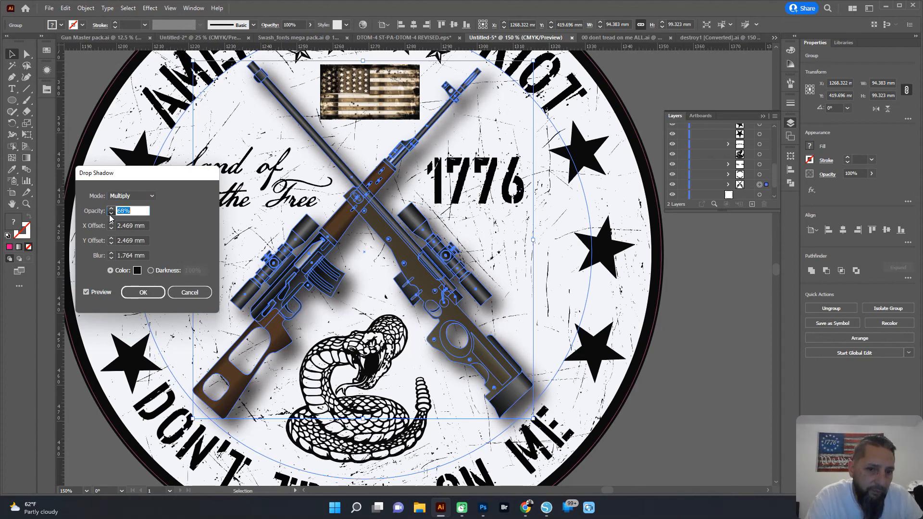
left_click(111, 215)
left_click(111, 214)
left_click(111, 214)
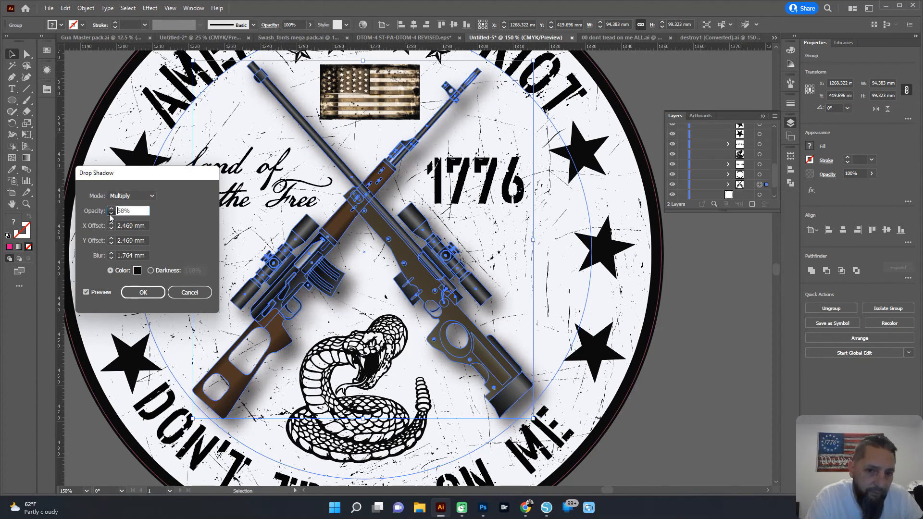
left_click(111, 214)
left_click(111, 214)
left_click(111, 214)
left_click(111, 214)
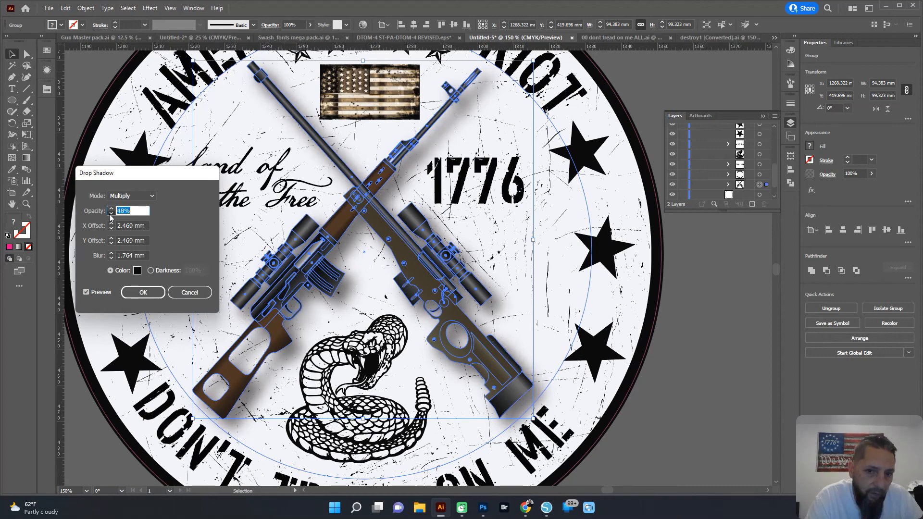
left_click(111, 215)
left_click(111, 214)
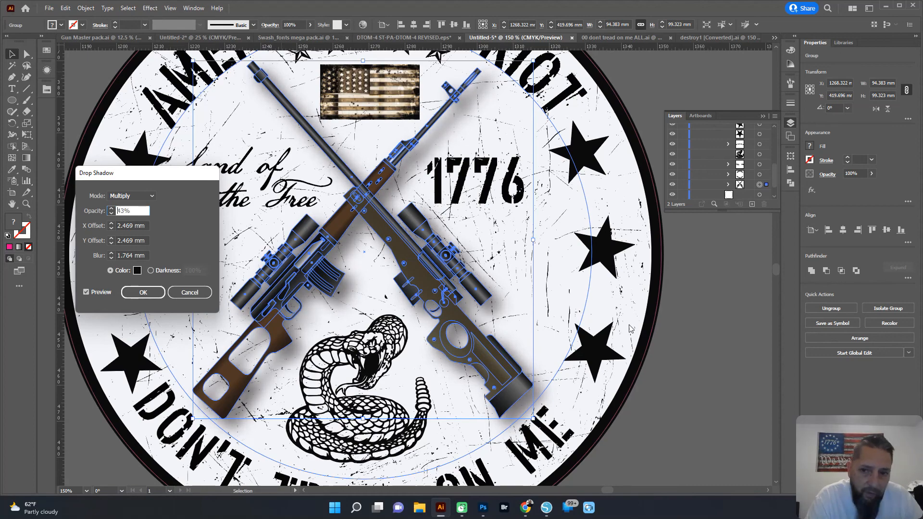
left_click(143, 293)
Step: Examine the rifles' drop shadow up close and across the whole badge
left_click(312, 292)
scroll(322, 296, "up", 4)
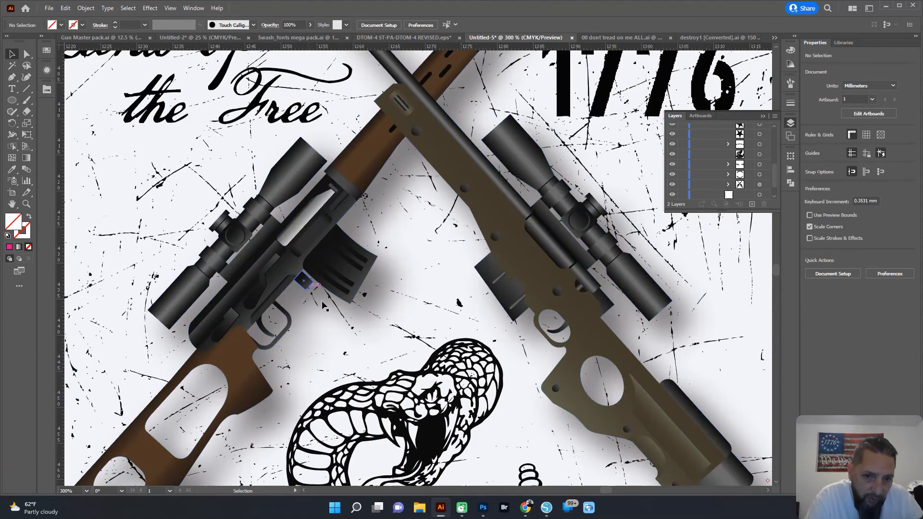
scroll(531, 253, "down", 5)
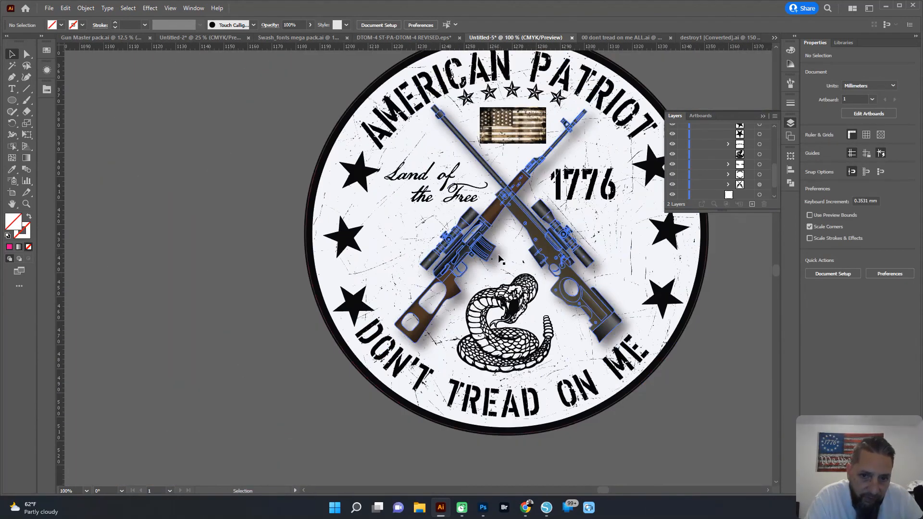
left_click_drag(419, 276, 291, 286)
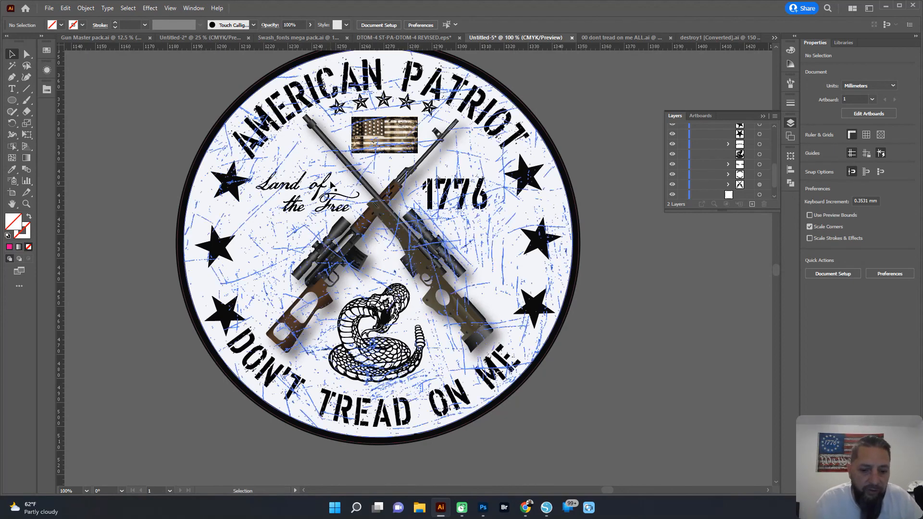
left_click_drag(327, 197, 318, 229)
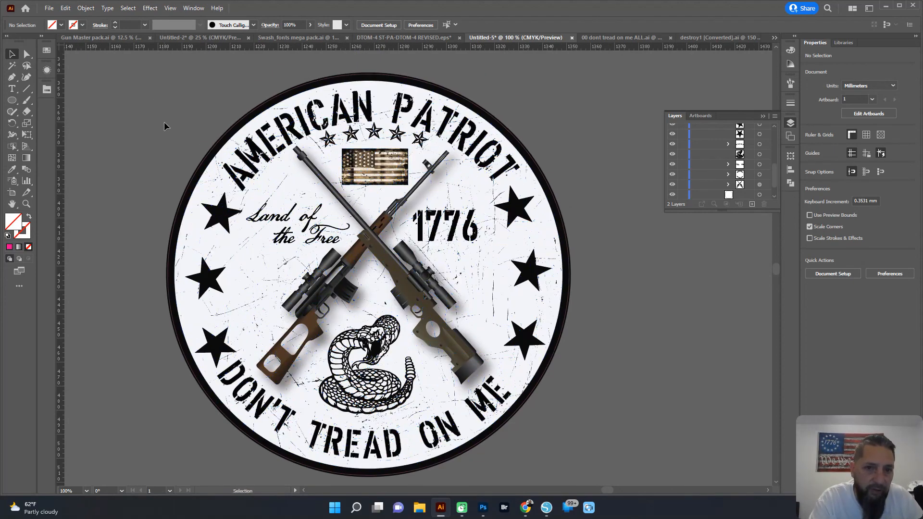
scroll(164, 122, "down", 2)
scroll(159, 131, "up", 2)
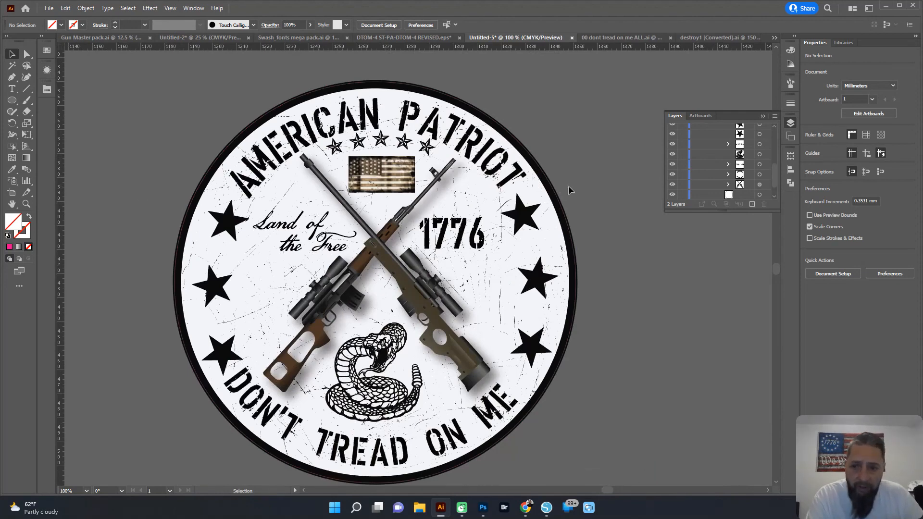
Step: Collapse the contents of Layer 1 and Layer 2 in the layer list
scroll(713, 167, "up", 5)
left_click(694, 149)
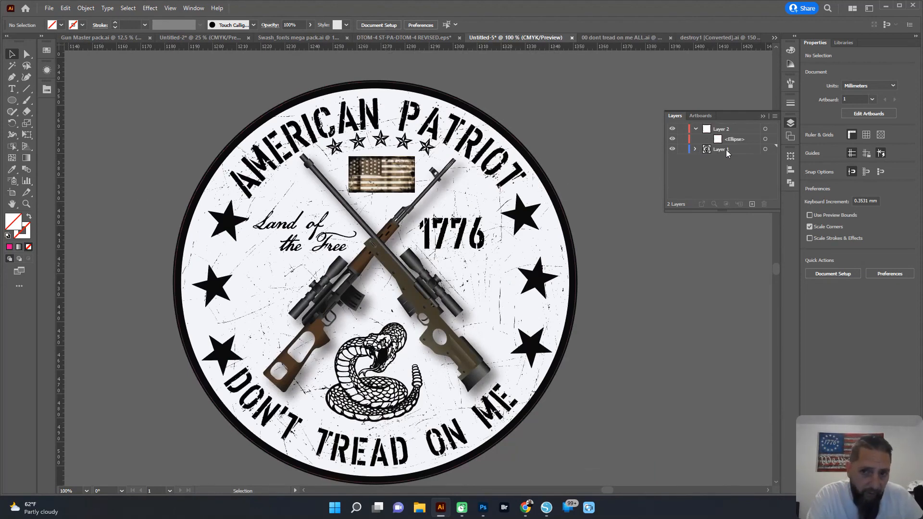
left_click(696, 130)
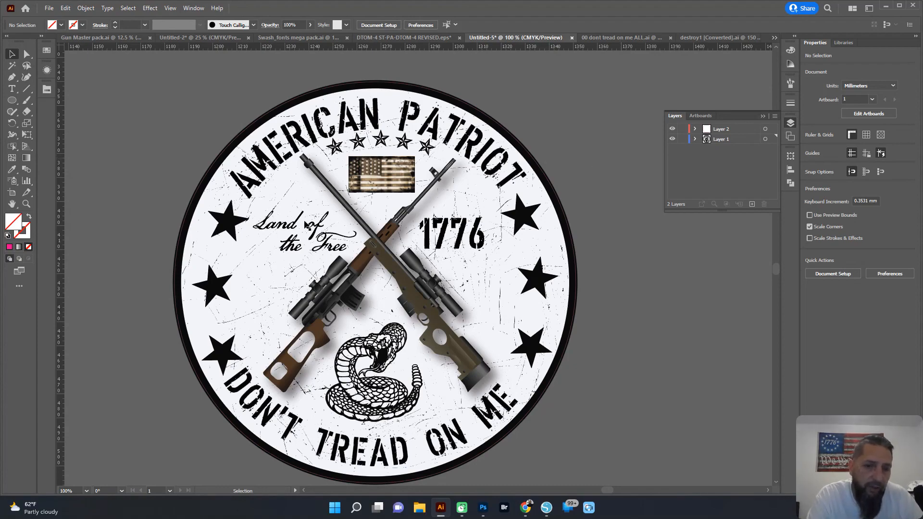
Step: Examine the distressed texture around the "Land of the Free" lettering and the neighbouring stars
scroll(304, 230, "up", 2)
scroll(190, 236, "up", 3)
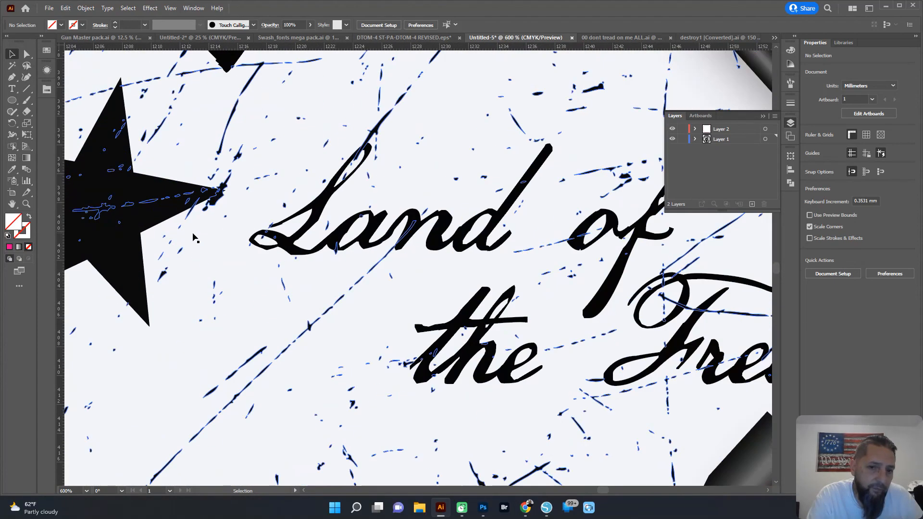
scroll(194, 239, "down", 4)
scroll(194, 238, "up", 2)
left_click_drag(169, 247, 348, 266)
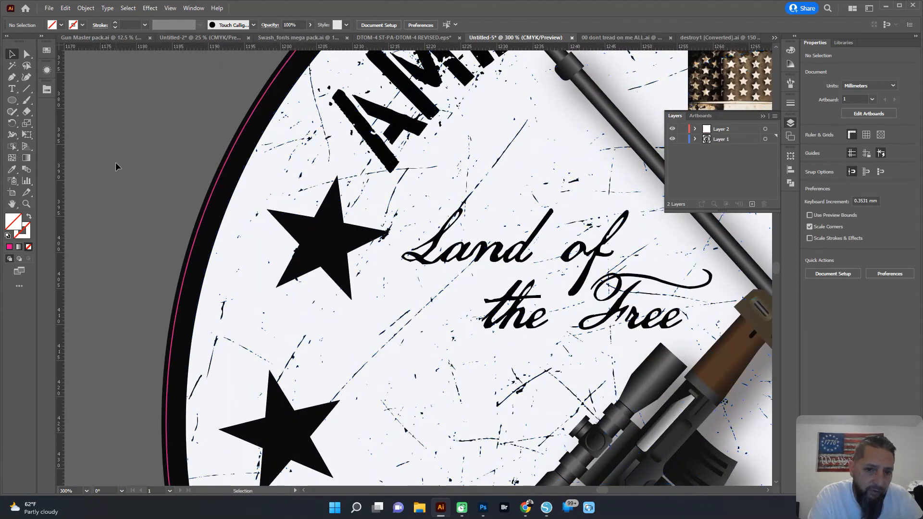
Step: Expand Layer 1 and select only the lowest large black star on the badge's right side, beside the rifle stock
left_click(335, 250)
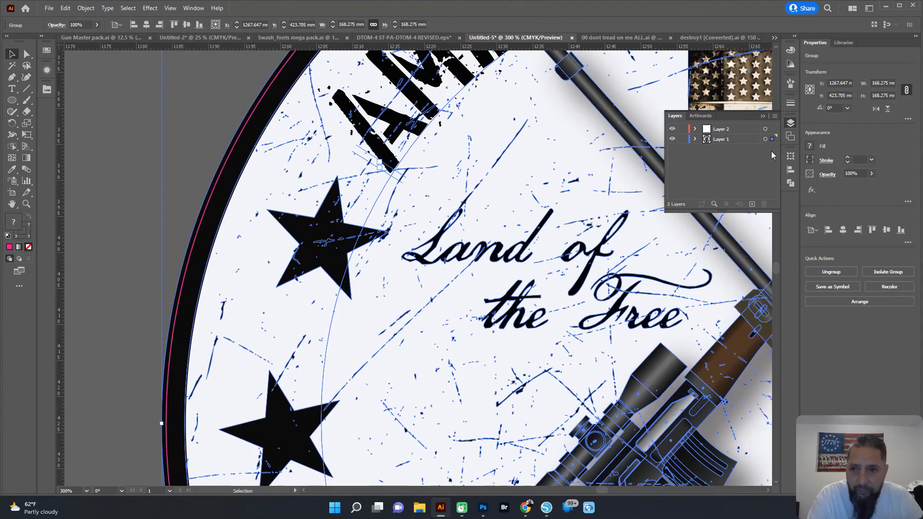
left_click(765, 138)
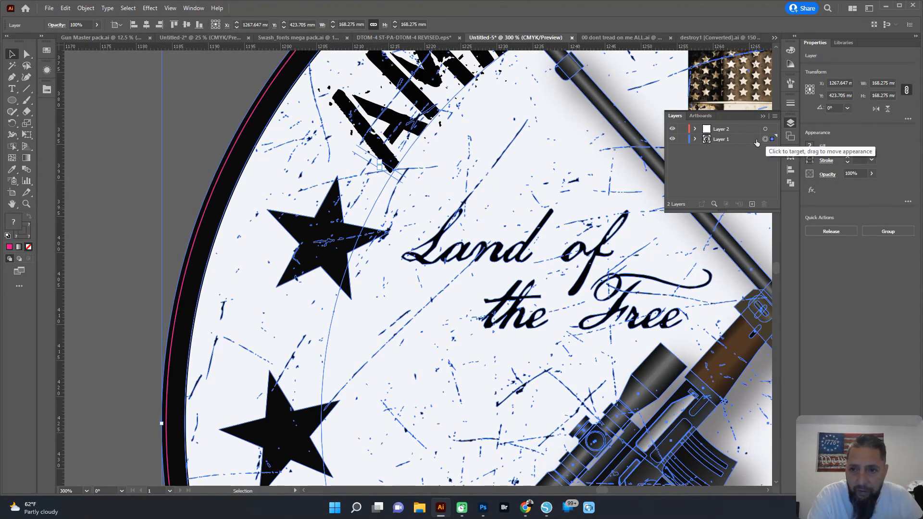
left_click(695, 139)
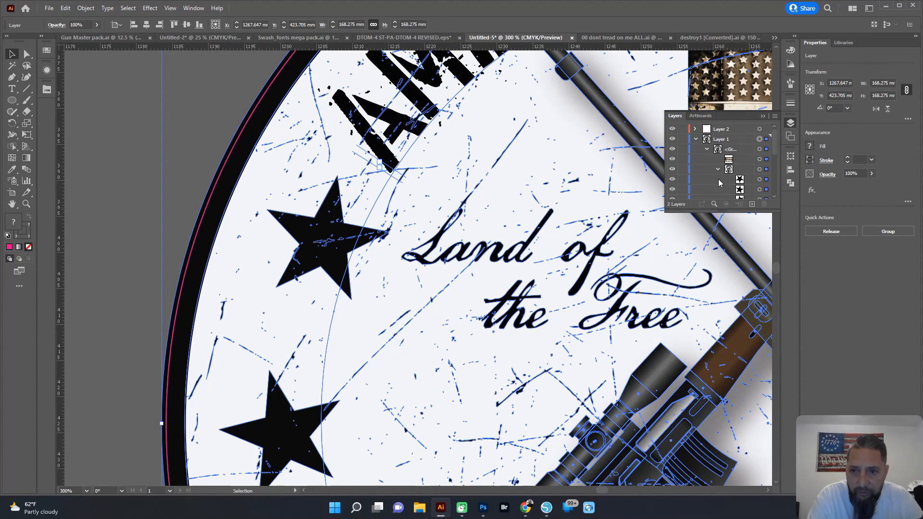
left_click(764, 181)
scroll(620, 206, "down", 3)
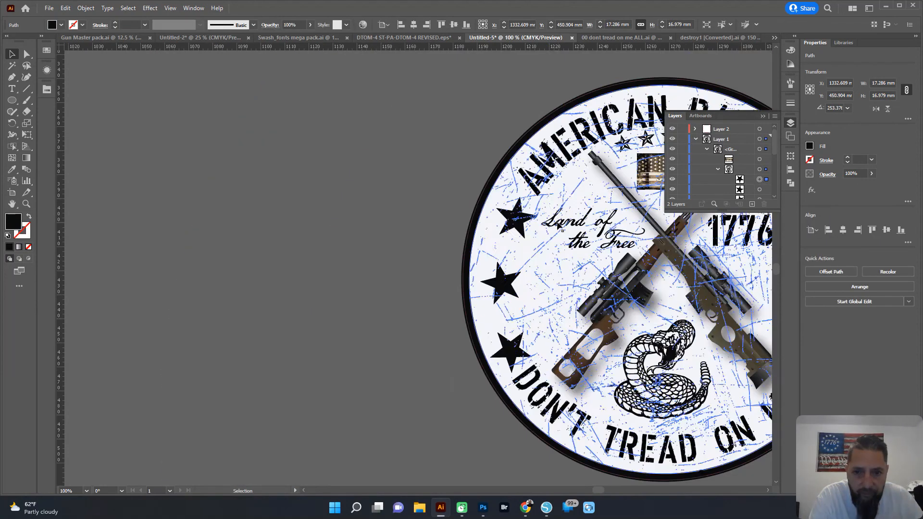
left_click_drag(585, 239, 301, 212)
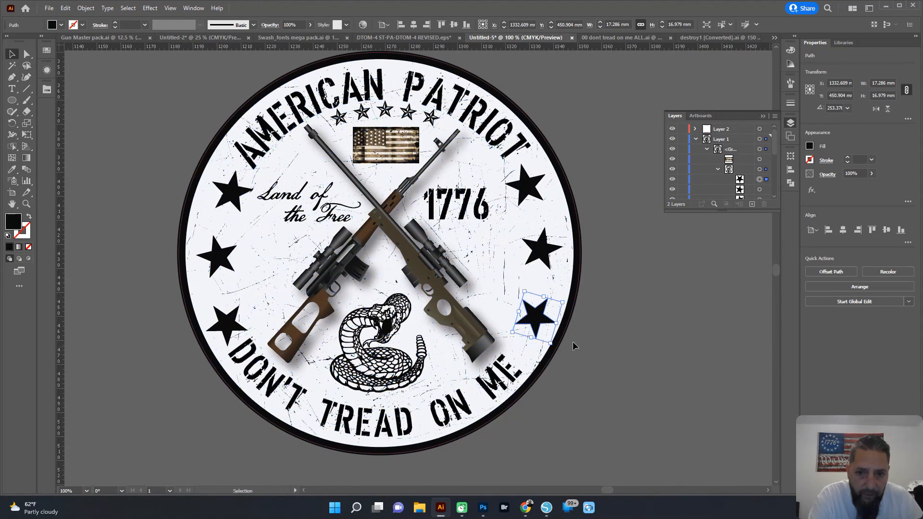
scroll(557, 341, "up", 3)
scroll(443, 256, "up", 1)
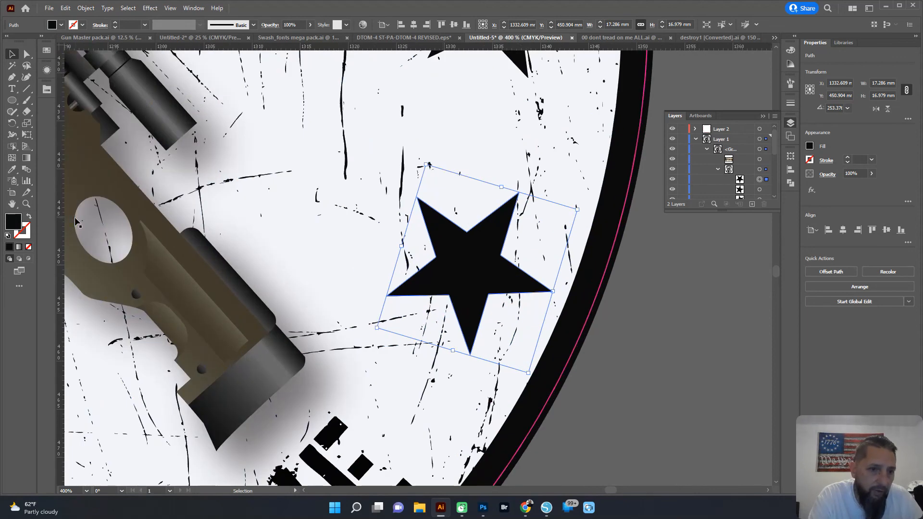
Step: Fill the selected star with a radial white-to-black gradient, close the gradient settings and deselect the star
left_click(19, 247)
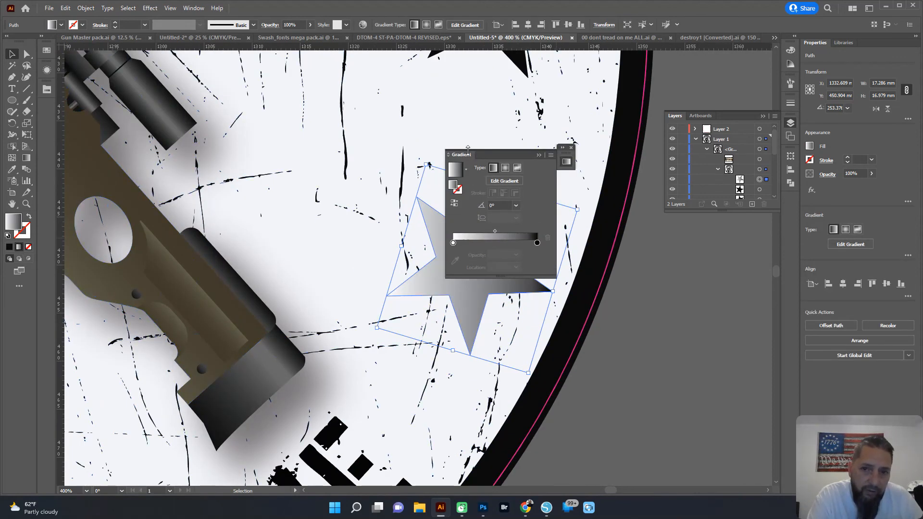
left_click_drag(491, 152, 671, 288)
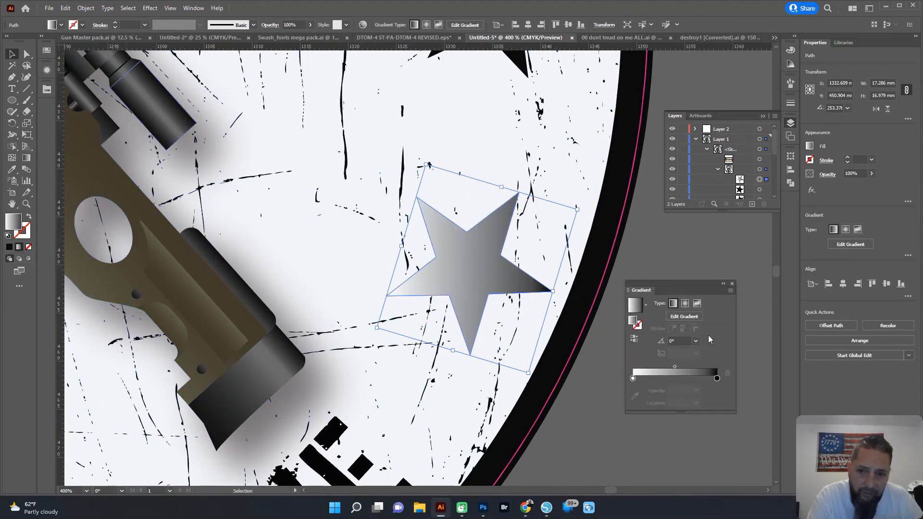
left_click(685, 303)
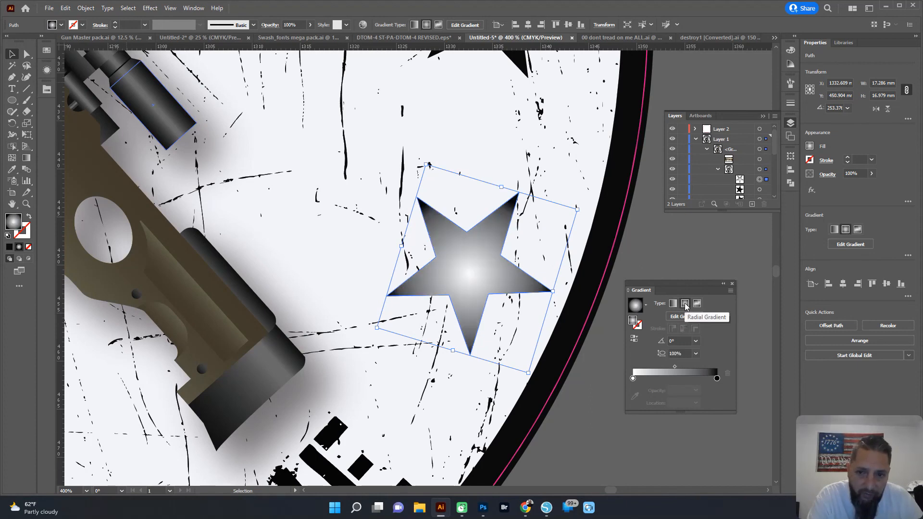
left_click(670, 257)
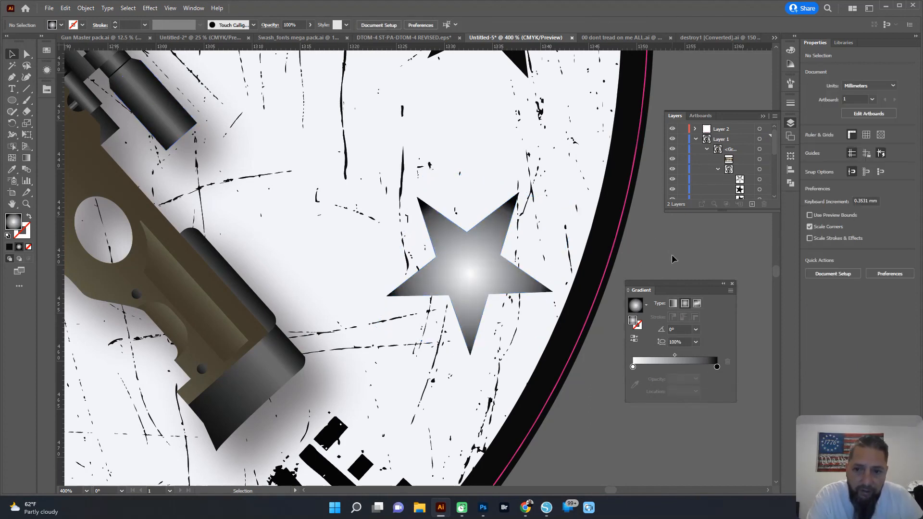
left_click(731, 283)
key("ctrl+minus")
key("ctrl+minus")
key("ctrl+minus")
key("ctrl+minus")
key("ctrl+minus")
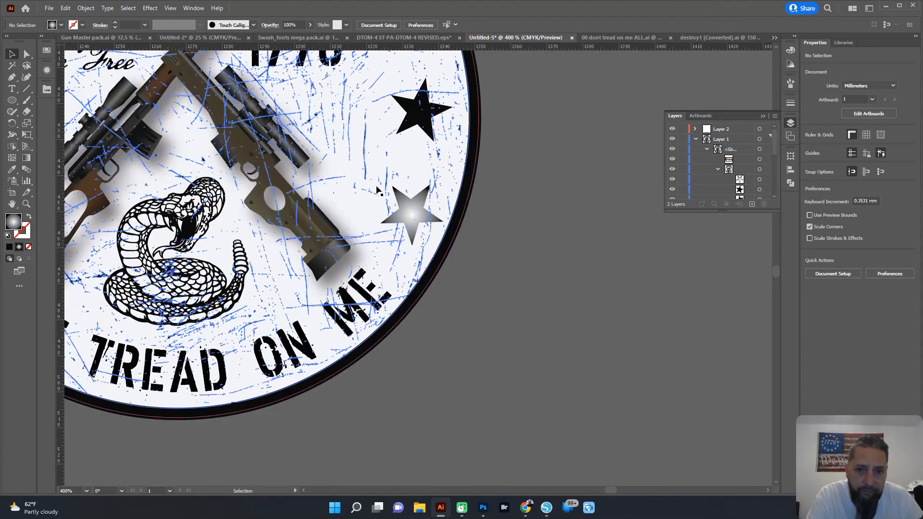
Step: Undo the gradient fill on the lowest star beside the rifle stock, back to solid black, and deselect the star
left_click_drag(351, 250, 389, 274)
scroll(419, 239, "up", 1)
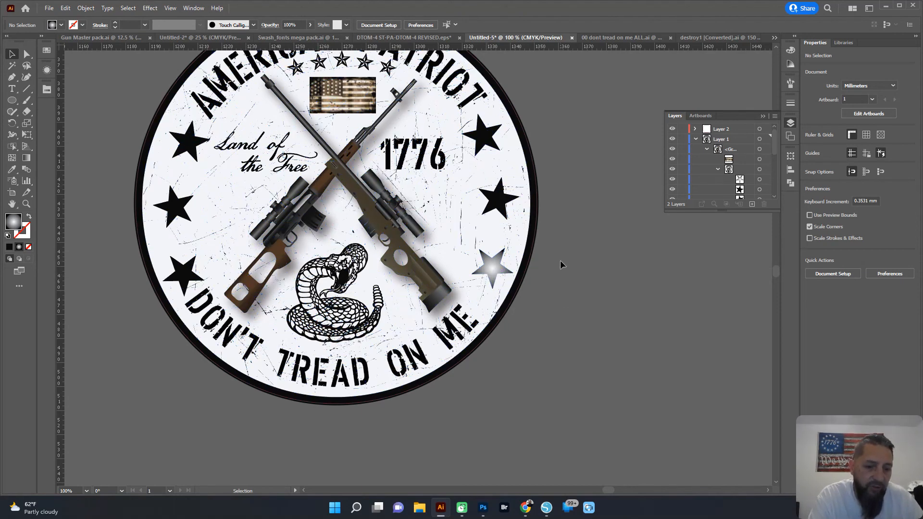
key("ctrl+z")
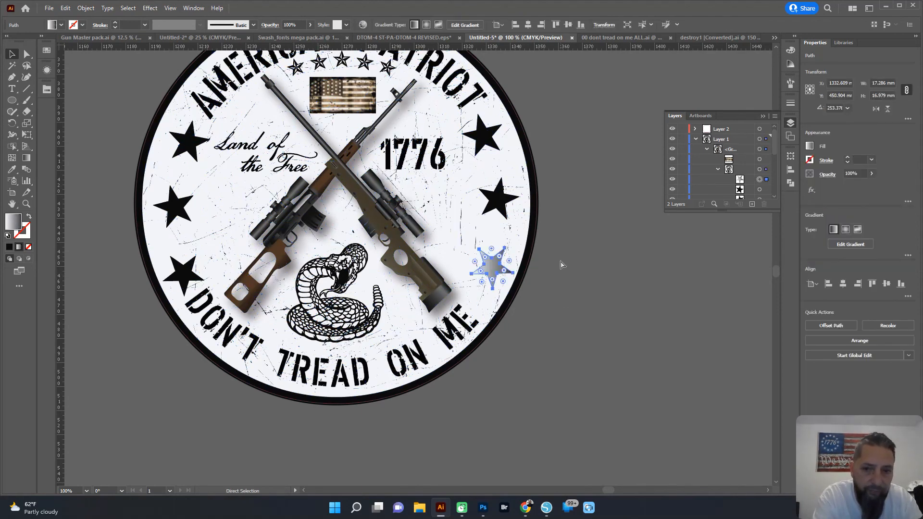
key("ctrl+z")
left_click(549, 268)
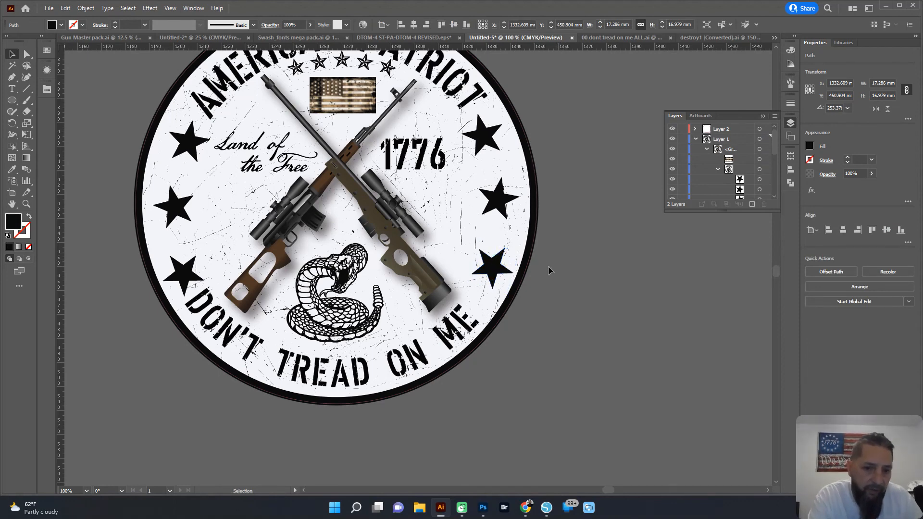
Step: Collapse the group inside Layer 1 in the layer list and look over the whole badge
scroll(172, 332, "up", 3)
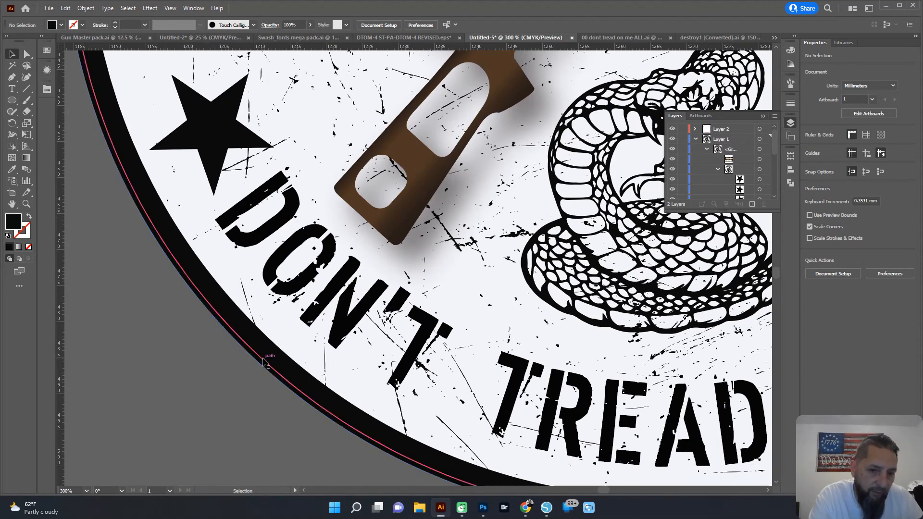
scroll(267, 363, "down", 2)
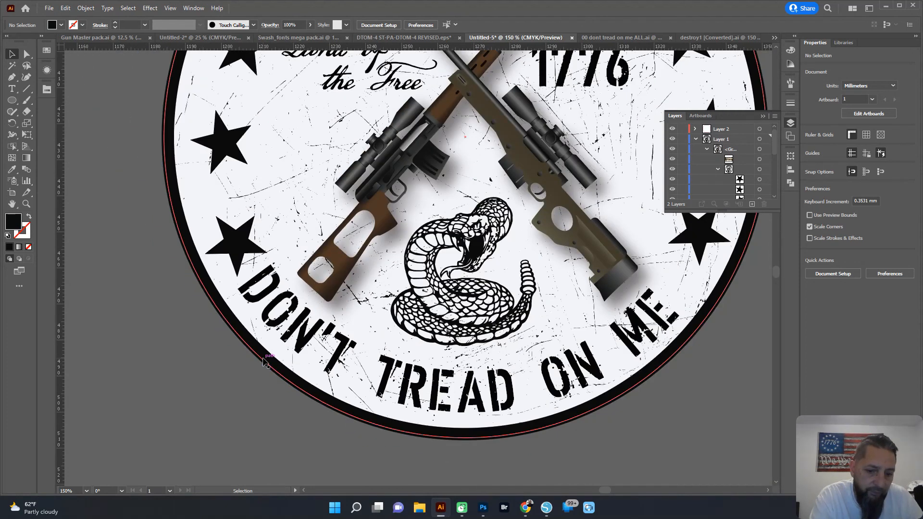
left_click(707, 149)
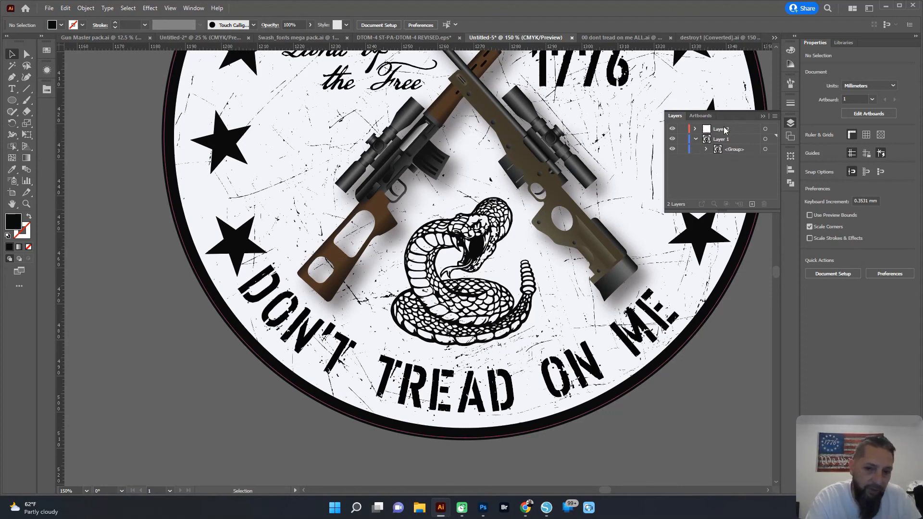
key("ctrl+minus")
key("ctrl+minus")
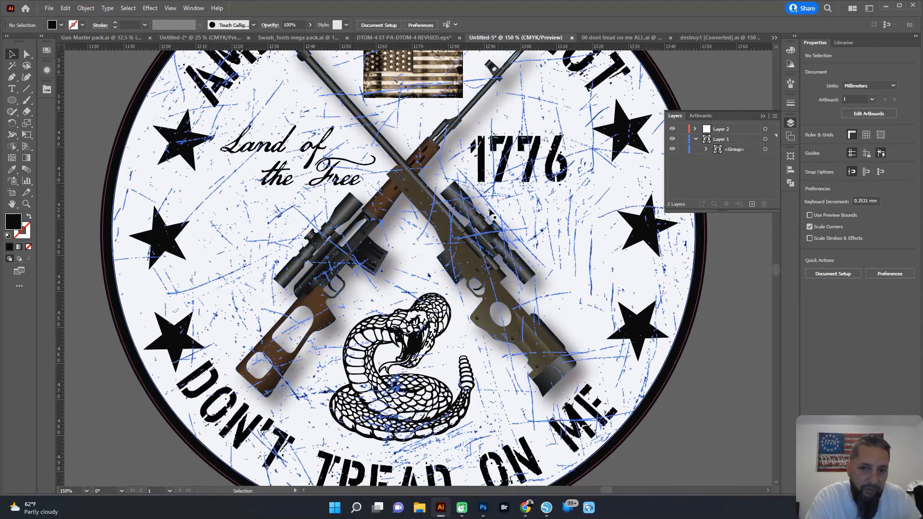
scroll(479, 163, "up", 1)
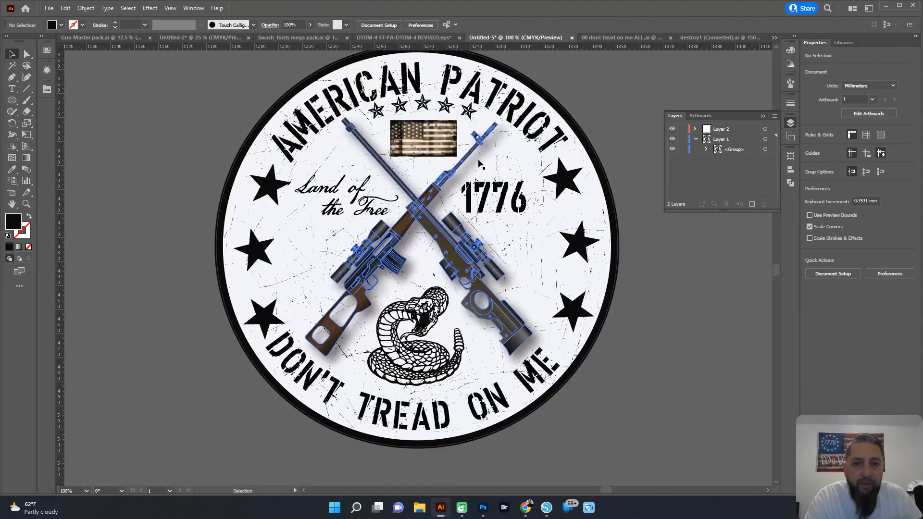